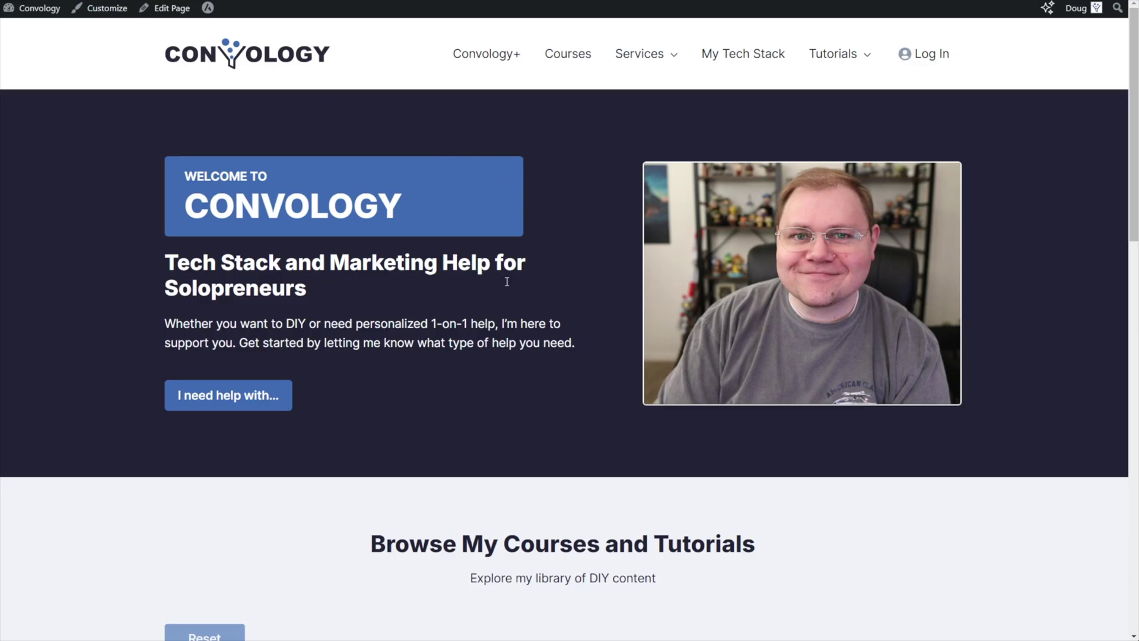
- Filter the homepage's course and tutorial library by the Course content type, and switch the filter to Tutorial
scroll(503, 347, "down", 5)
scroll(503, 347, "down", 4)
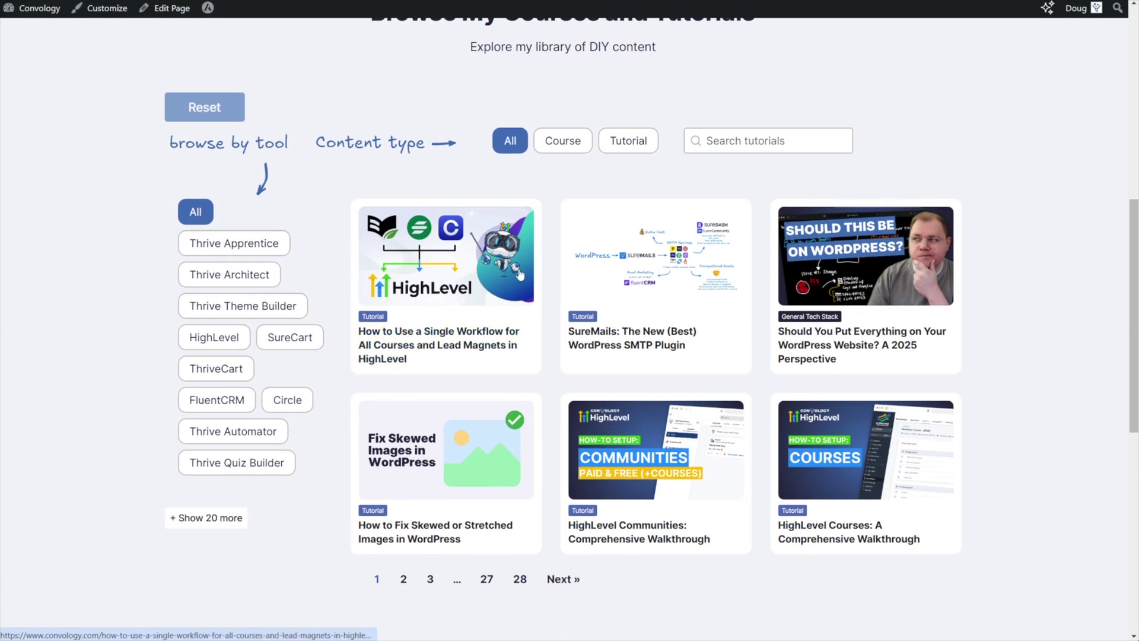
scroll(552, 249, "up", 1)
left_click(563, 208)
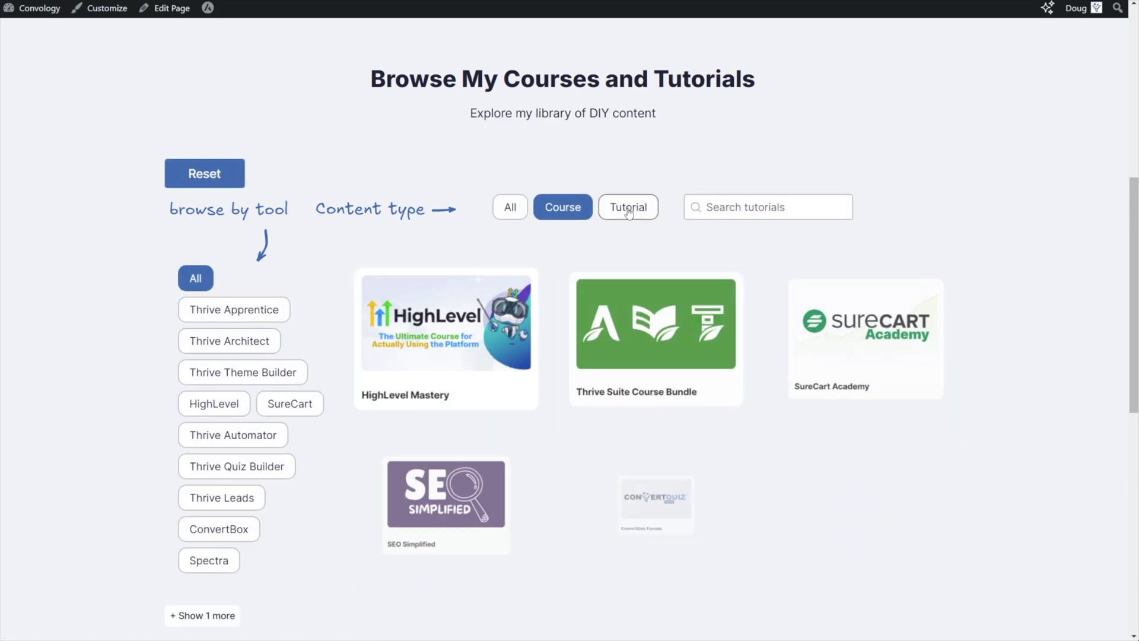
left_click(627, 208)
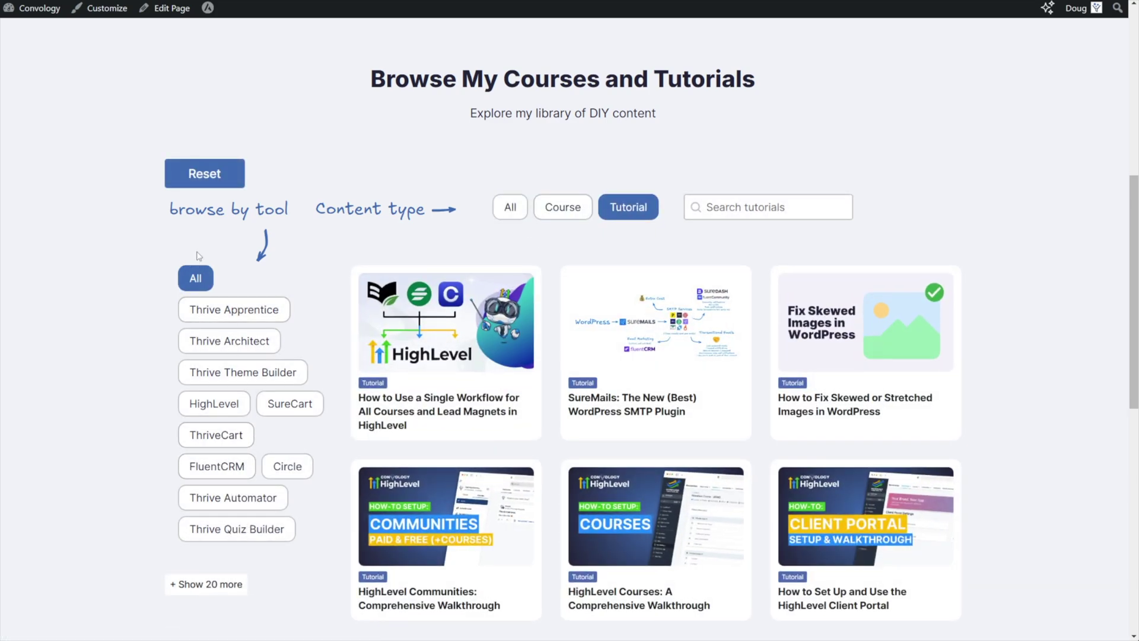
scroll(451, 335, "up", 3)
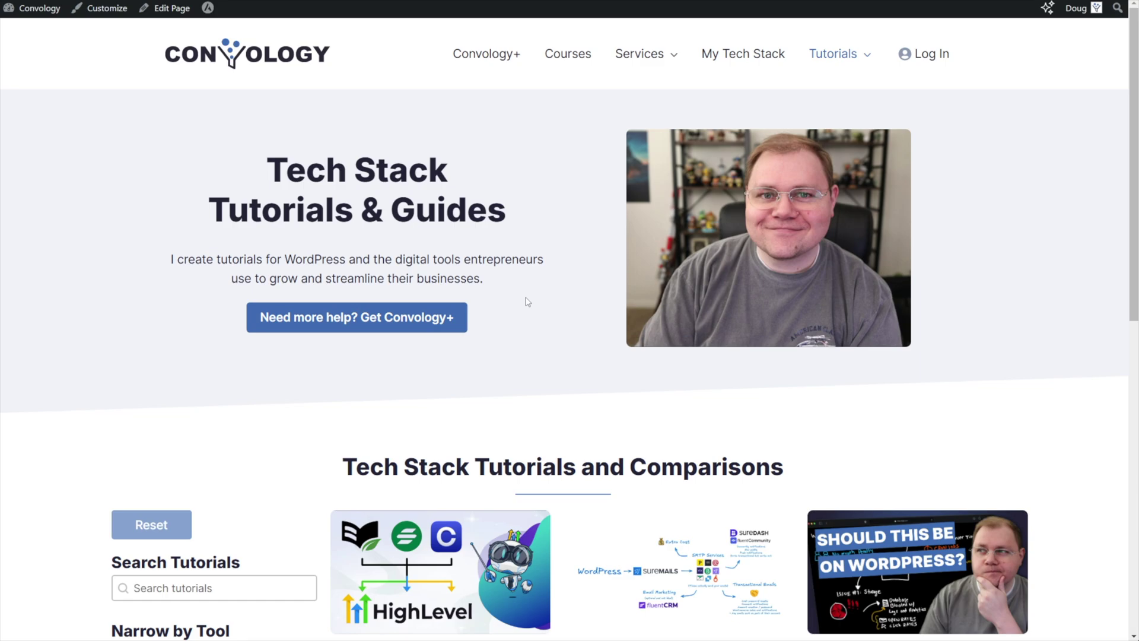
- Examine the grids on the Tech Stack tutorials page and the SureCart tutorials page, including the SureCart + Thrive Themes section
scroll(554, 350, "down", 6)
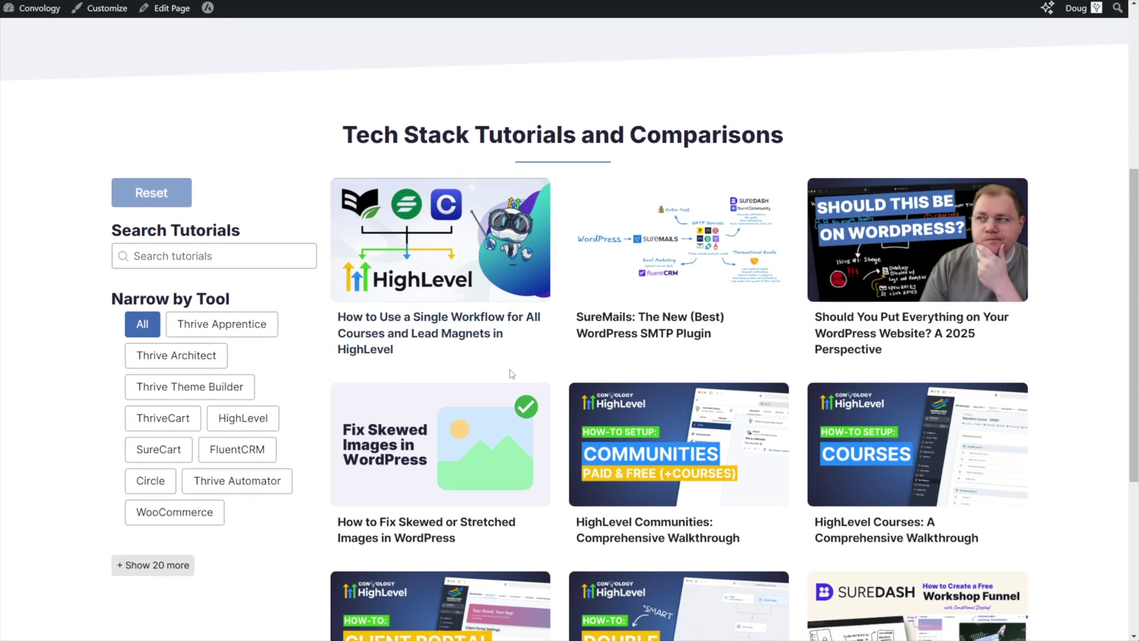
scroll(511, 364, "up", 6)
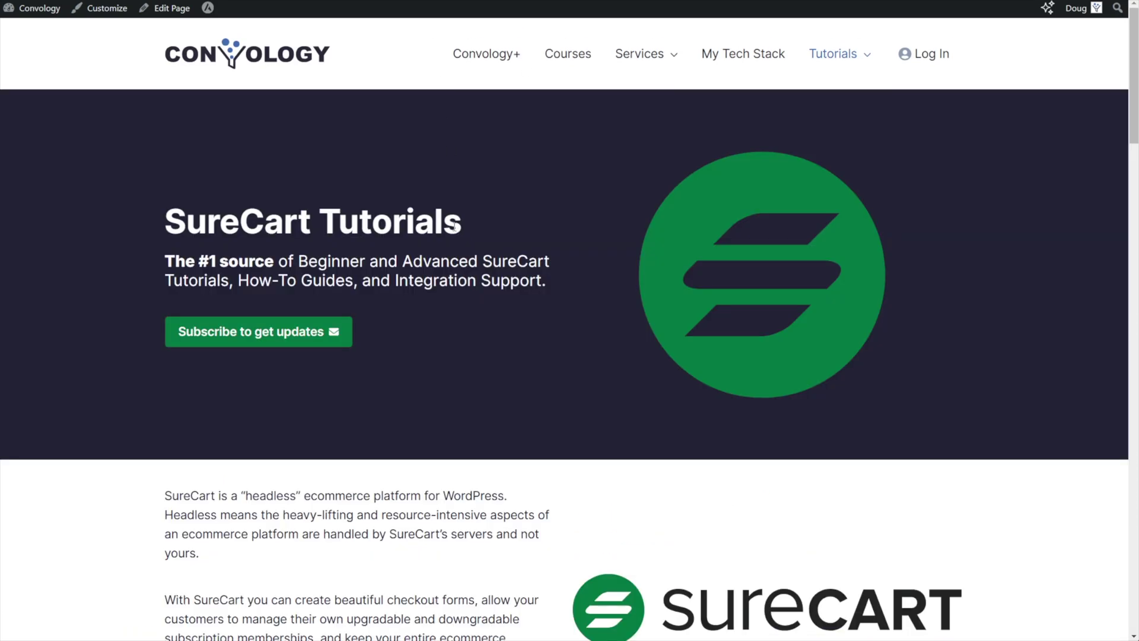
scroll(455, 227, "down", 9)
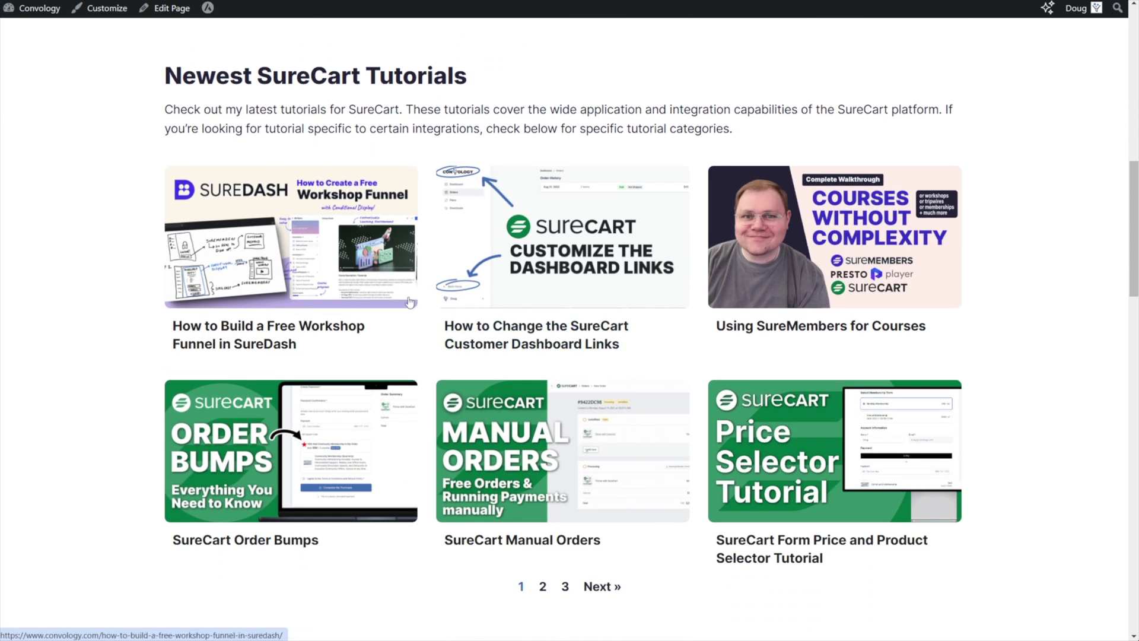
scroll(535, 364, "down", 15)
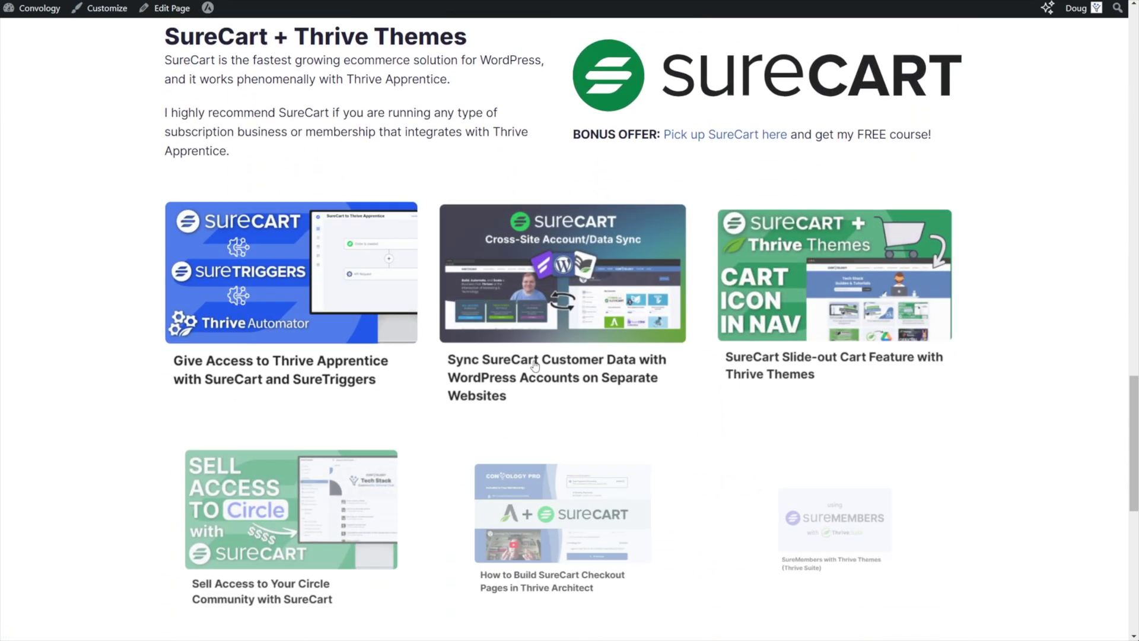
scroll(535, 365, "up", 2)
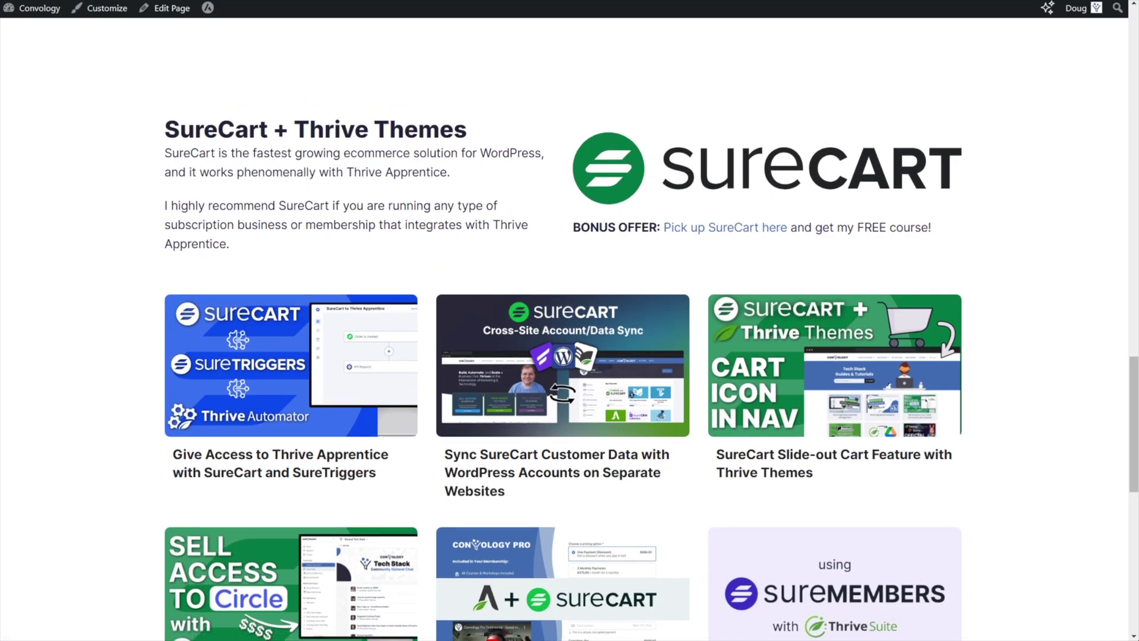
- Switch to the WP Grid Builder website and open the eCommerce Demo to view its product grid and filters
key("ctrl+shift+Tab")
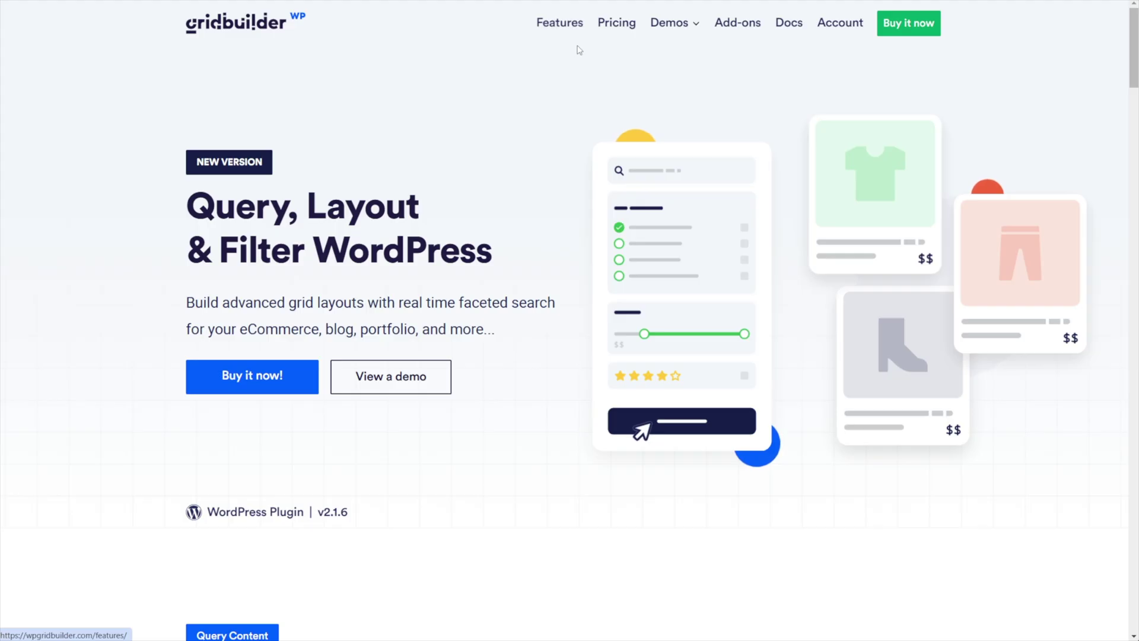
mouse_move(657, 32)
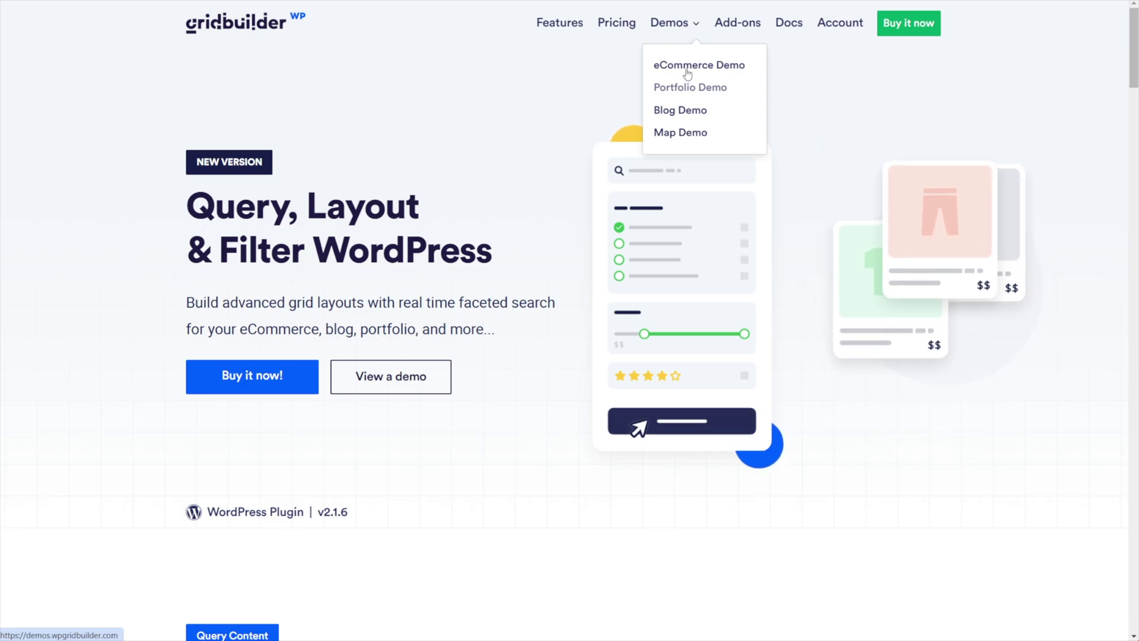
left_click(688, 66)
scroll(416, 246, "down", 8)
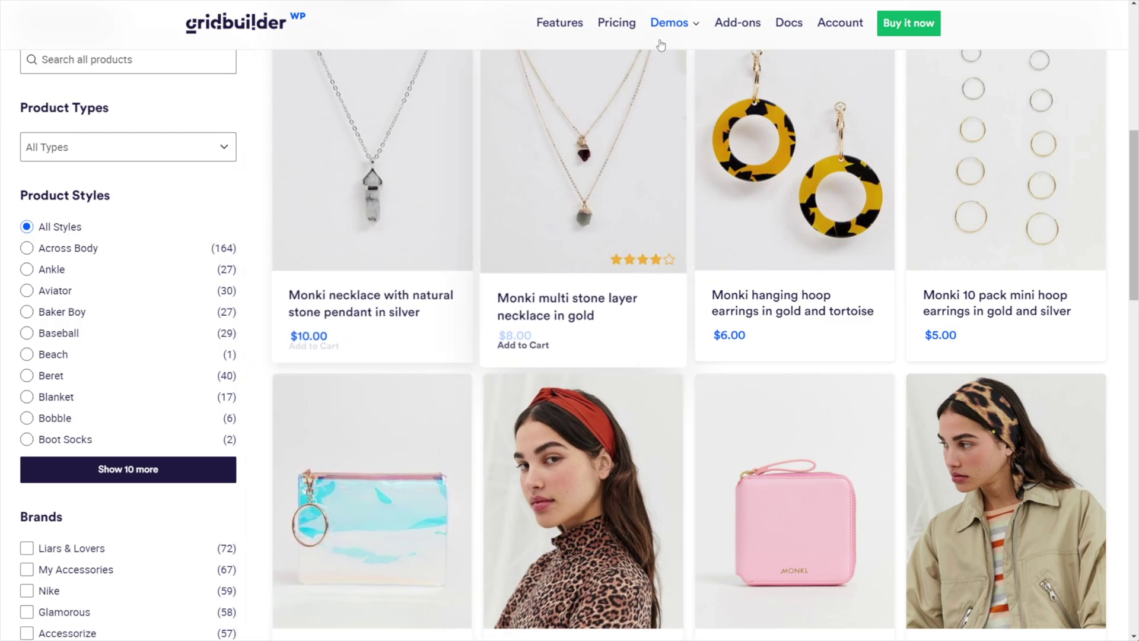
- Open the Portfolio Demo and look over its category filters and image grid
mouse_move(671, 24)
left_click(682, 85)
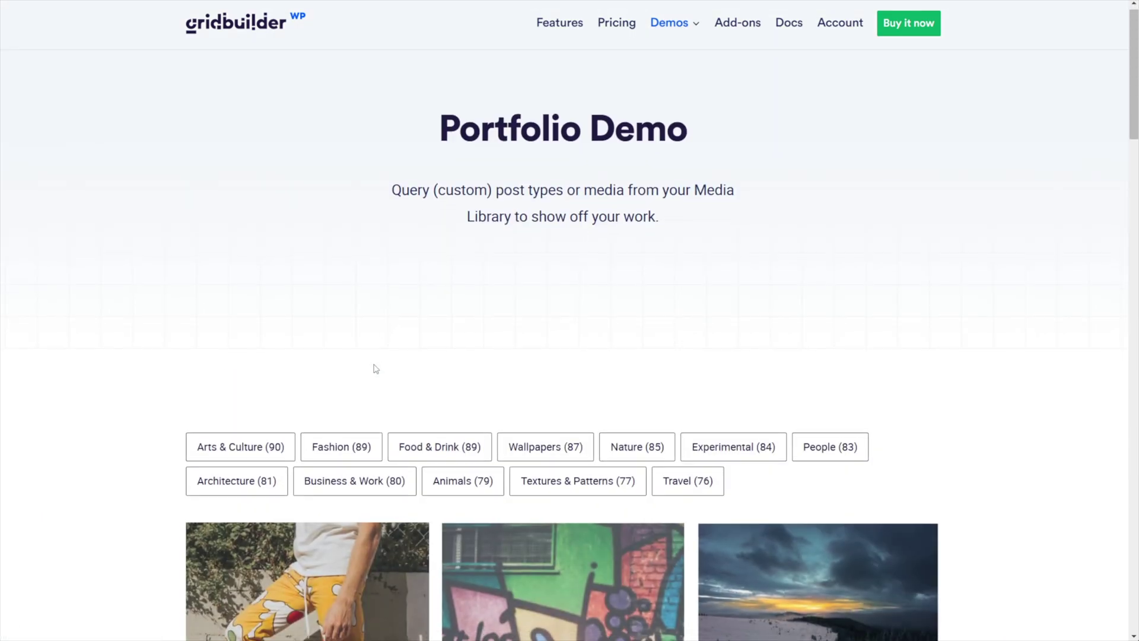
scroll(374, 369, "down", 7)
scroll(547, 424, "up", 7)
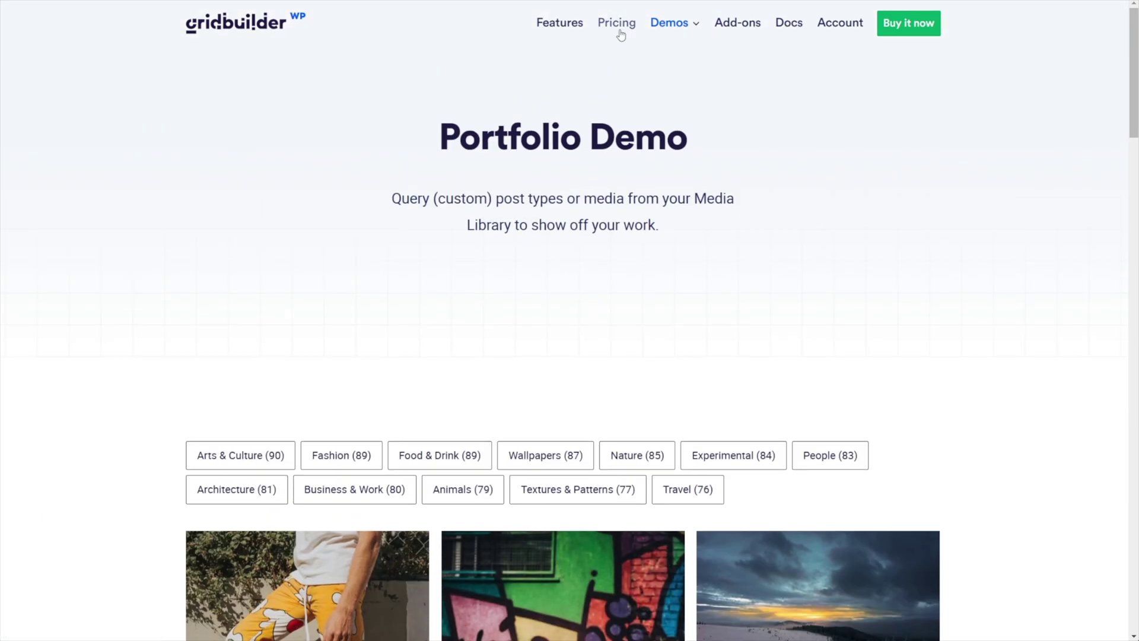
- Open the Map Demo and look over its listings, filters and price map
mouse_move(669, 24)
left_click(676, 141)
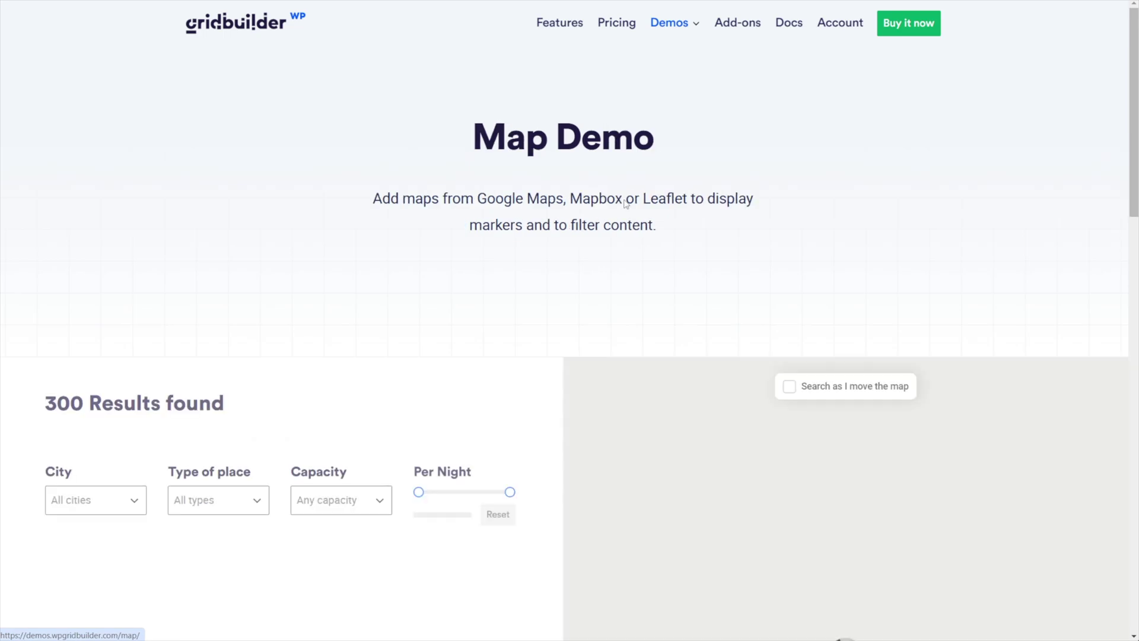
scroll(750, 327, "down", 5)
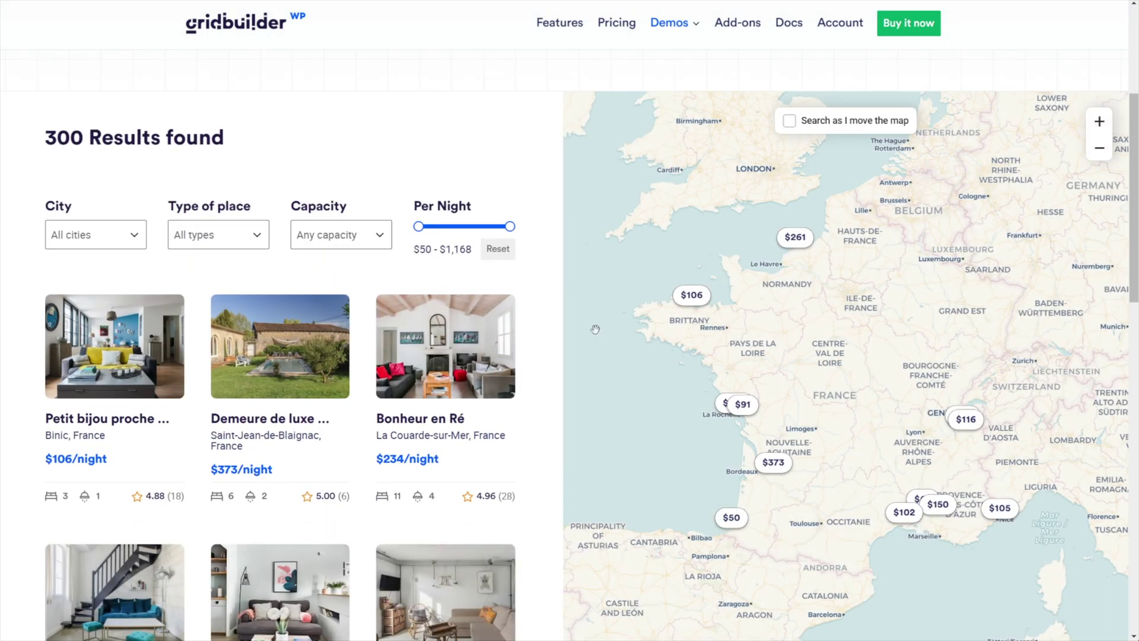
scroll(653, 237, "up", 5)
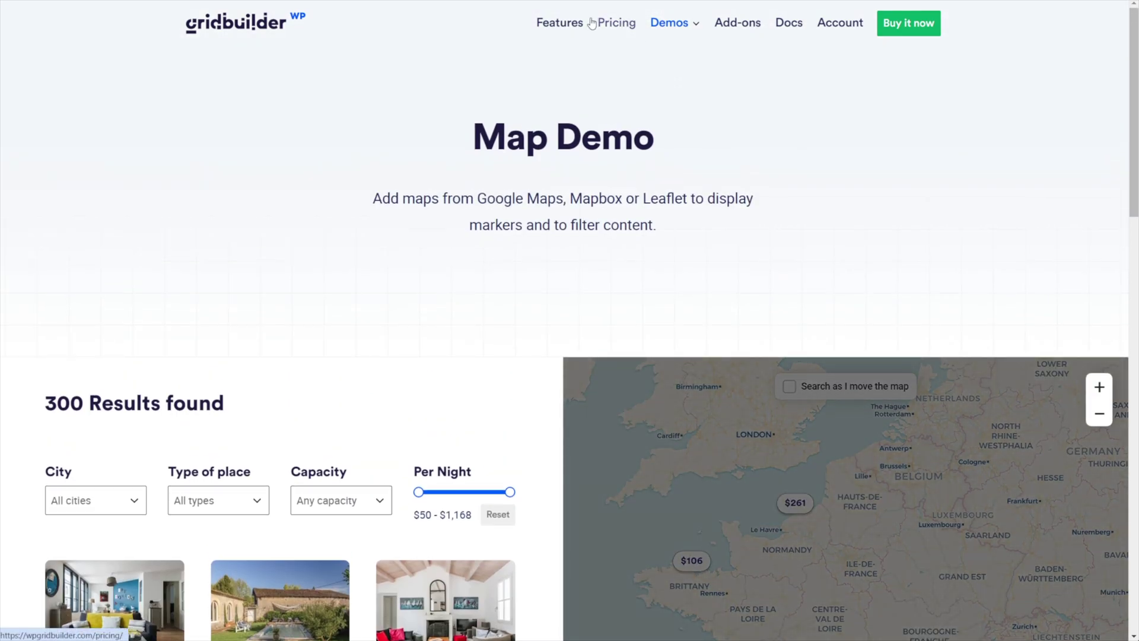
- Open the Blog Demo and look over its search, category, publisher and date filters above the articles
mouse_move(694, 25)
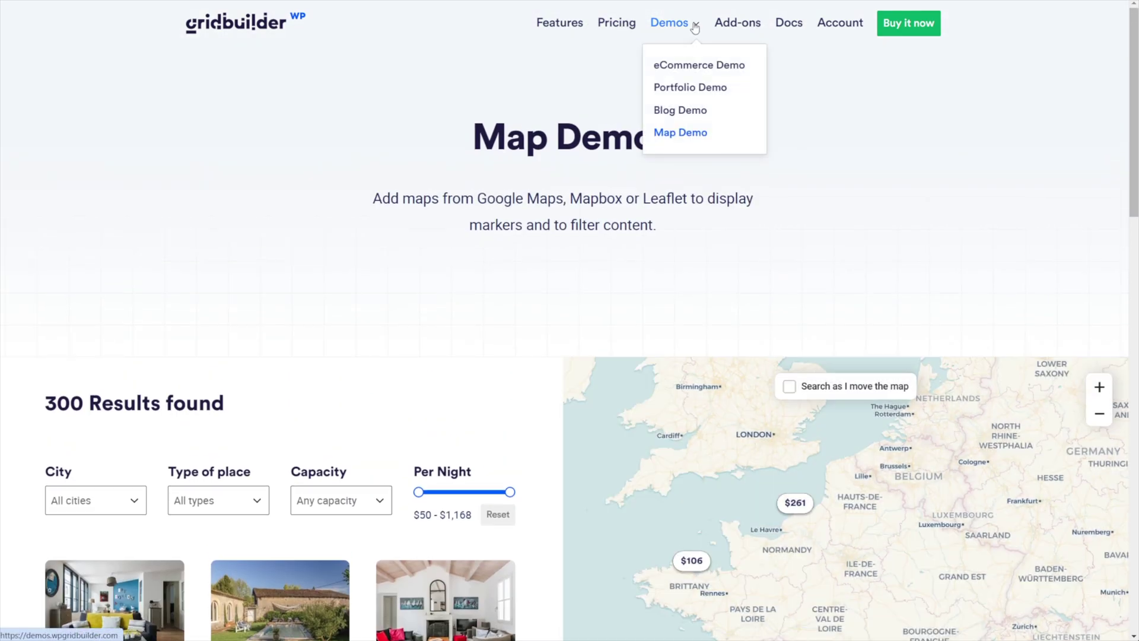
left_click(686, 113)
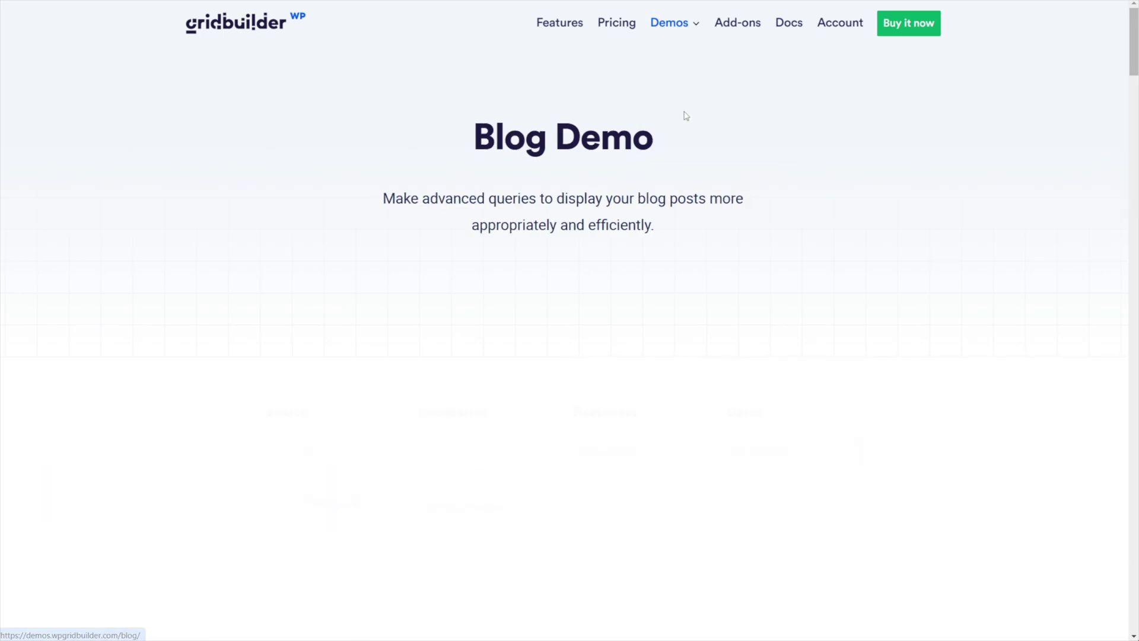
scroll(534, 318, "down", 4)
scroll(527, 231, "up", 3)
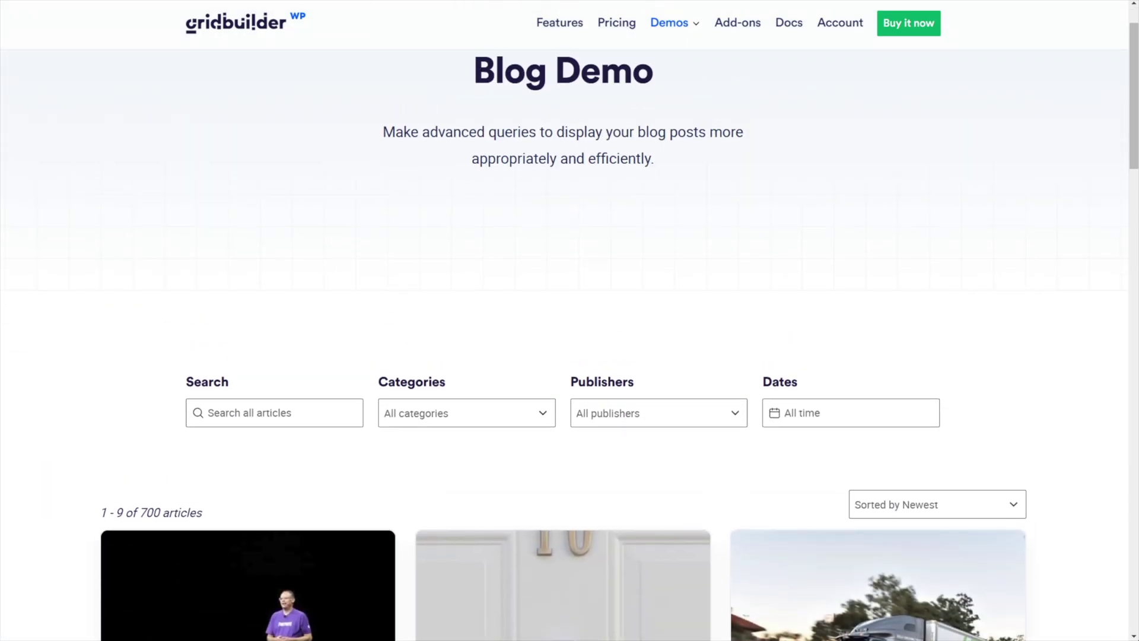
scroll(516, 156, "down", 1)
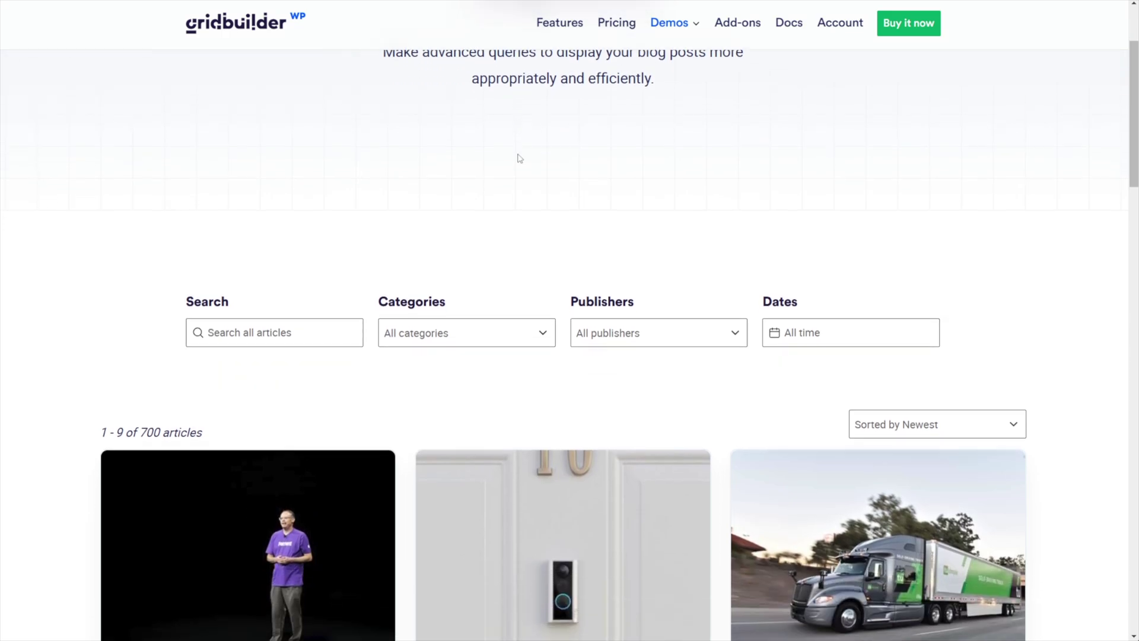
scroll(516, 153, "up", 3)
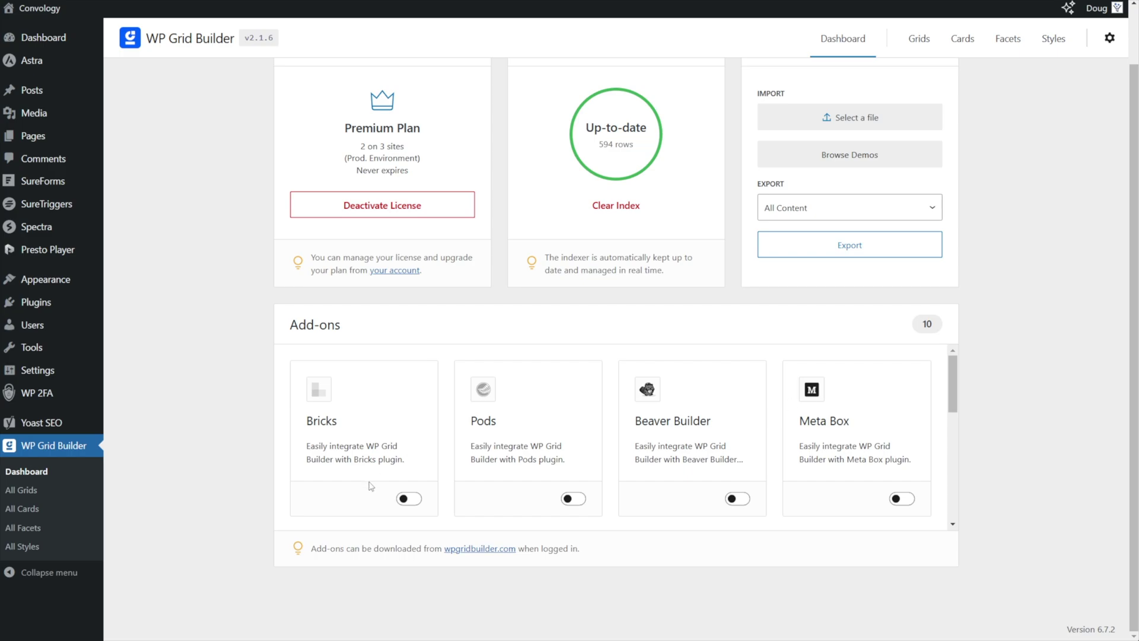
- Review the available add-ons on the WP Grid Builder dashboard, from Bricks through Map Facet and LearnDash
left_click_drag(953, 385, 954, 445)
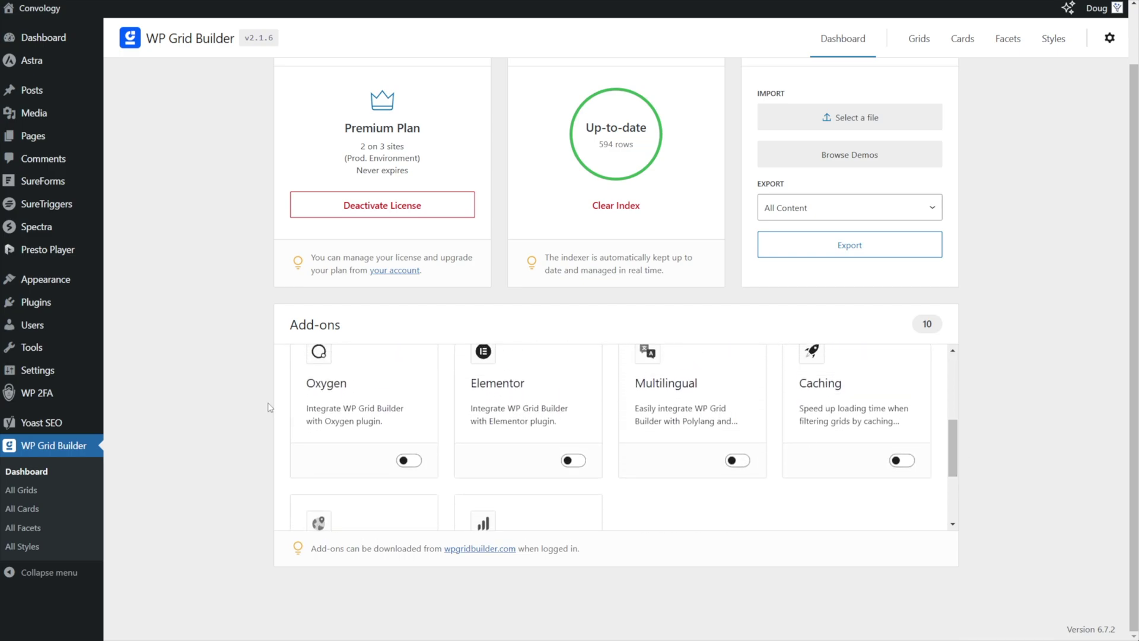
scroll(534, 439, "down", 3)
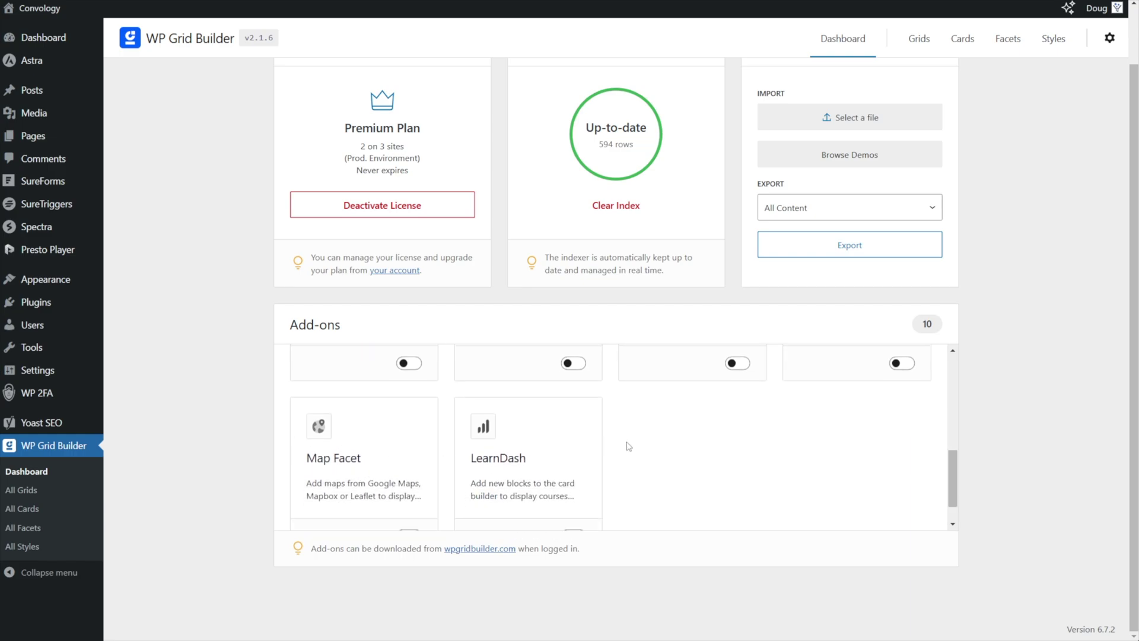
scroll(559, 468, "down", 1)
scroll(961, 505, "up", 2)
left_click_drag(952, 546, 974, 427)
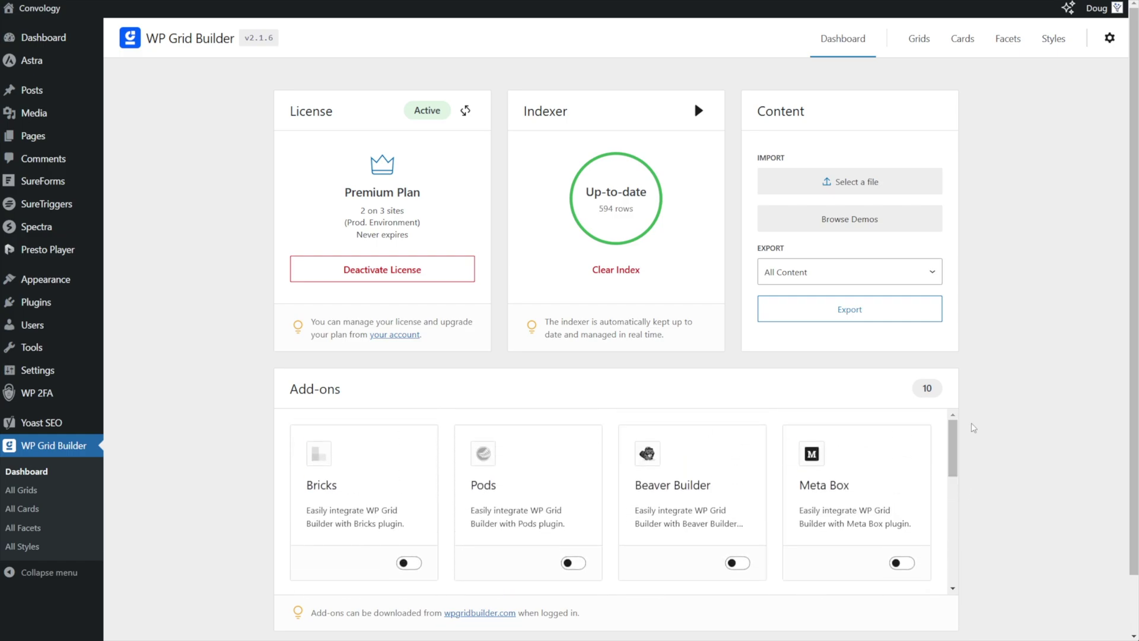
scroll(974, 427, "down", 1)
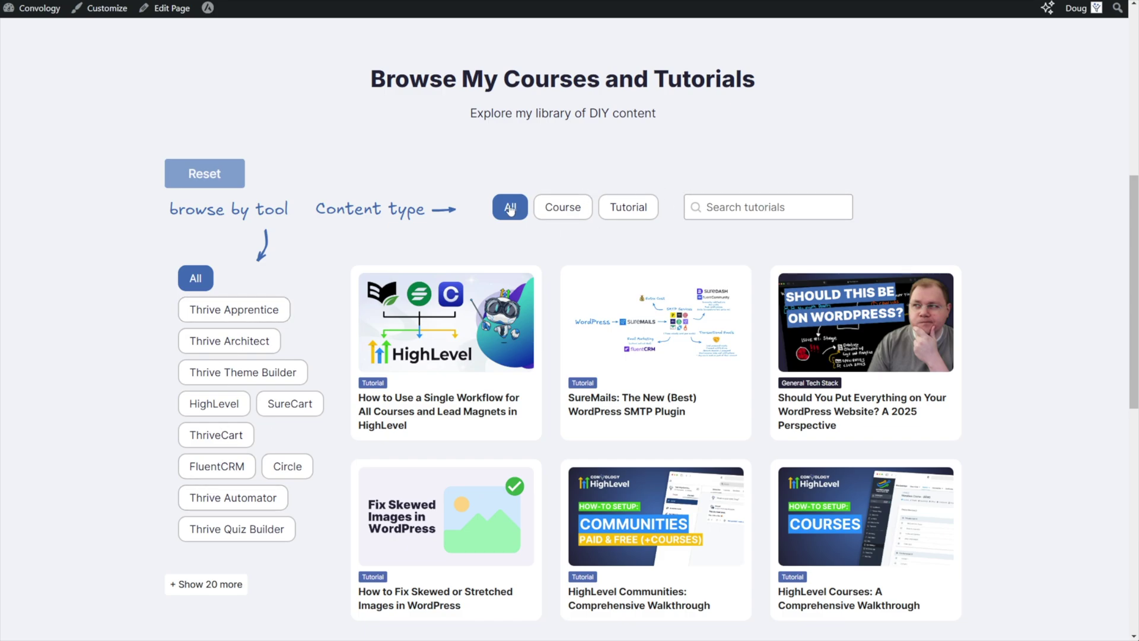
- Filter the course and tutorial library by Course, switch to Tutorial, and return the content type to All
left_click(566, 209)
left_click(627, 213)
left_click(515, 210)
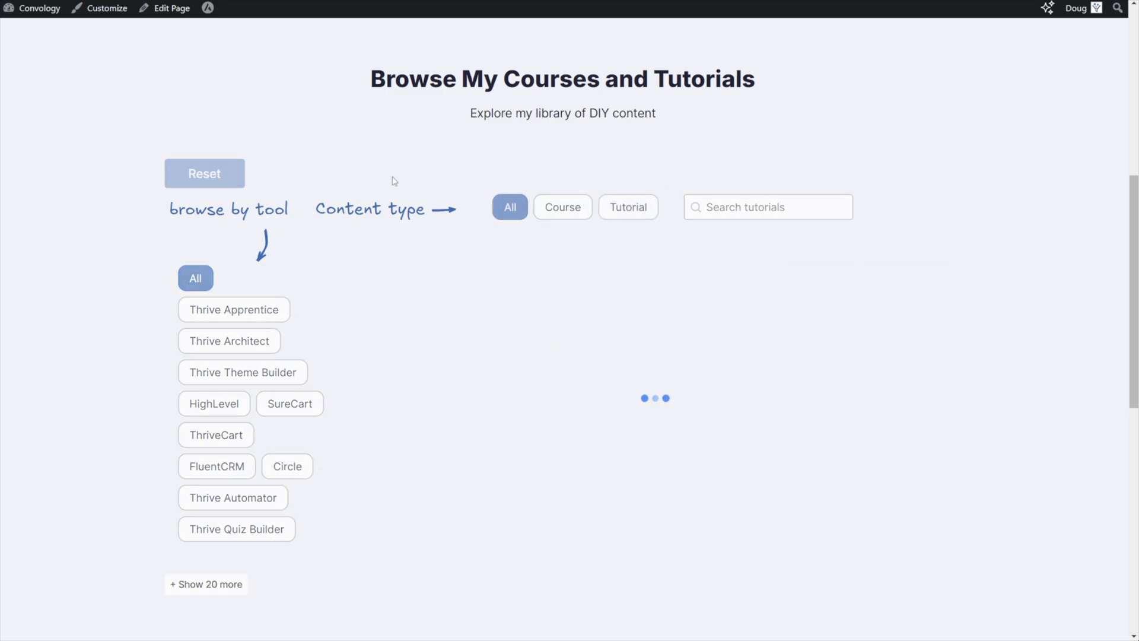
- Filter the library by the Thrive Apprentice tool, and reset all filters to view the full grid
left_click(234, 309)
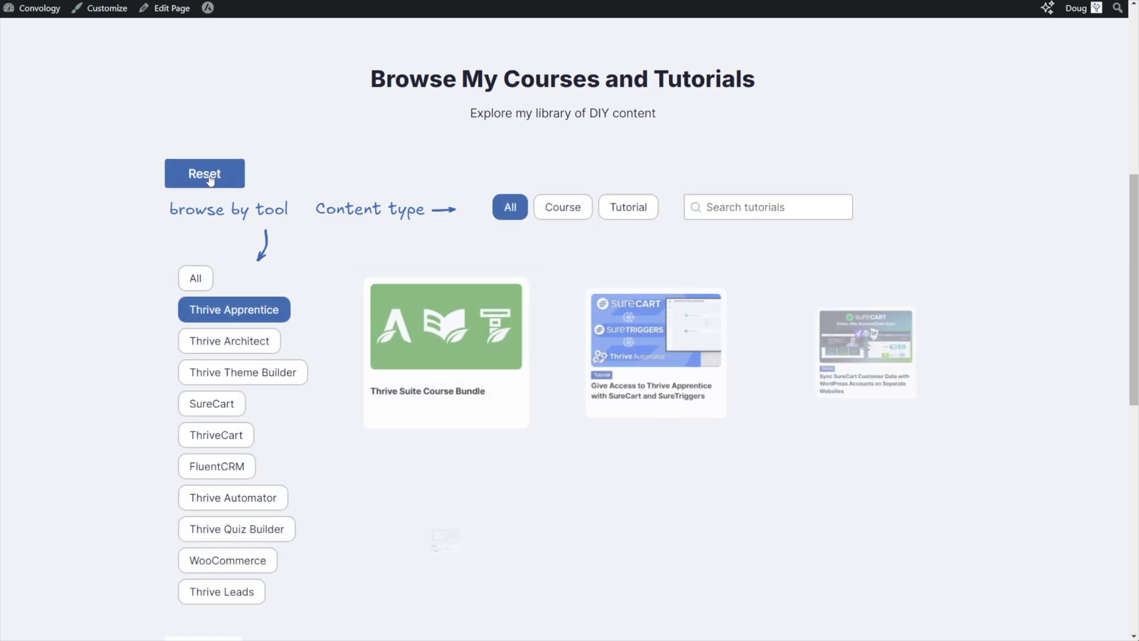
left_click(204, 174)
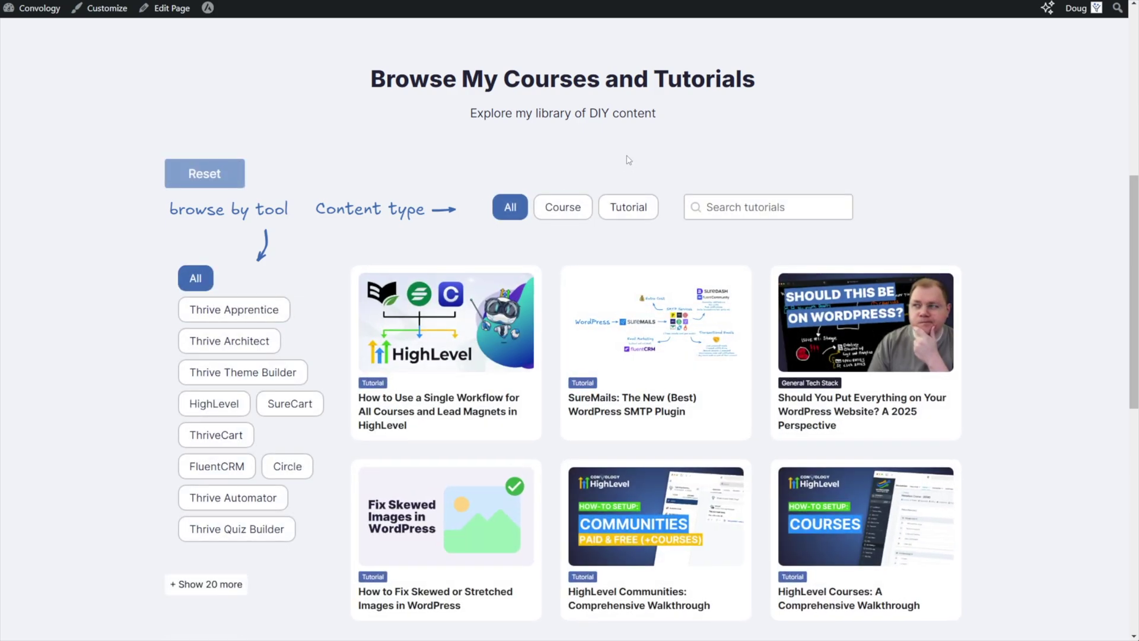
scroll(629, 160, "down", 2)
scroll(464, 503, "up", 2)
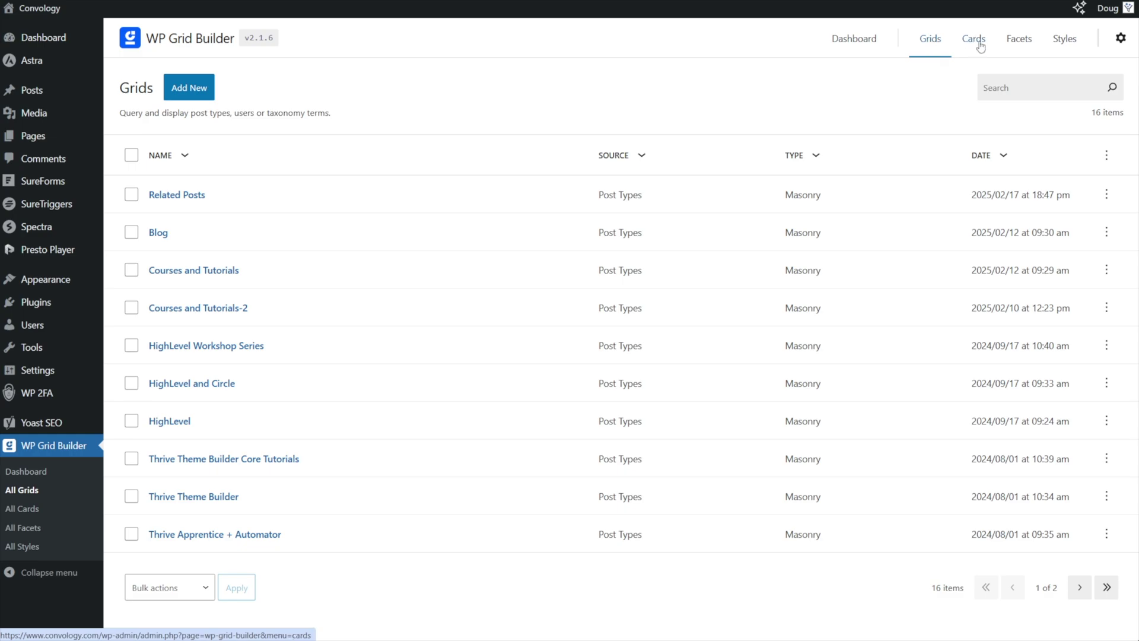
- View the plugin's Styles section, and open the demo content import list to review its grids, cards, facets and styles
left_click(1065, 42)
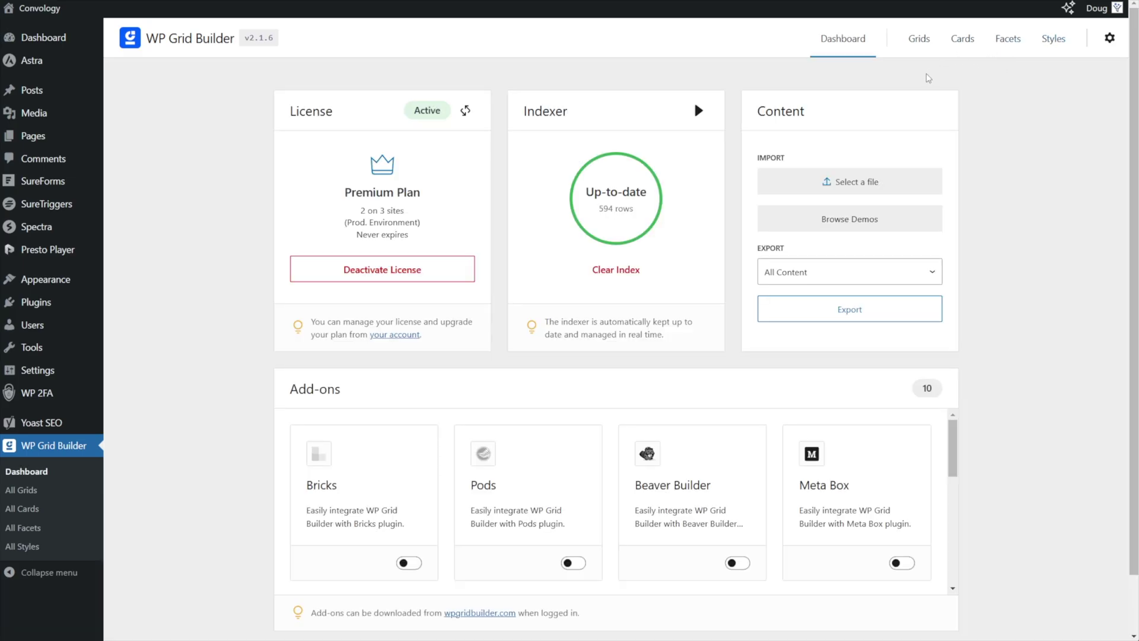
left_click(838, 222)
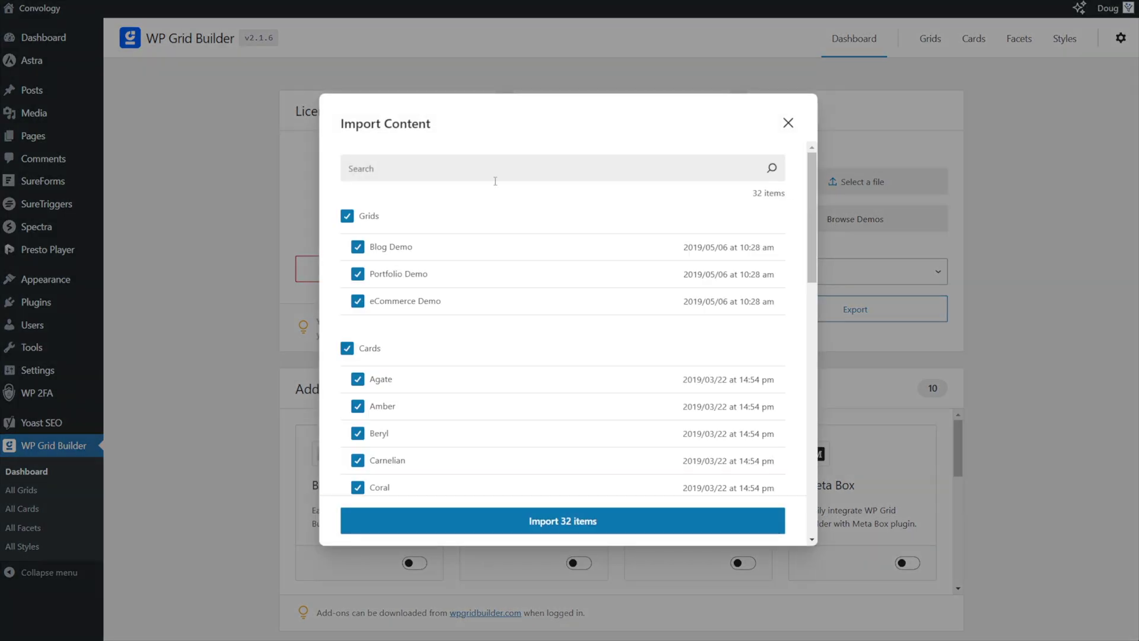
scroll(419, 195, "down", 15)
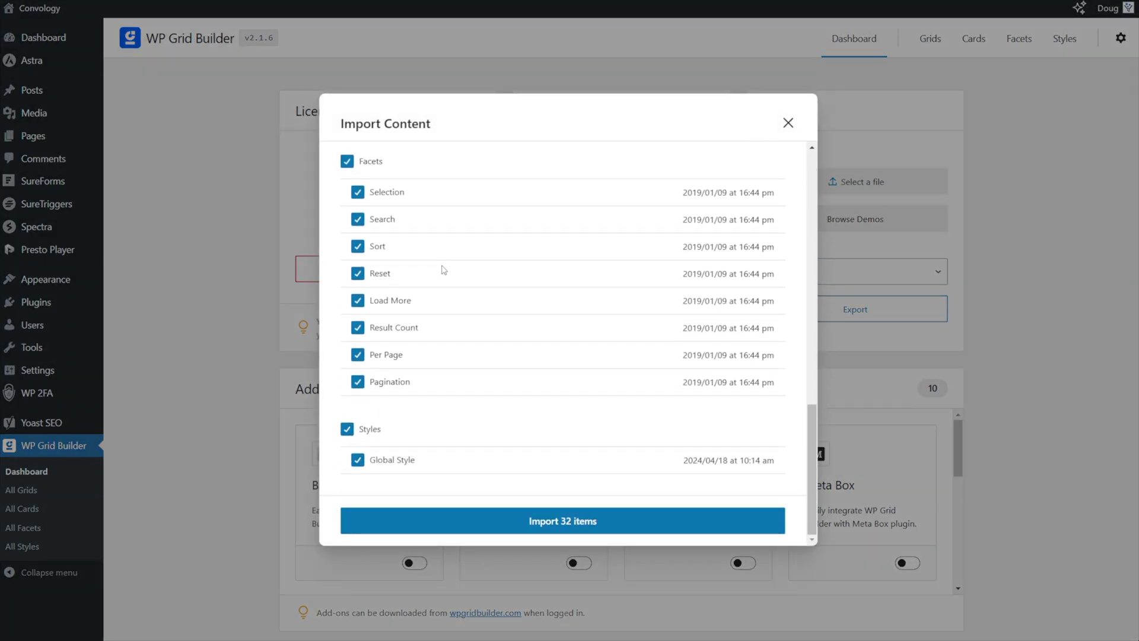
scroll(428, 355, "up", 3)
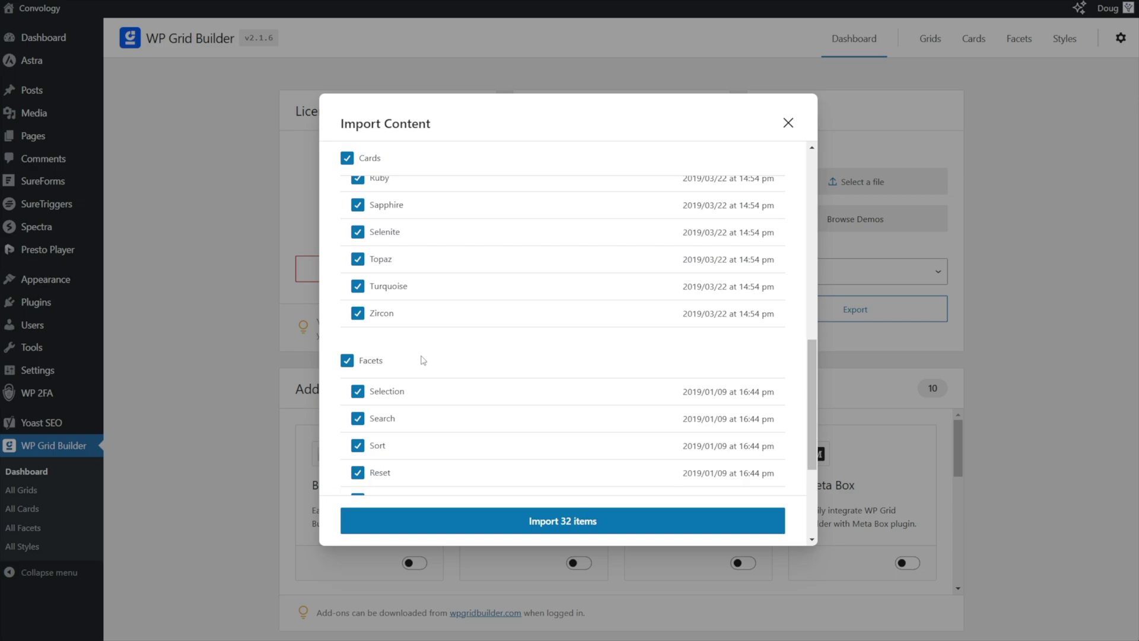
scroll(415, 371, "up", 8)
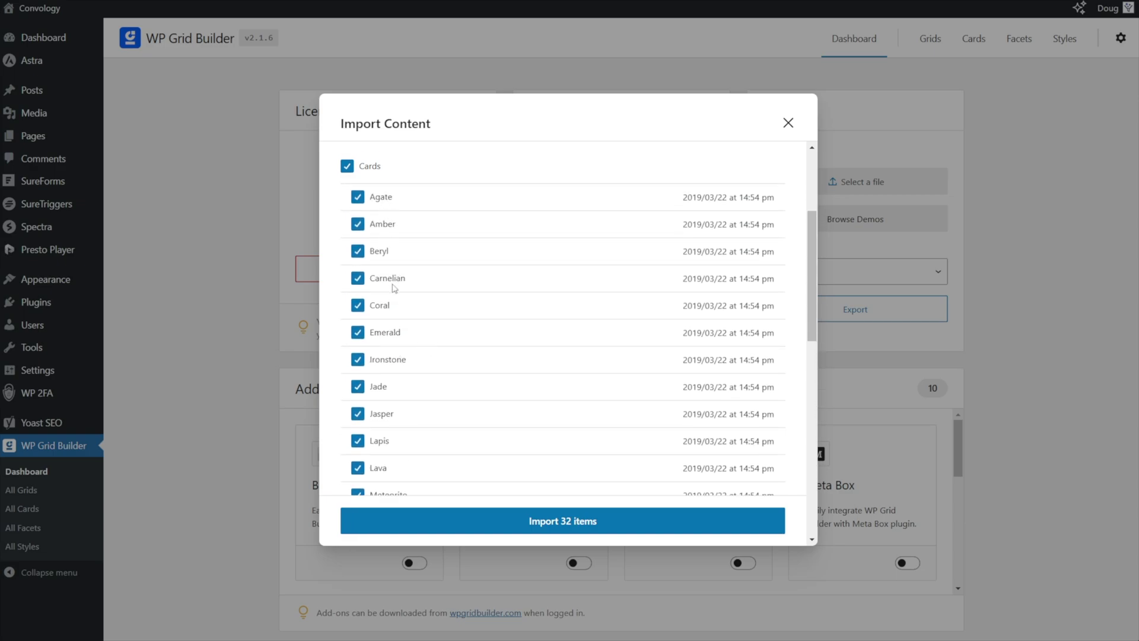
- Close the import list without importing, and view the premade Agate, Amber and Beryl cards from the cards list
scroll(414, 276, "up", 2)
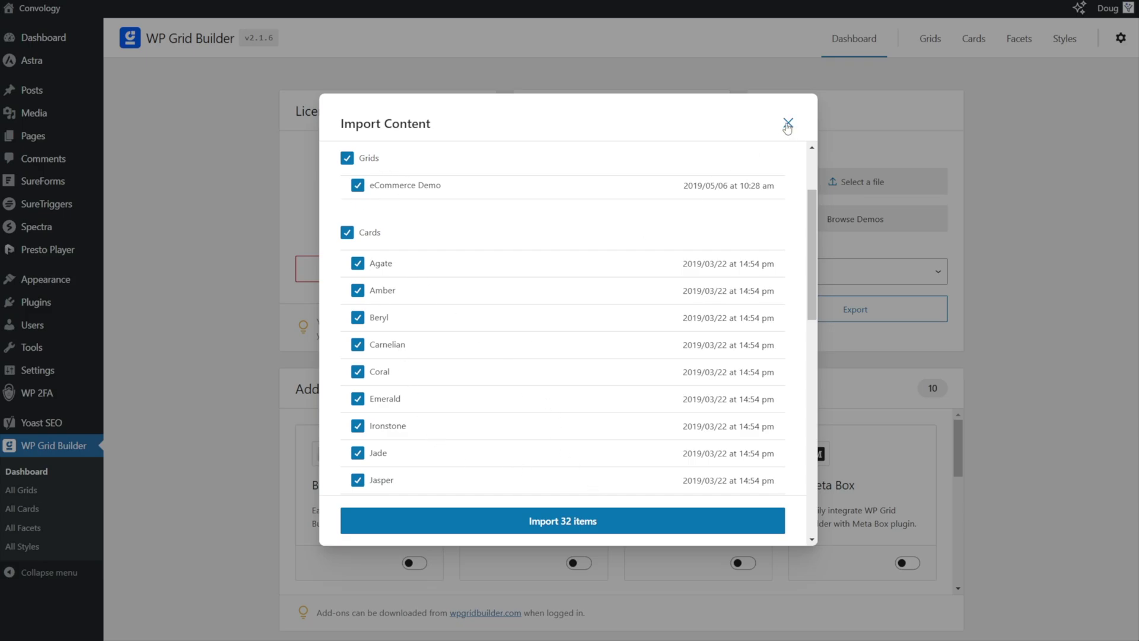
left_click(788, 123)
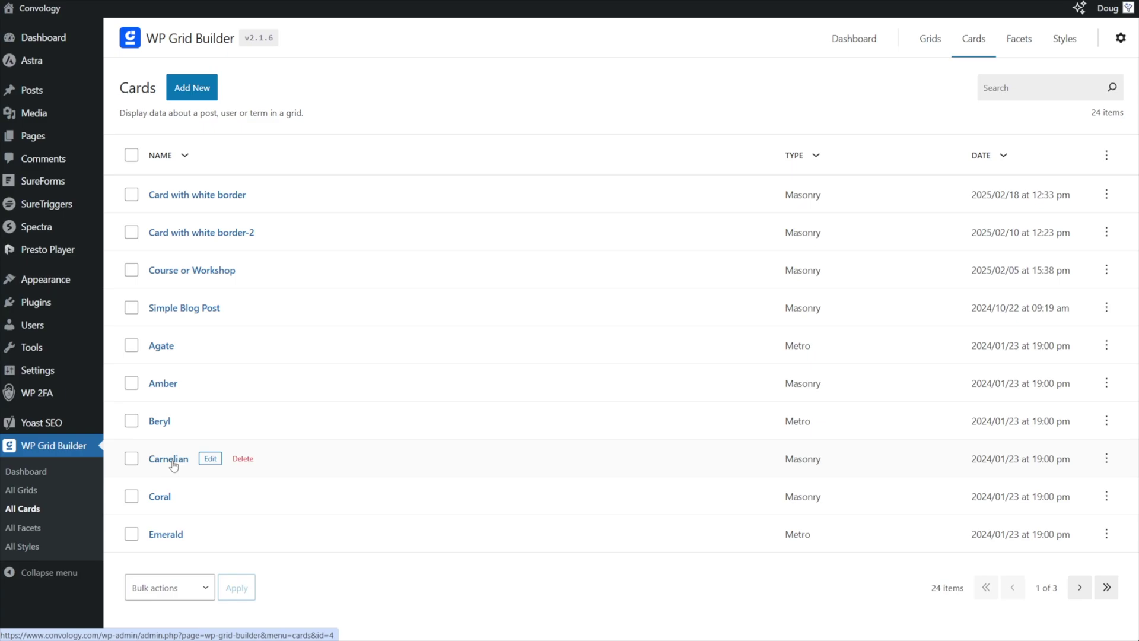
left_click(166, 350)
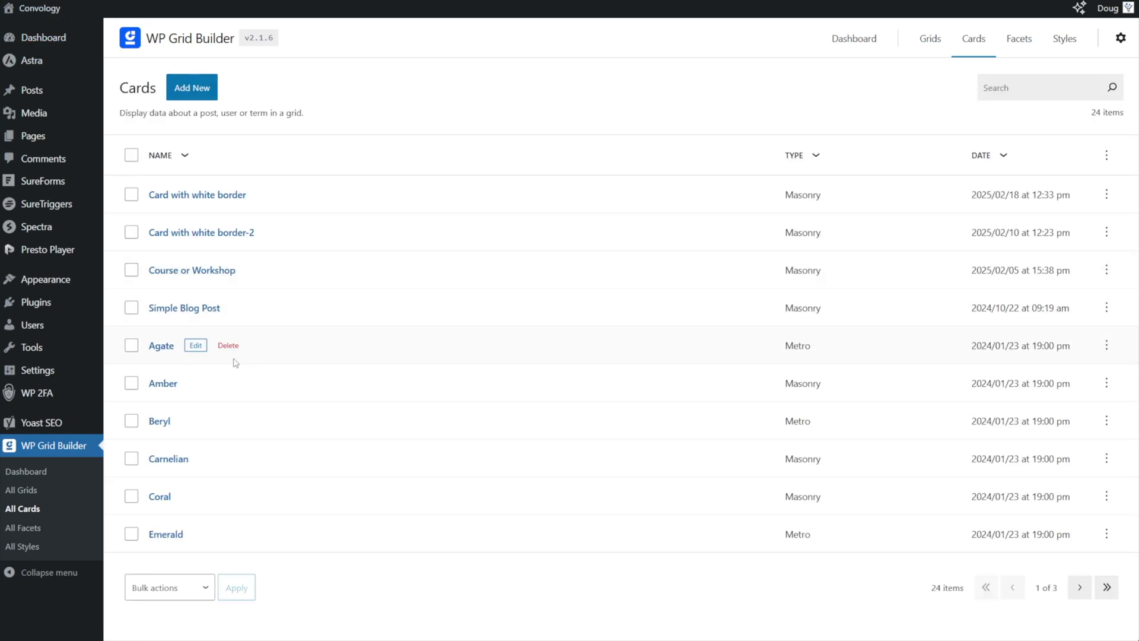
left_click(159, 384)
scroll(475, 344, "down", 2)
scroll(475, 341, "up", 2)
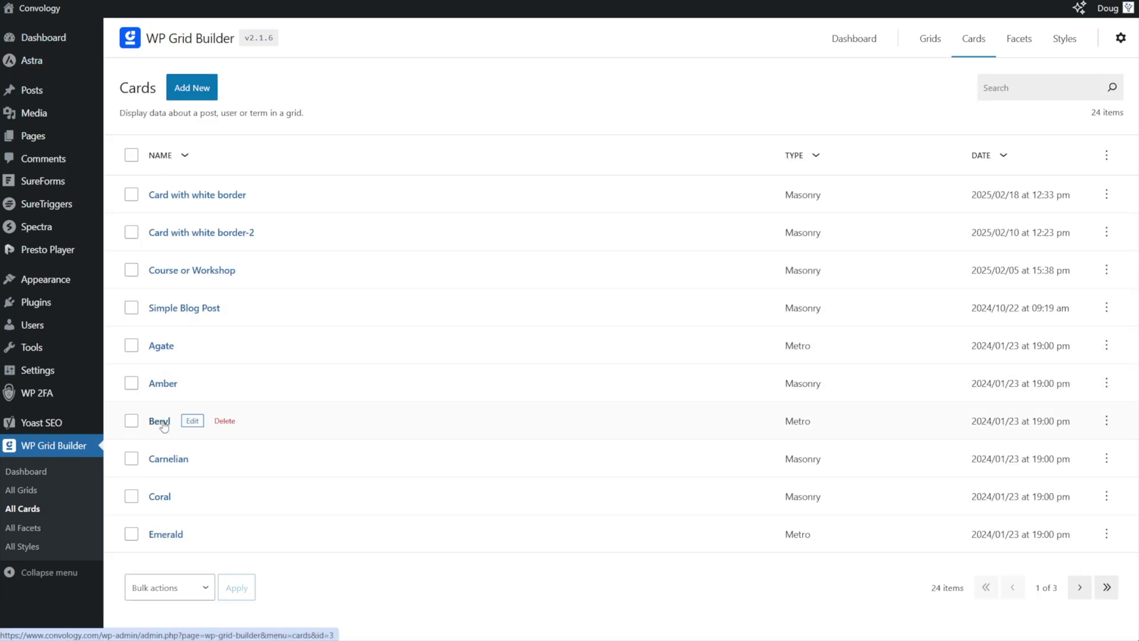
left_click(161, 423)
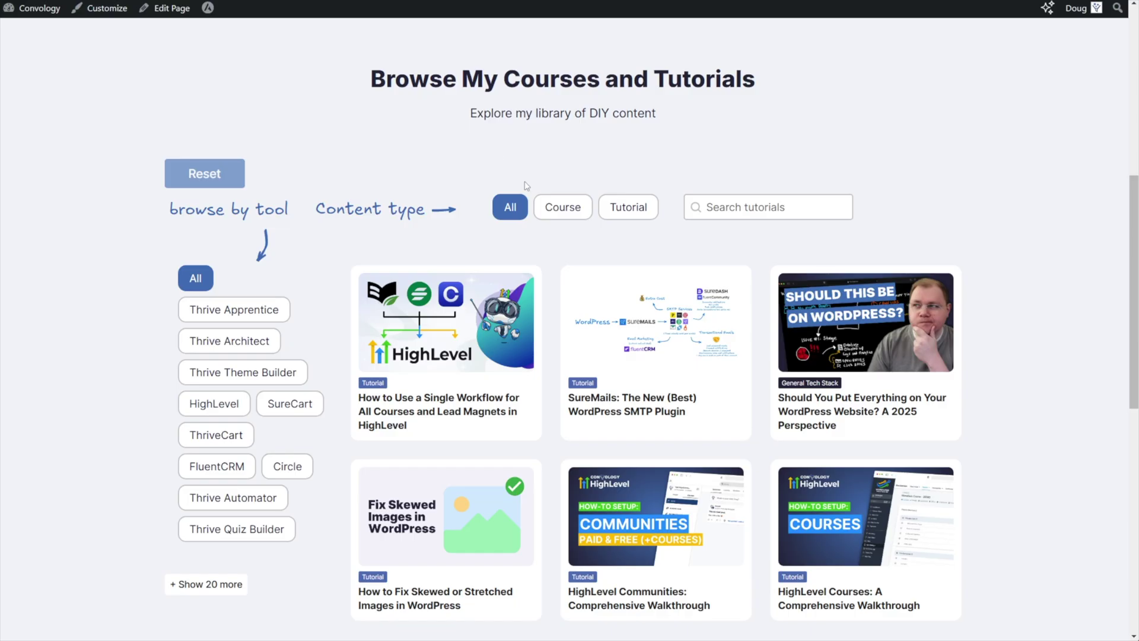
- Open another page from the live site's navigation and look through its content
scroll(841, 178, "up", 8)
mouse_move(842, 53)
left_click(858, 101)
scroll(374, 378, "down", 6)
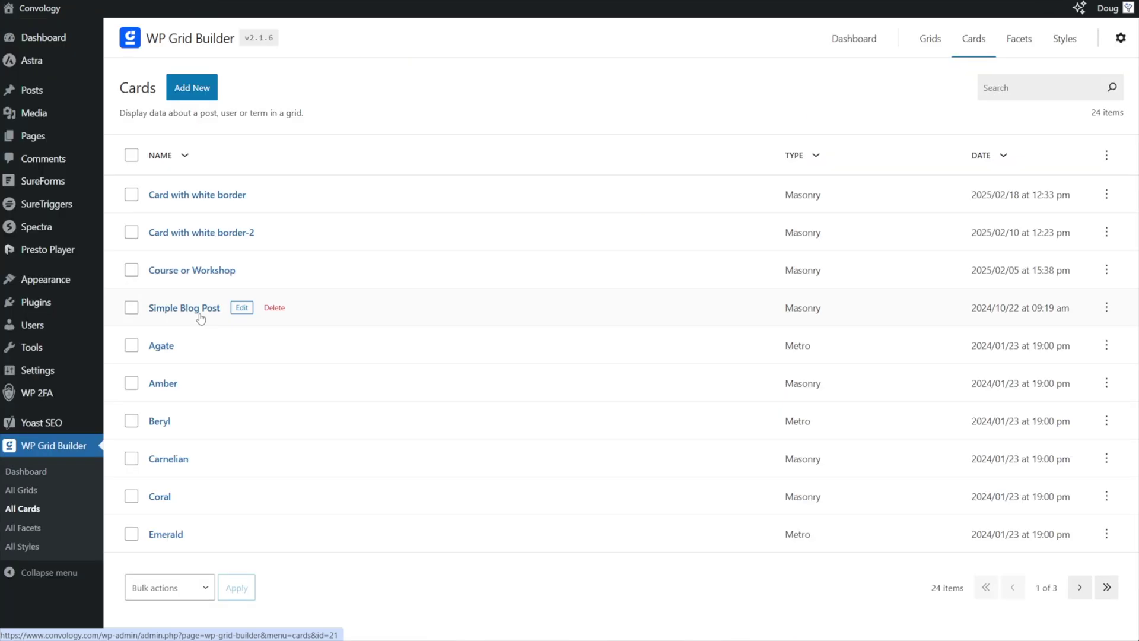
- Open the Simple Blog Post card for editing, show its block structure and select the Thumbnail block
left_click(201, 315)
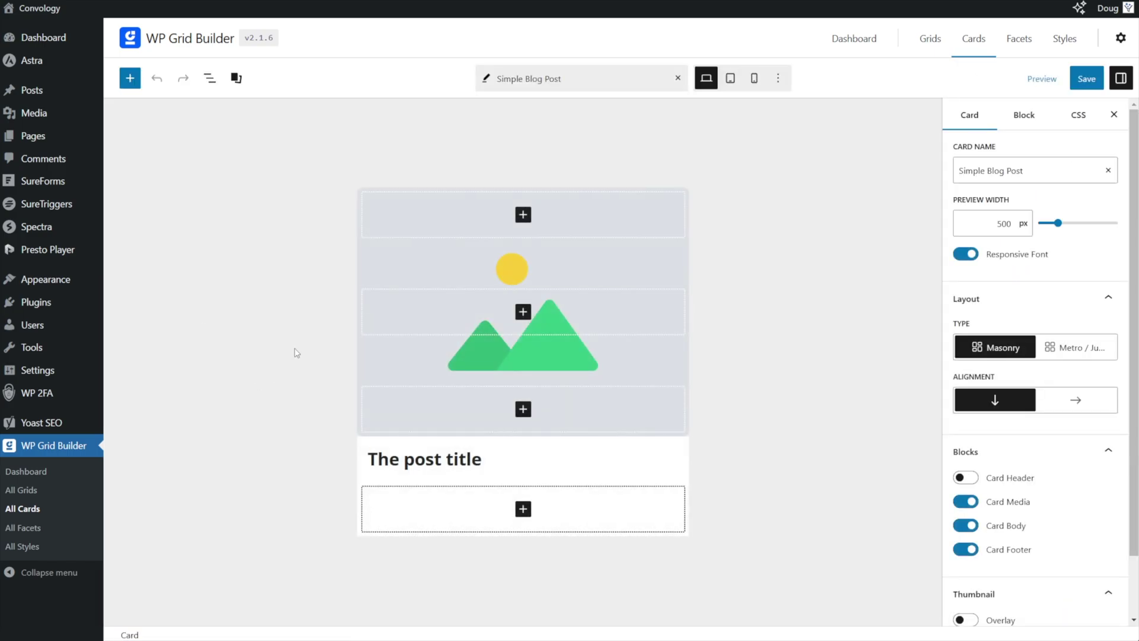
left_click(209, 77)
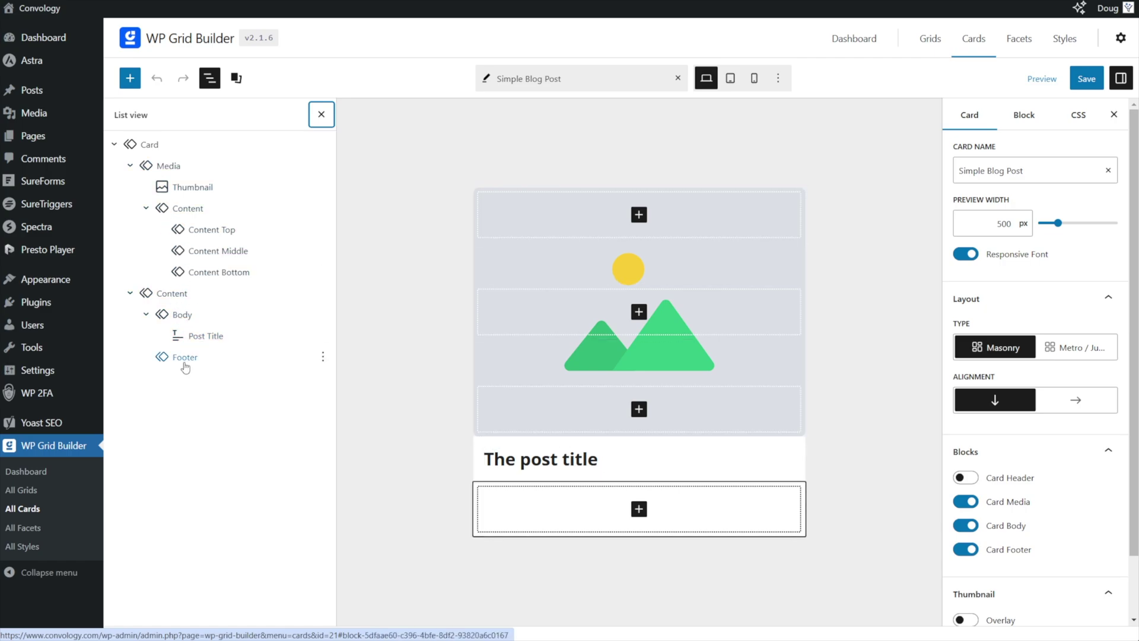
left_click(191, 189)
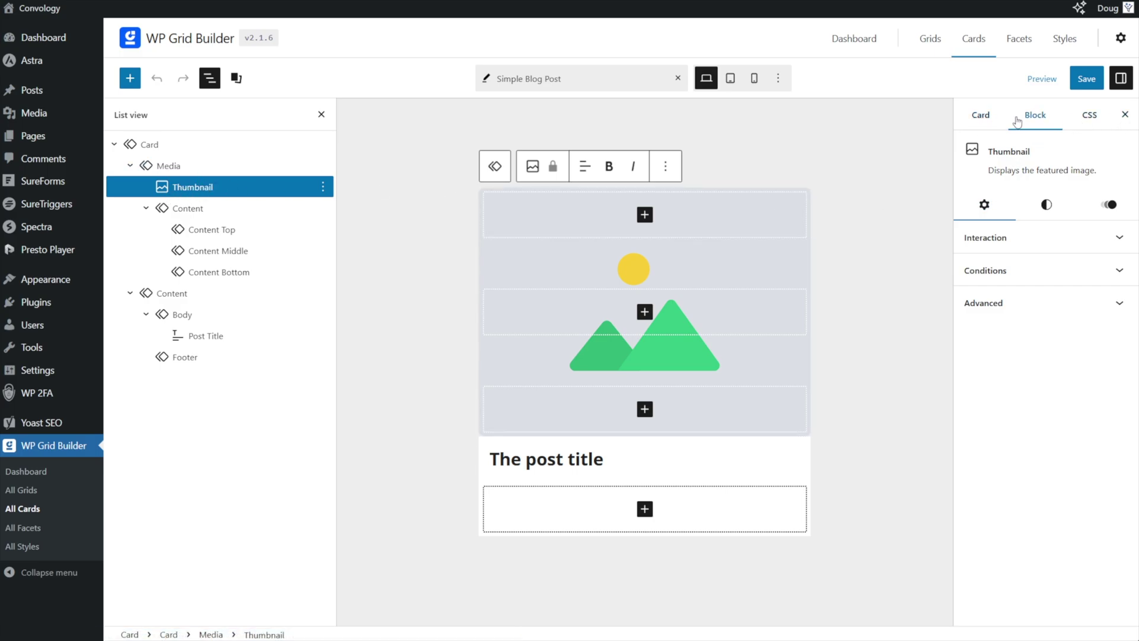
- Compare the editor's Card, Block and CSS settings with the Thumbnail selected, and return to the Card settings
left_click(977, 122)
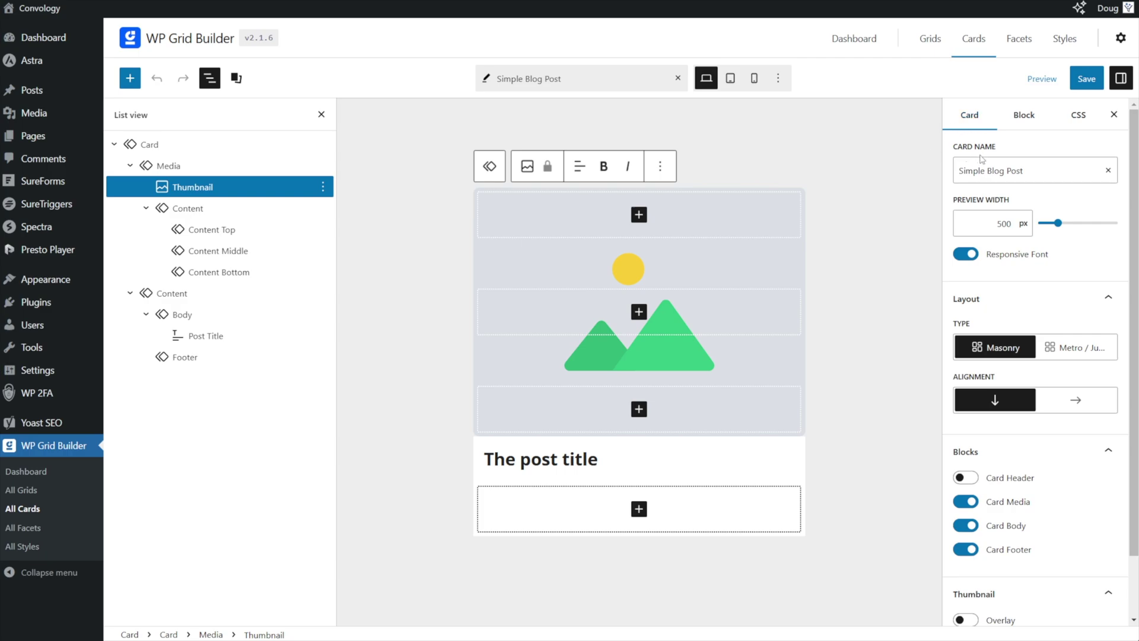
left_click(1013, 131)
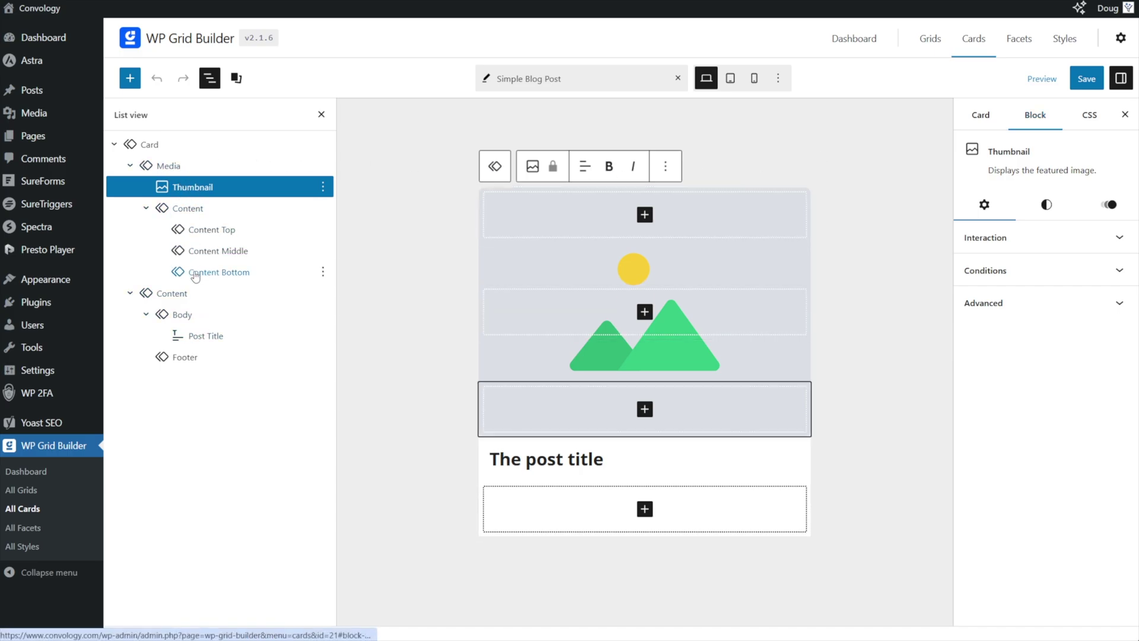
left_click(1089, 115)
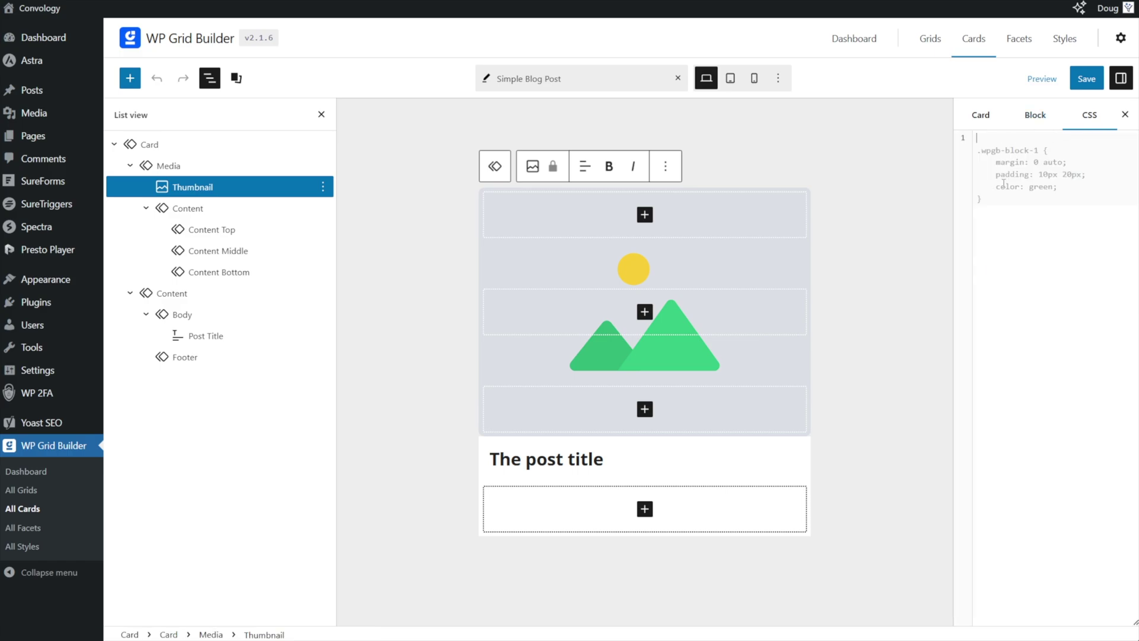
left_click(973, 115)
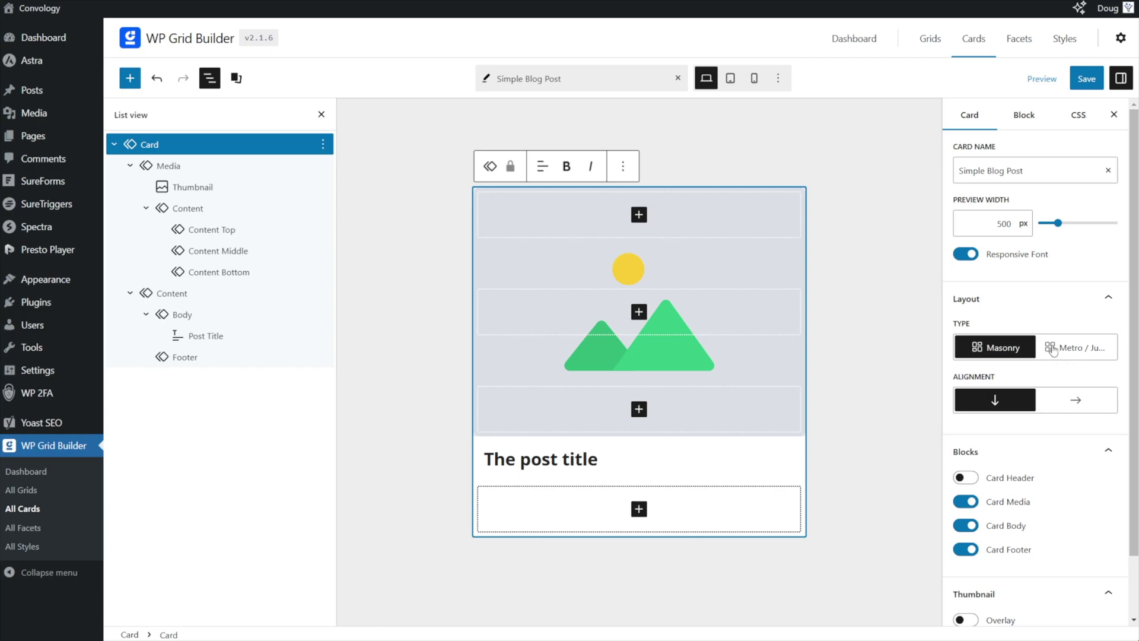
- Try the horizontal alignment for the card layout, and return it to vertical
left_click(1062, 401)
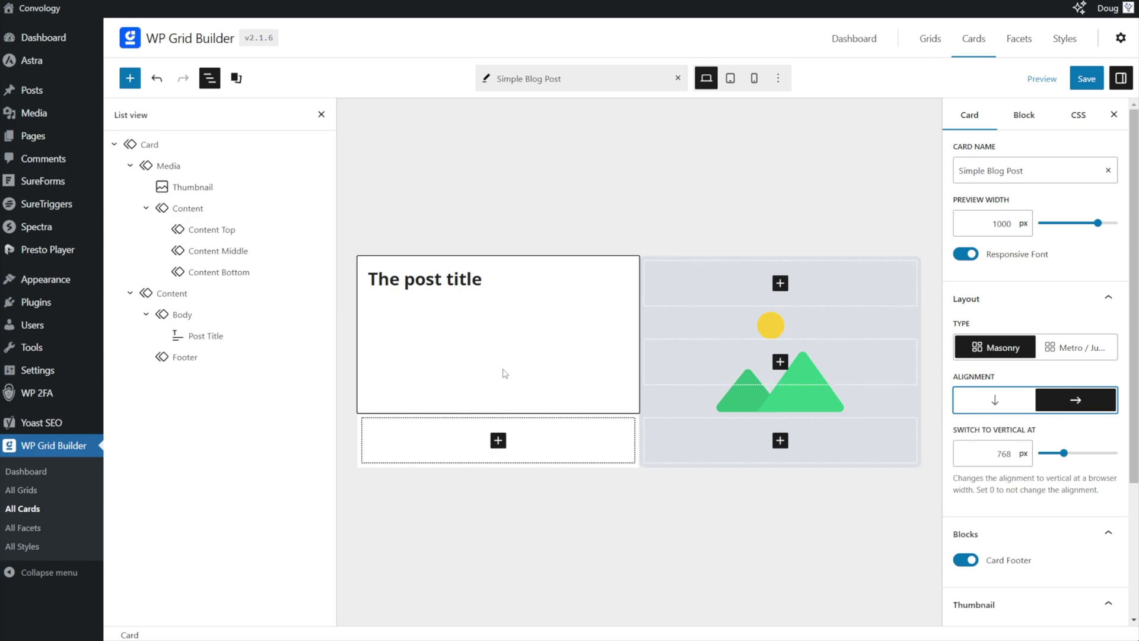
left_click(995, 400)
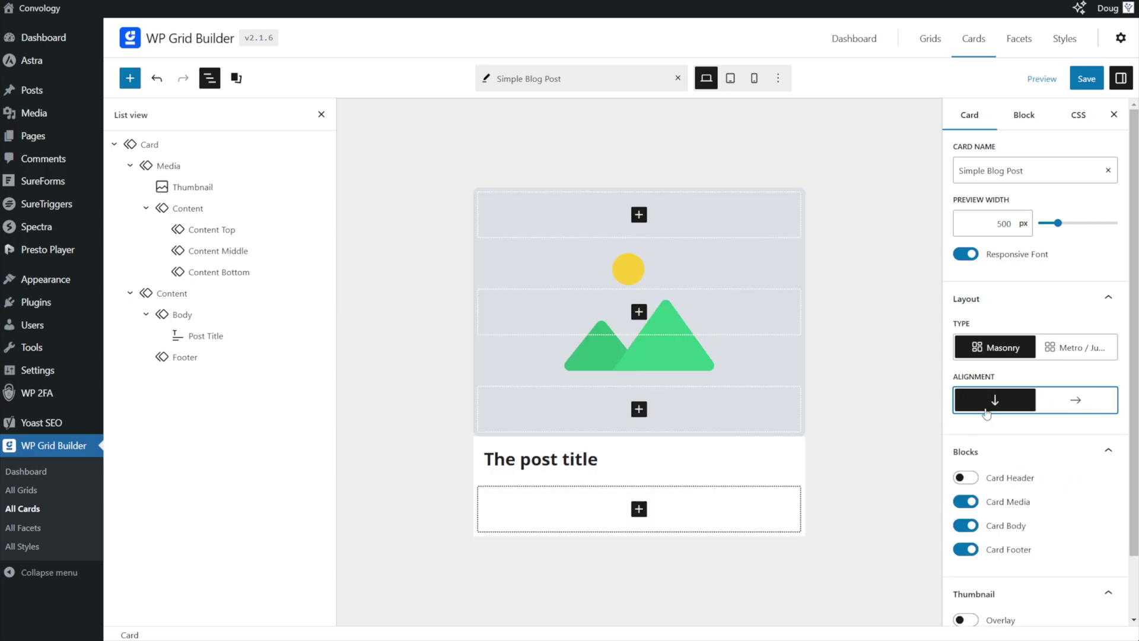
left_click(1049, 408)
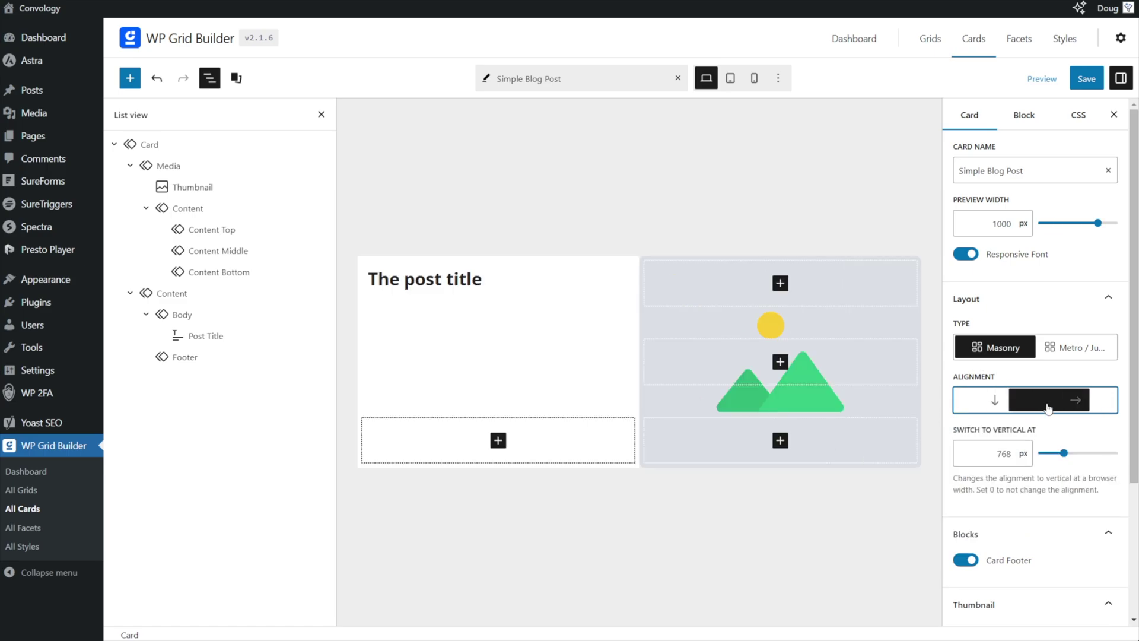
left_click(991, 402)
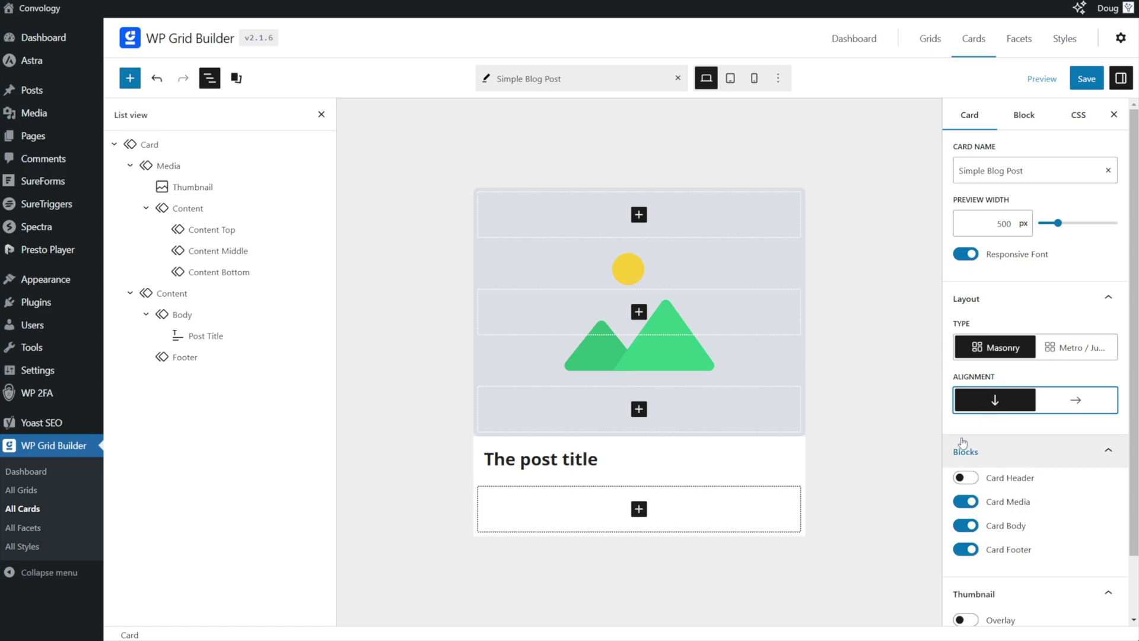
- Try adding the Card Header and removing the Card Media block, and restore both to their original states
scroll(998, 448, "down", 1)
left_click(966, 409)
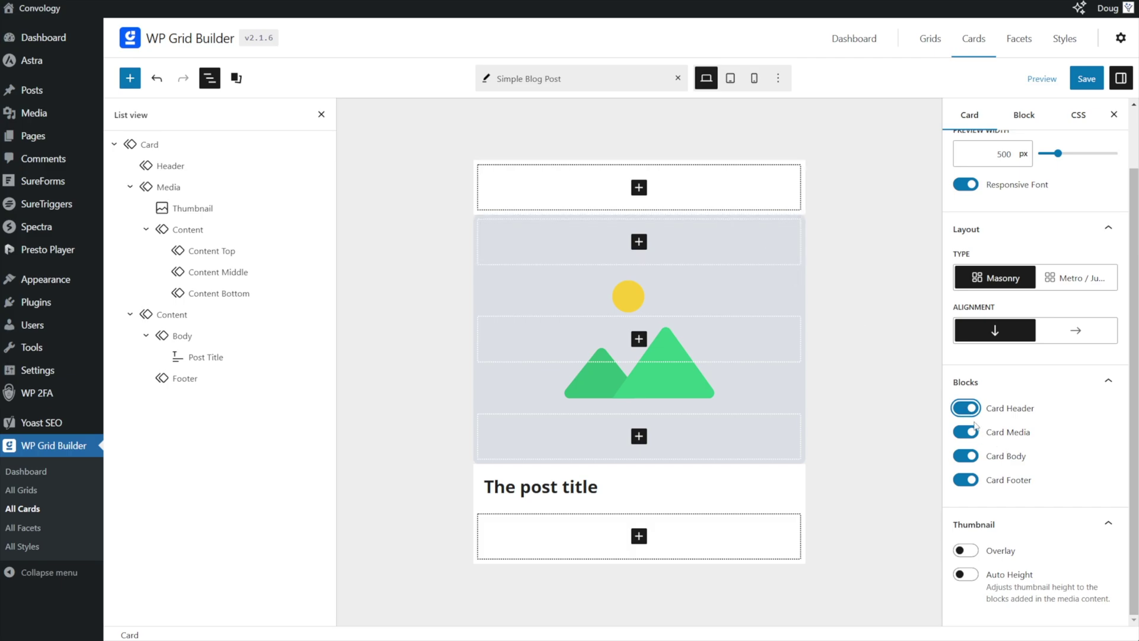
left_click(966, 409)
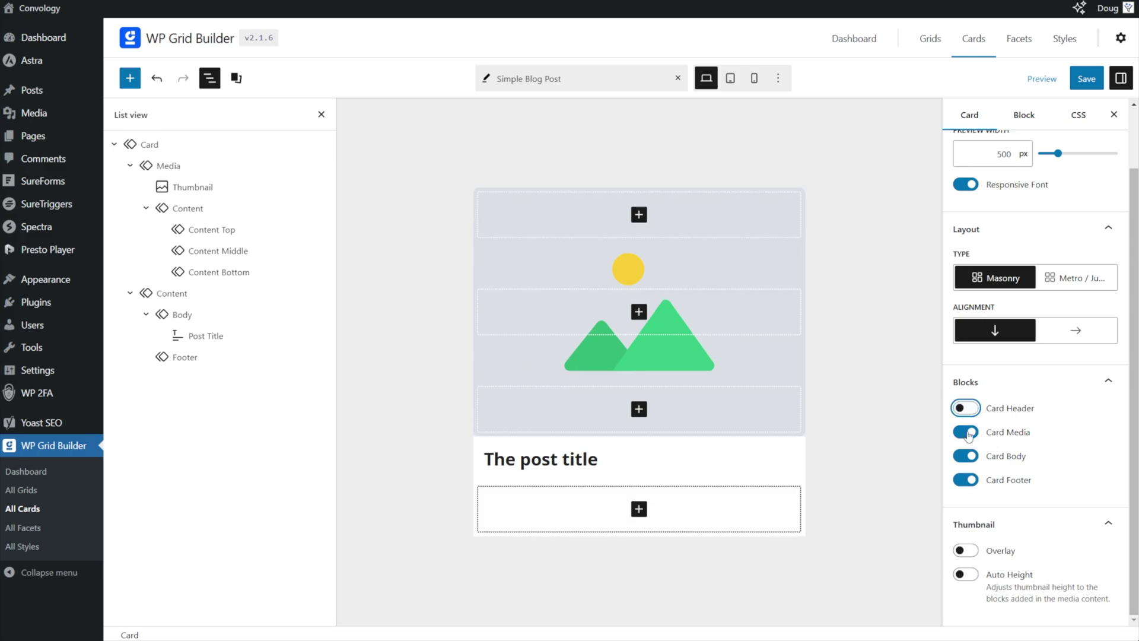
left_click(967, 432)
left_click(968, 501)
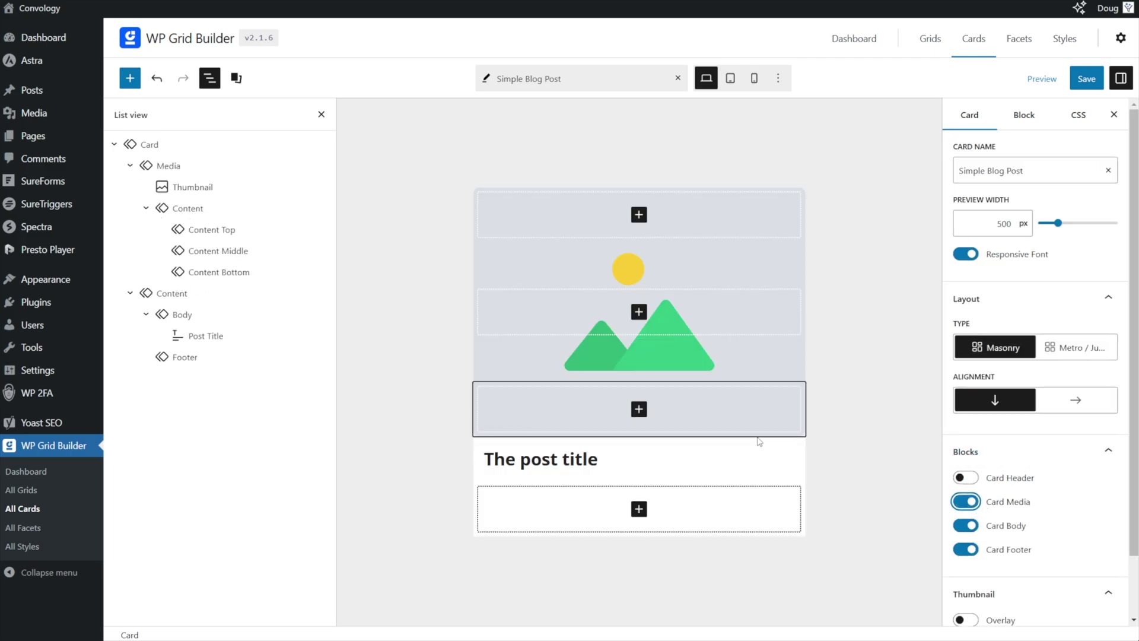
- Try the thumbnail's Overlay and Auto Height options, leaving both off
scroll(995, 477, "down", 2)
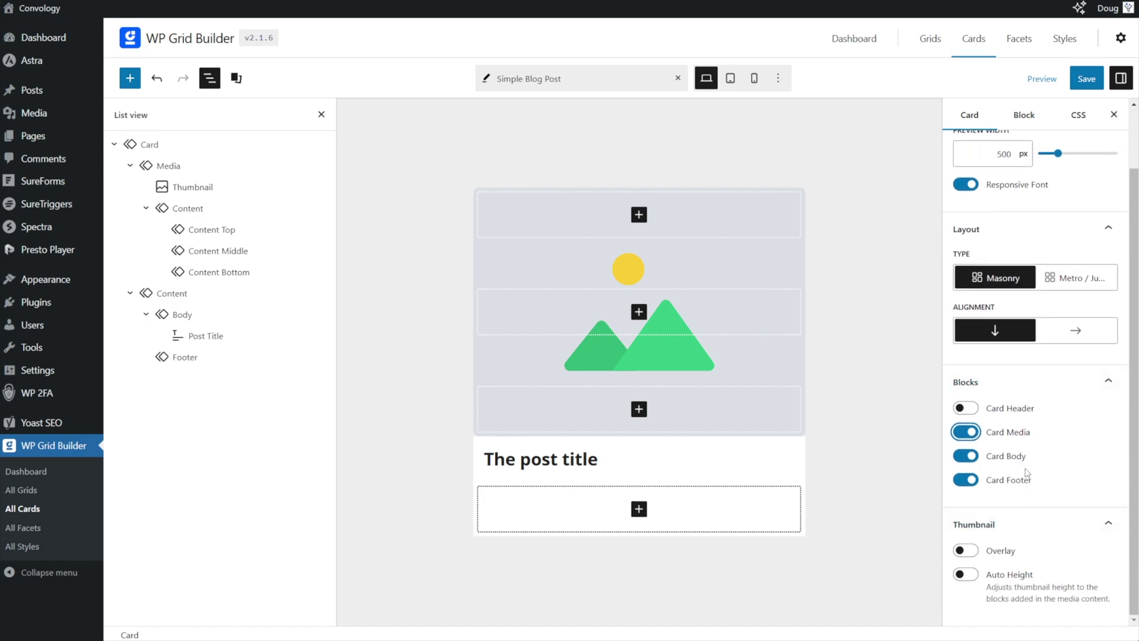
left_click(966, 551)
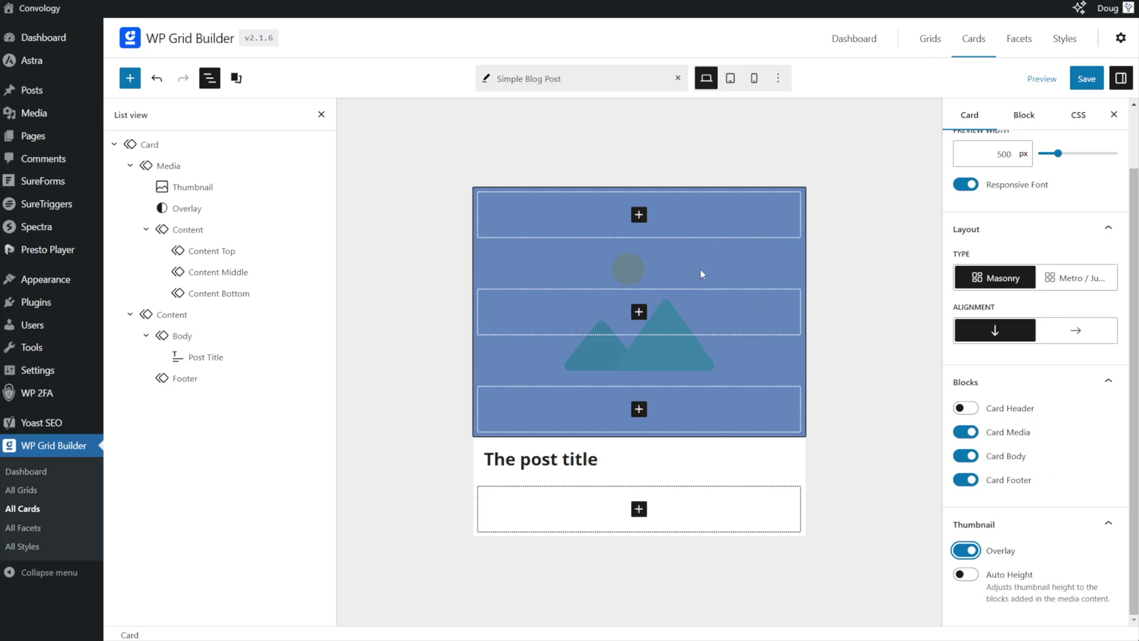
left_click(967, 551)
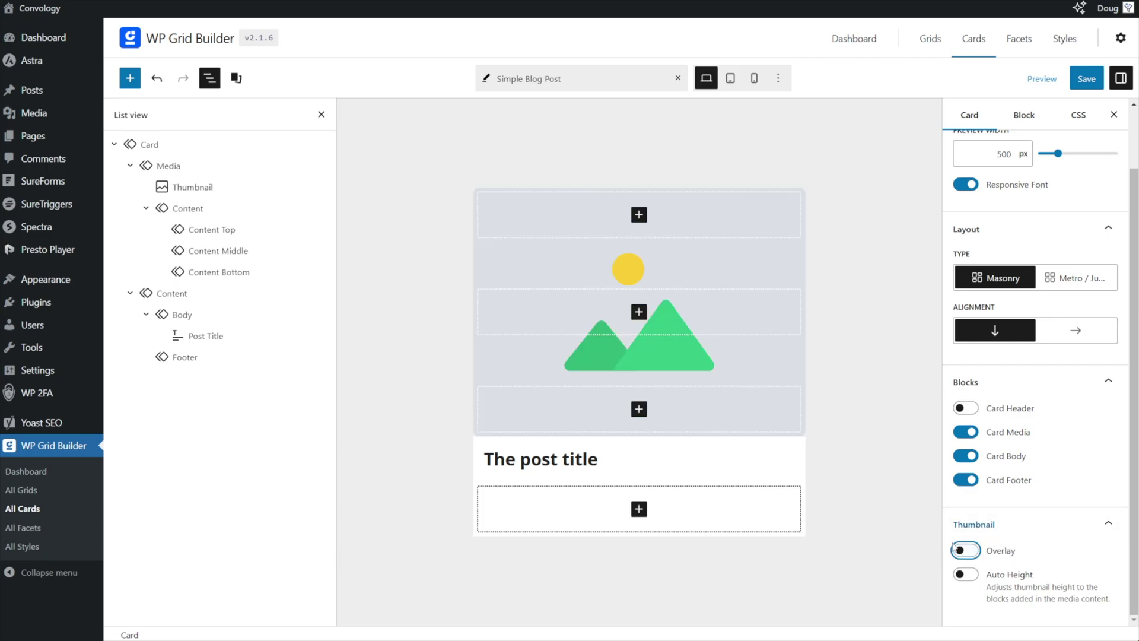
left_click(965, 575)
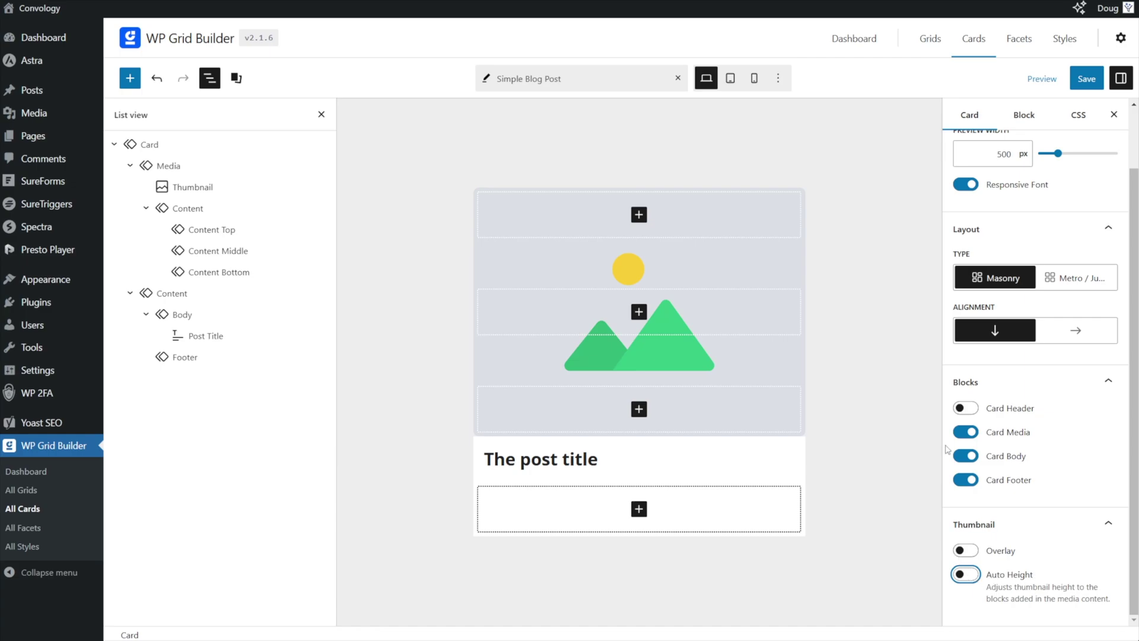
- Examine the Interaction settings of the Thumbnail block and of the main Card container
left_click(1032, 117)
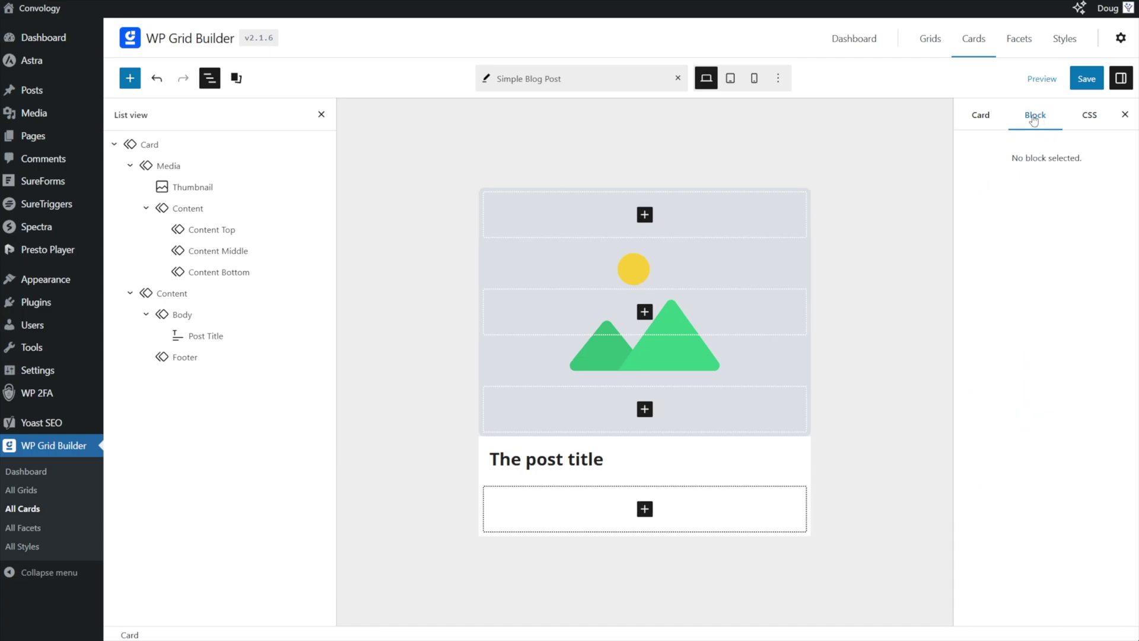
left_click(187, 190)
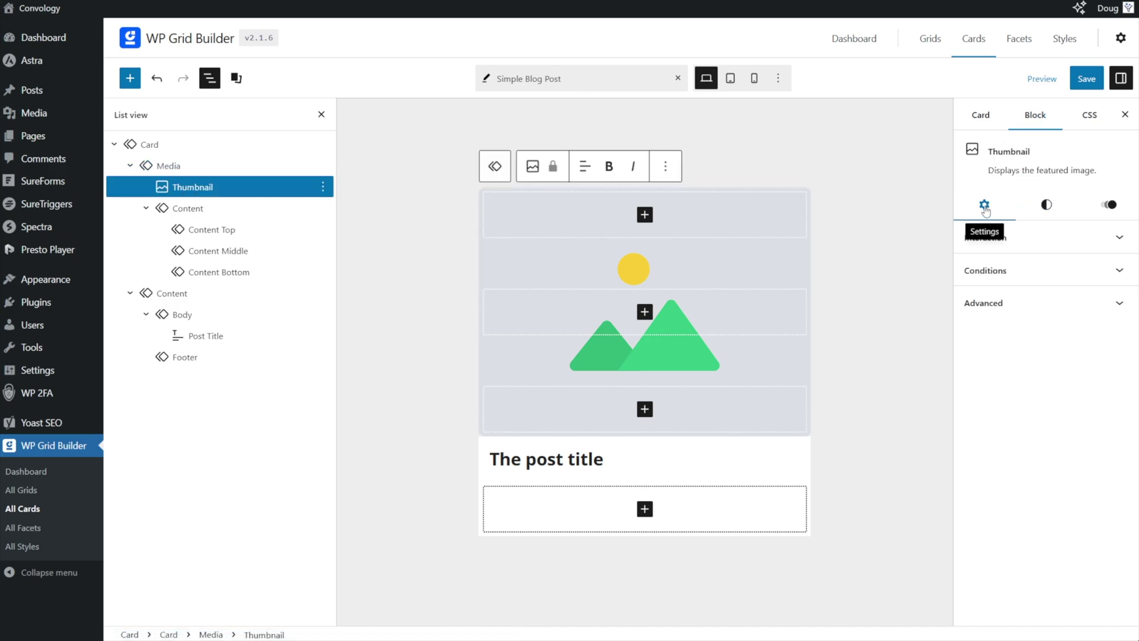
left_click(1010, 246)
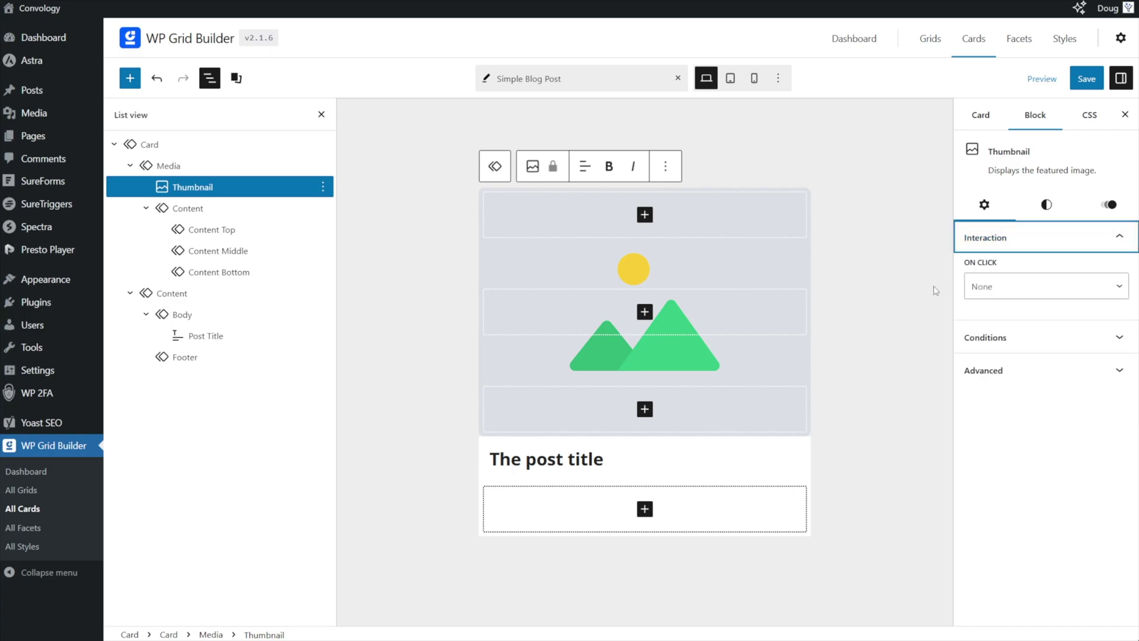
left_click(127, 144)
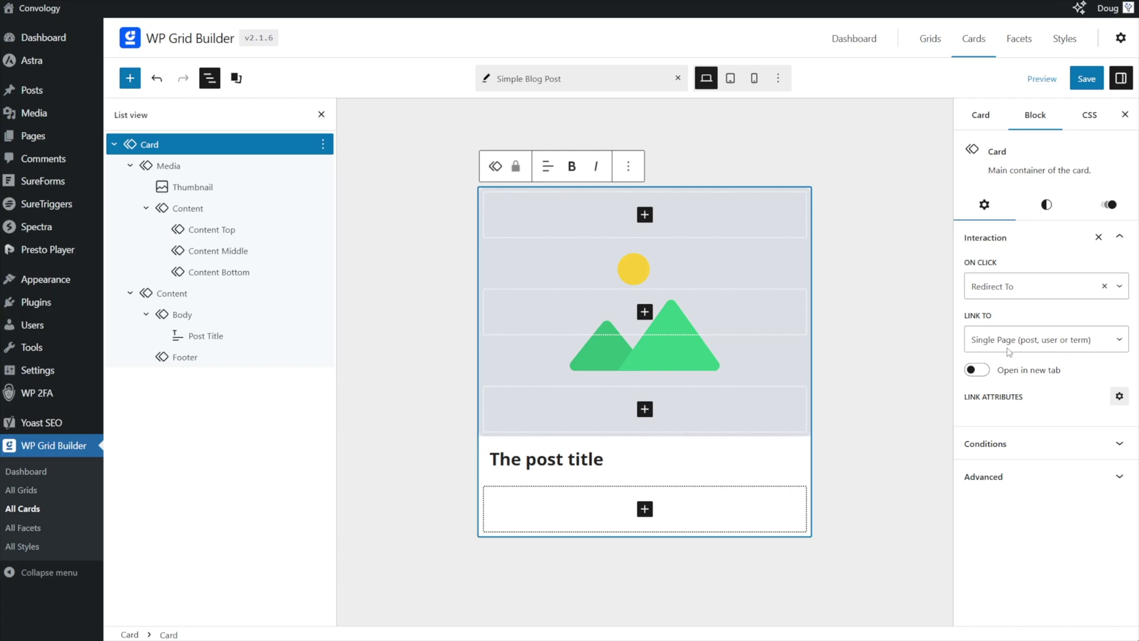
- Compare the Thumbnail block's general settings with its style options
left_click(191, 186)
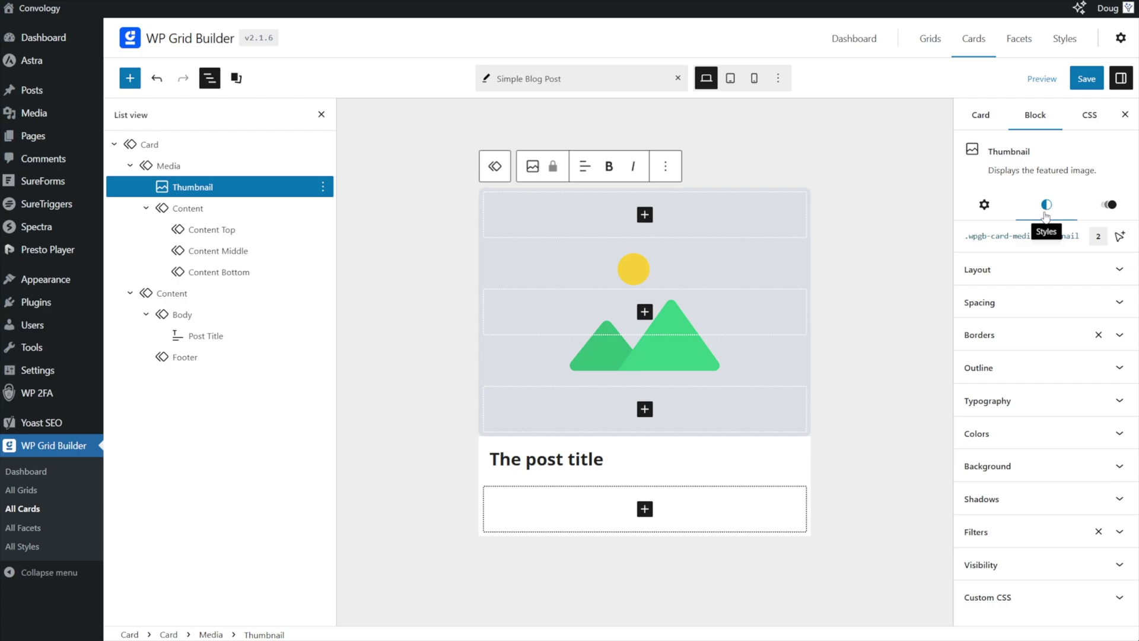
left_click(984, 204)
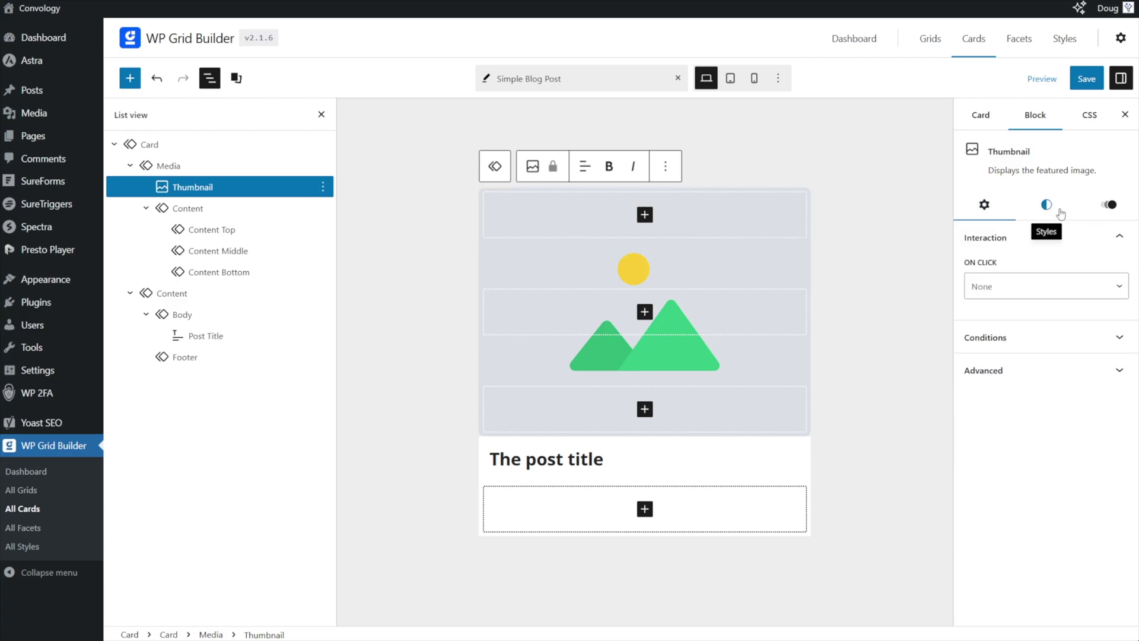
left_click(1046, 204)
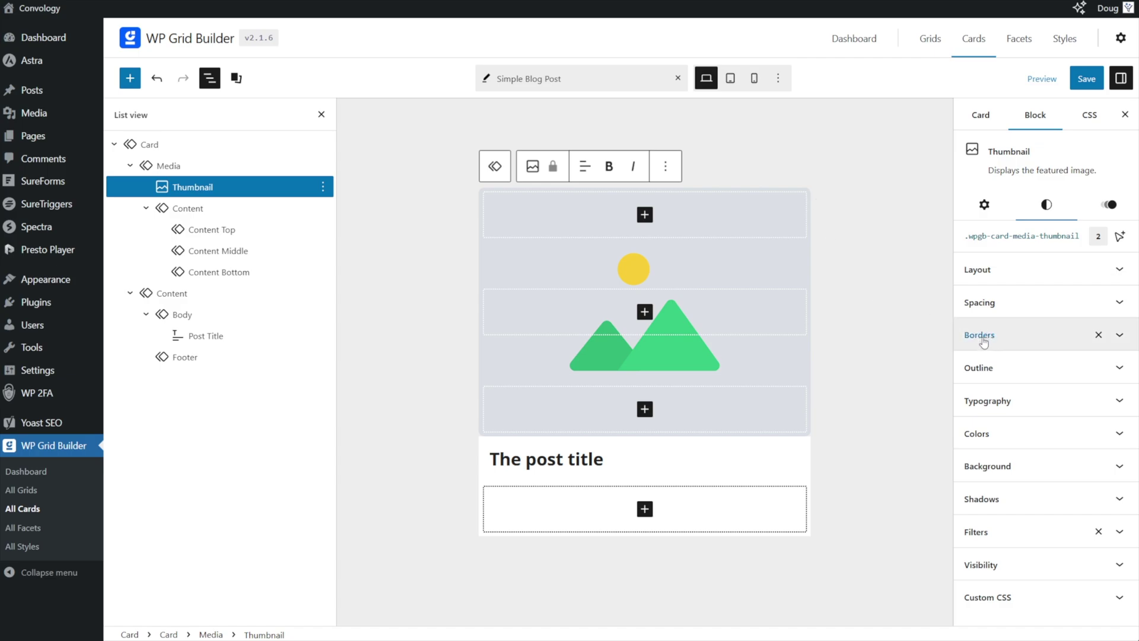
- Try a border radius of 12 px on the Thumbnail block, and set it back to 8 px
left_click(1133, 343)
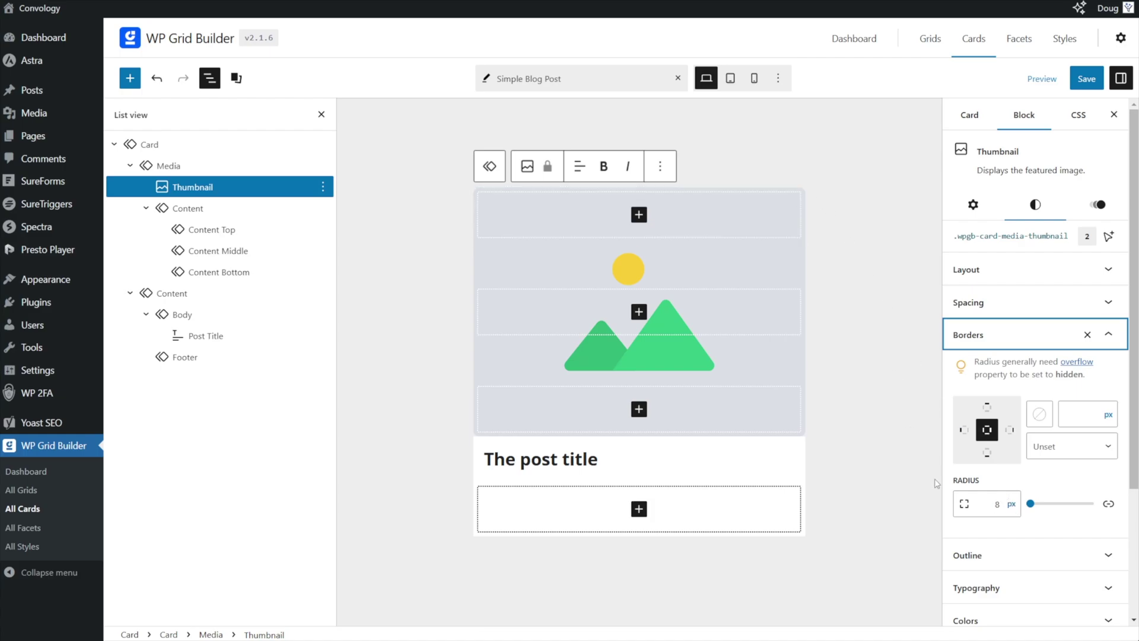
double_click(989, 505)
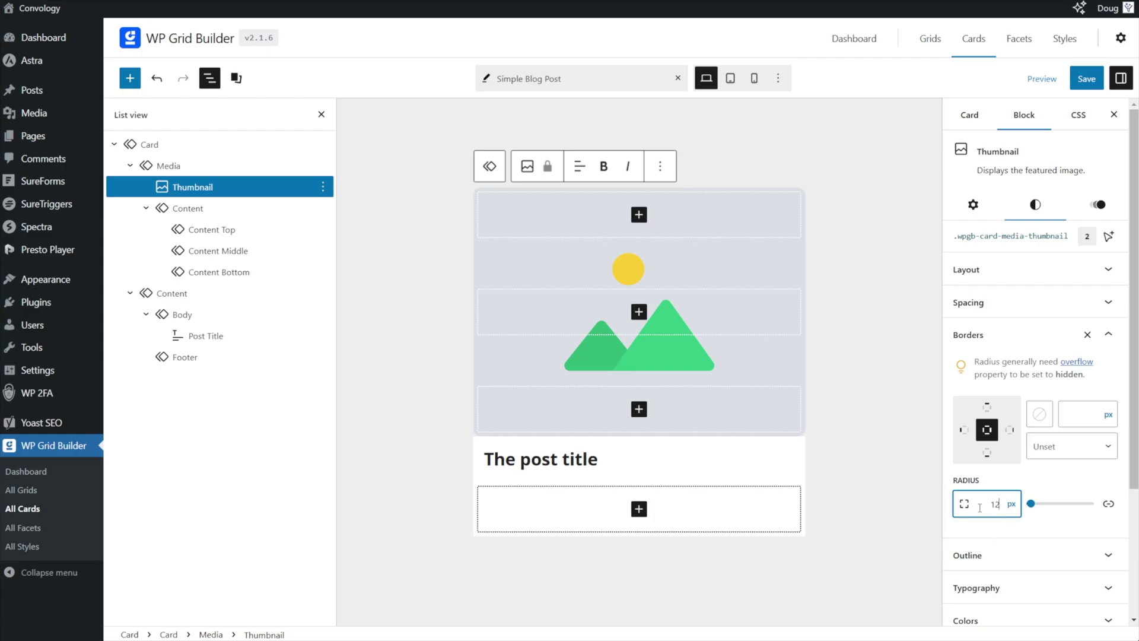
type("12")
key("BackSpace")
key("BackSpace")
type("8")
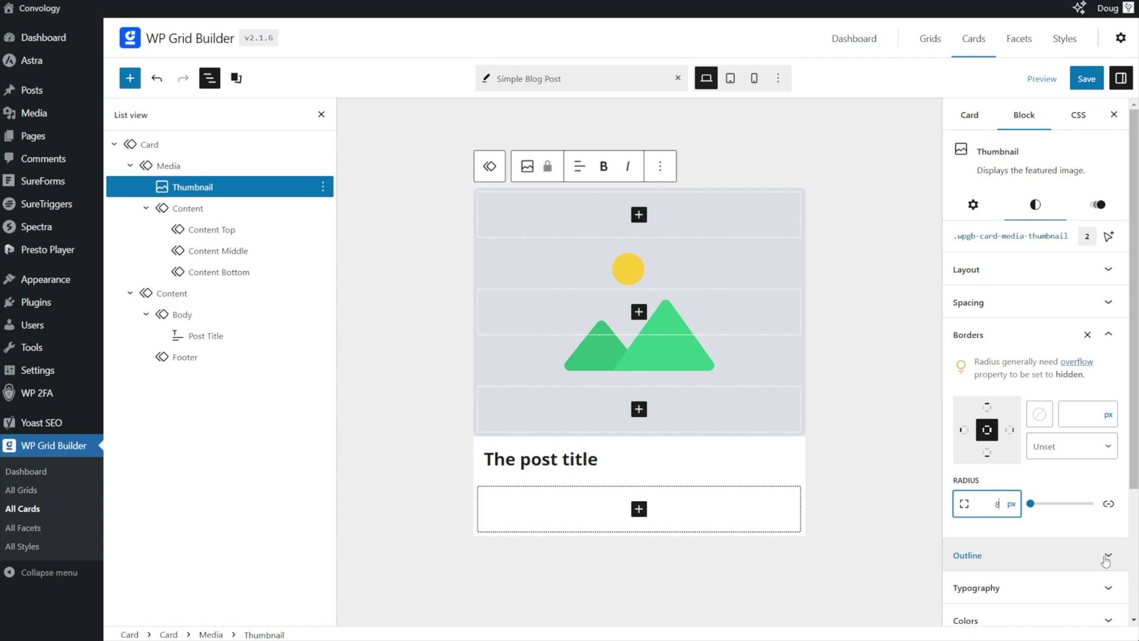
- Review the Outline section and the remaining style options of the Thumbnail block
left_click(1105, 558)
scroll(1078, 426, "down", 2)
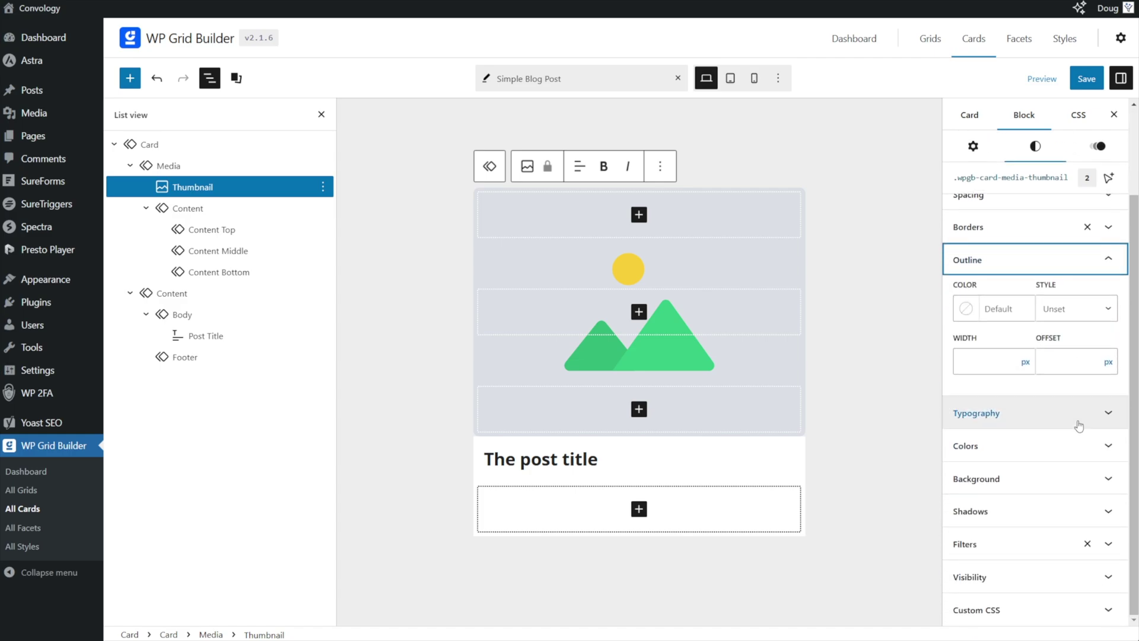
left_click(1048, 205)
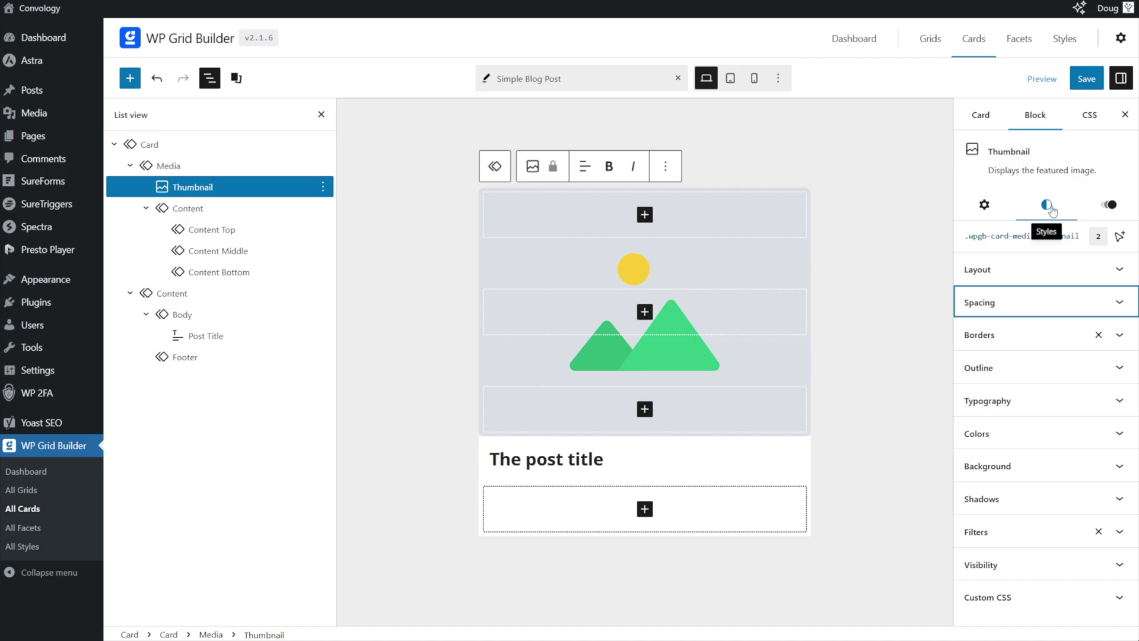
- Compare the style options of the Media block with those of the Thumbnail block nested in it
left_click(172, 186)
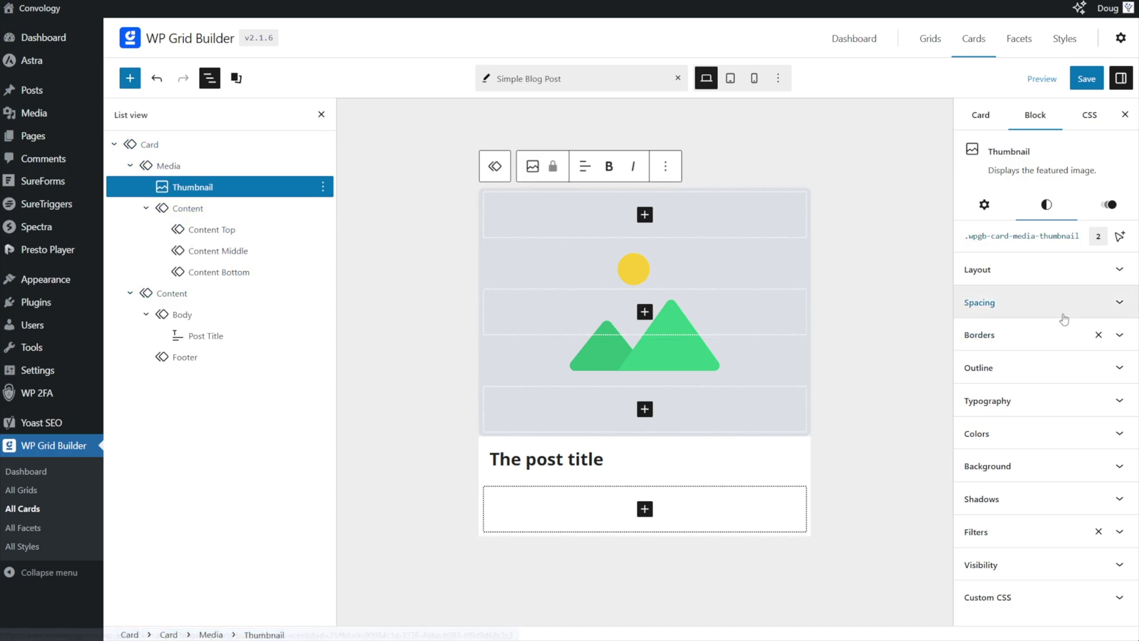
left_click(168, 166)
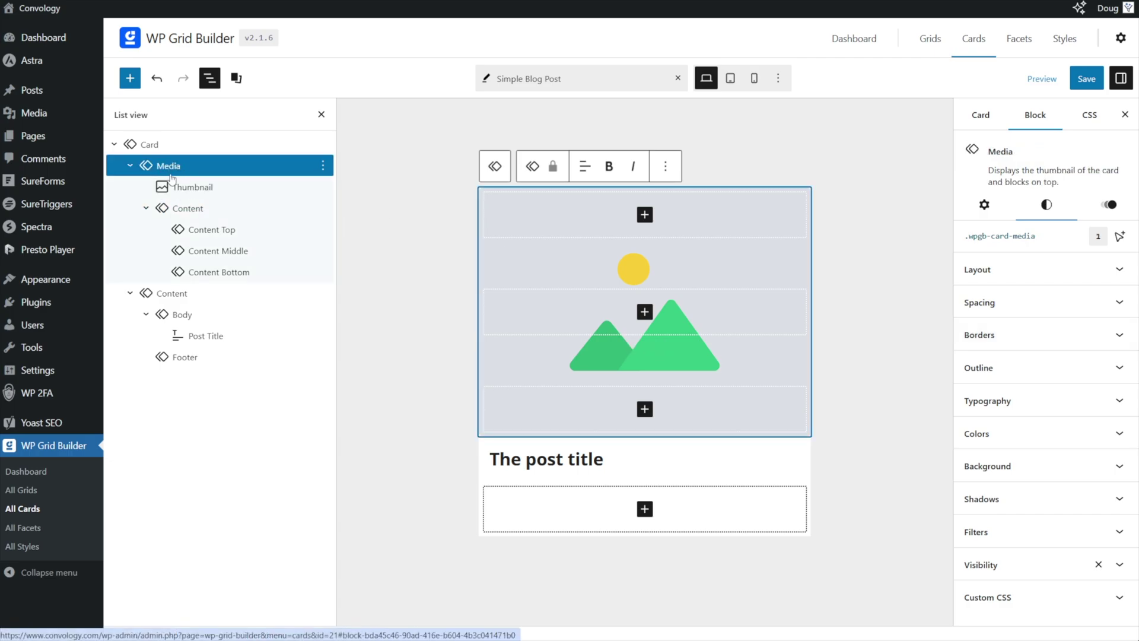
left_click(171, 184)
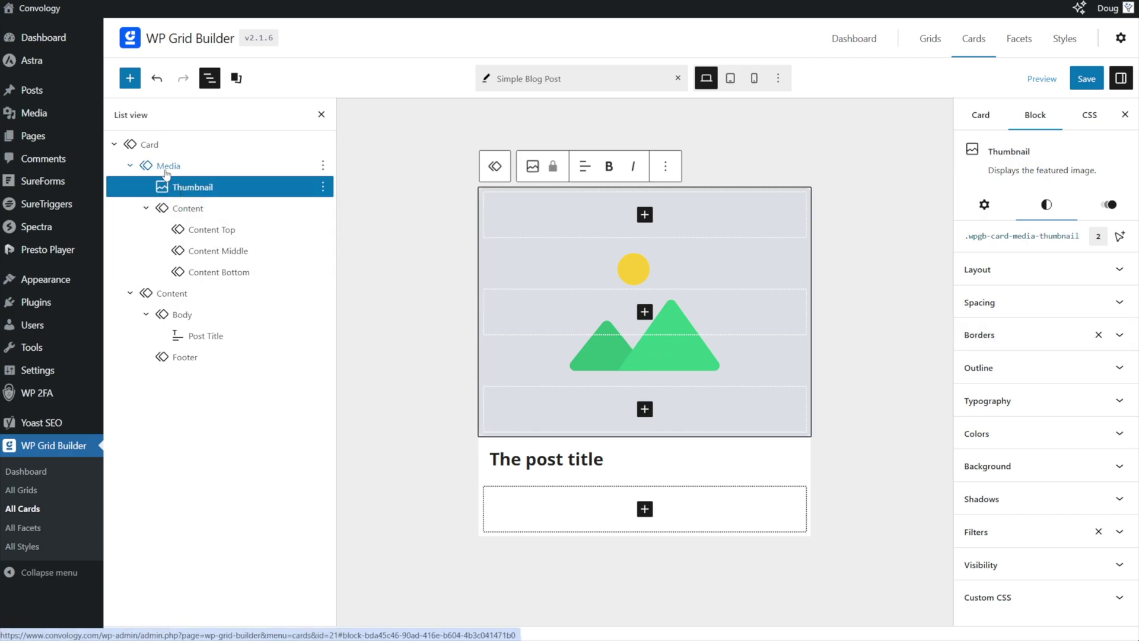
left_click(166, 172)
left_click(185, 187)
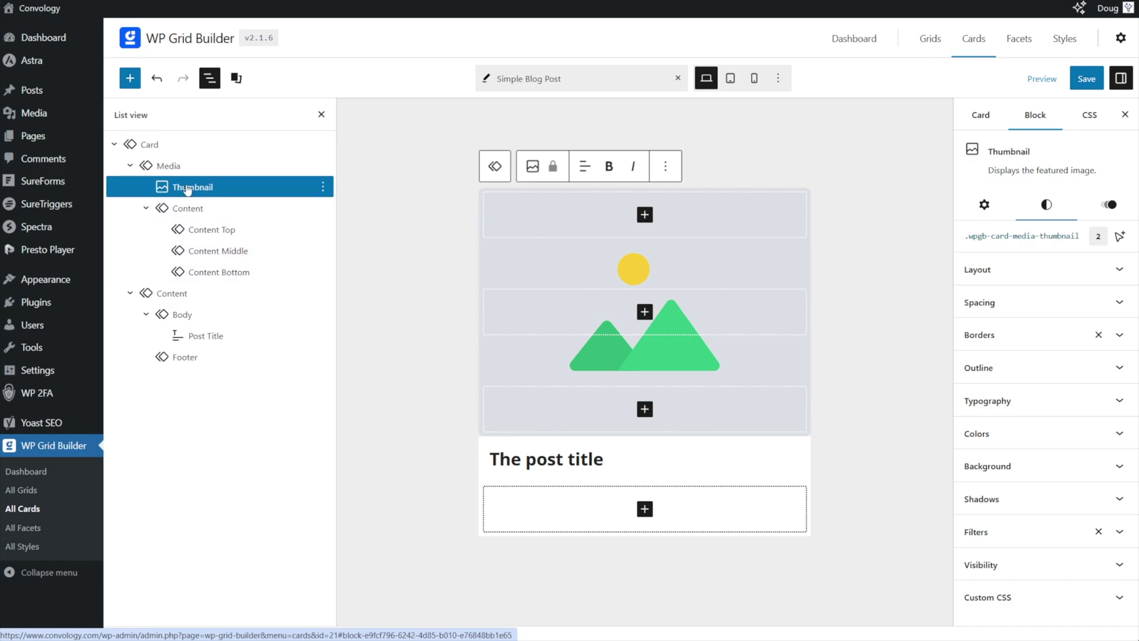
- Inspect the extent of the main Card container against the overall card settings
left_click(144, 146)
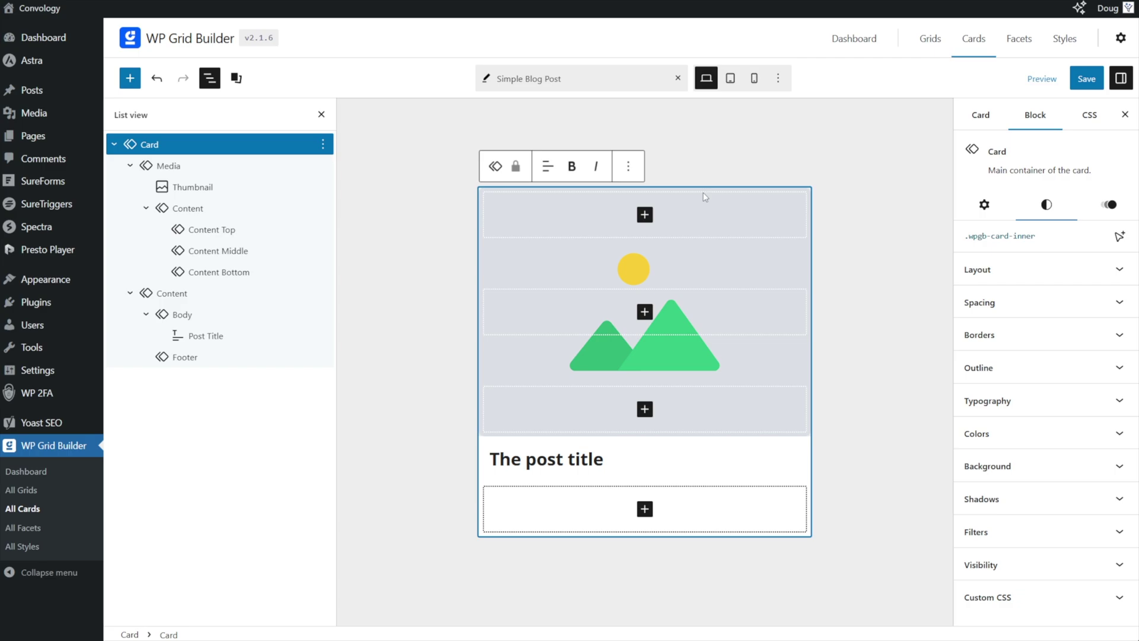
left_click(823, 212)
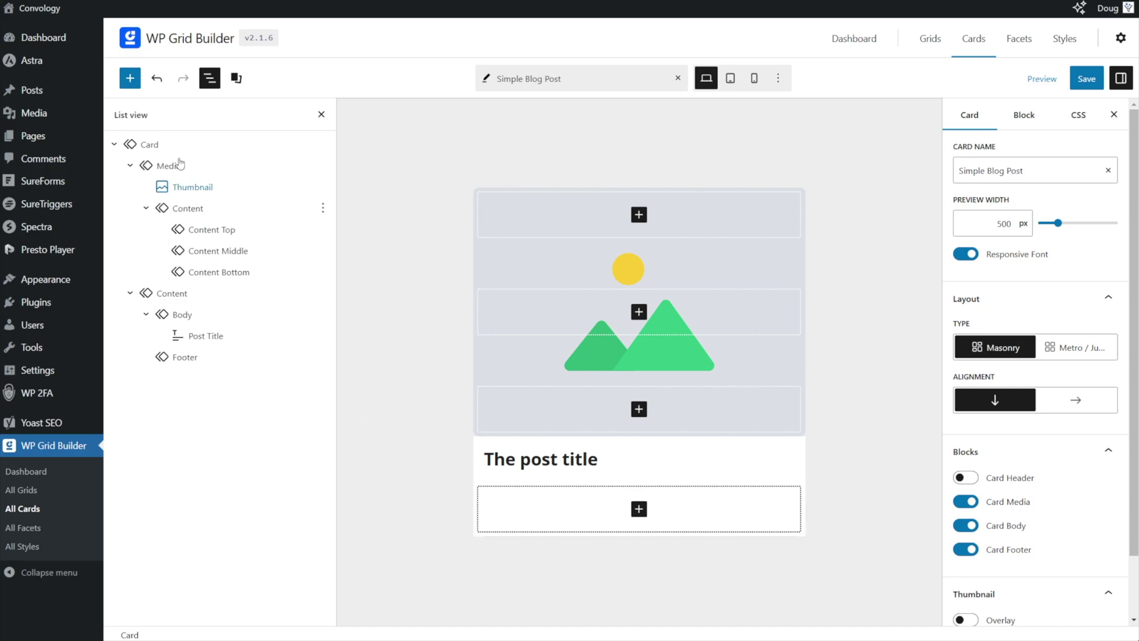
left_click(149, 144)
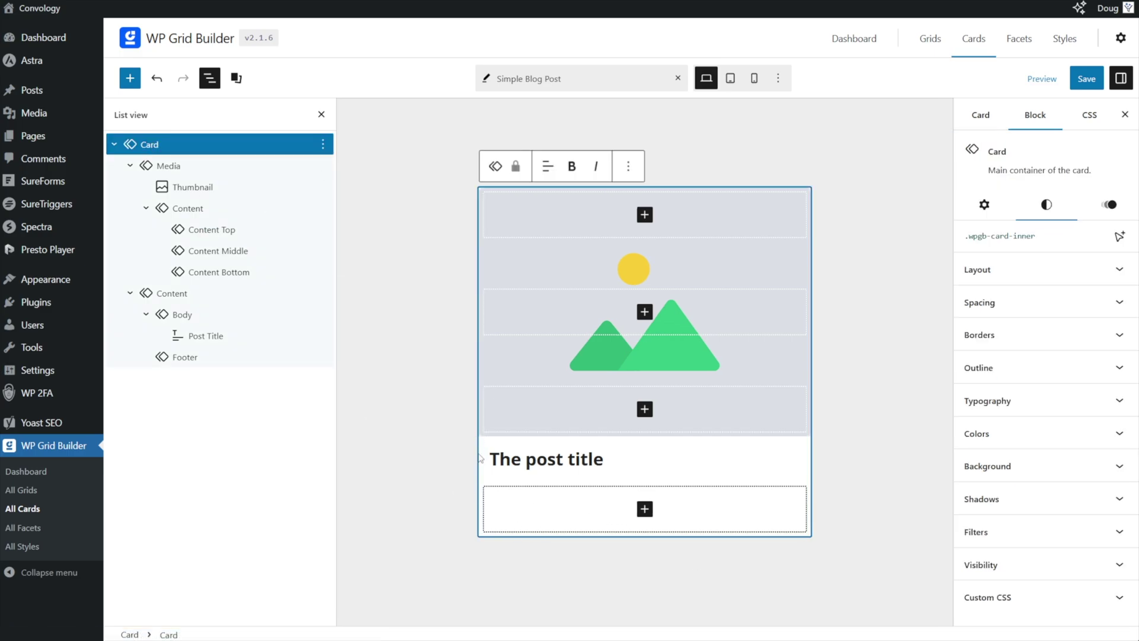
left_click(478, 541)
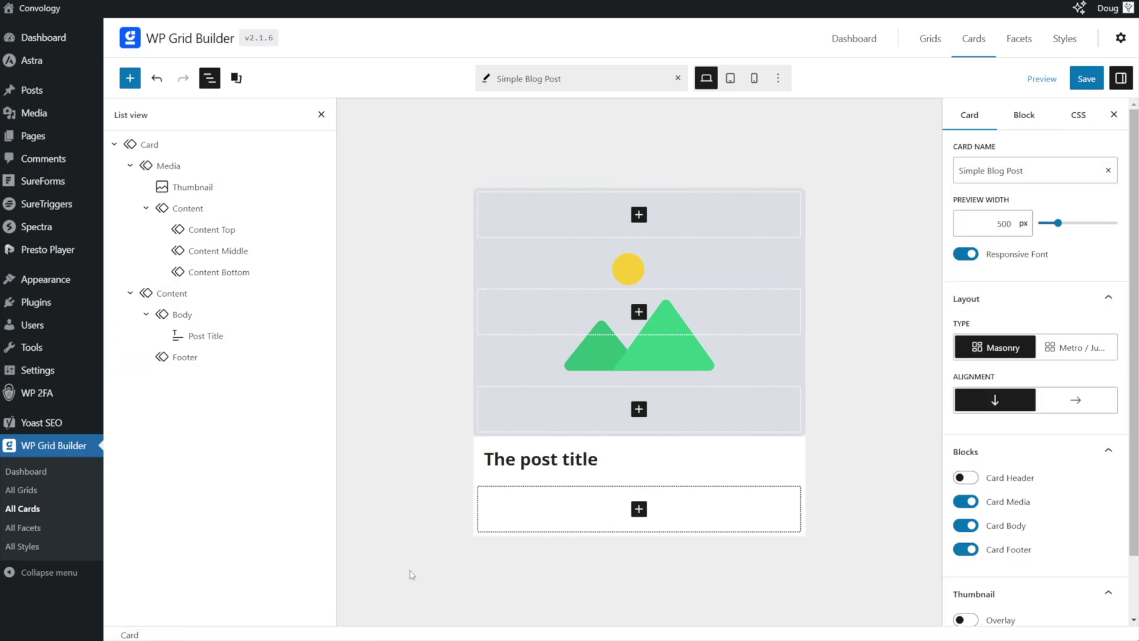
- Try a border radius of 8 px on the main Card container and clear it again
left_click(172, 144)
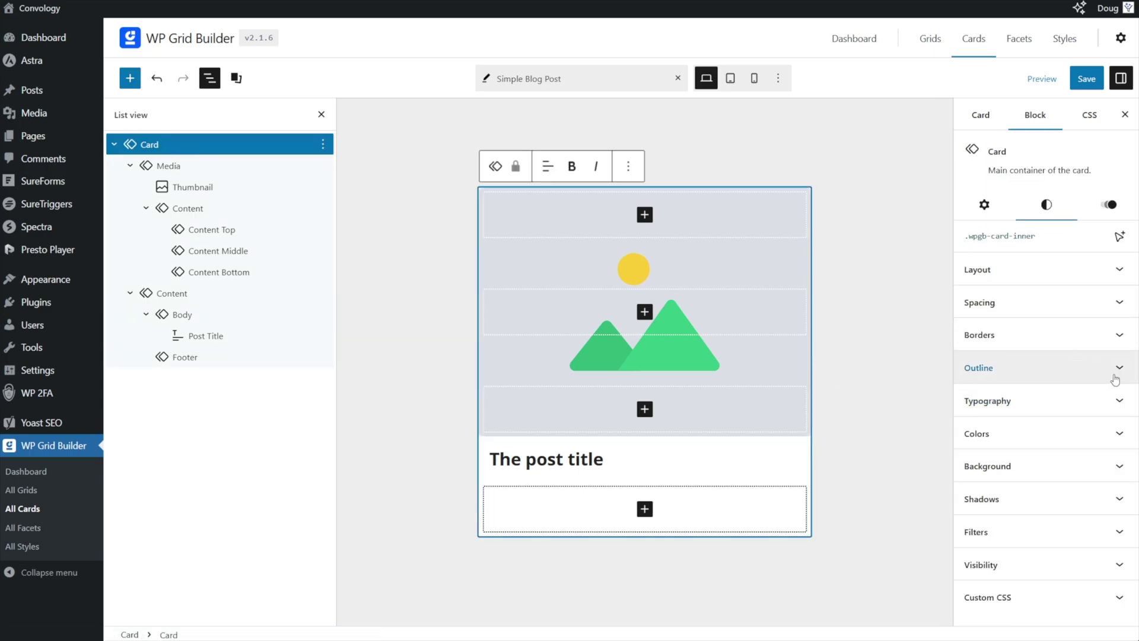
left_click(1121, 336)
left_click(981, 508)
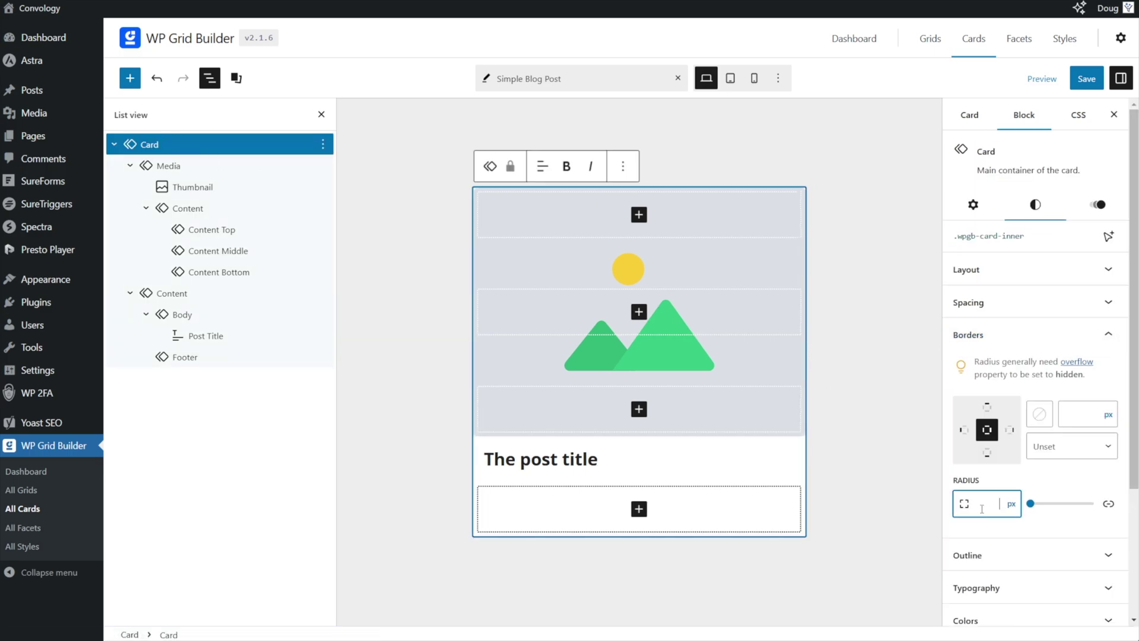
type("8")
left_click(853, 368)
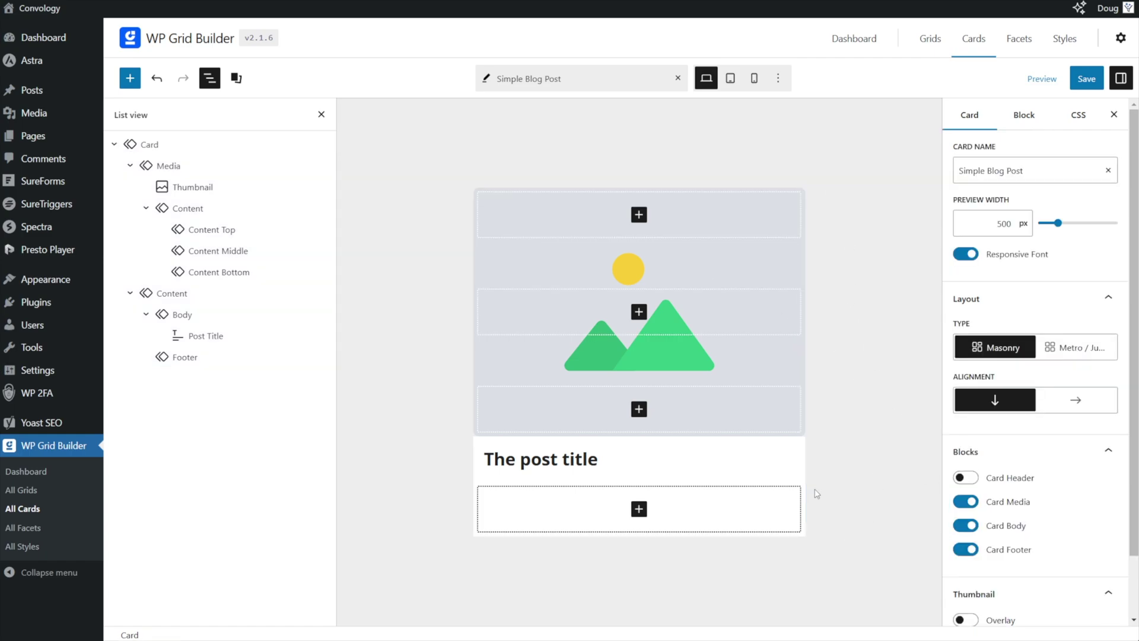
left_click(194, 145)
left_click(996, 503)
key("BackSpace")
left_click(152, 144)
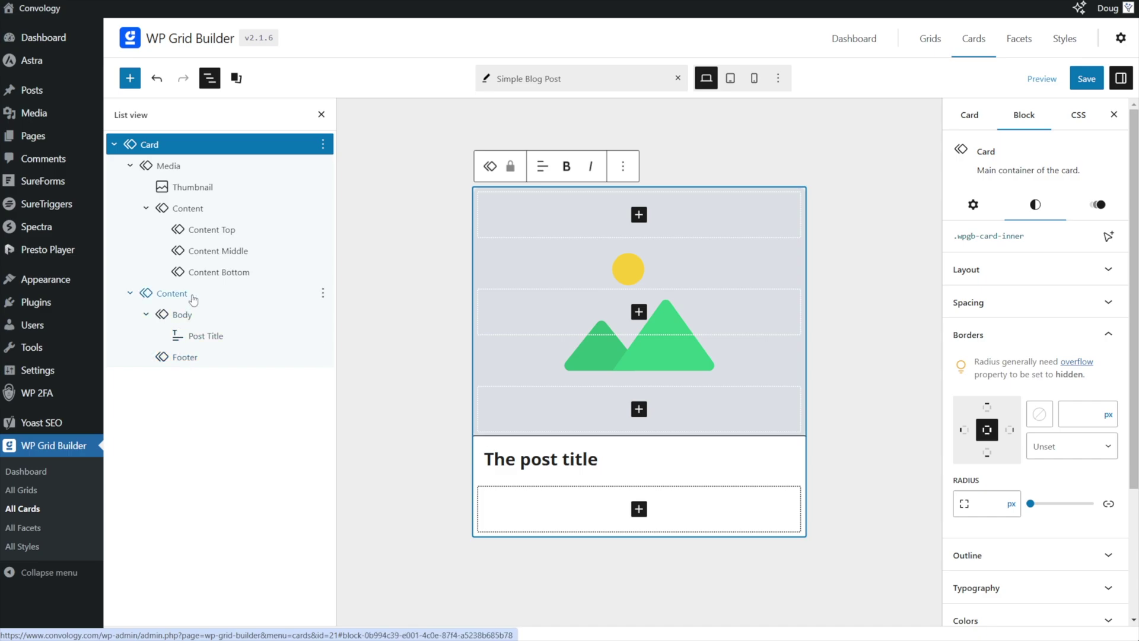
- Open the Card container's animation settings and review the tutorials grid on the live Convology site
left_click(1098, 204)
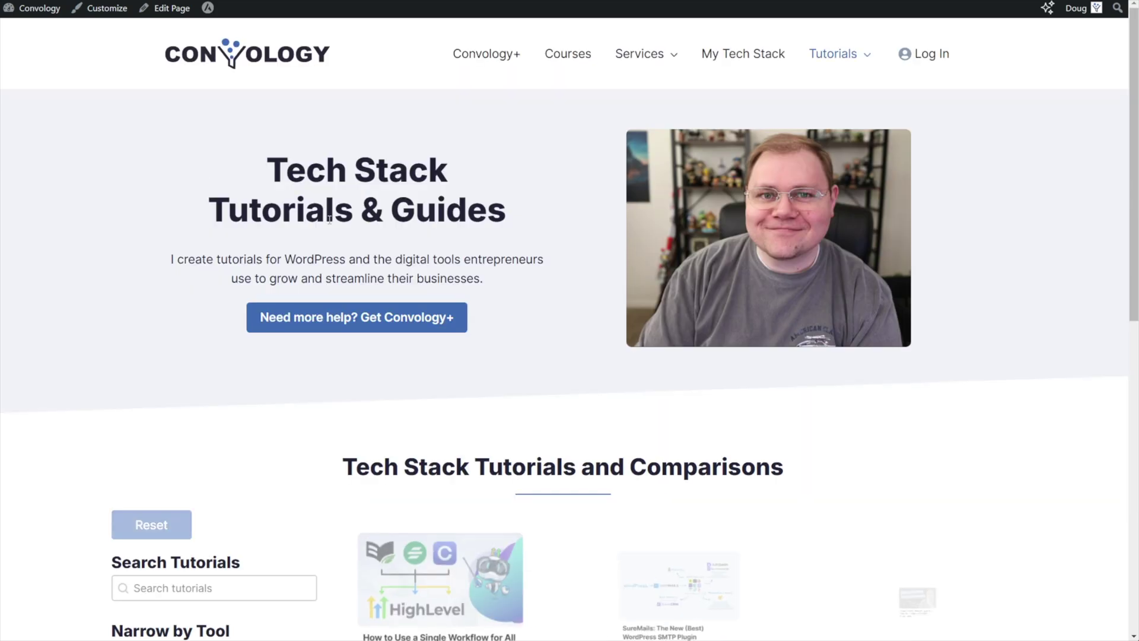
scroll(513, 351, "down", 5)
scroll(736, 438, "down", 5)
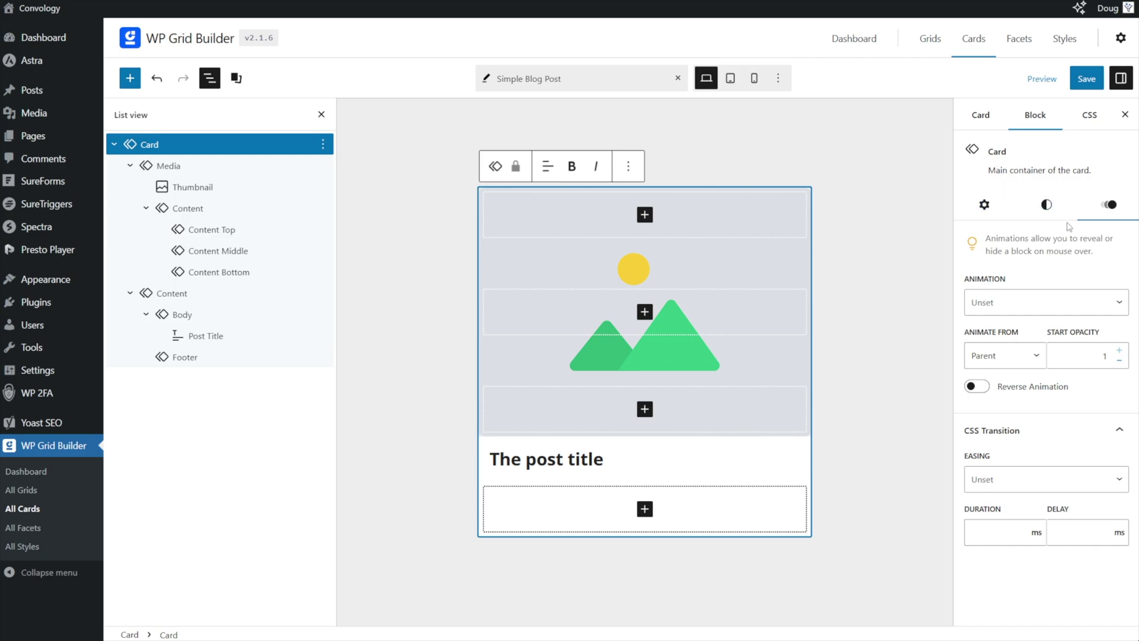
- Compare the animation and CSS transition settings of the Thumbnail, main Card and Media blocks
left_click(201, 187)
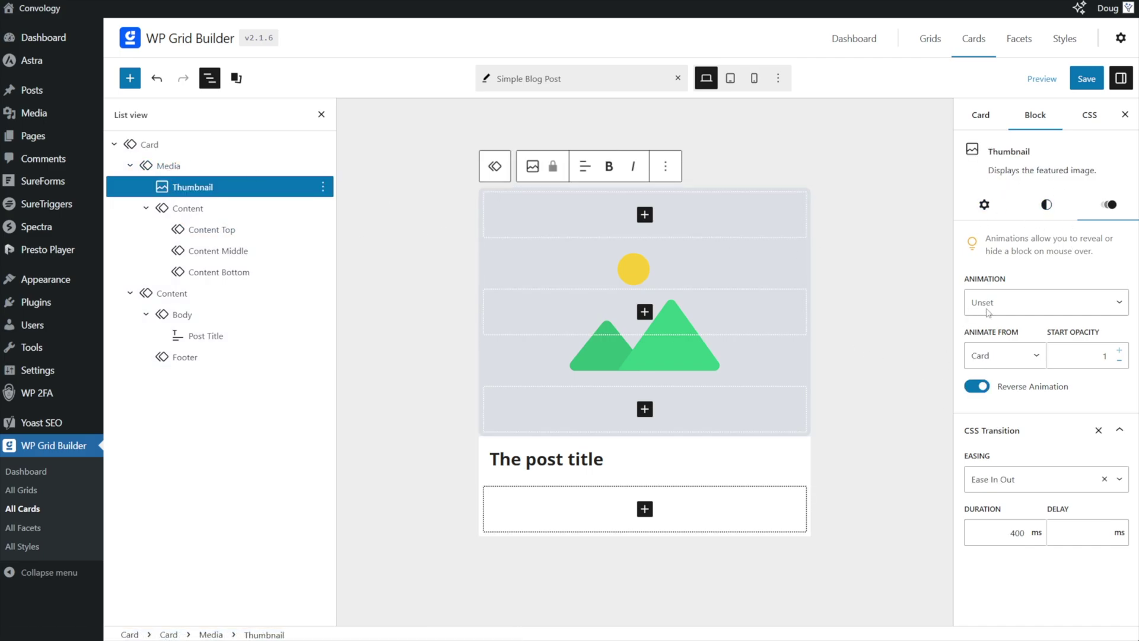
left_click(159, 148)
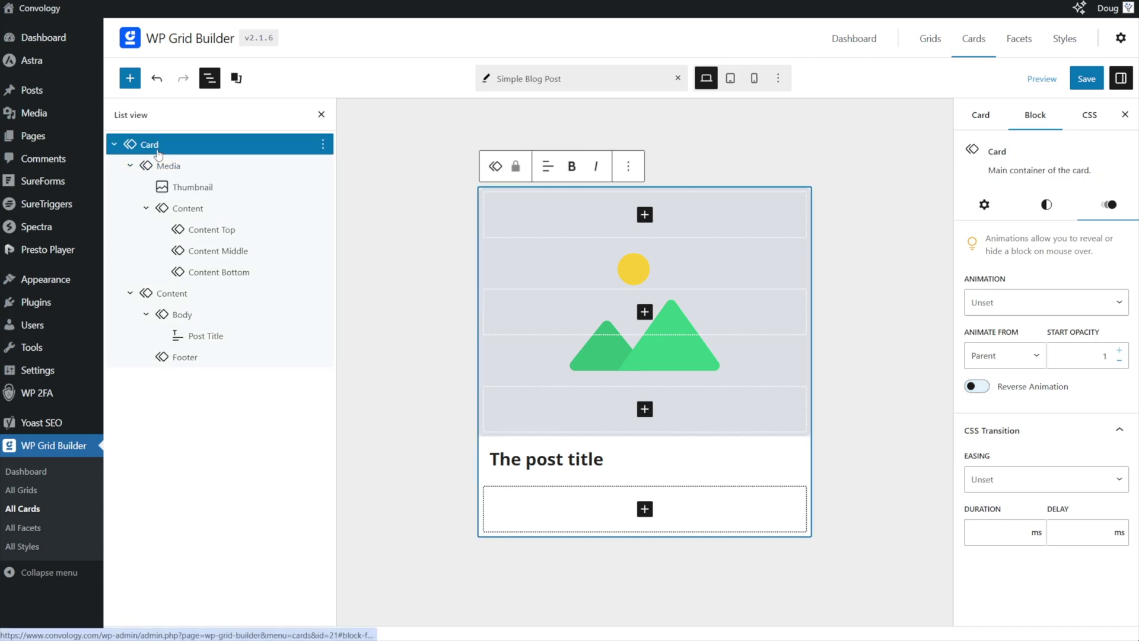
left_click(169, 168)
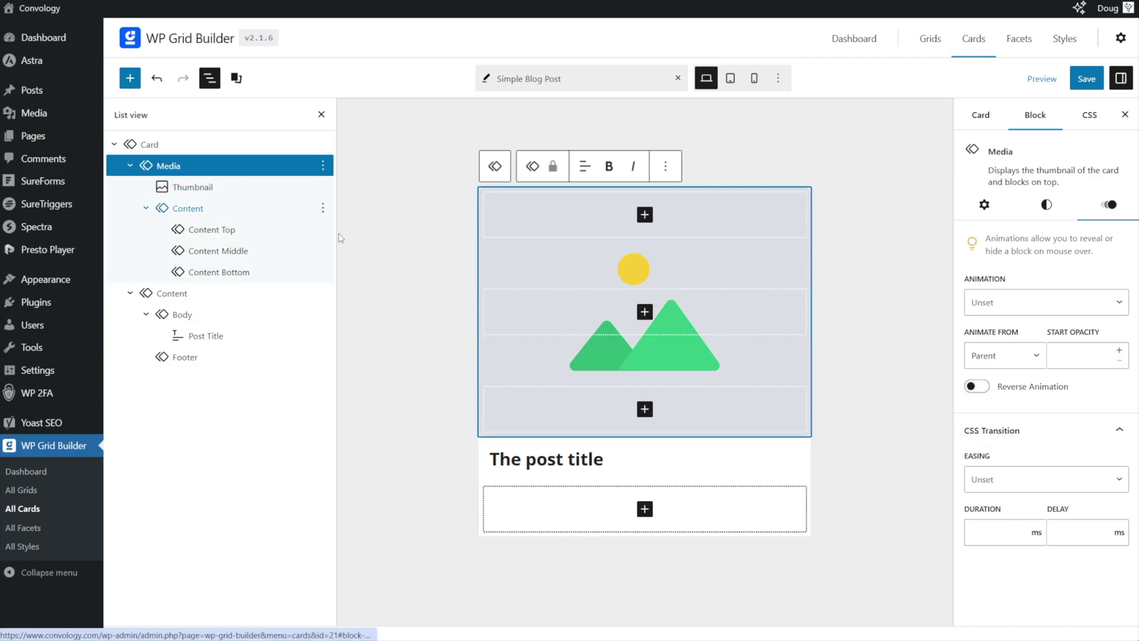
left_click(193, 189)
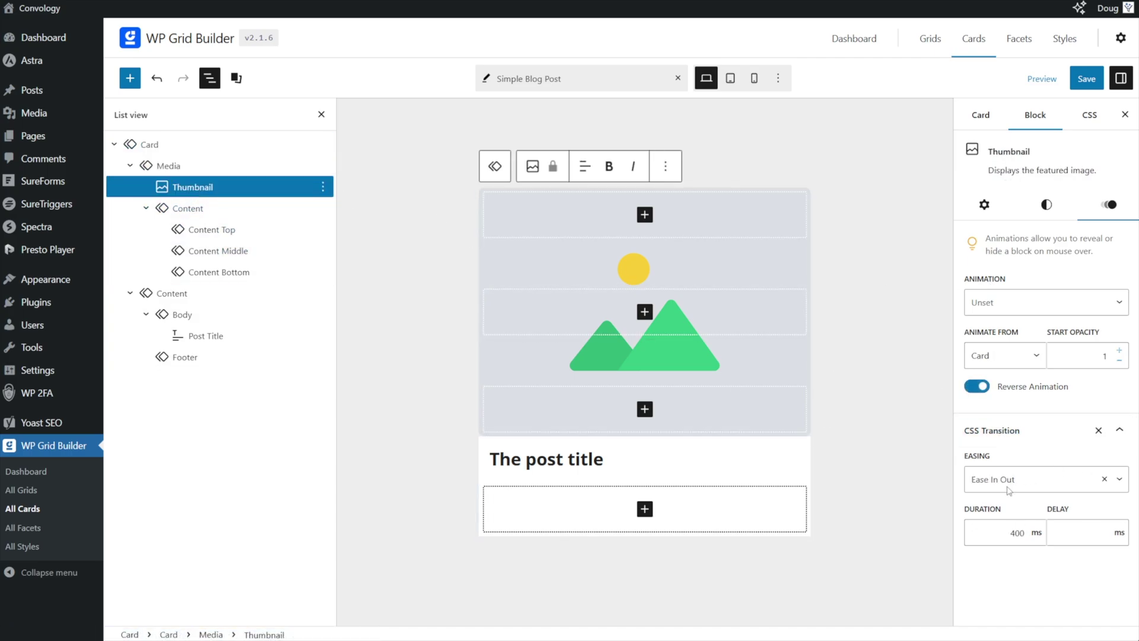
- Check the animation settings of the Content, Body, Post Title and Media blocks, ending on the Thumbnail block
left_click(171, 294)
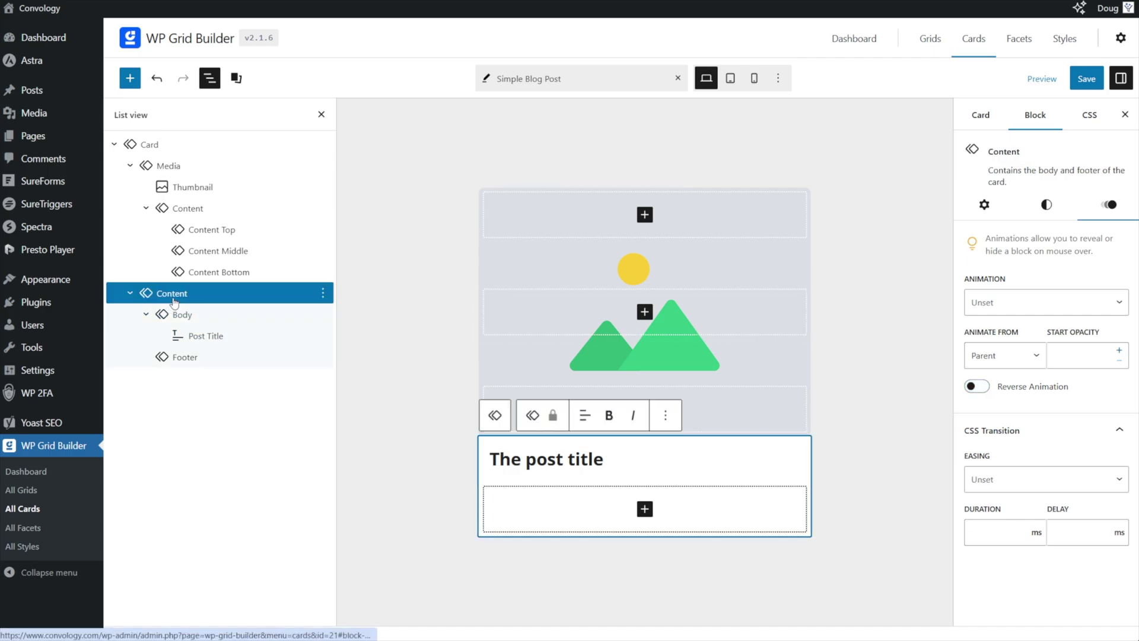
left_click(177, 315)
left_click(179, 336)
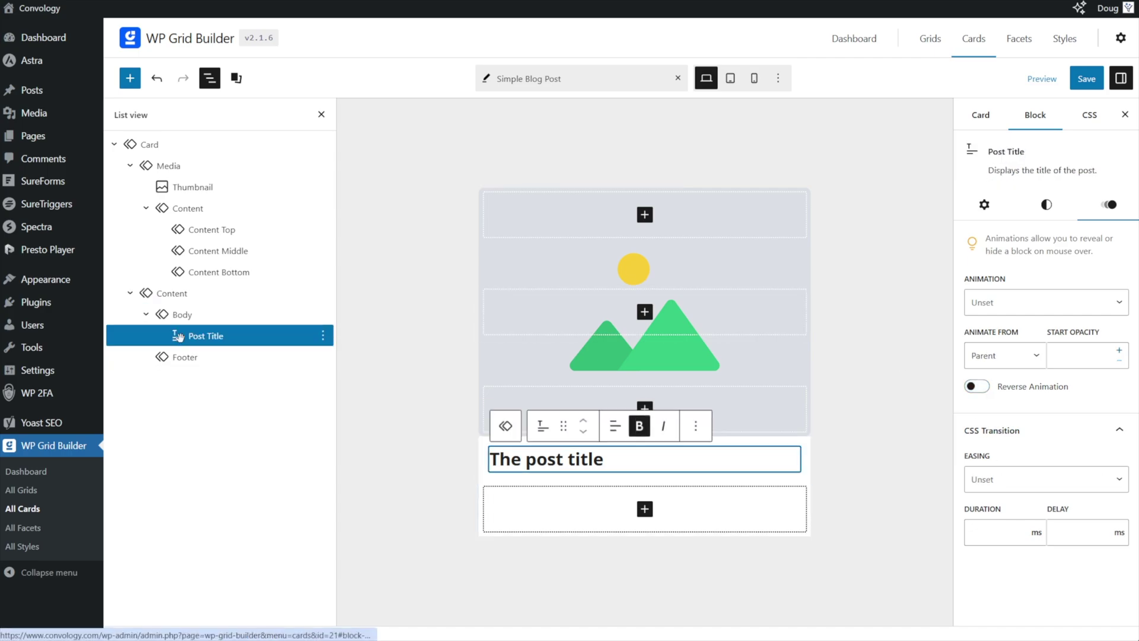
left_click(157, 168)
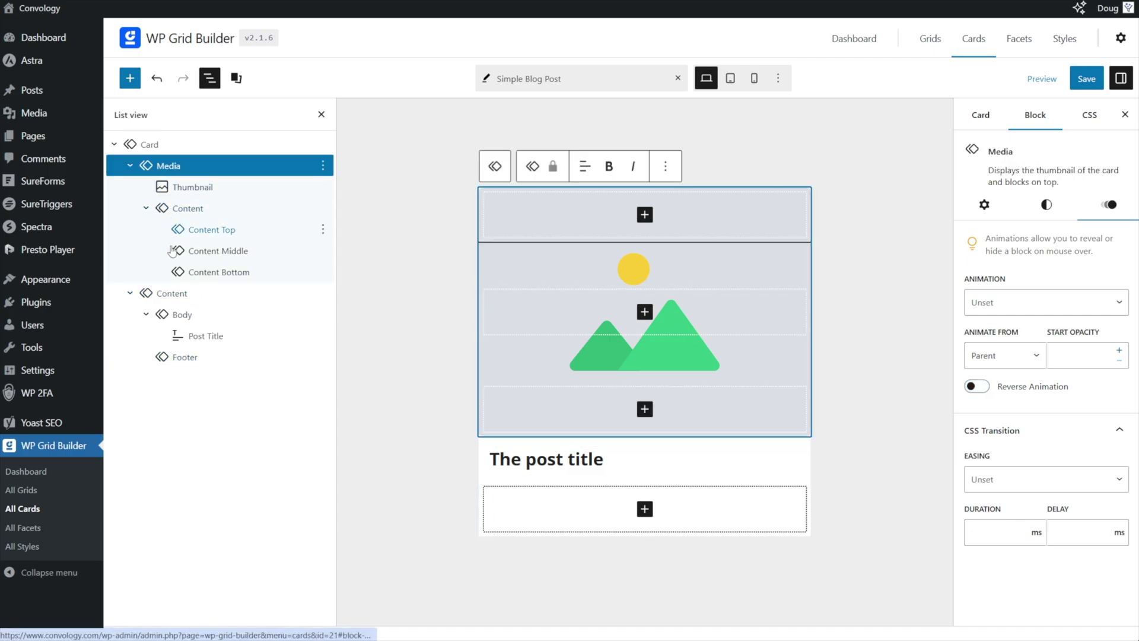
left_click(173, 294)
left_click(188, 209)
left_click(184, 188)
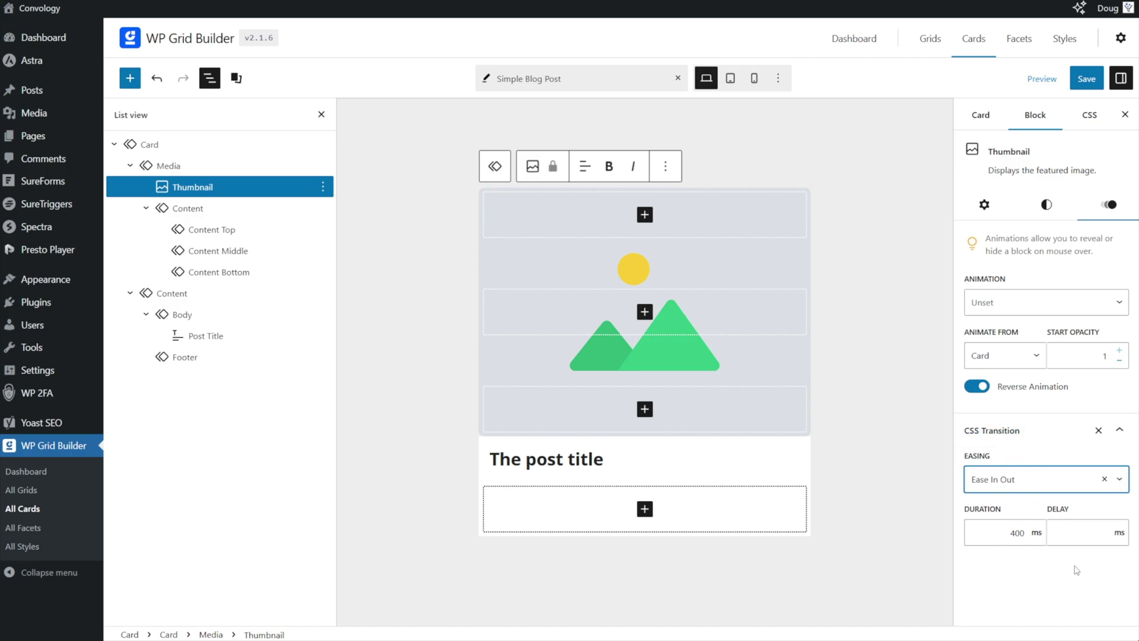
- Browse the Design, Common and Post blocks available for the card in the block library
left_click(130, 78)
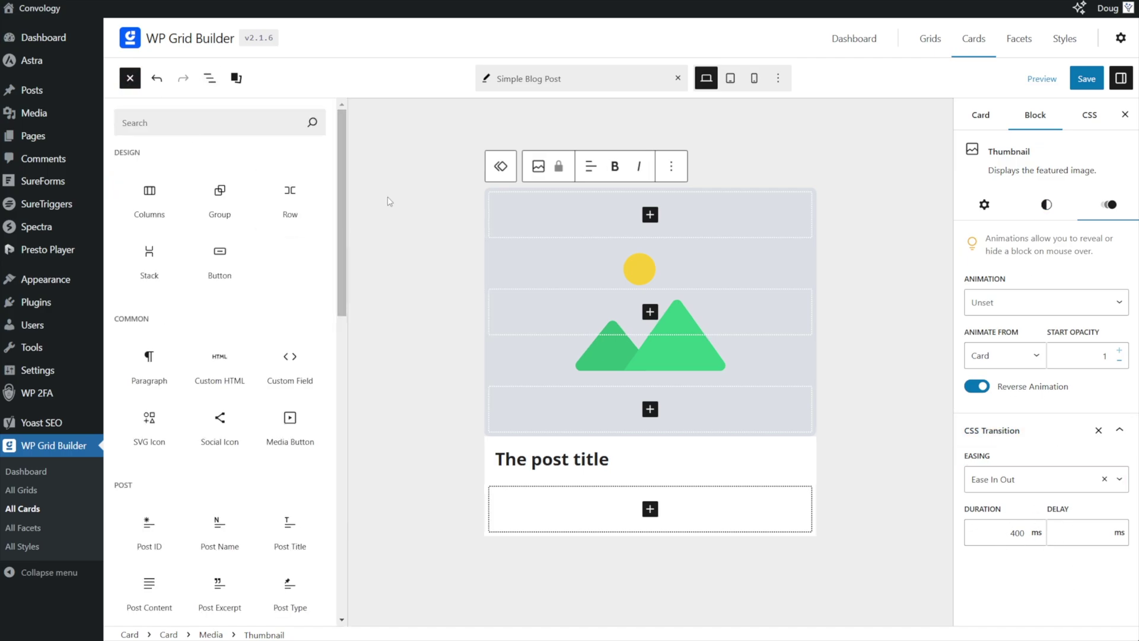
scroll(219, 255, "down", 3)
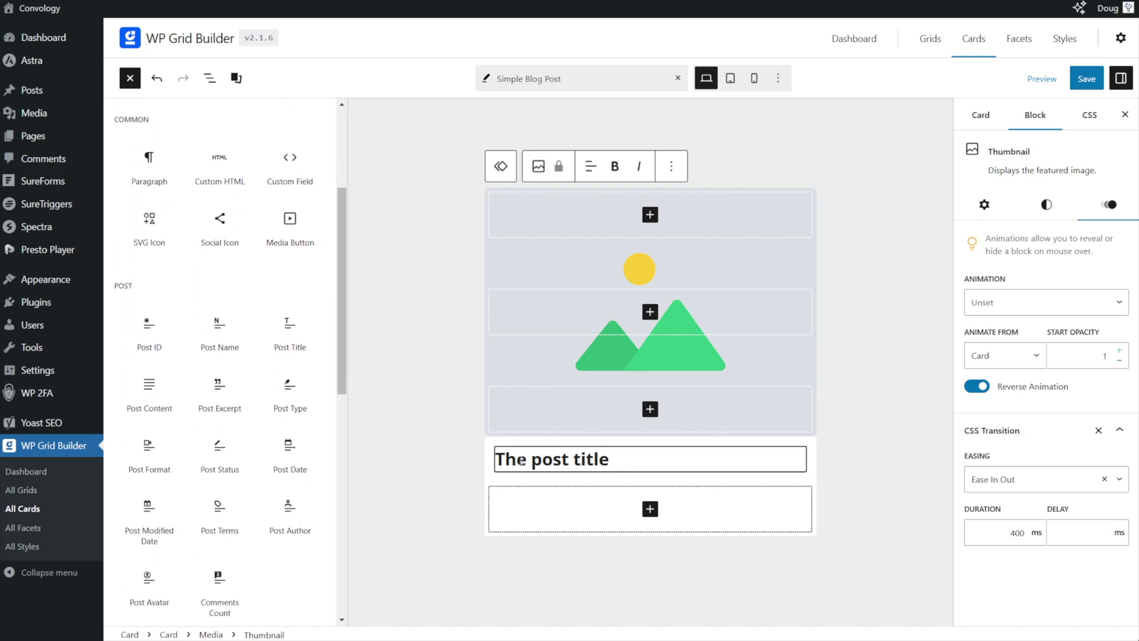
scroll(222, 238, "up", 3)
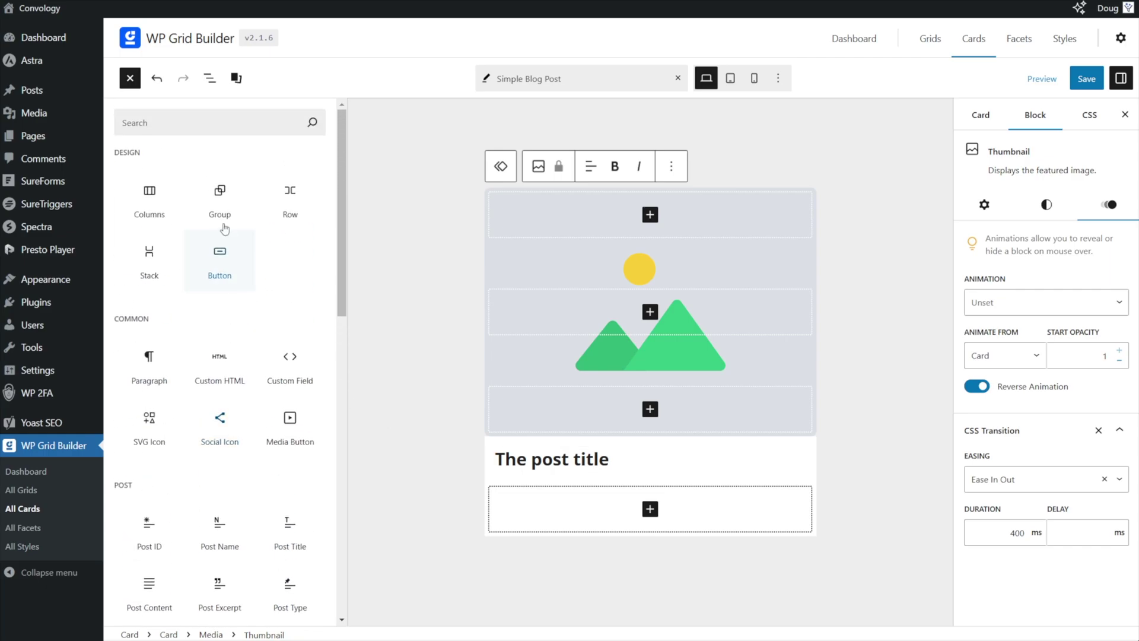
left_click(130, 78)
left_click(131, 79)
- Insert a Post Terms block in the card body directly above the post title
scroll(219, 183, "down", 2)
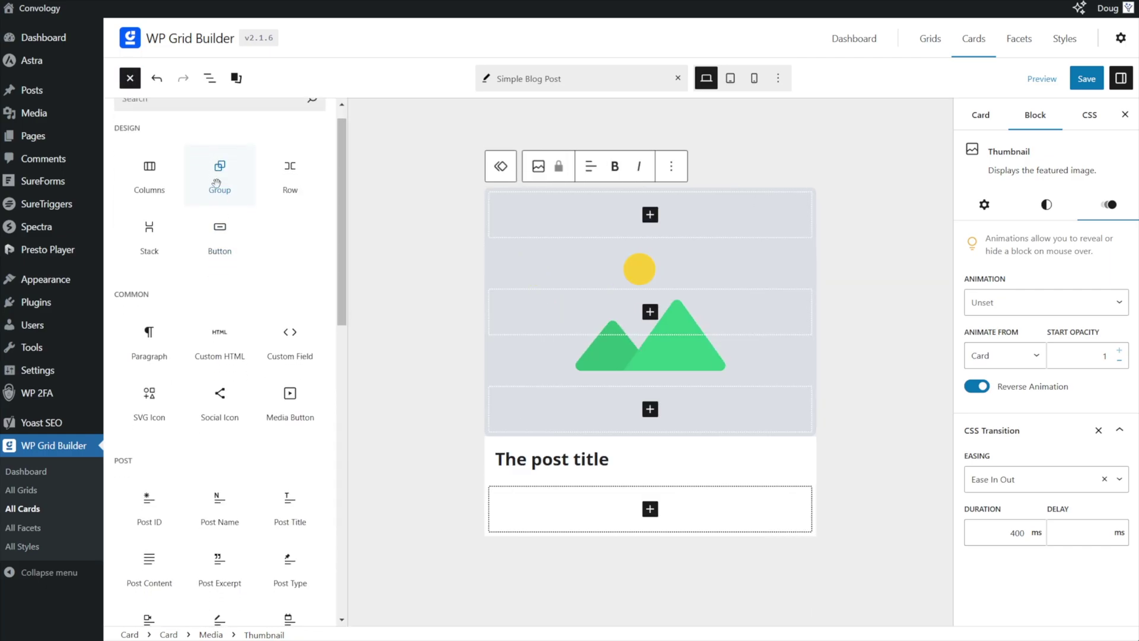
scroll(178, 208, "down", 2)
scroll(158, 264, "down", 1)
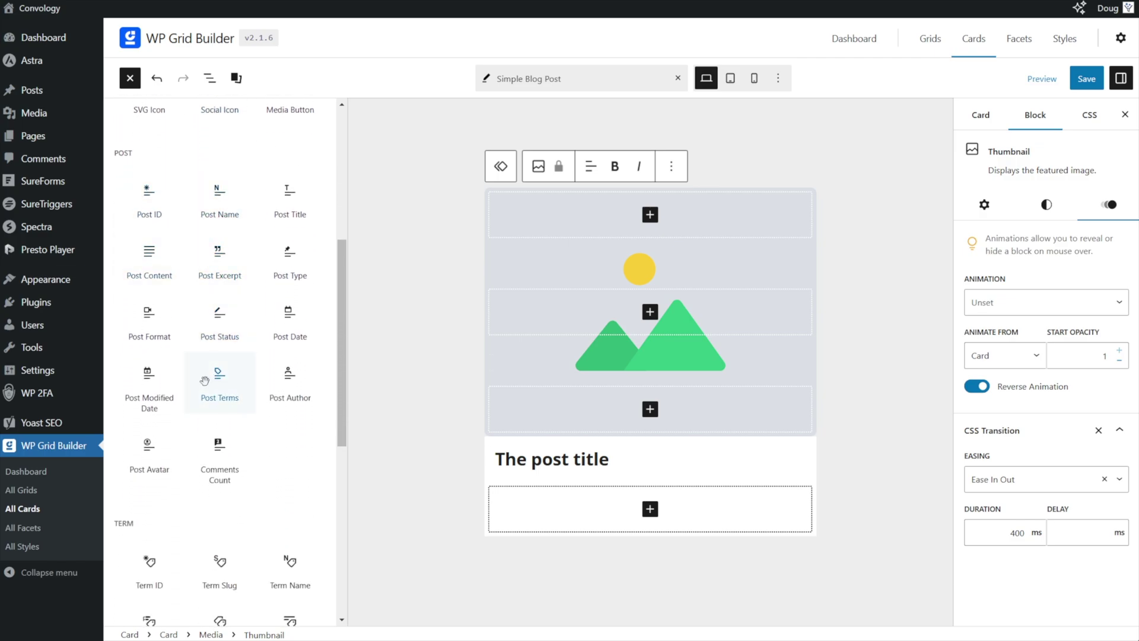
left_click_drag(219, 379, 358, 407)
left_click_drag(579, 456, 580, 458)
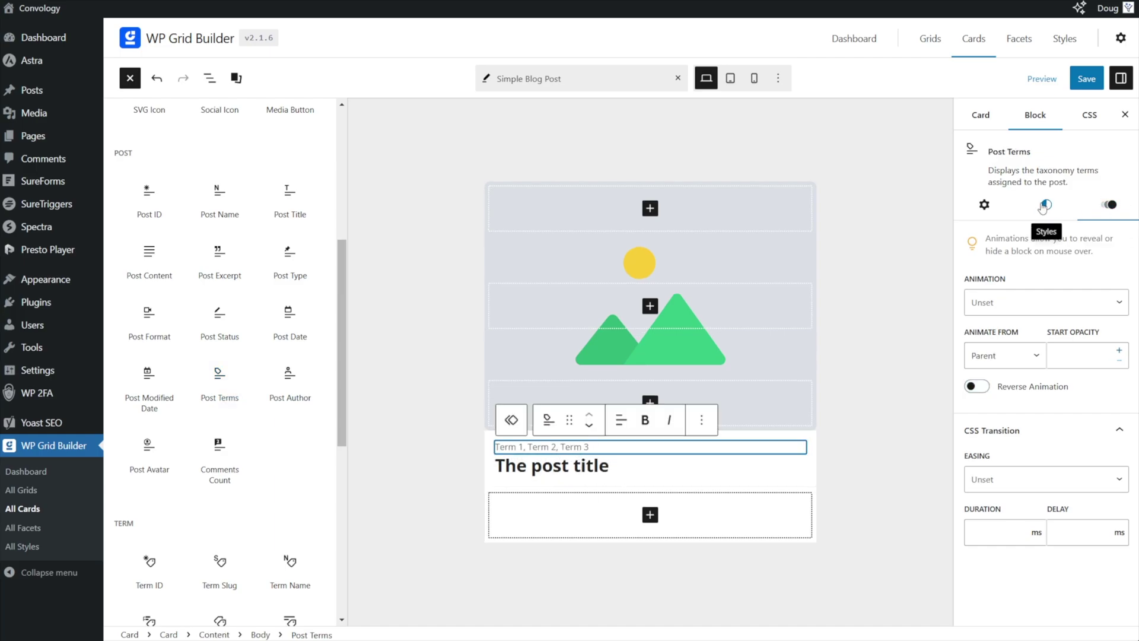
- Restrict the Post Terms block to the Tags taxonomy
left_click(985, 206)
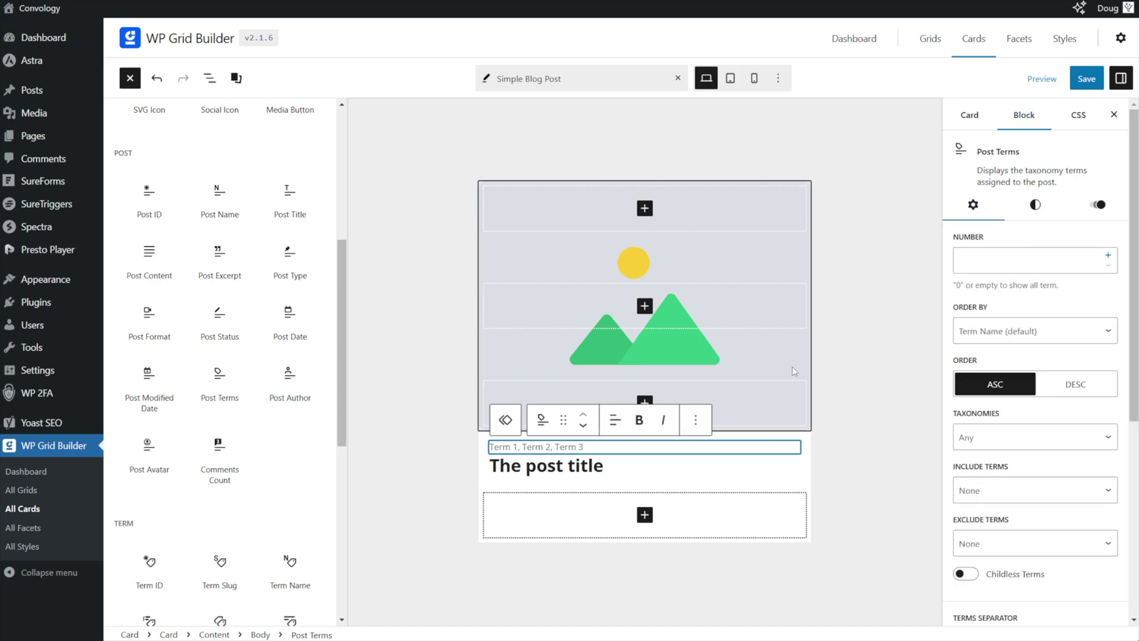
left_click(984, 438)
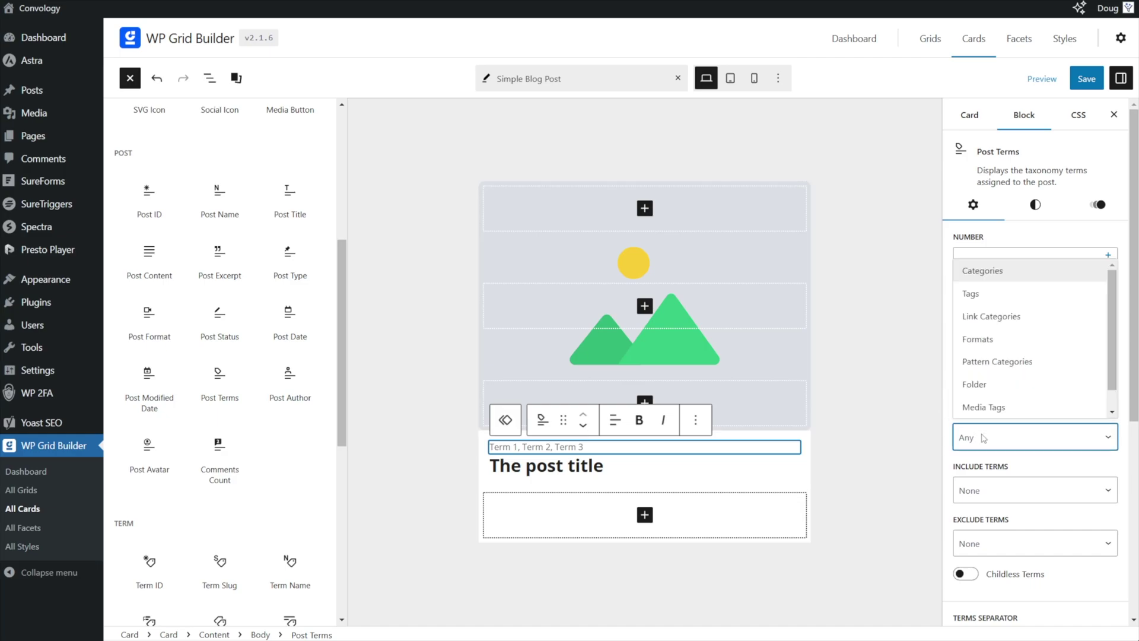
left_click(986, 439)
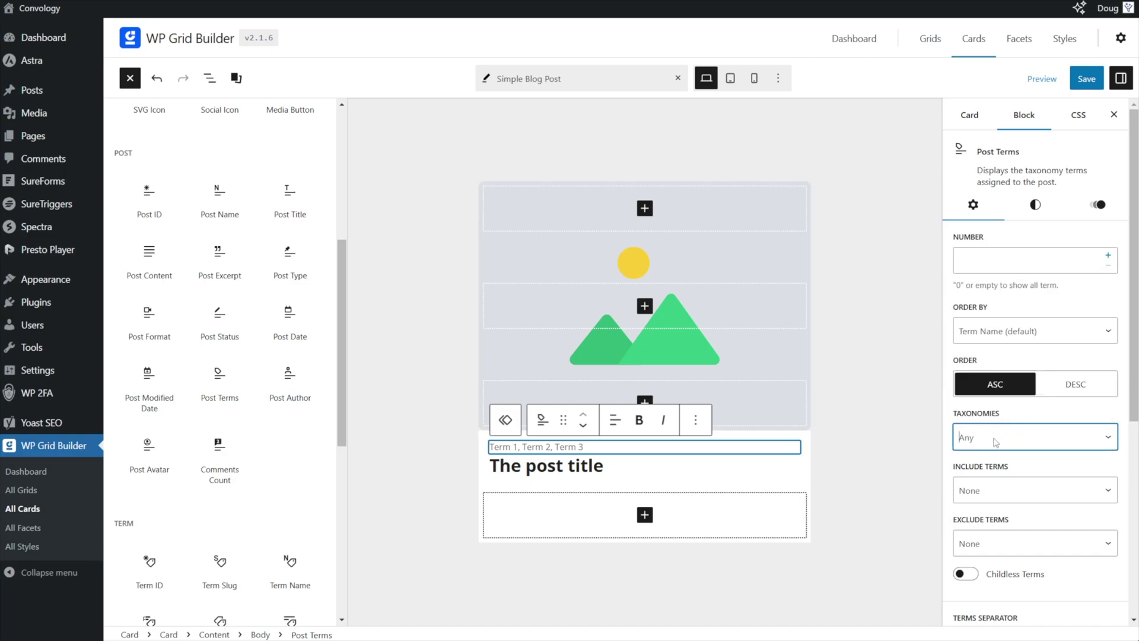
left_click(996, 442)
scroll(1018, 326, "down", 1)
scroll(1018, 326, "up", 1)
scroll(1025, 327, "down", 1)
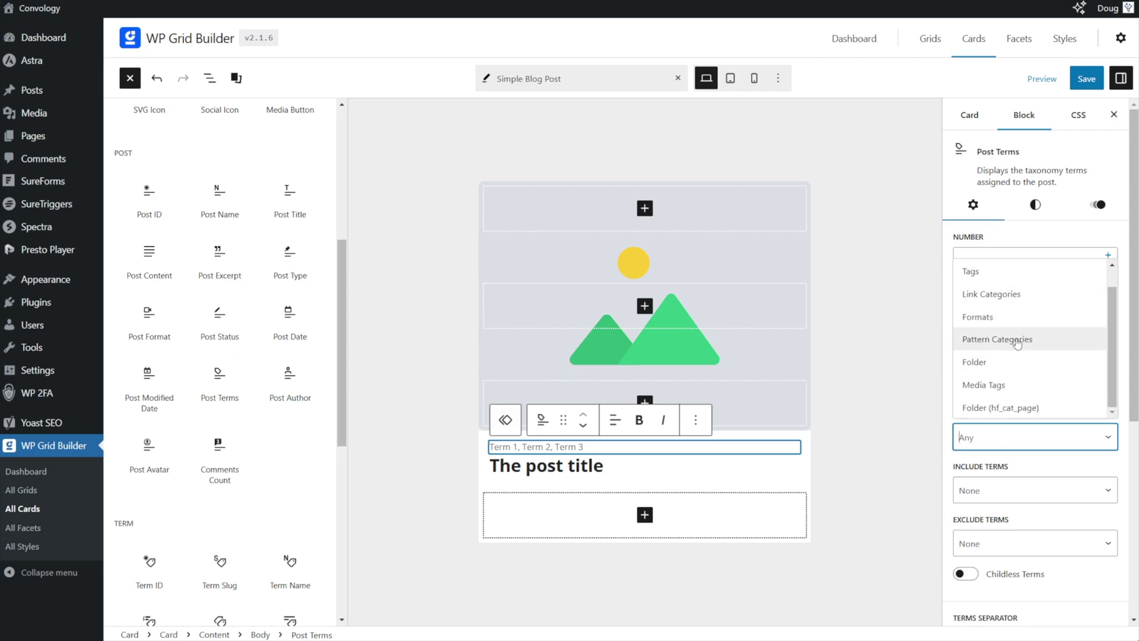
scroll(988, 296, "up", 1)
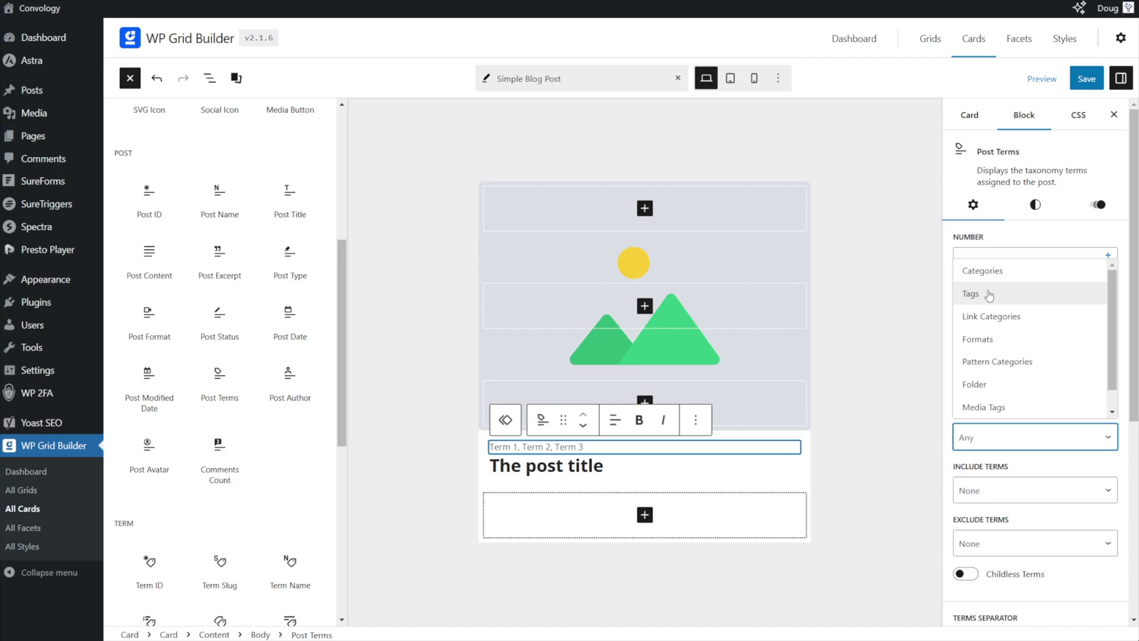
left_click(985, 293)
left_click(1004, 497)
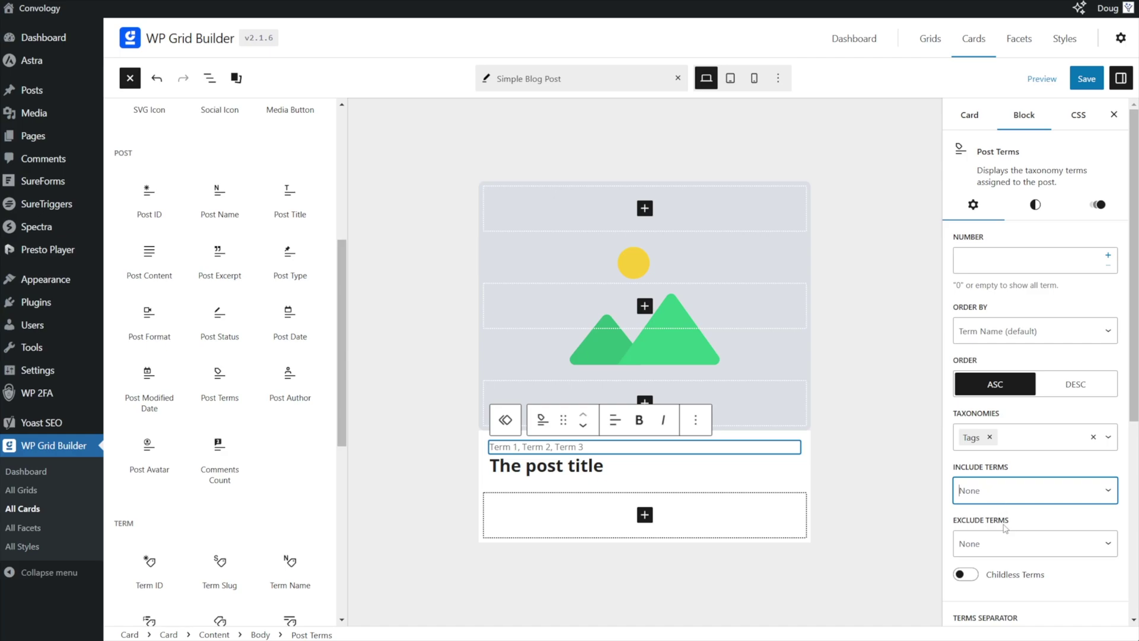
- Try the Redirect To click interaction on the Post Terms block, check its link targets, and clear the interaction
scroll(1004, 527, "down", 5)
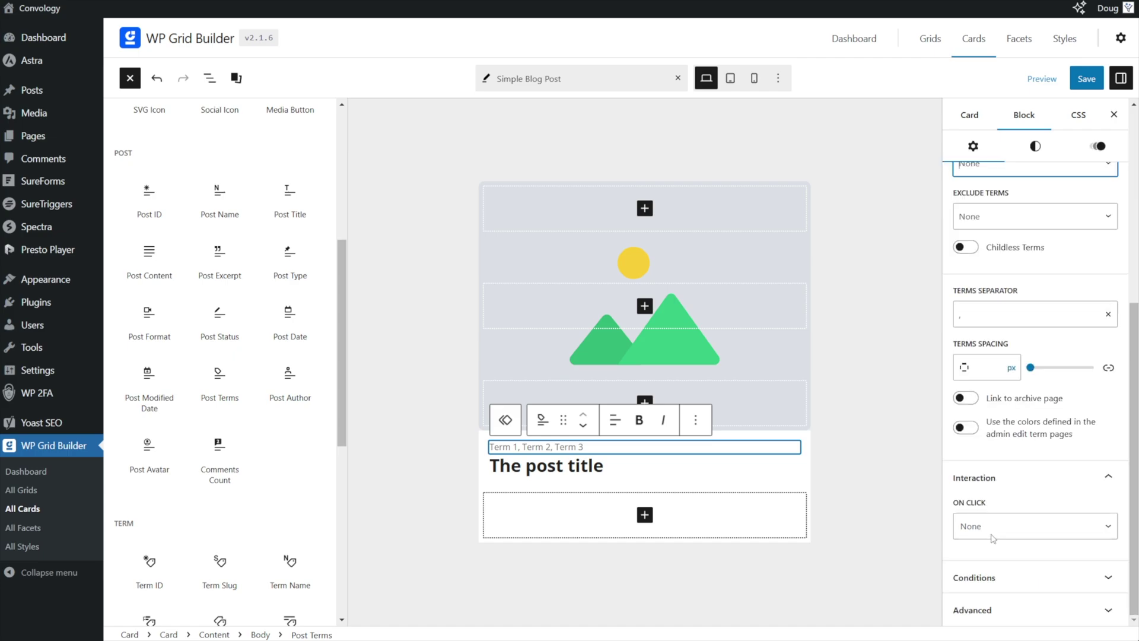
left_click(1021, 530)
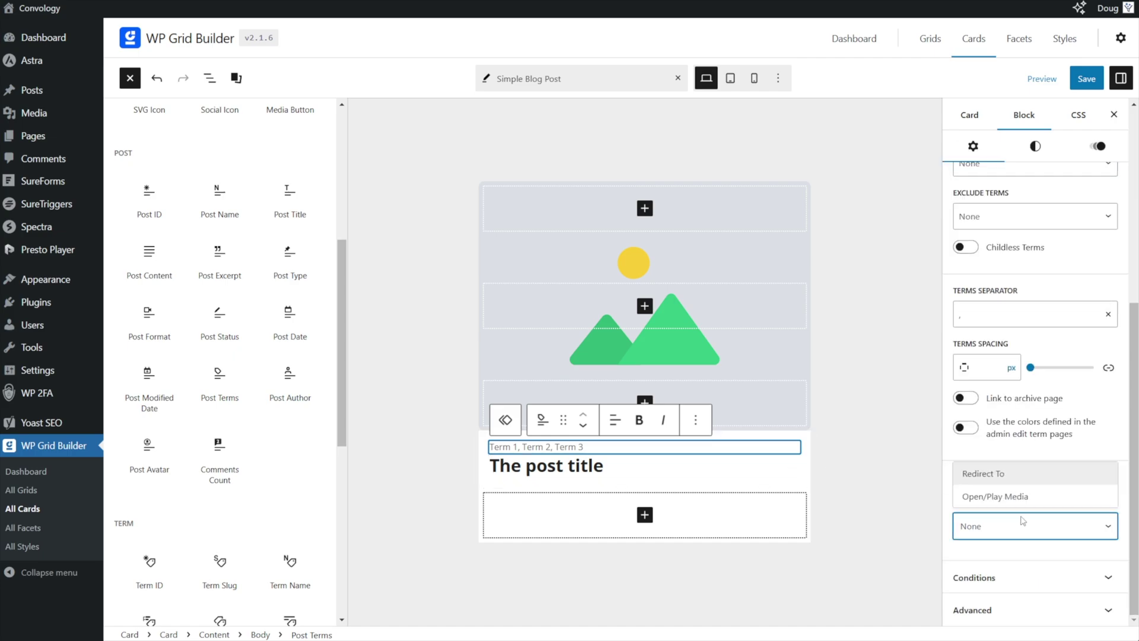
left_click(987, 479)
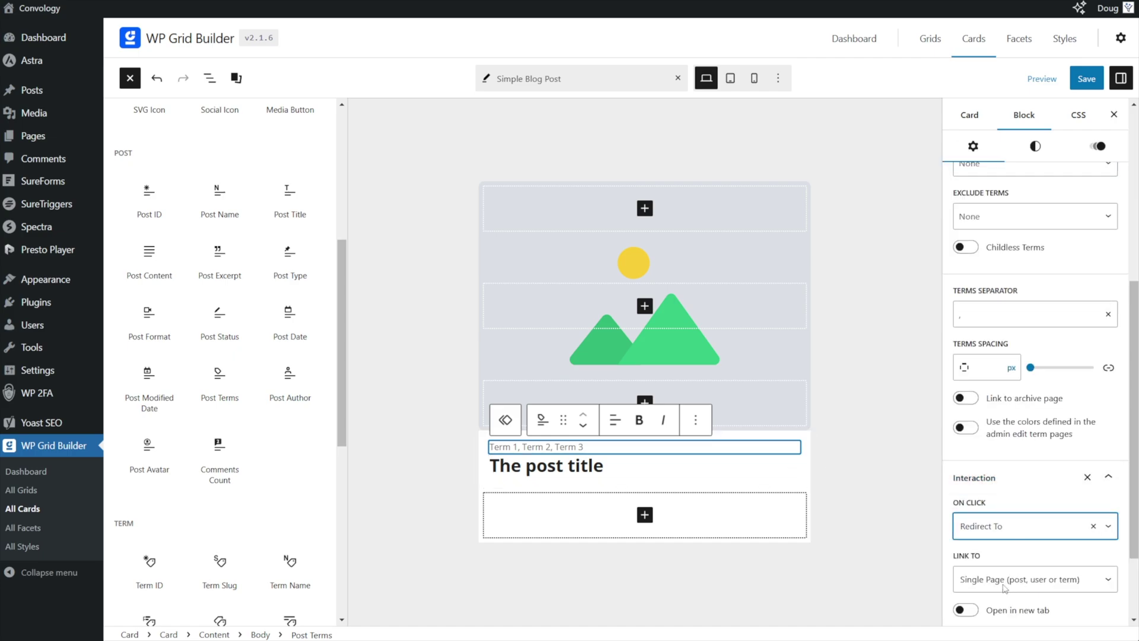
left_click(1005, 586)
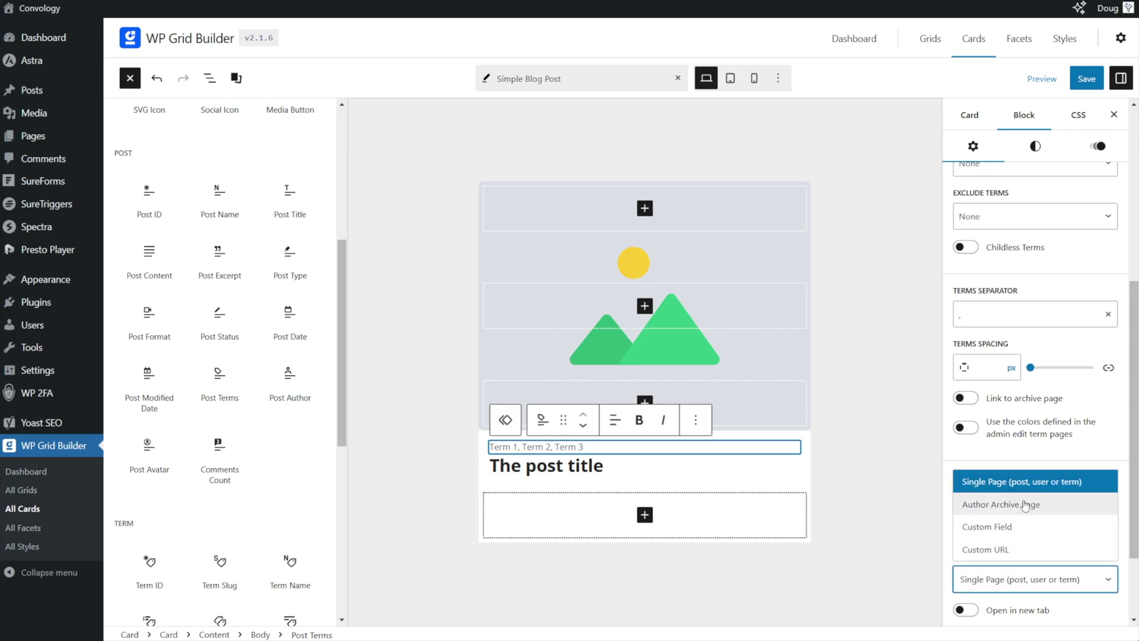
scroll(1027, 515, "down", 1)
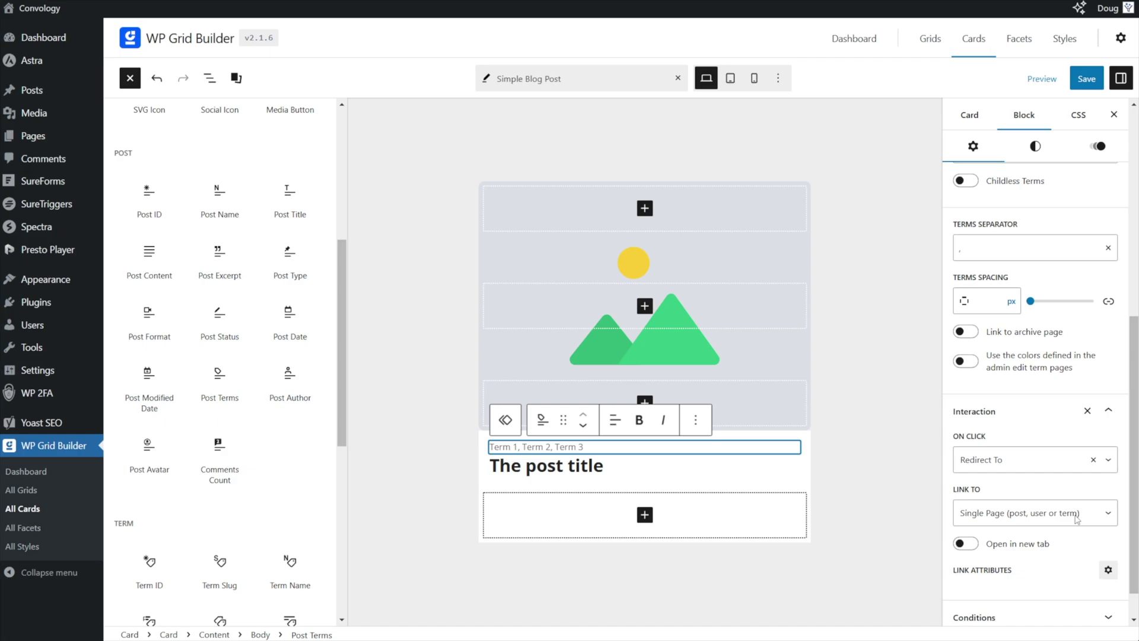
left_click(1094, 459)
left_click(1056, 503)
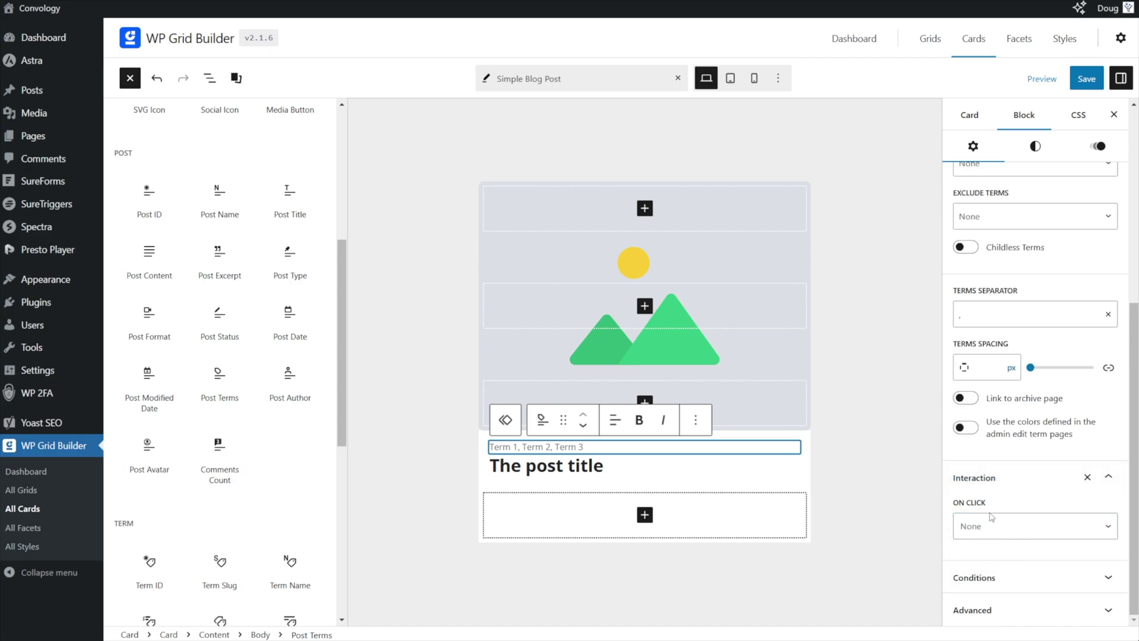
- Style the post terms with the blue accent scheme colour as background and the white light scheme colour as text
left_click(1035, 146)
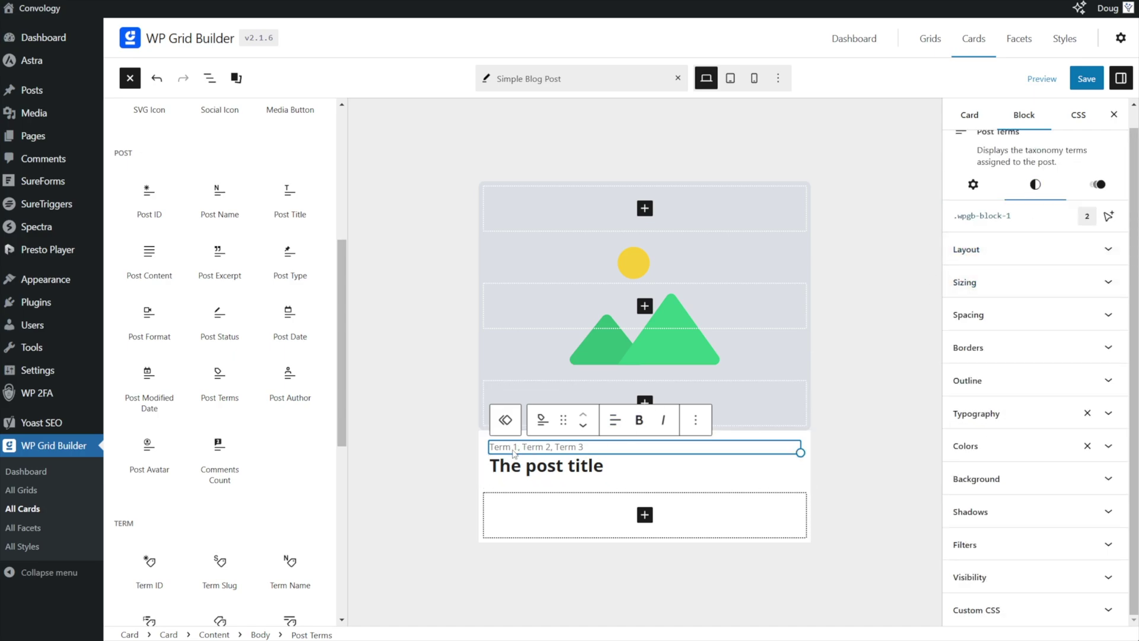
left_click(985, 445)
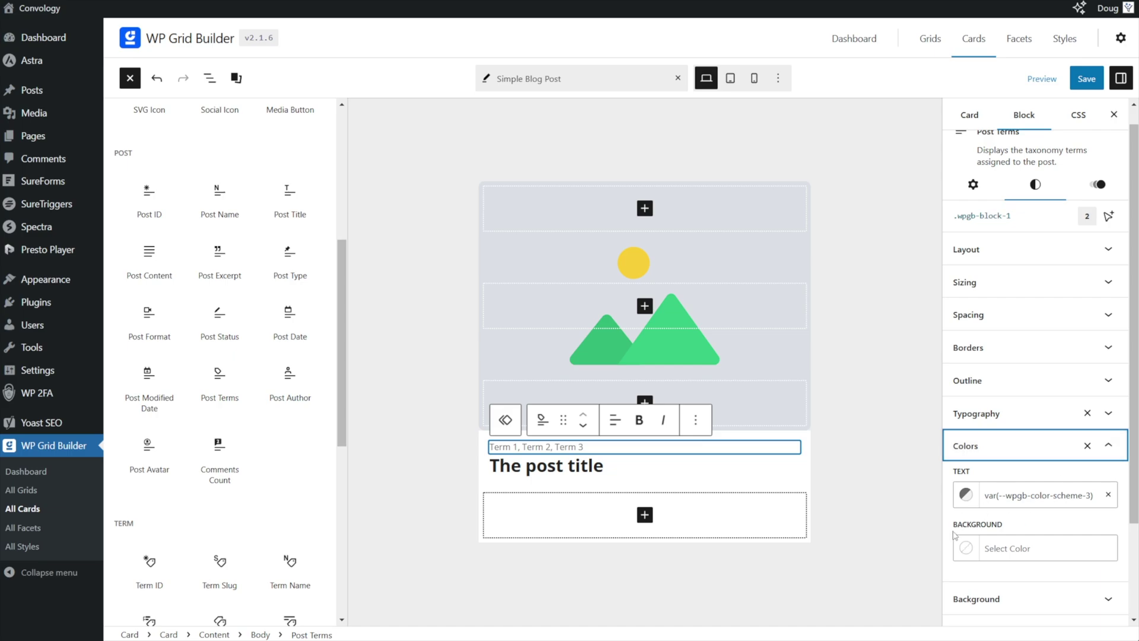
left_click(967, 549)
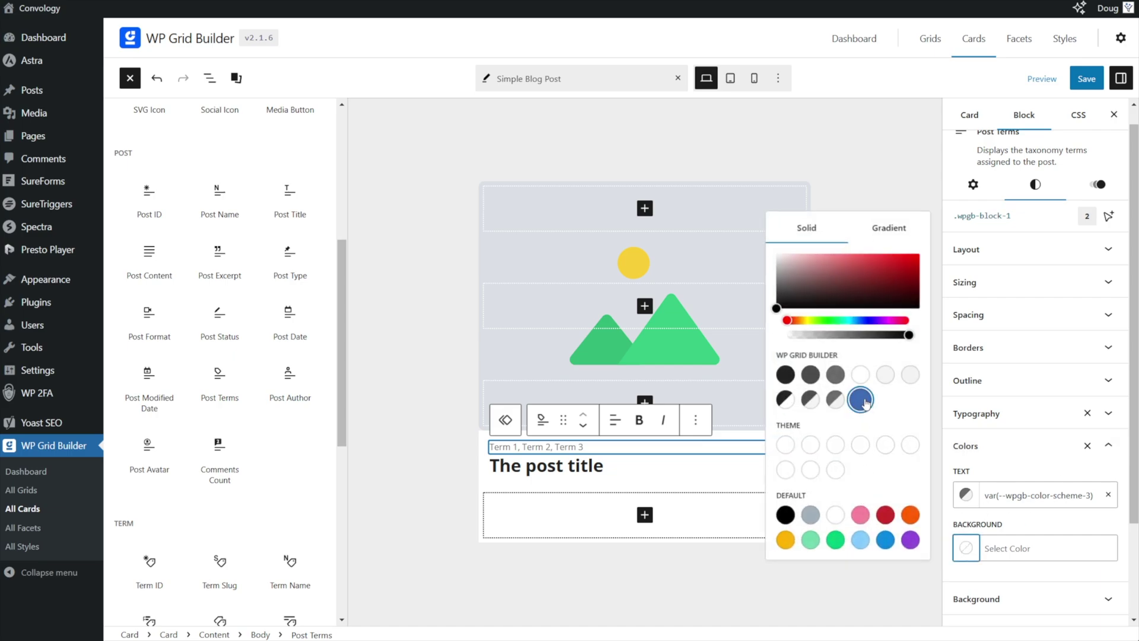
left_click(858, 402)
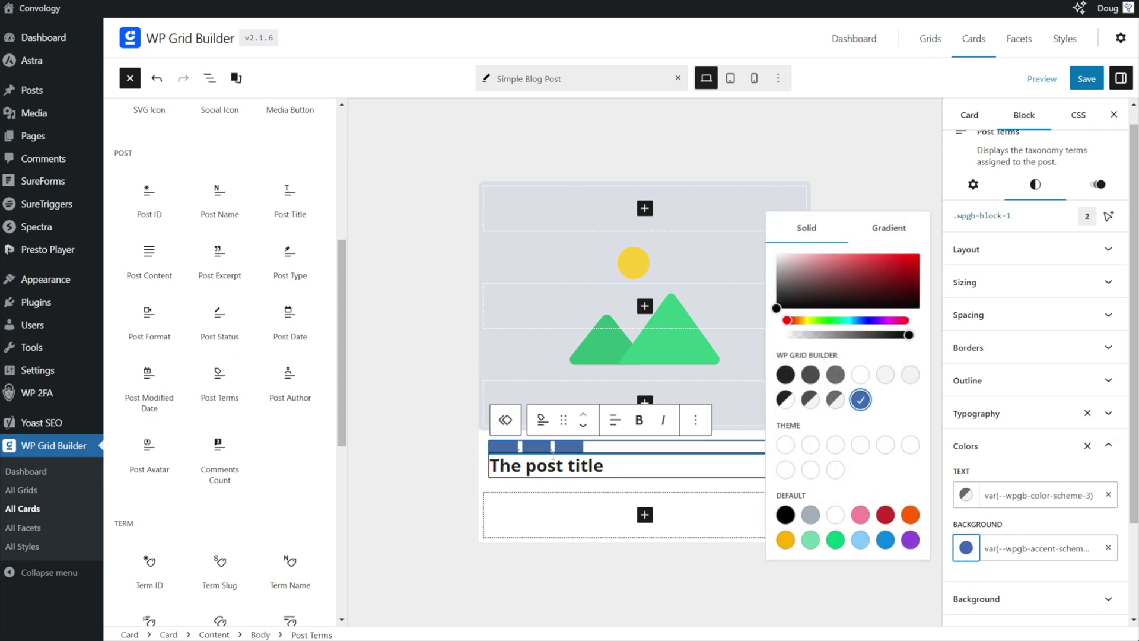
left_click(967, 494)
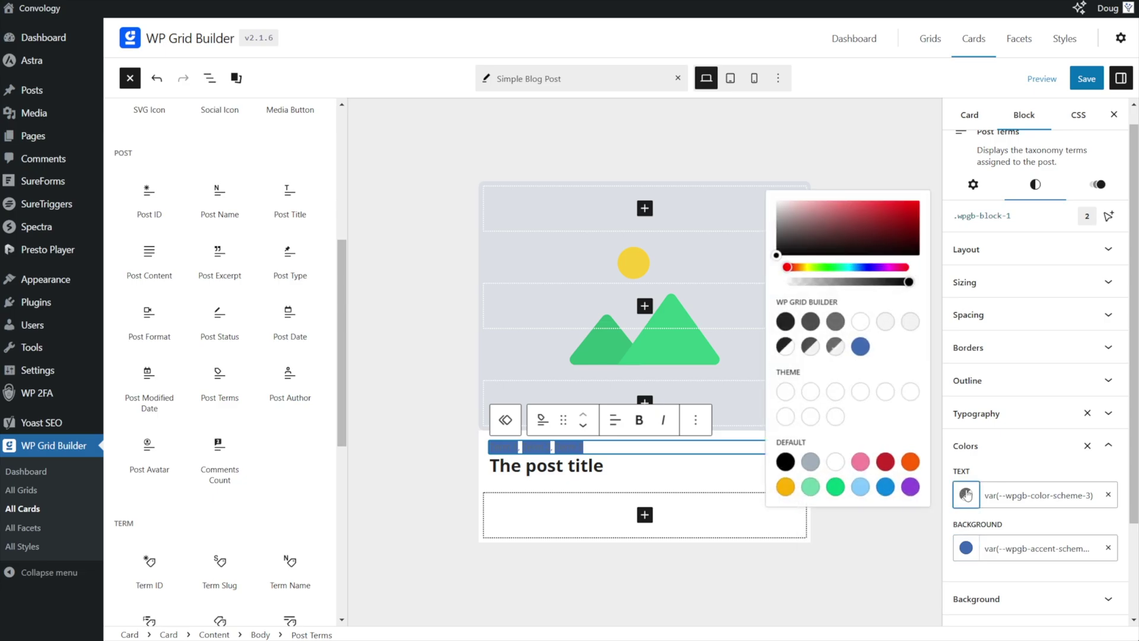
left_click(860, 321)
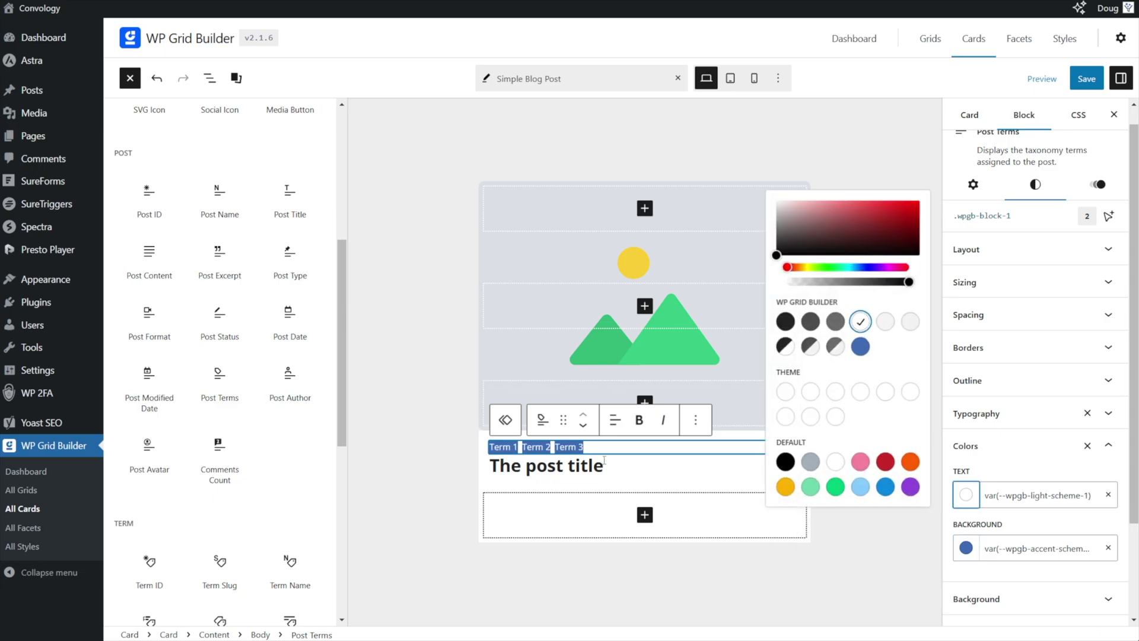
left_click(854, 560)
- Set the Post Terms padding to 5 px on all sides
scroll(1032, 279, "down", 1)
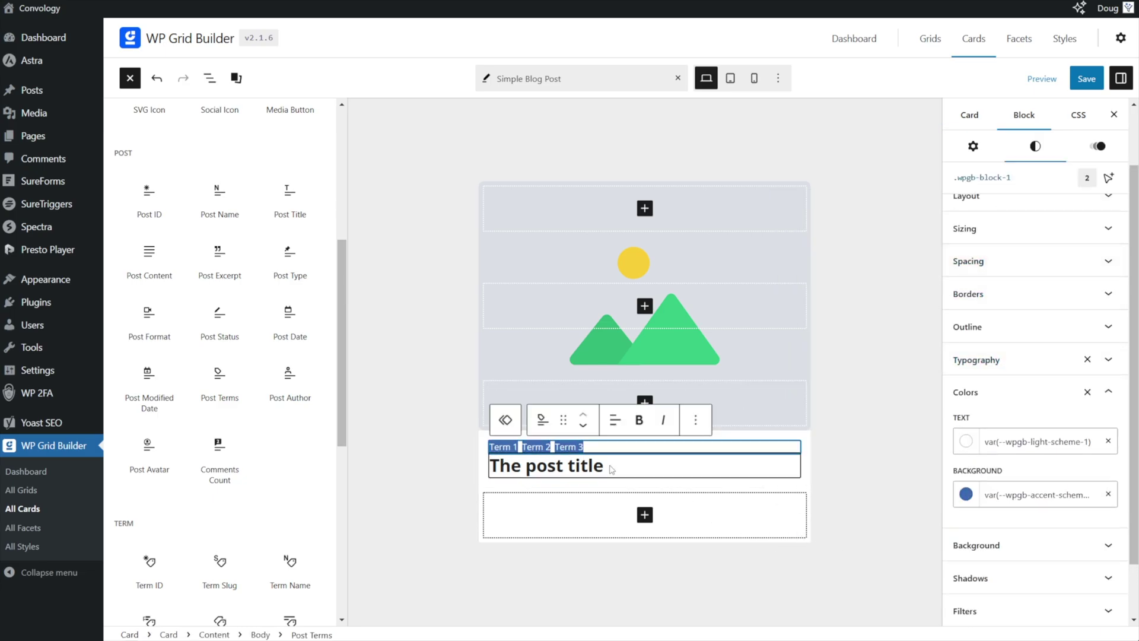
left_click(1107, 261)
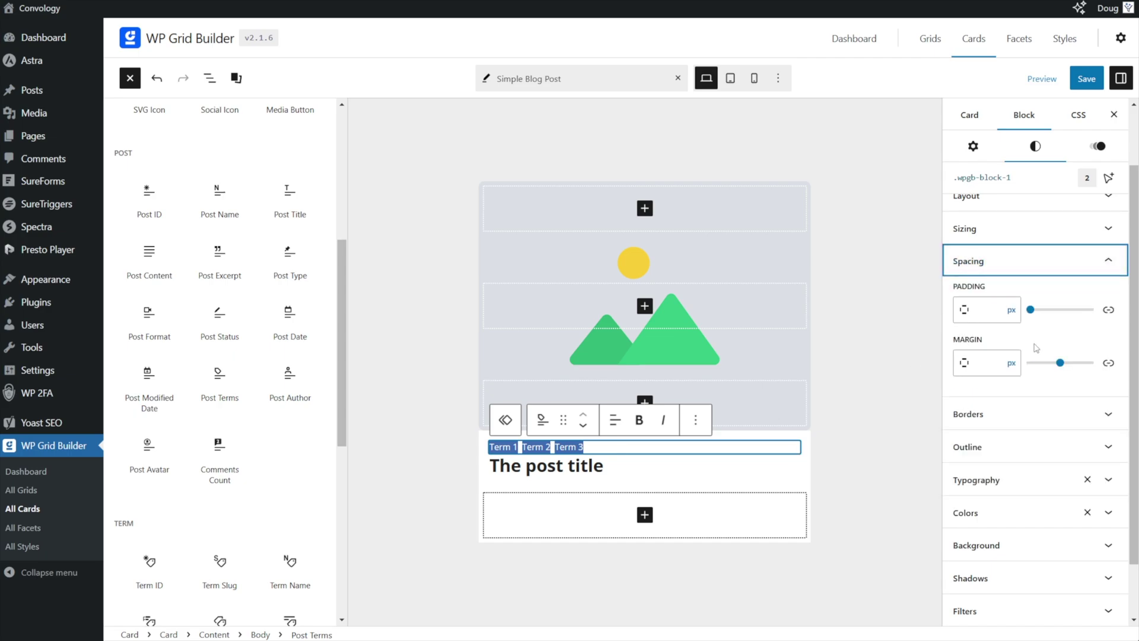
left_click(985, 309)
type("2")
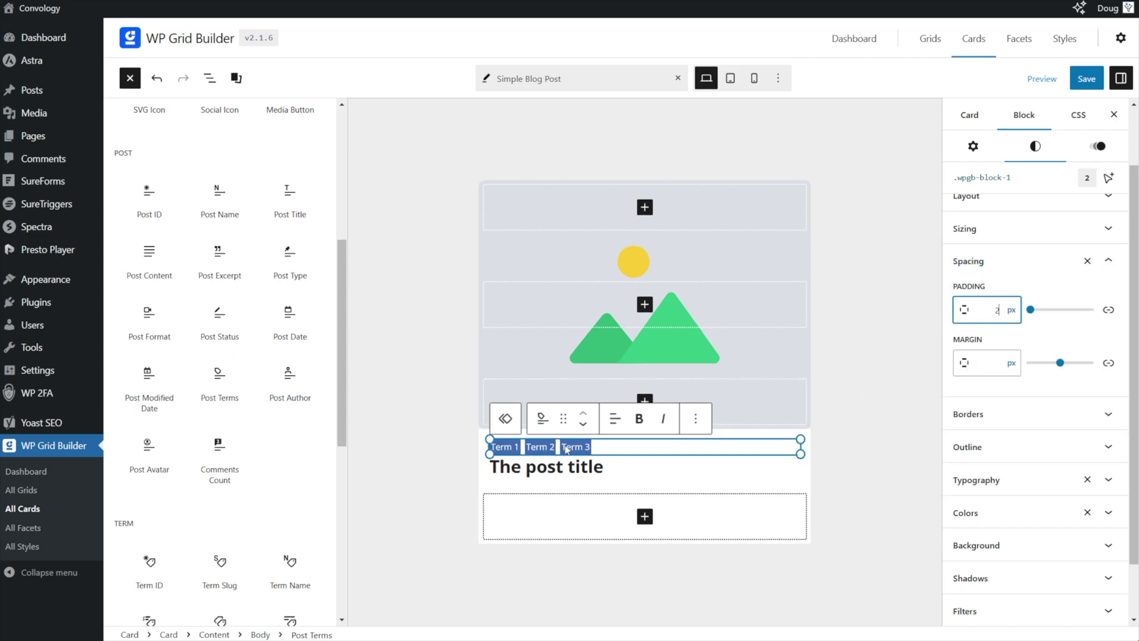
double_click(999, 309)
type("5")
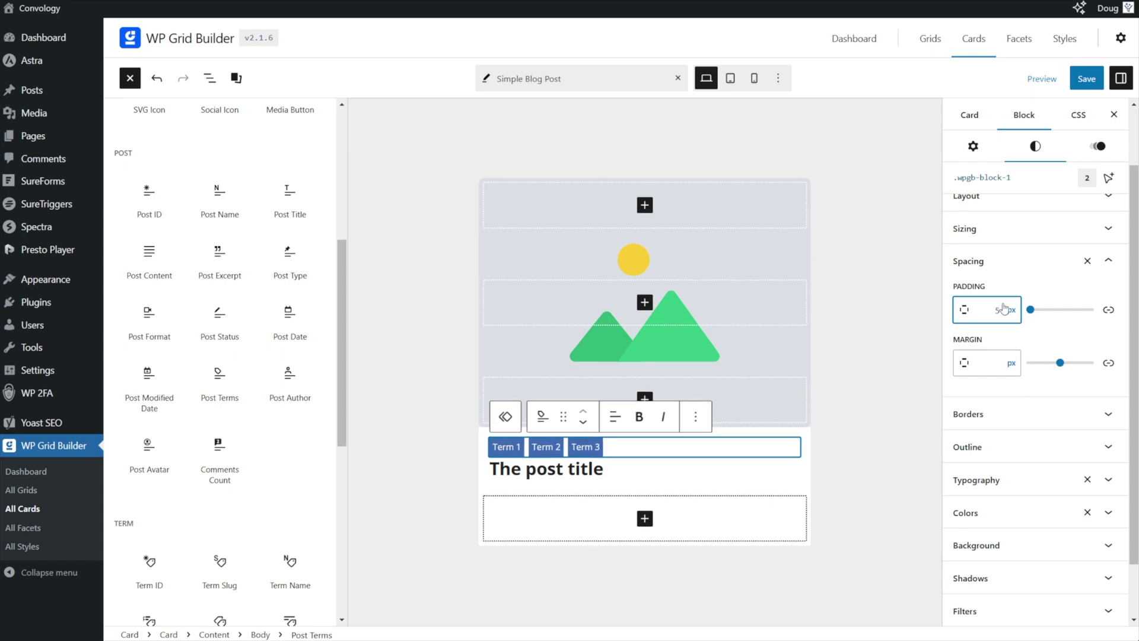
- Round the Post Terms borders with a 12 px radius
scroll(1018, 356, "up", 1)
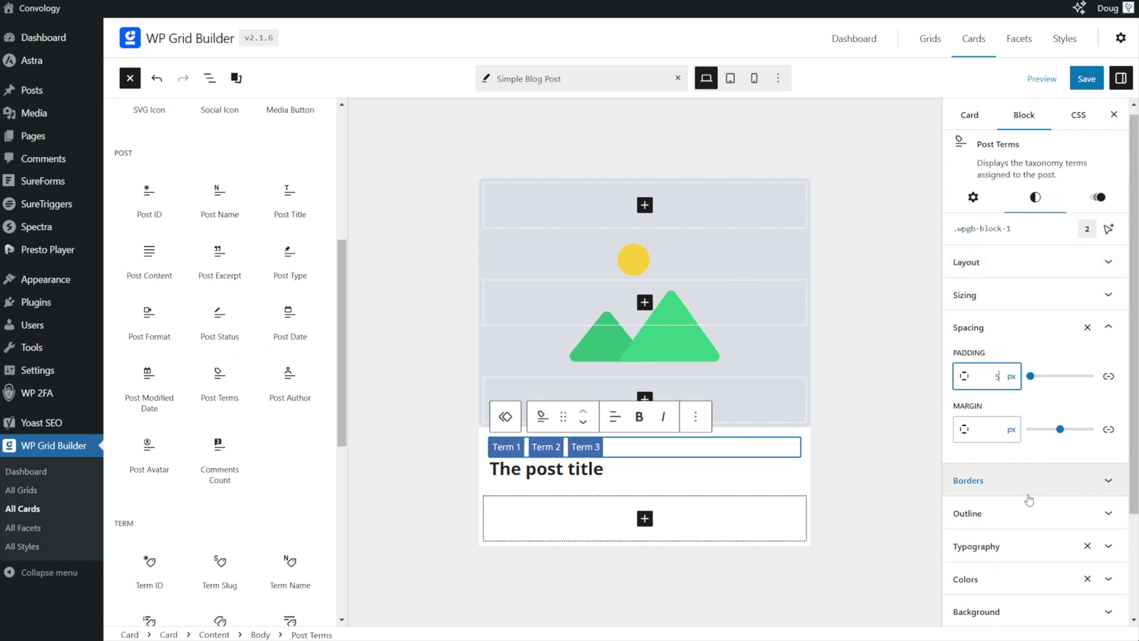
left_click(1031, 481)
mouse_move(1031, 528)
left_mouse_down()
mouse_move(1069, 529)
mouse_move(1030, 528)
left_mouse_up()
double_click(997, 529)
type("12")
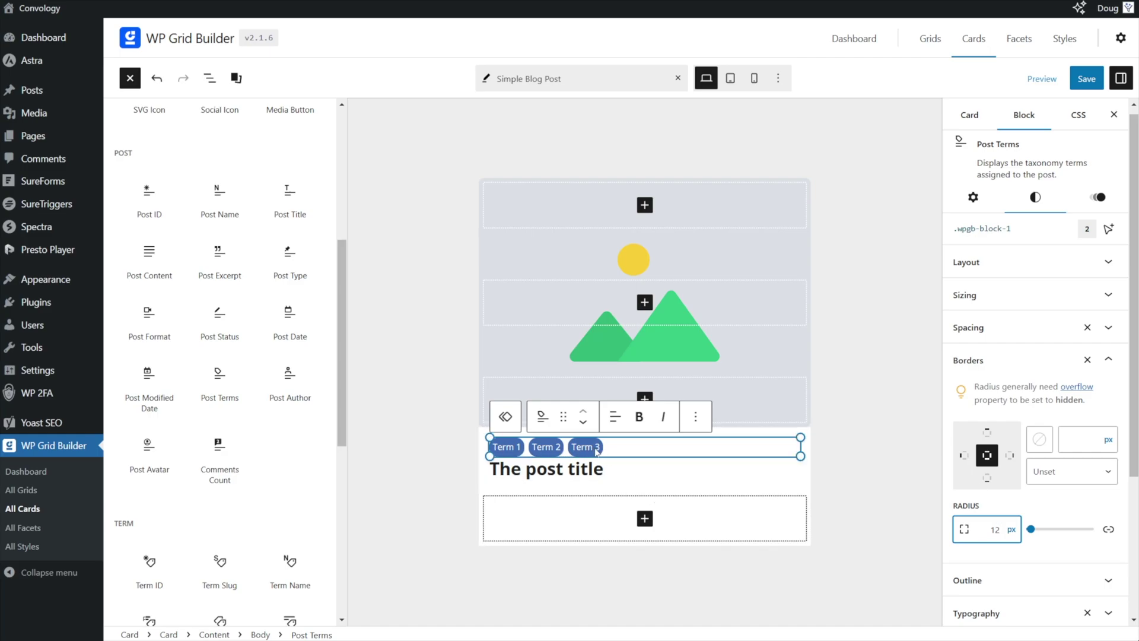
- Set the Post Terms padding to 8 px on all sides
left_click(1027, 327)
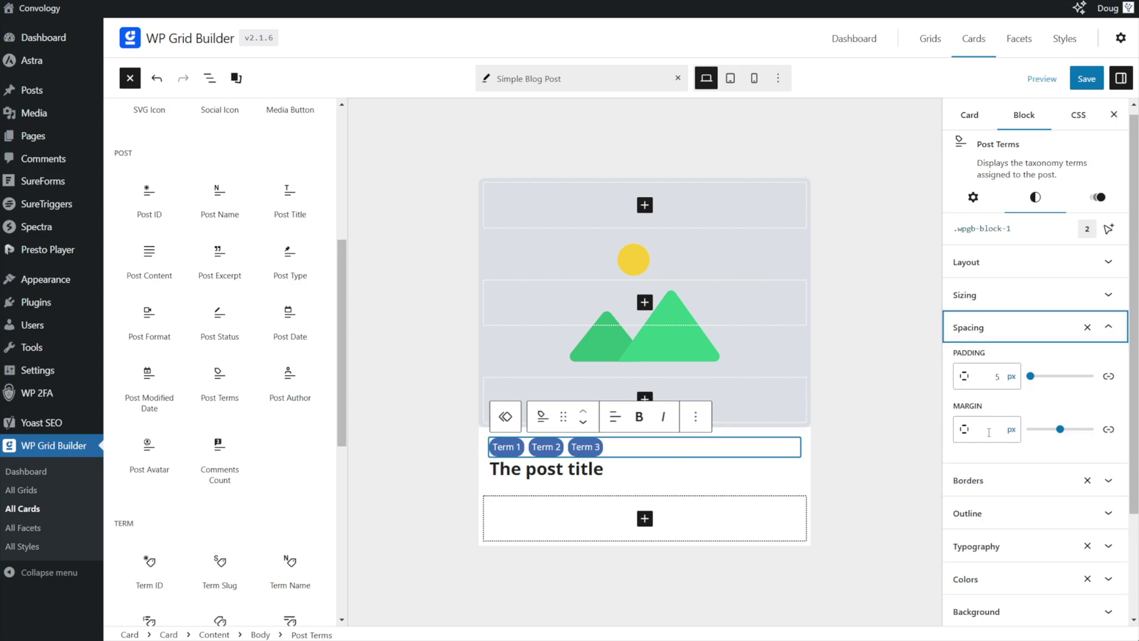
left_click_drag(1030, 376, 1032, 379)
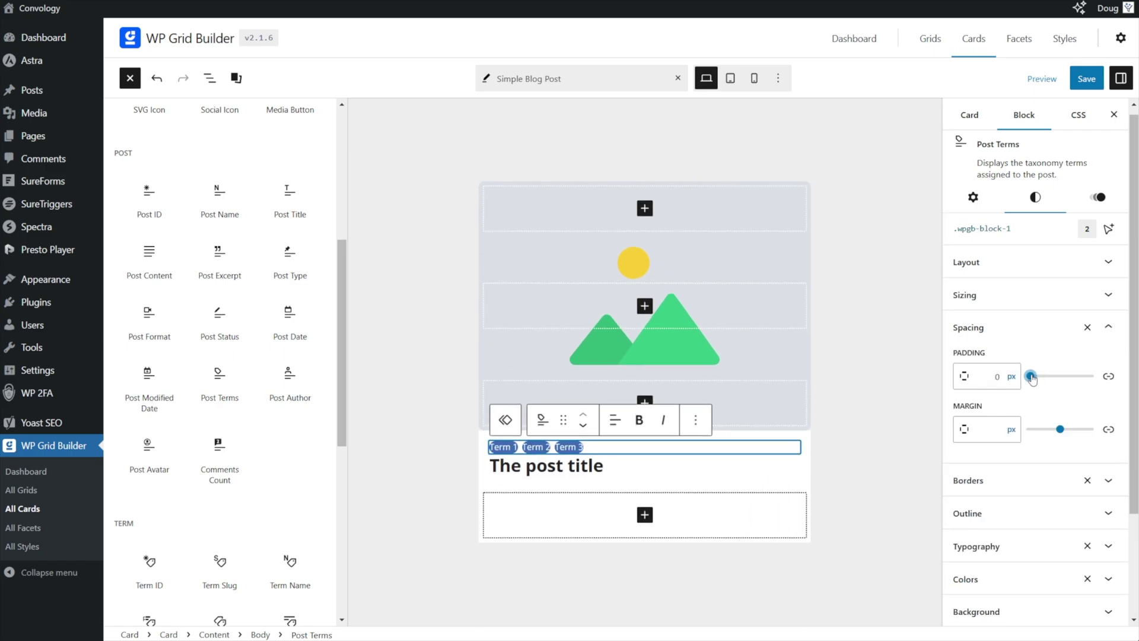
left_click(990, 376)
type("8")
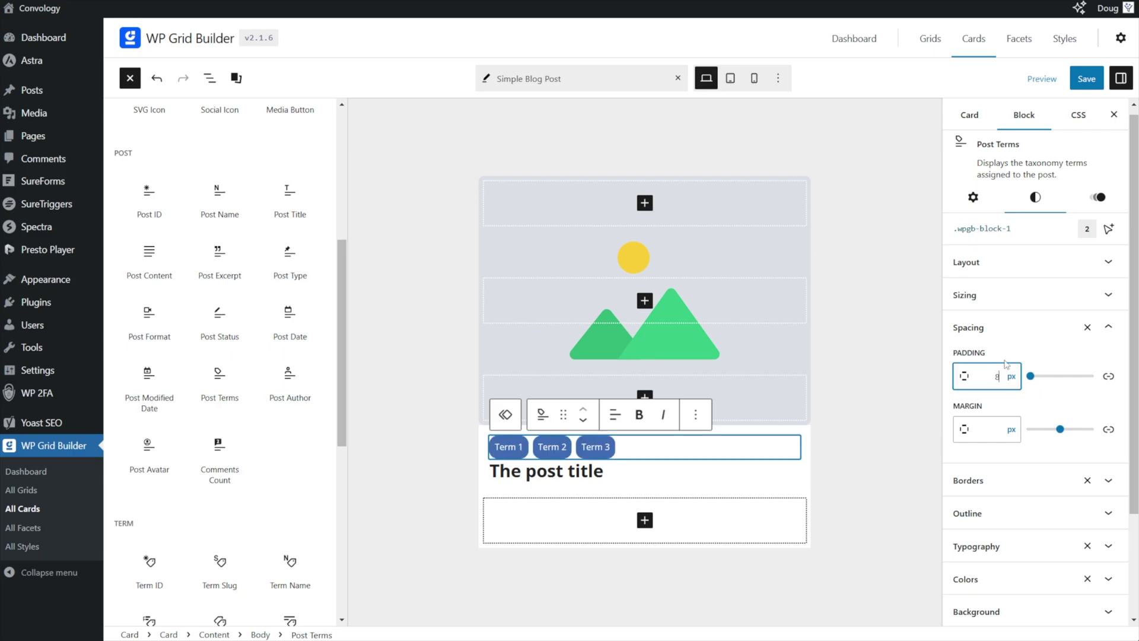
- Unlink the Post Terms padding sides and set the top and bottom padding to 3 px
left_click(1108, 377)
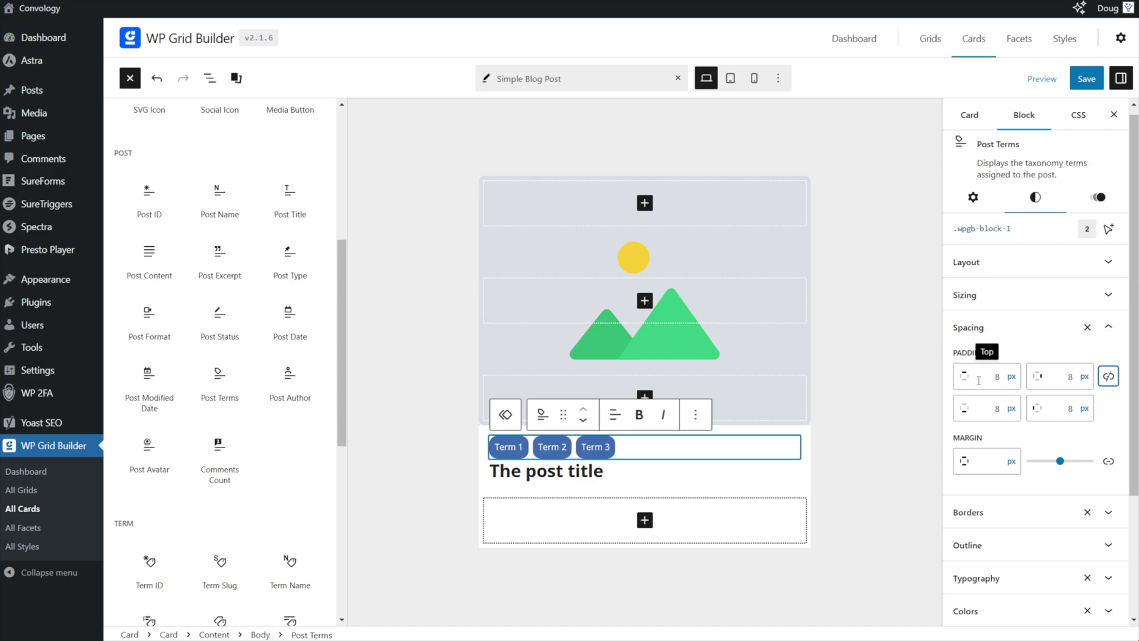
double_click(999, 376)
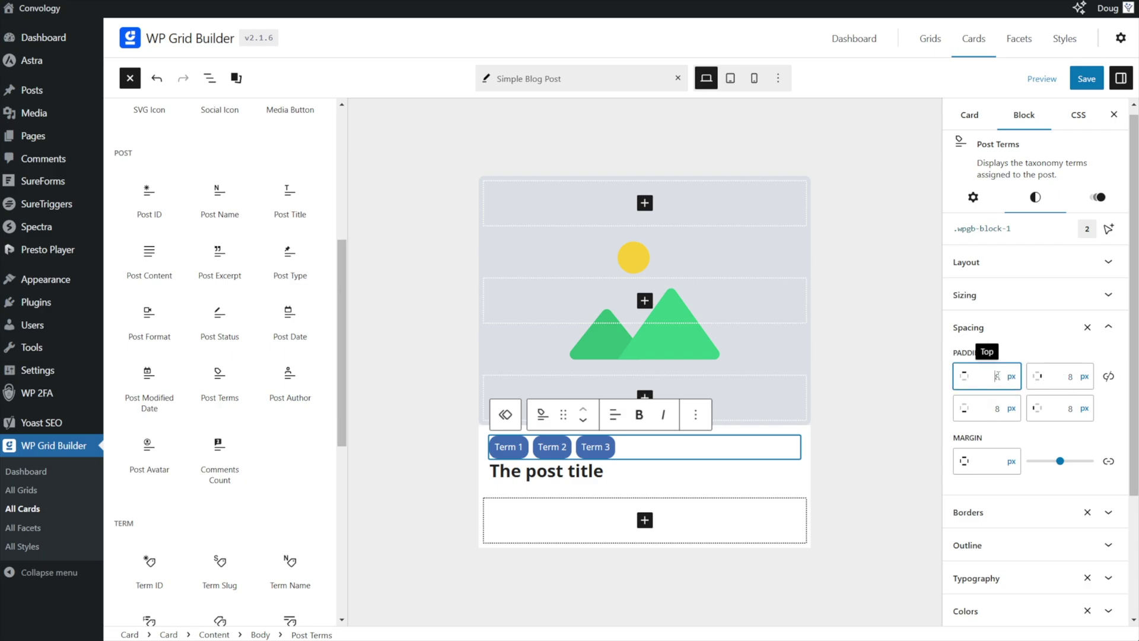
key("BackSpace")
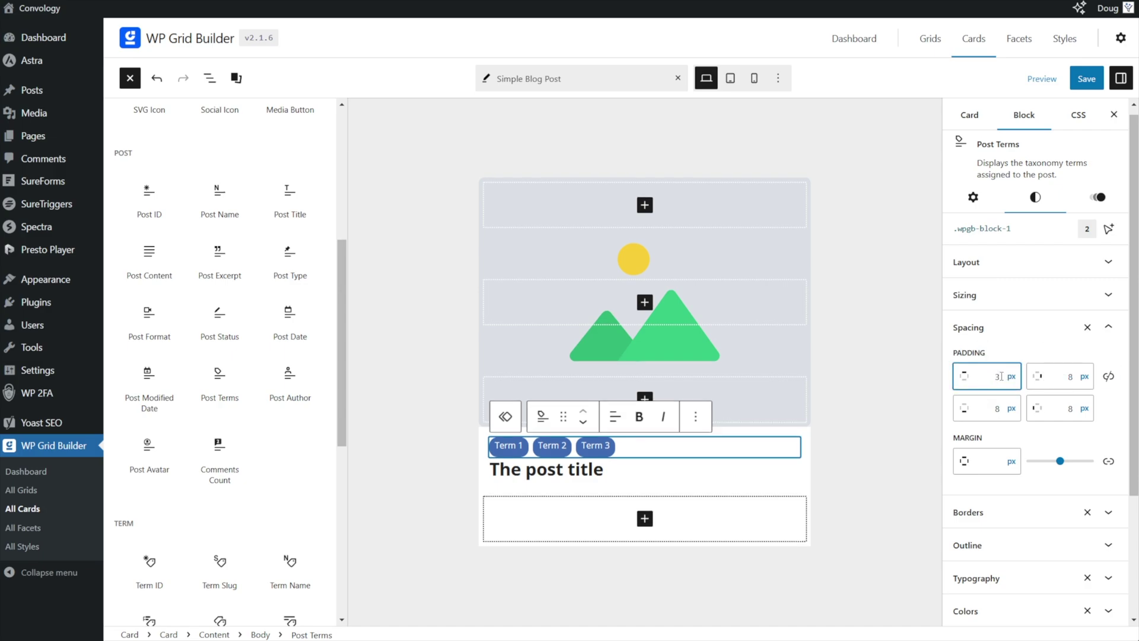
double_click(964, 407)
type("3")
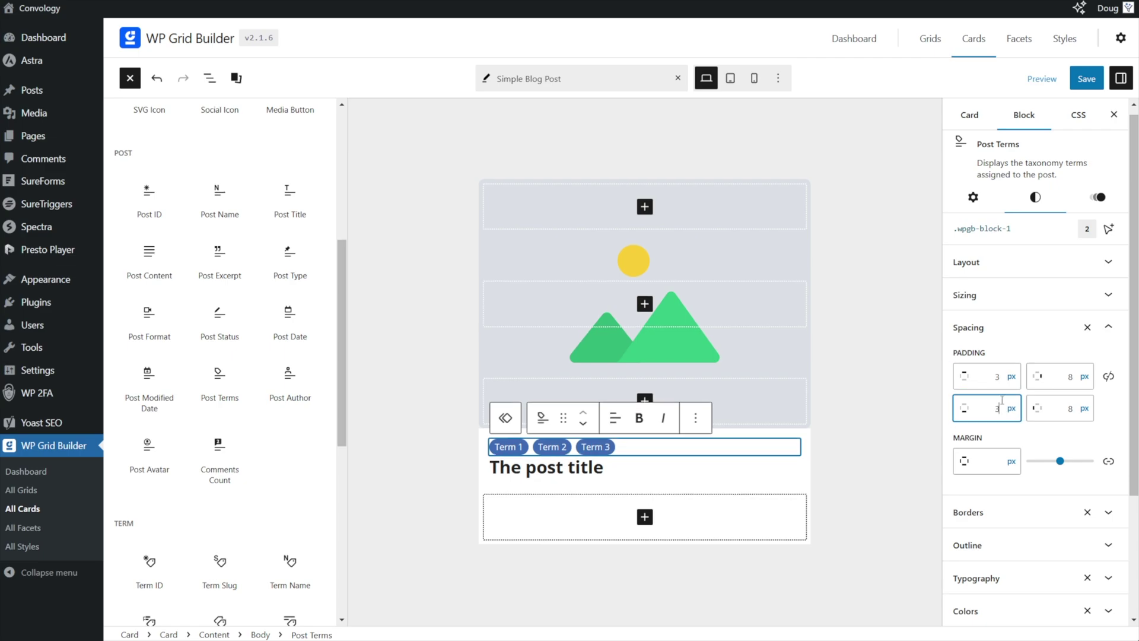
double_click(1069, 377)
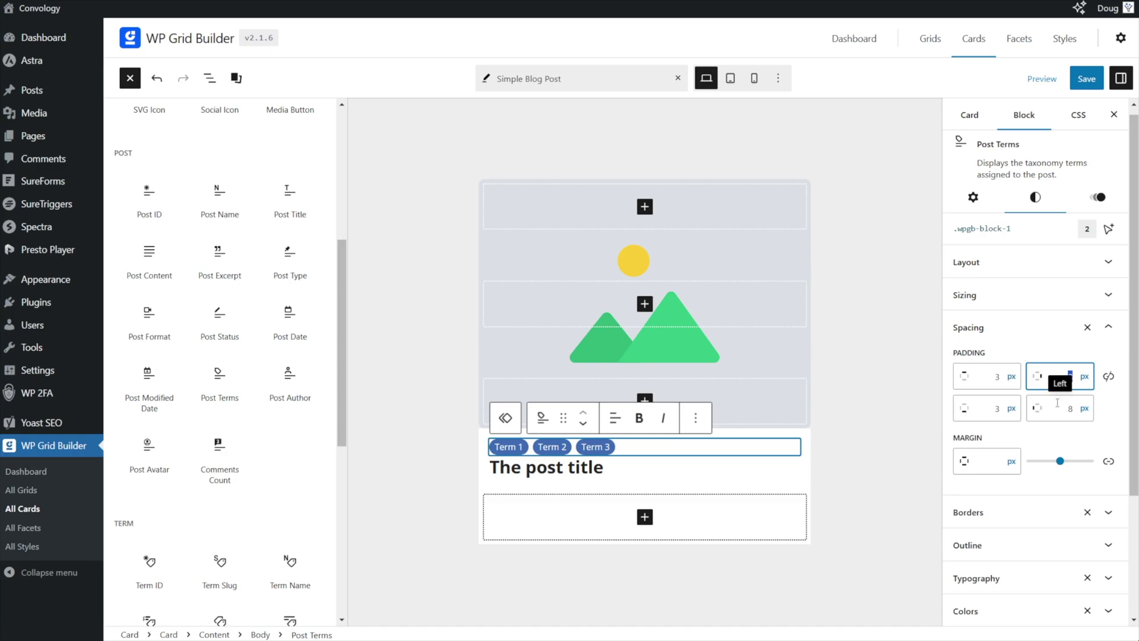
- Set the Post Terms border radius to 5 px and deselect the block
scroll(1064, 330, "up", 1)
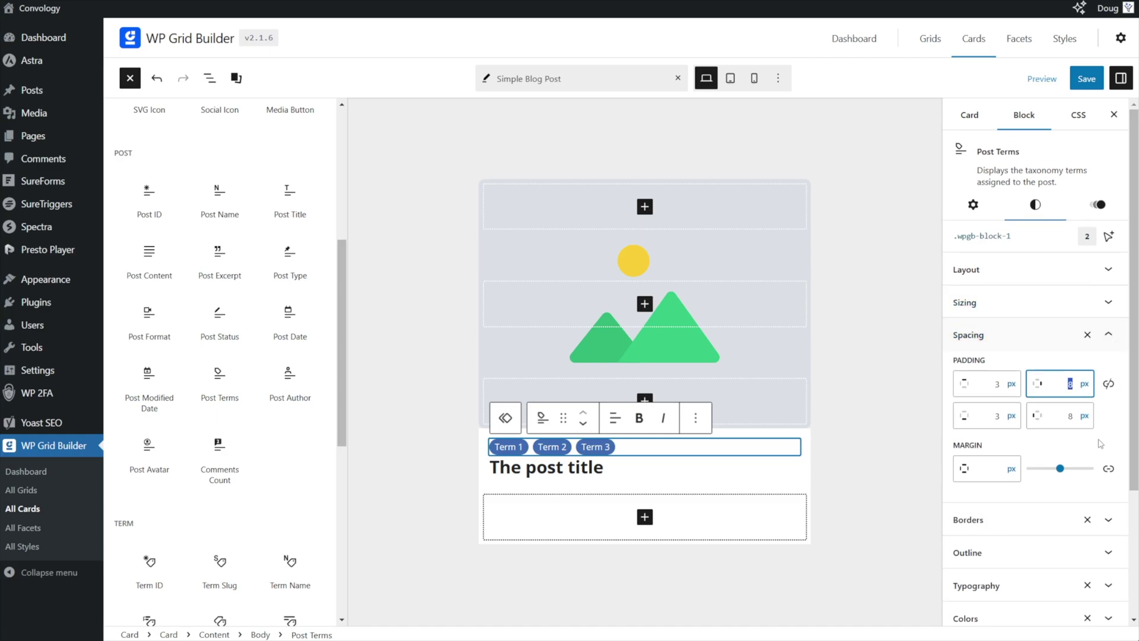
left_click(1003, 520)
double_click(1002, 538)
type("3")
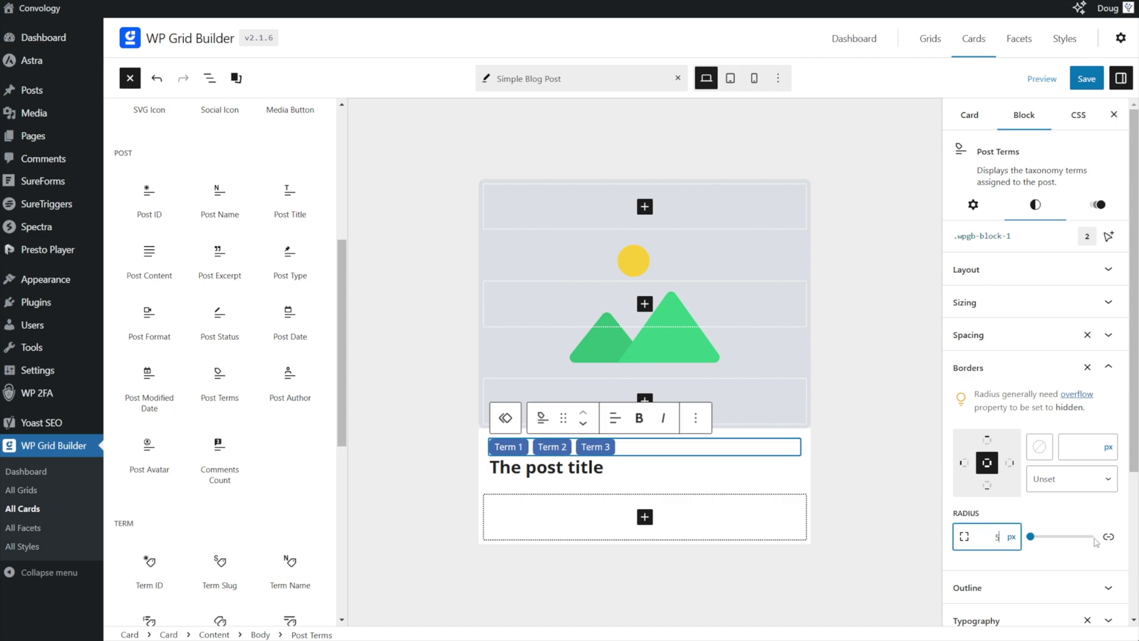
left_click(817, 449)
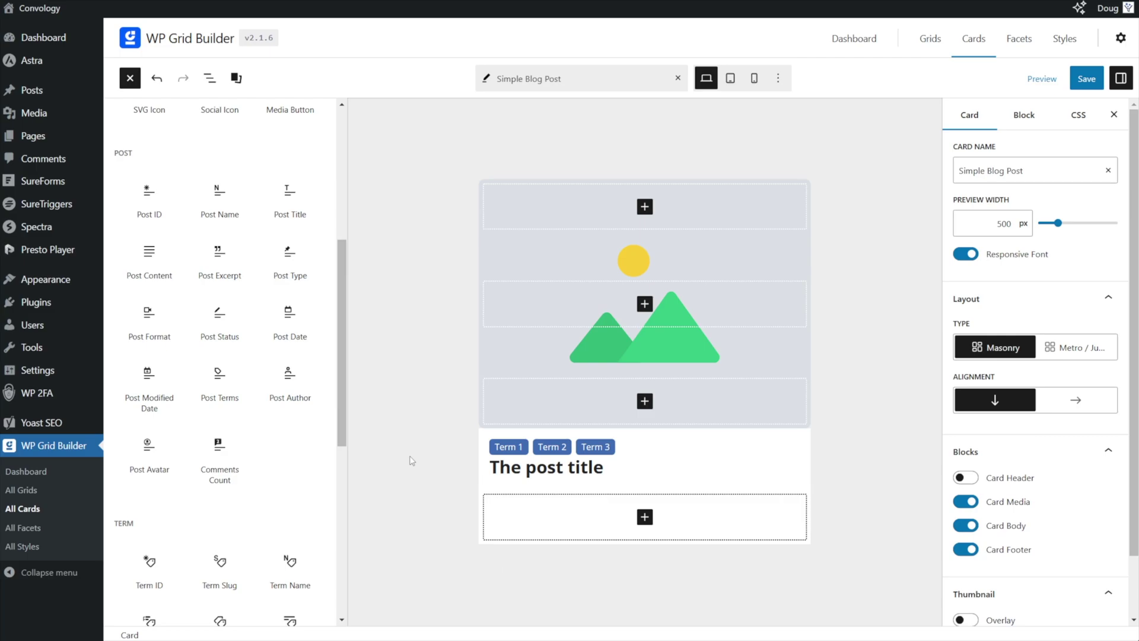
- Browse the block library for the Design, Common, Post, Term and User blocks available to the card
scroll(261, 293, "up", 5)
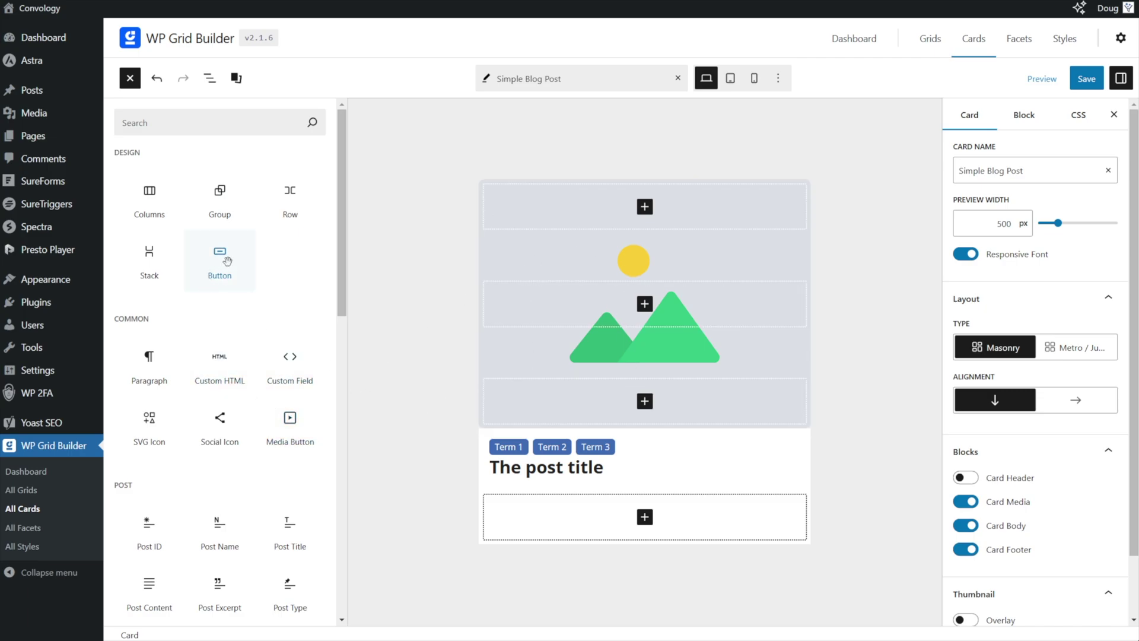
scroll(230, 475, "down", 15)
scroll(235, 486, "up", 3)
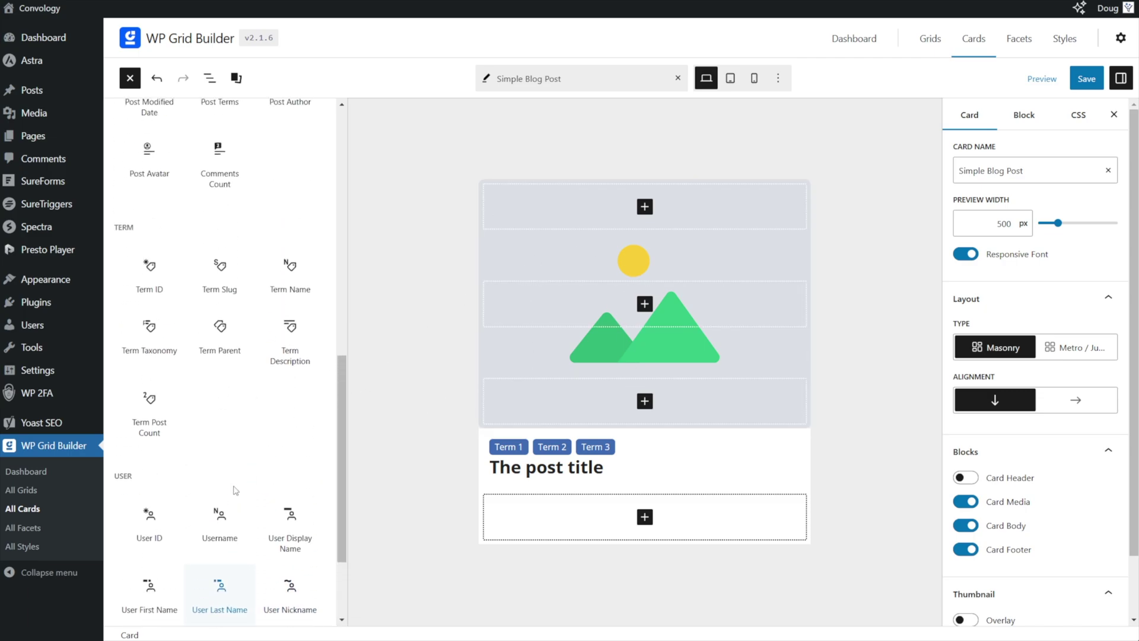
scroll(236, 490, "up", 6)
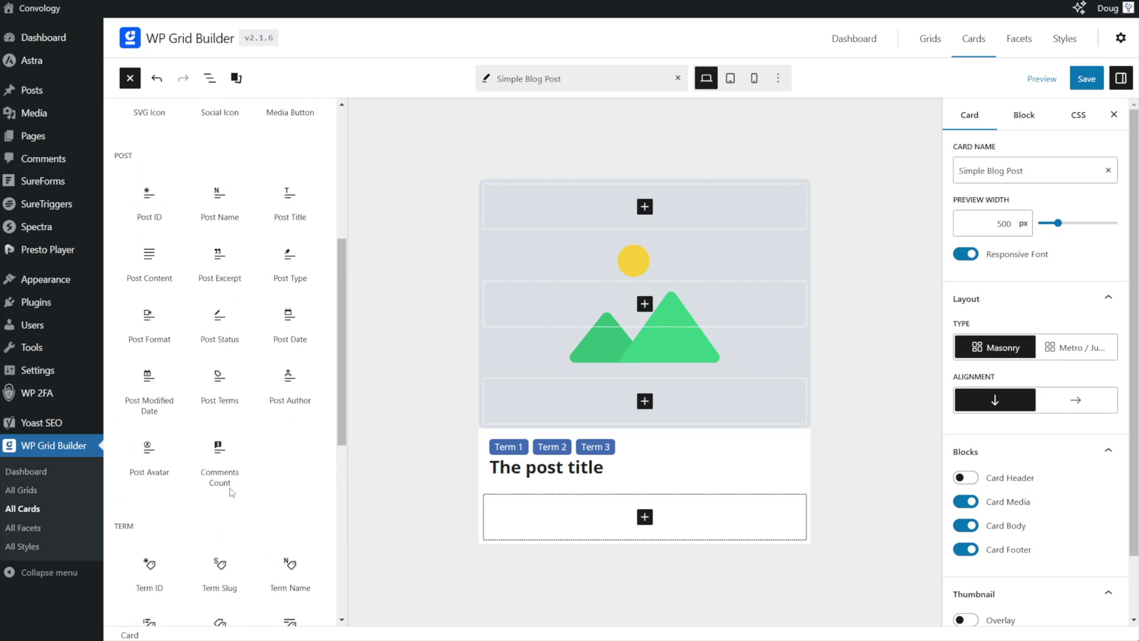
scroll(221, 481, "up", 3)
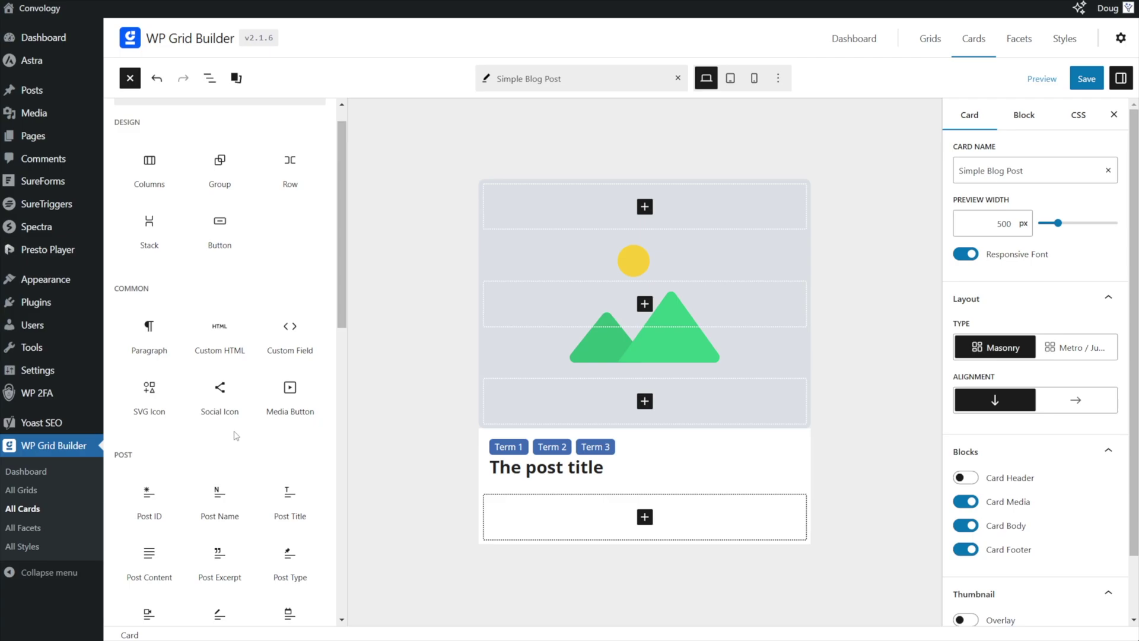
- Switch the card preview to tablet and mobile sizes, and return it to desktop
left_click(730, 78)
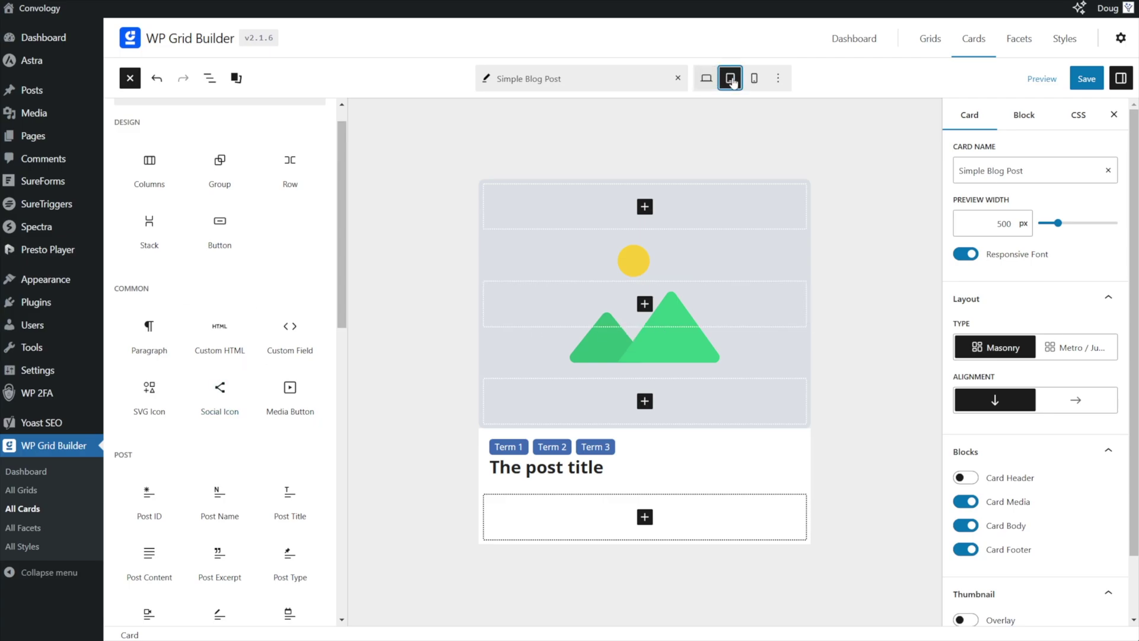
left_click(754, 78)
left_click(706, 77)
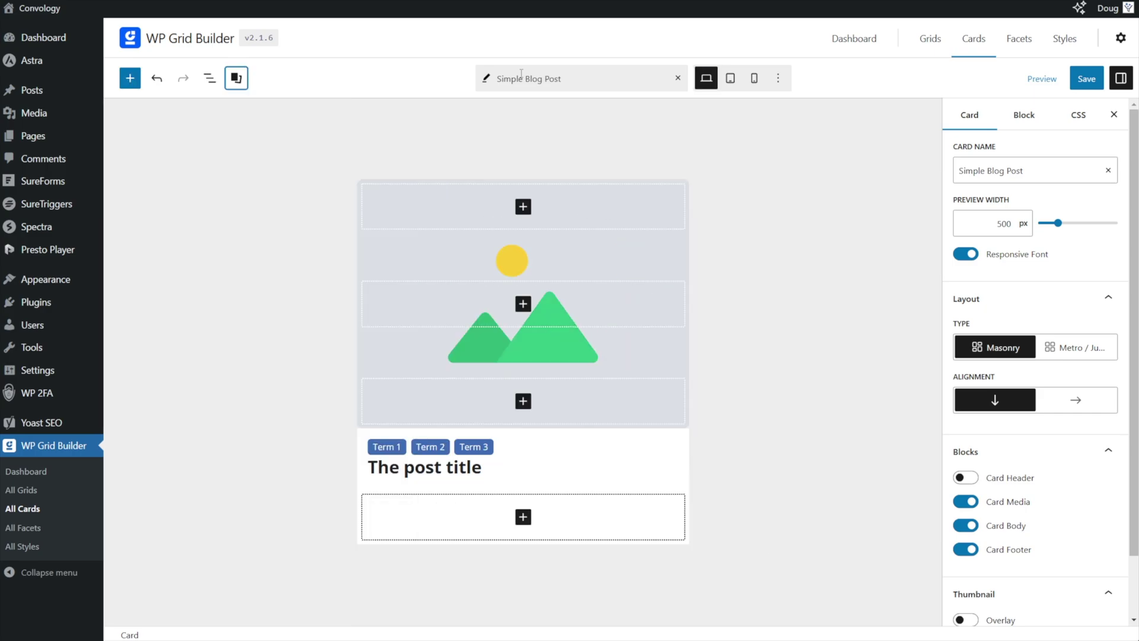
- Leave the card editor for the list of grids and open the Blog grid for editing
left_click(929, 39)
left_click(626, 45)
mouse_move(159, 236)
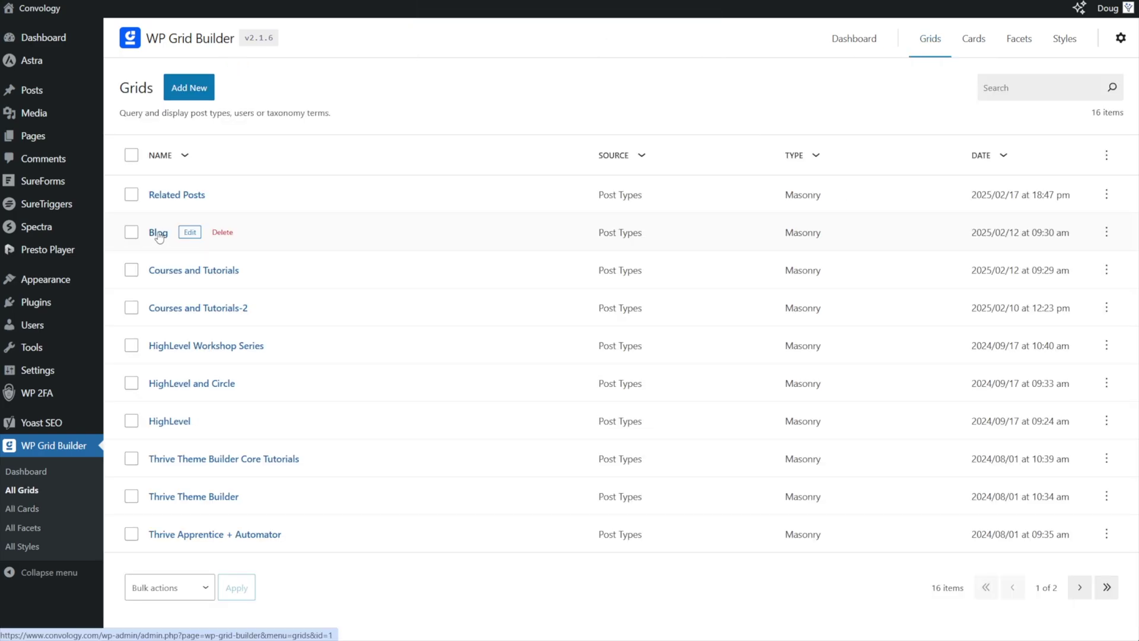
left_click(157, 233)
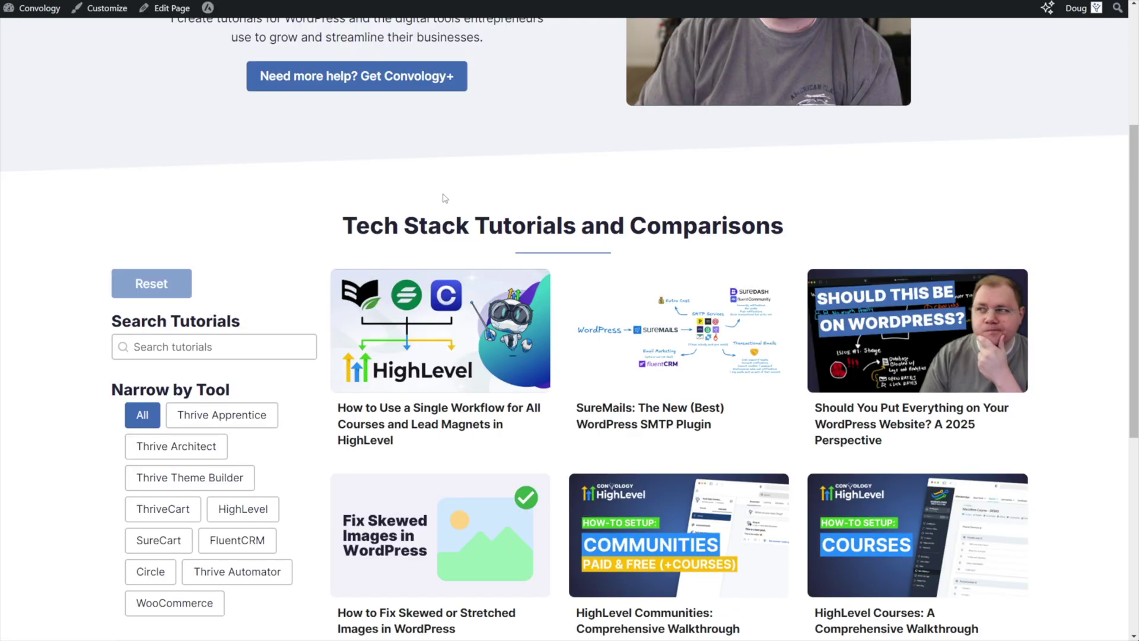
- Examine the live Tutorials page's post grid, including its card layout, filters and pagination
scroll(499, 190, "down", 4)
scroll(499, 190, "up", 5)
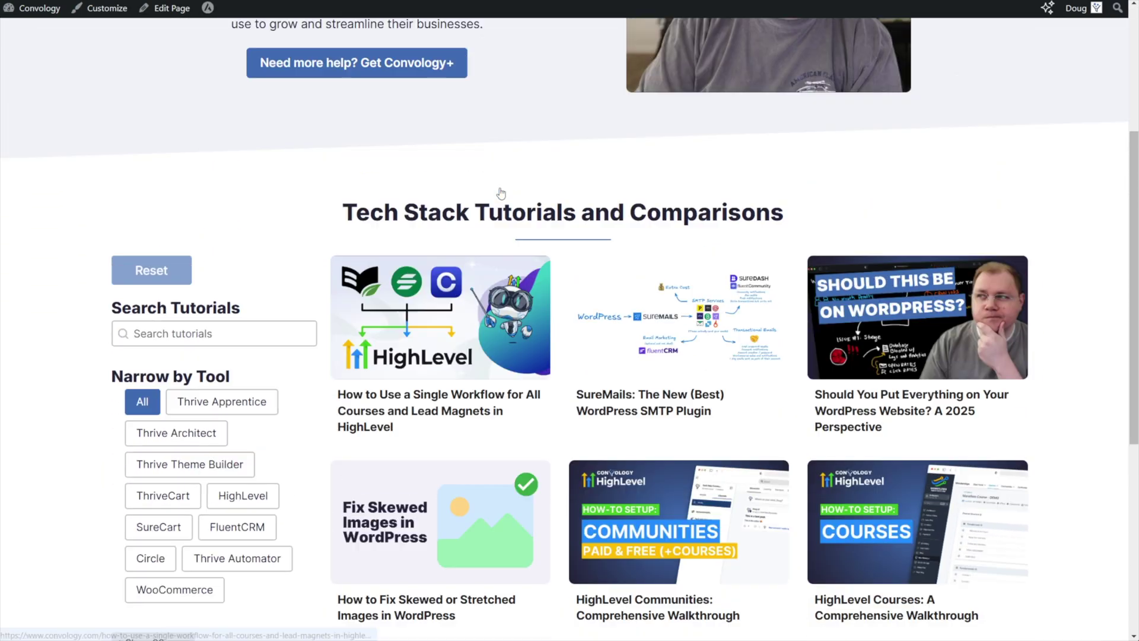
mouse_move(834, 65)
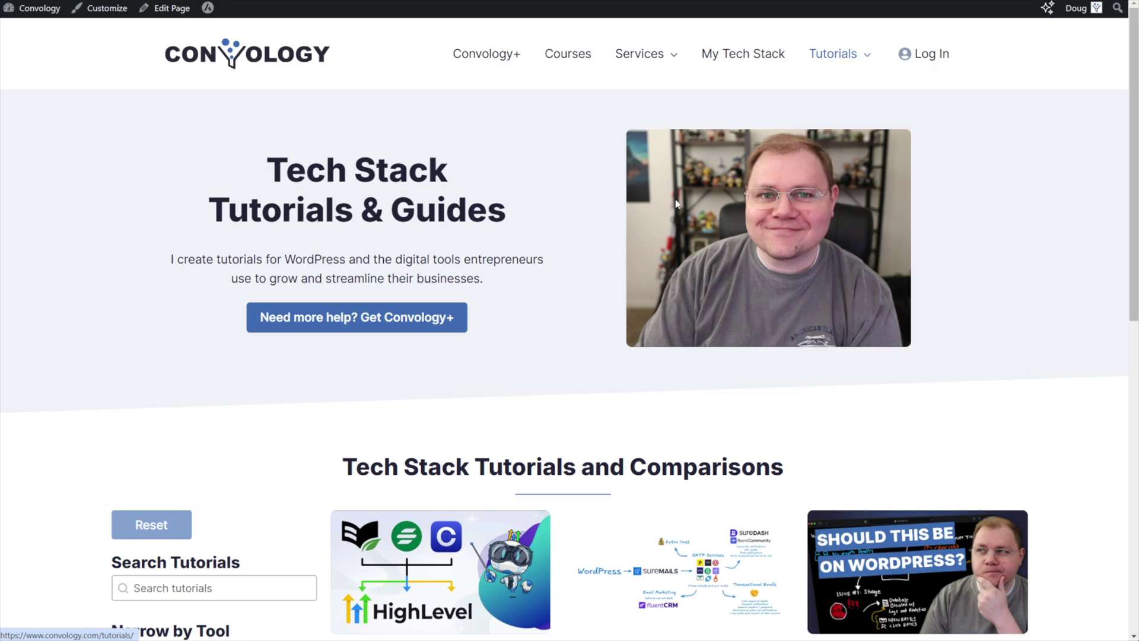
scroll(538, 287, "down", 6)
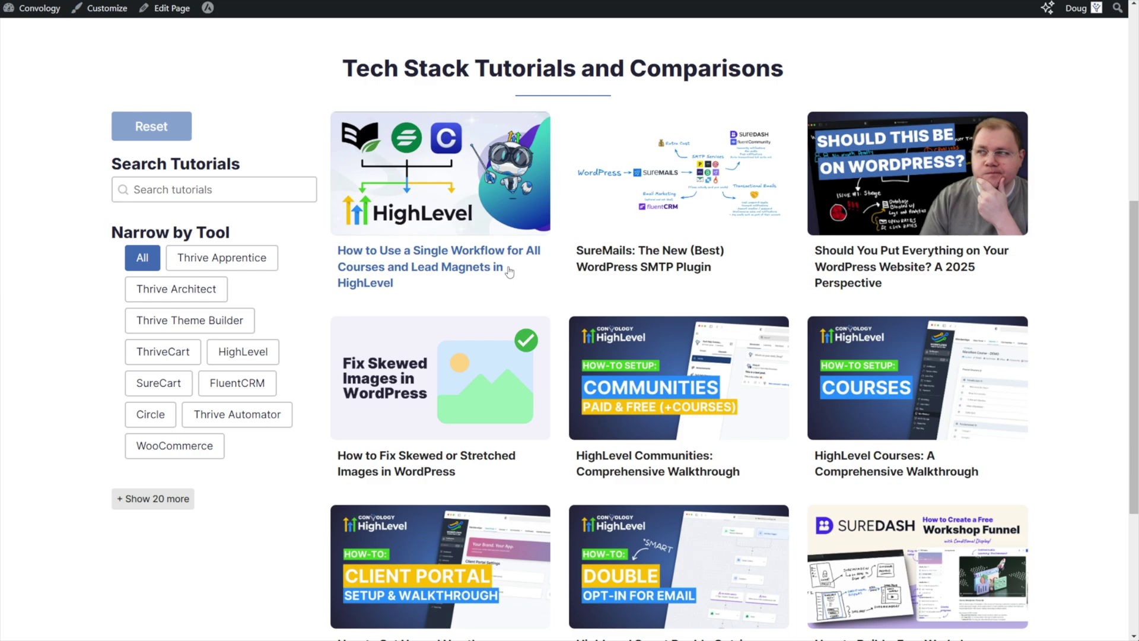
scroll(545, 377, "down", 6)
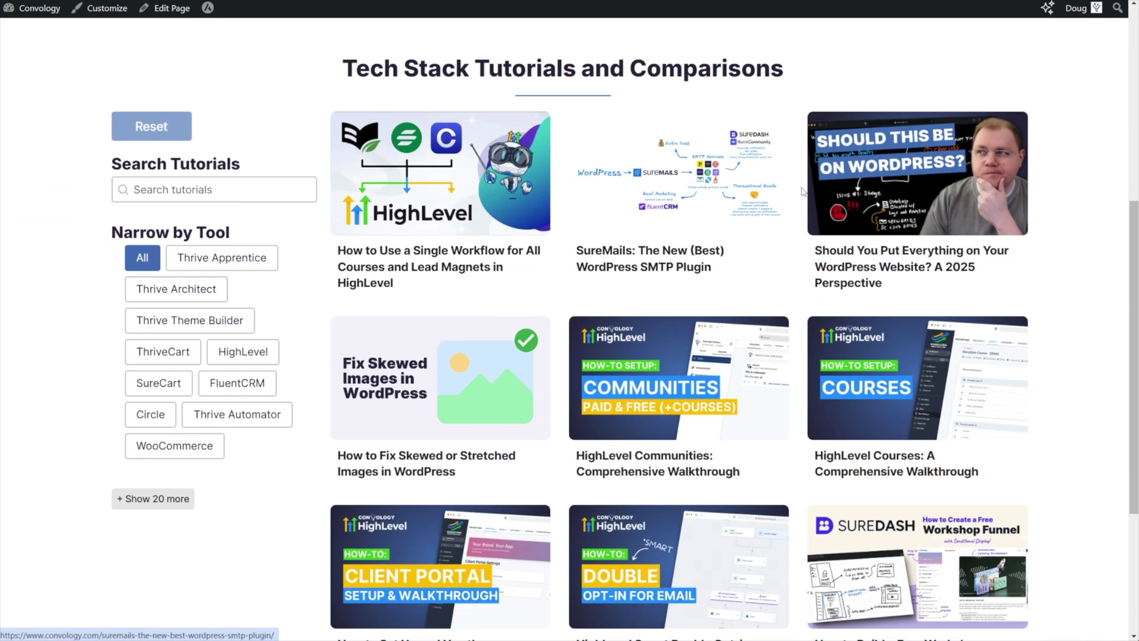
scroll(468, 178, "down", 3)
scroll(628, 208, "up", 2)
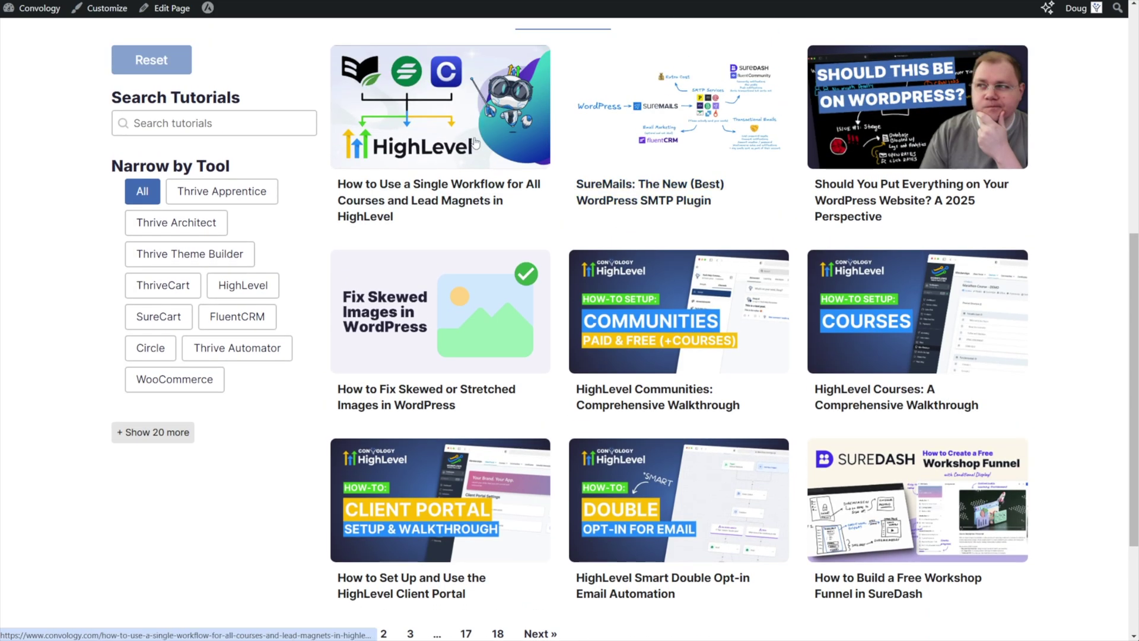
scroll(396, 201, "up", 2)
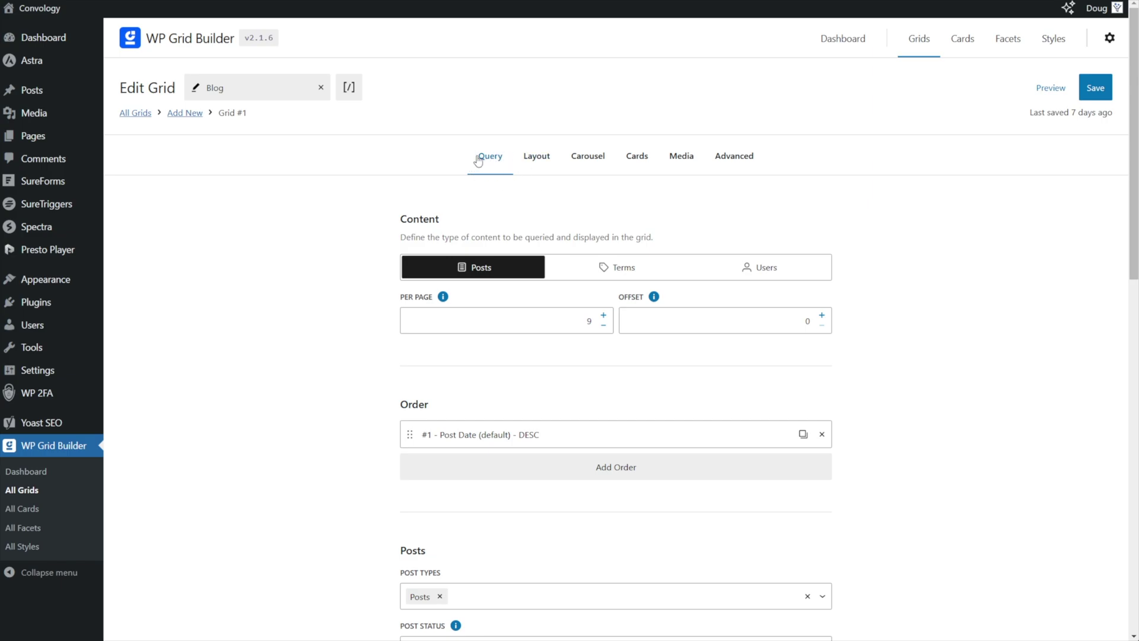
- Examine the Blog grid's Content query settings, including the content type and the number of posts per page
left_click_drag(398, 226, 449, 223)
left_click_drag(399, 297, 436, 305)
double_click(589, 321)
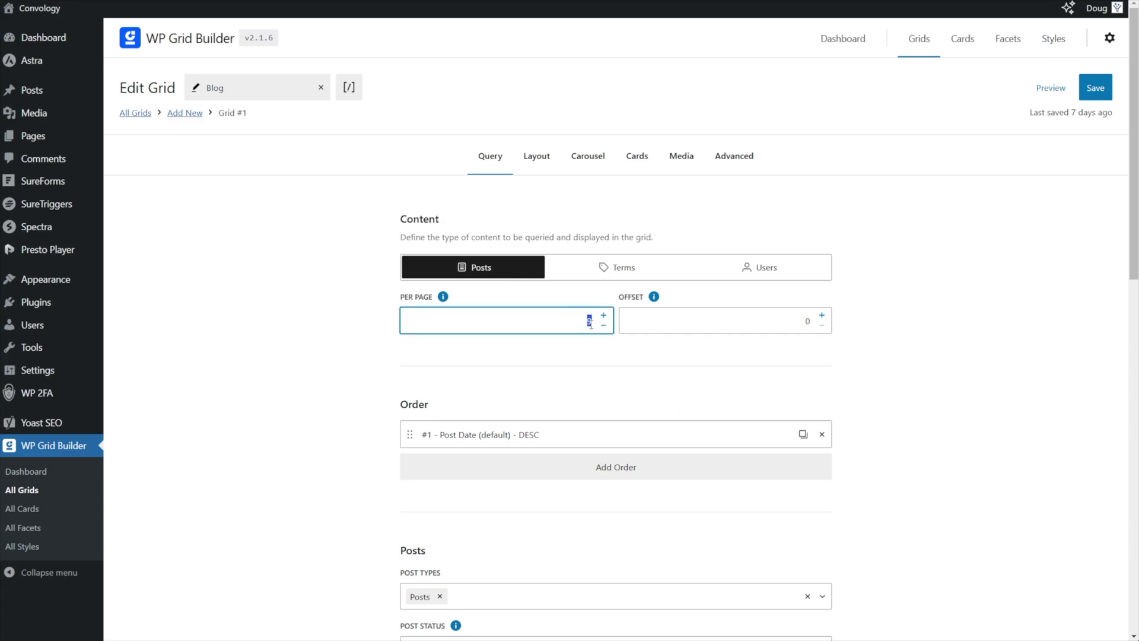
left_click(548, 304)
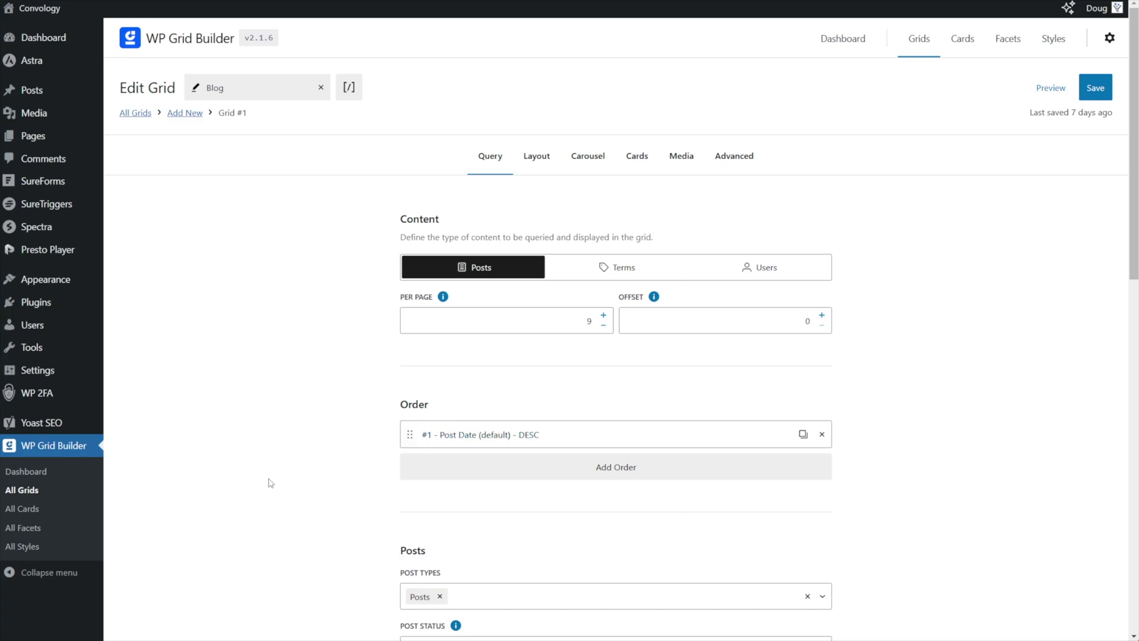
- Examine the Posts section of the grid query, comparing its post types with the Posts area of WordPress
scroll(270, 484, "down", 4)
left_click_drag(401, 285, 429, 290)
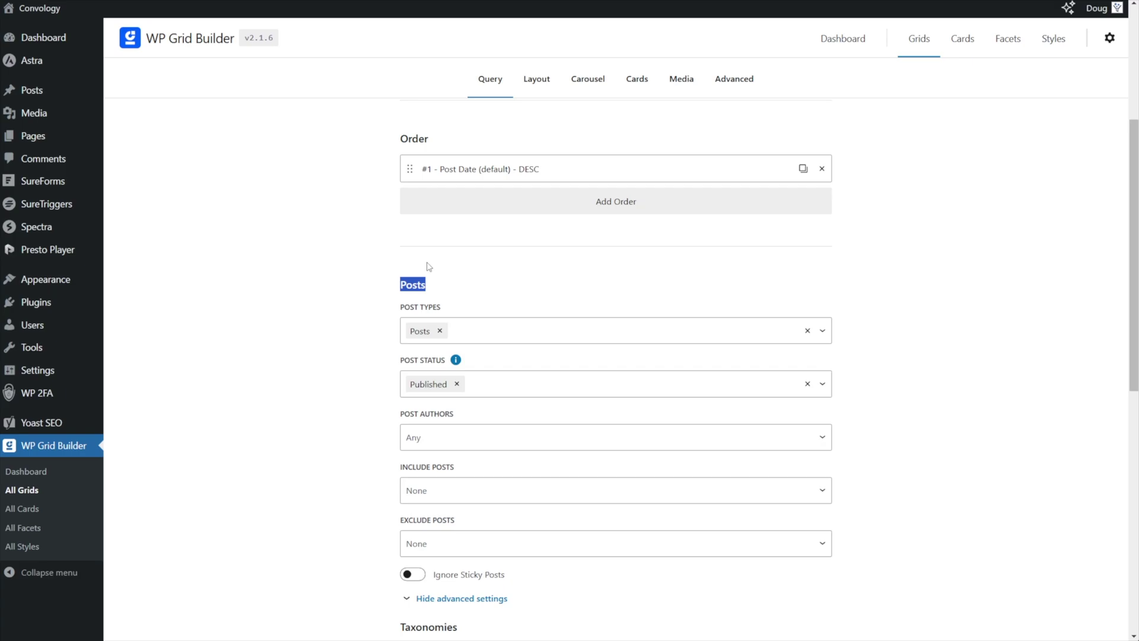
left_click_drag(400, 306, 455, 313)
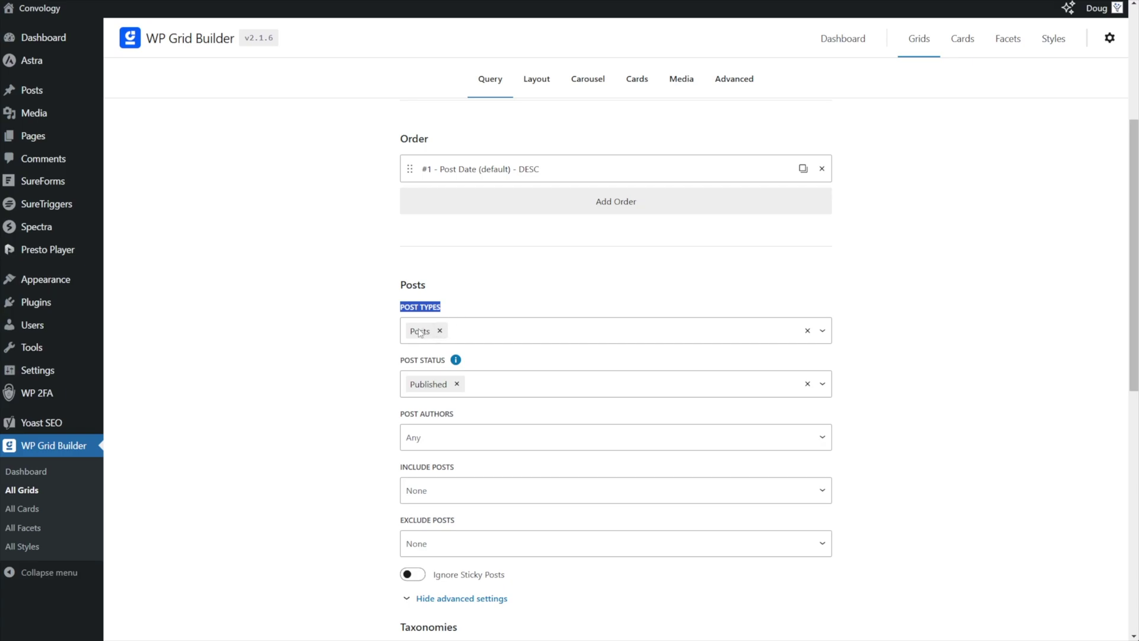
mouse_move(31, 92)
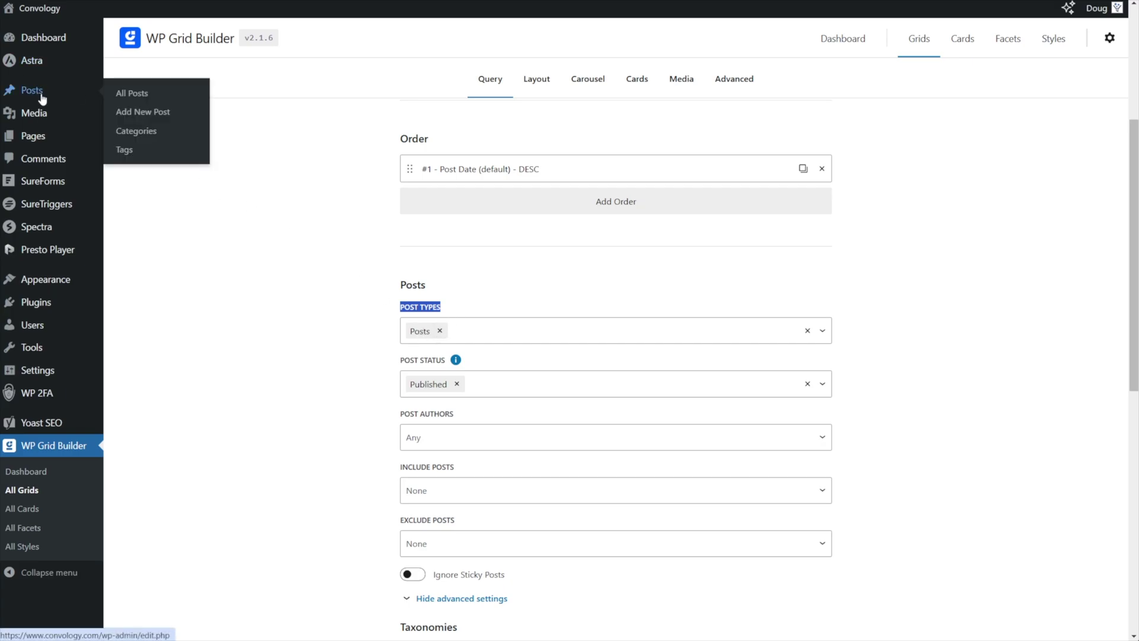
left_click(256, 377)
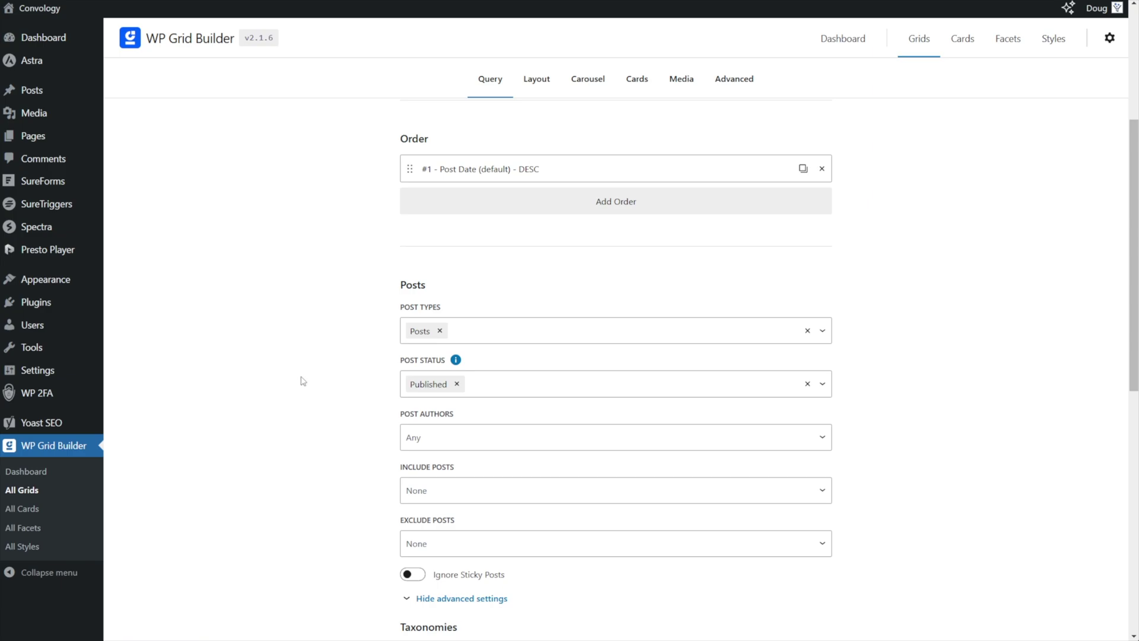
- Review the query's advanced taxonomy settings and compare them with the posts on the live Tutorials page
scroll(303, 381, "down", 2)
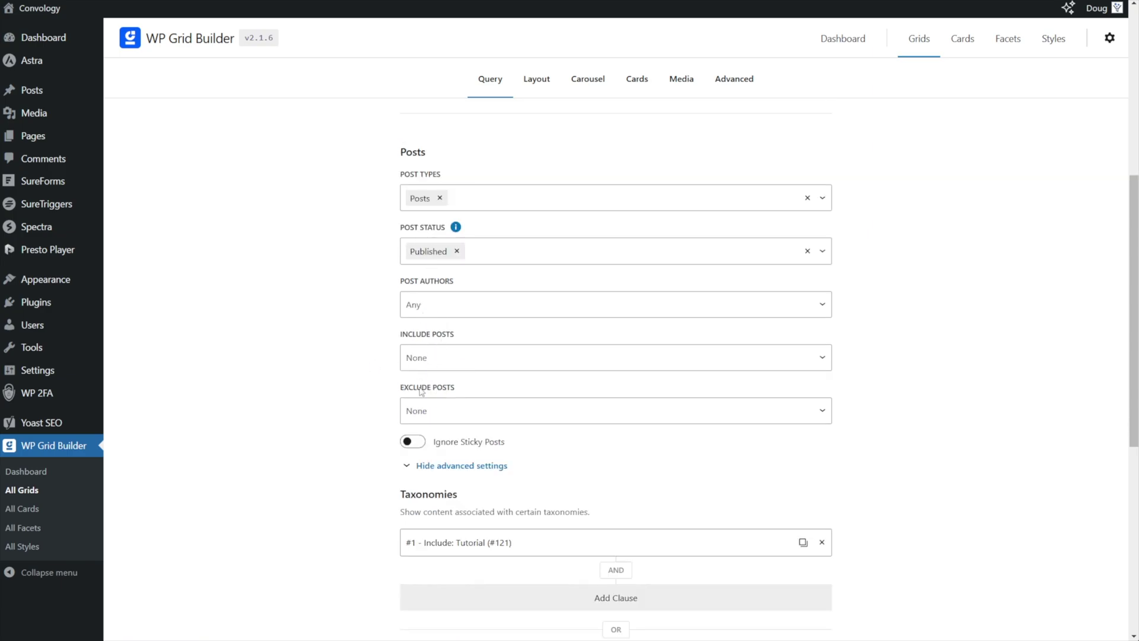
scroll(452, 452, "down", 1)
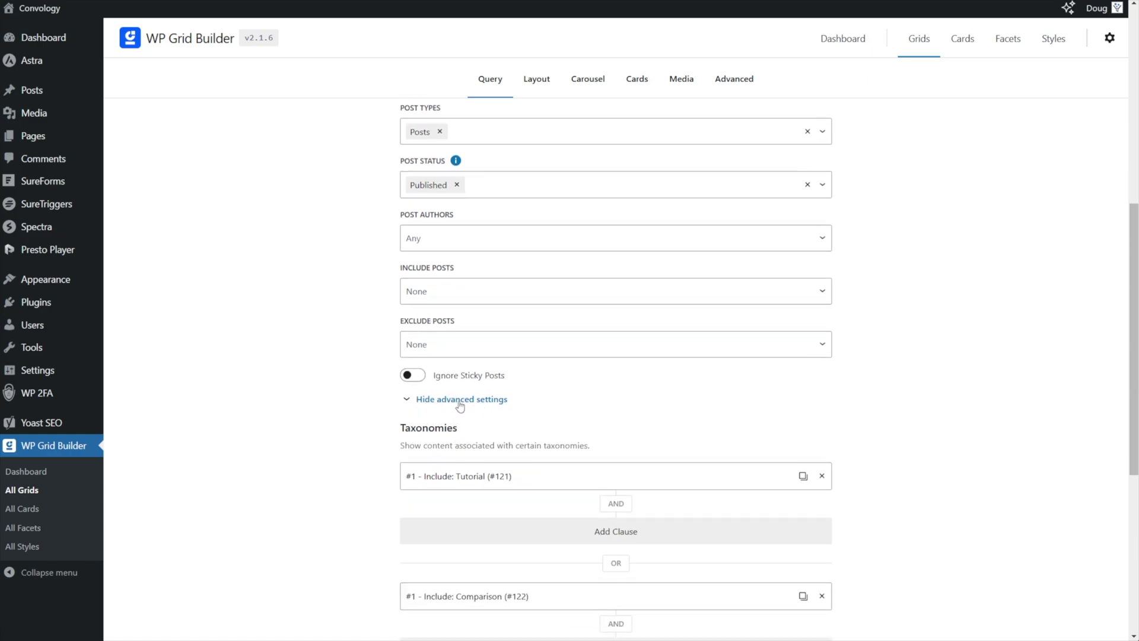
scroll(462, 380, "down", 3)
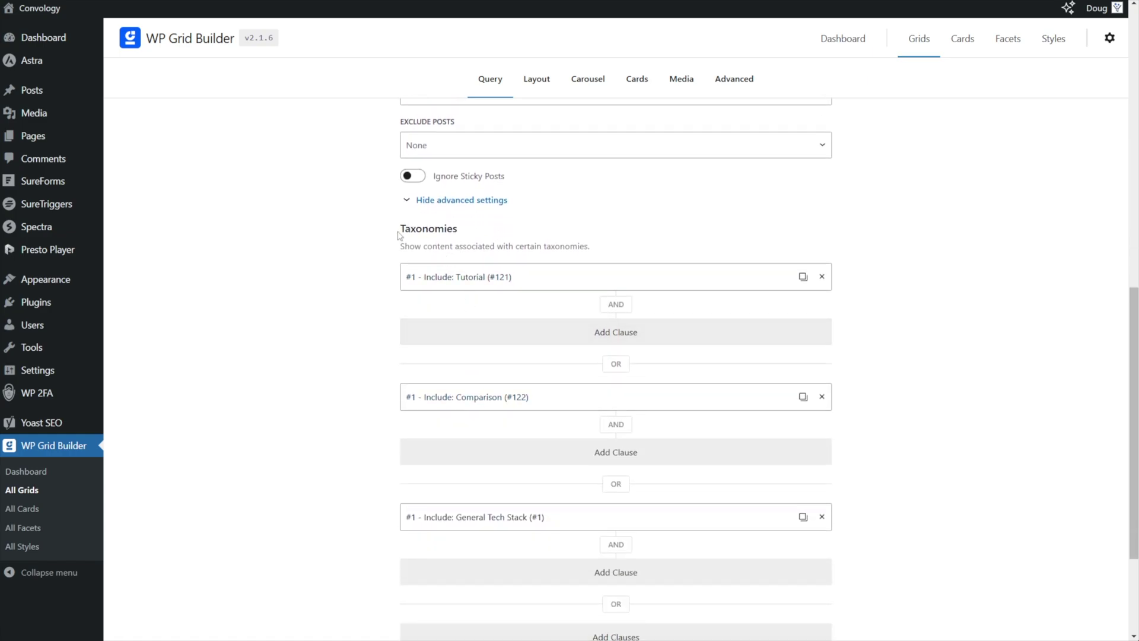
left_click_drag(399, 237, 473, 235)
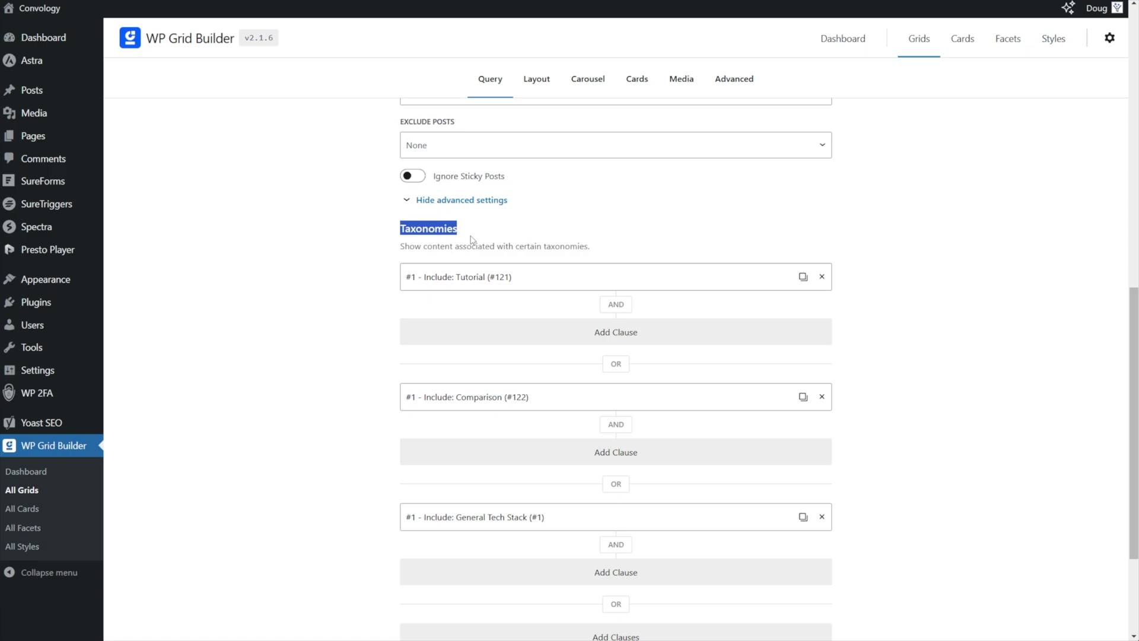
scroll(463, 237, "up", 3)
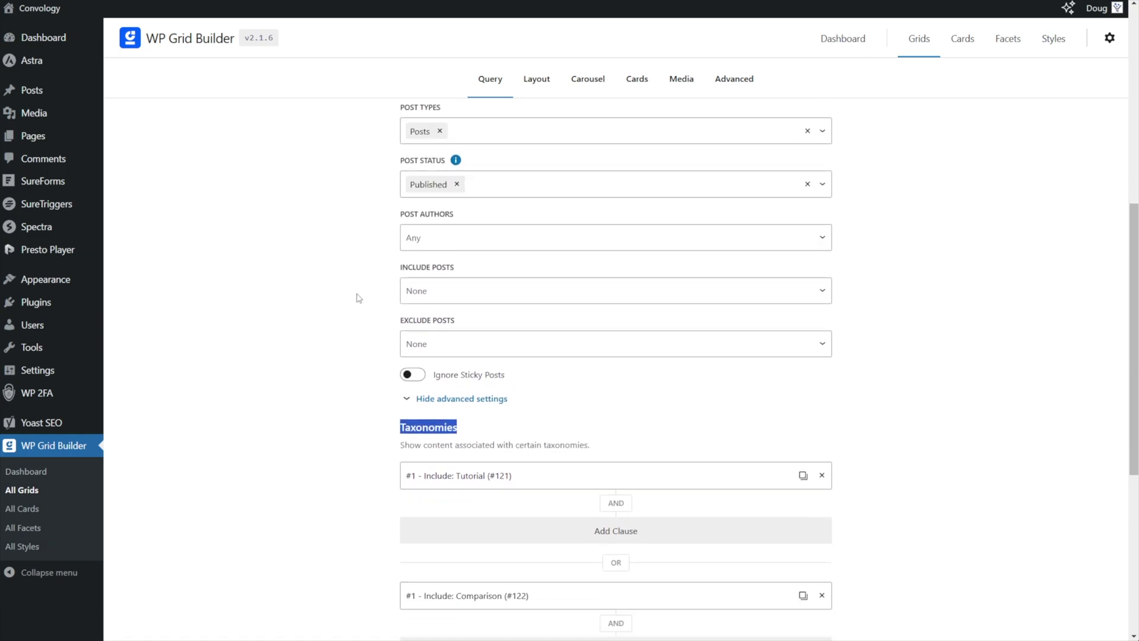
scroll(359, 298, "down", 3)
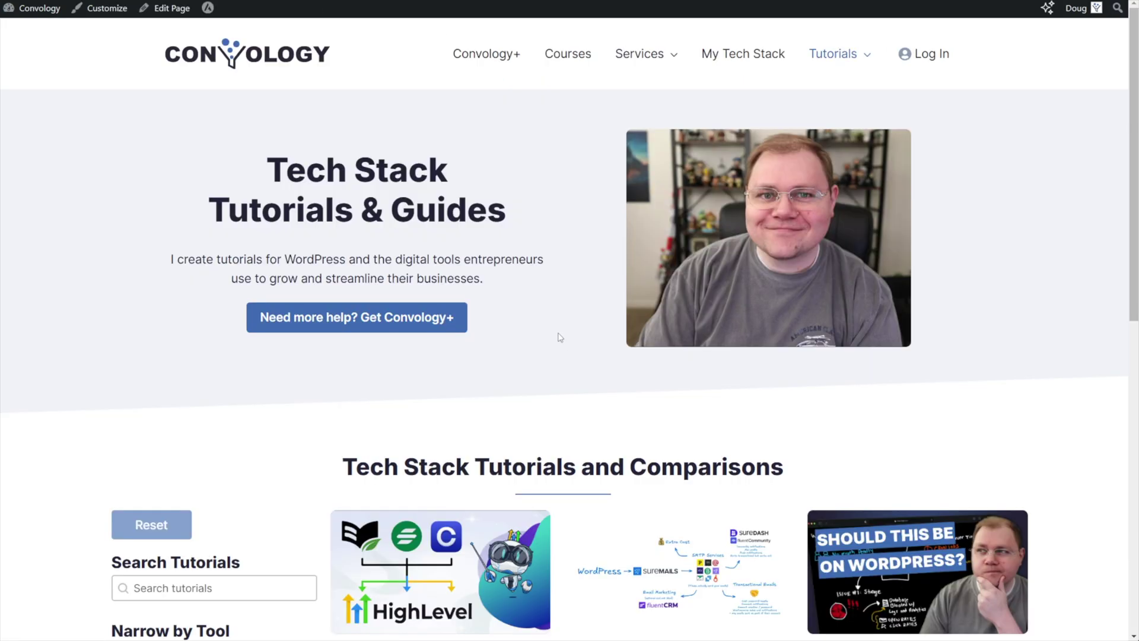
scroll(560, 336, "down", 5)
scroll(576, 333, "down", 2)
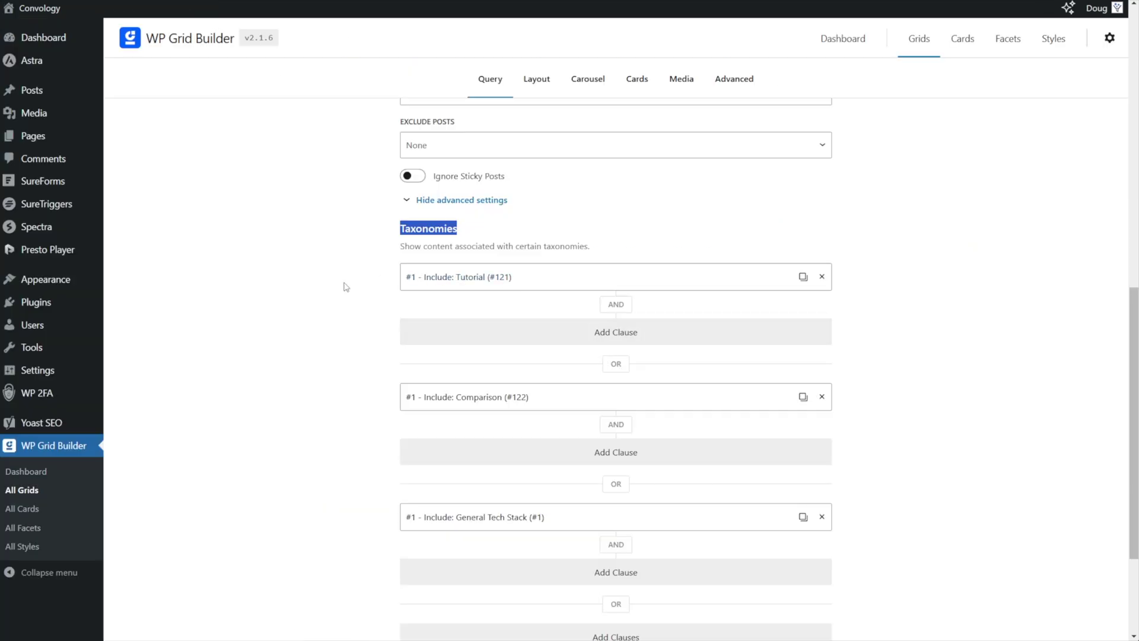
- Expand the Tutorial taxonomy clause and inspect its taxonomy terms and Include operator
left_click(372, 286)
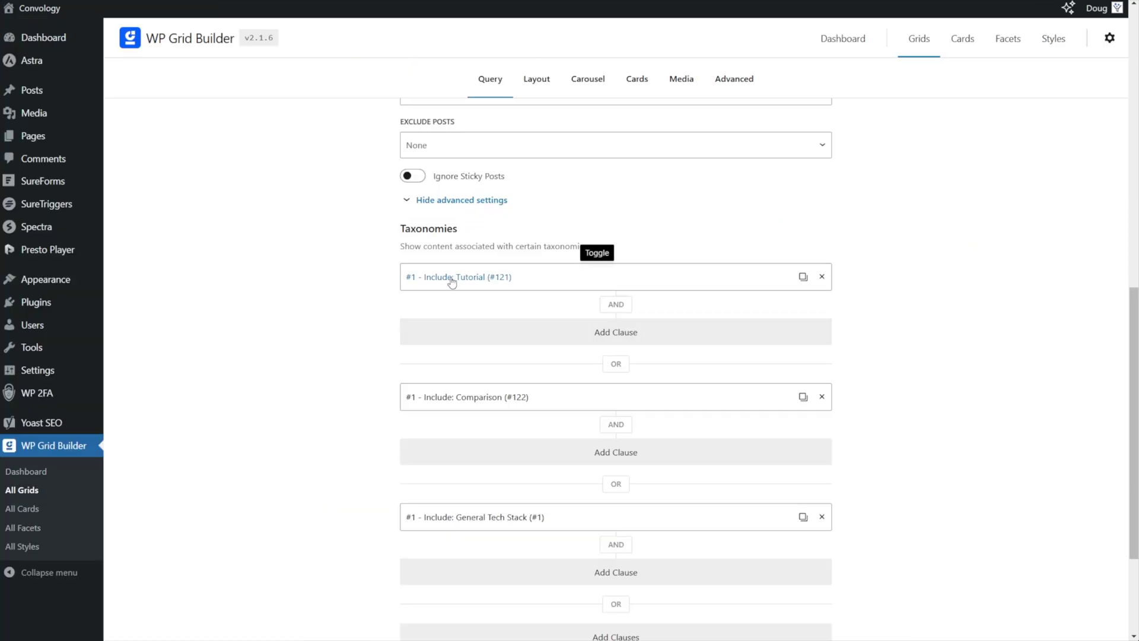
left_click(510, 283)
left_click(526, 335)
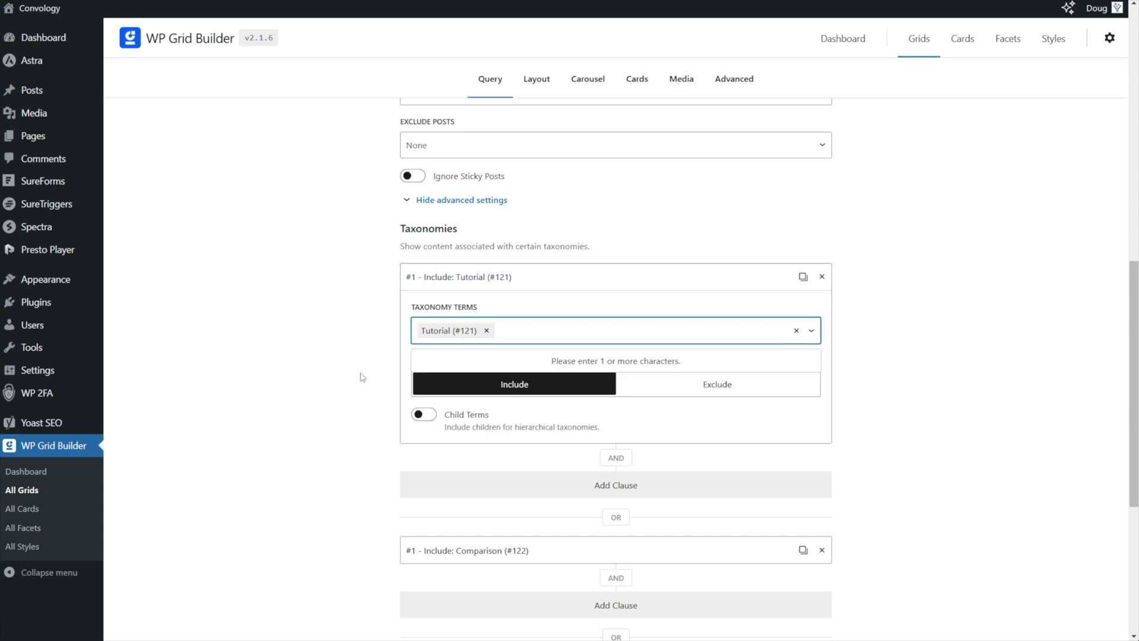
left_click(289, 362)
scroll(368, 490, "down", 1)
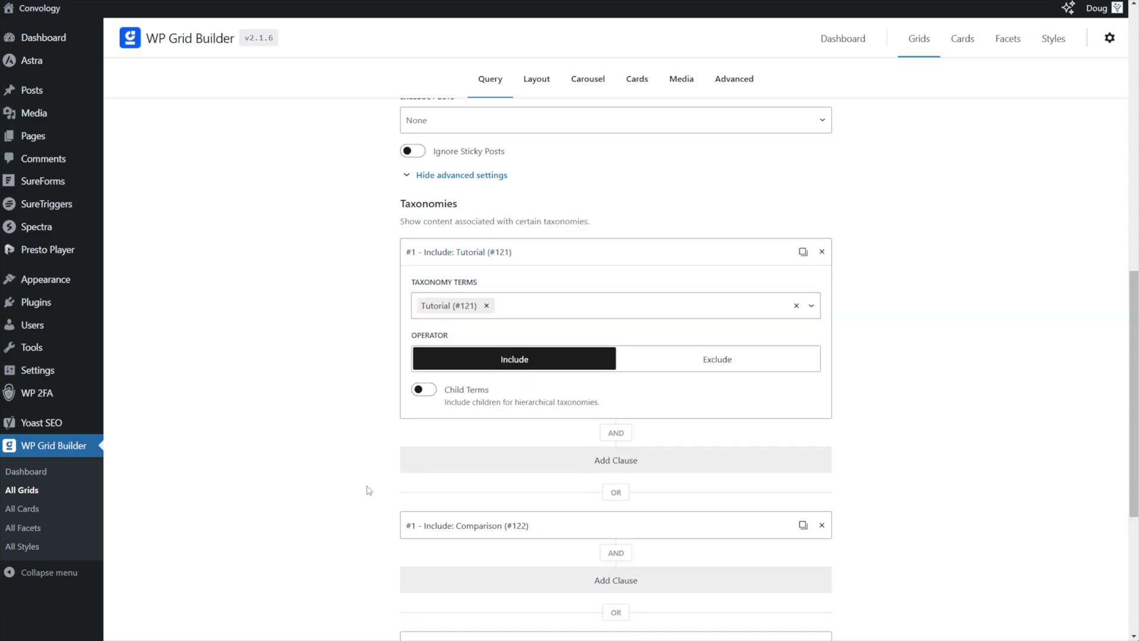
- Examine how OR relations combine the Tutorial, Comparison and General Tech Stack taxonomy clauses
scroll(368, 490, "down", 2)
left_click_drag(606, 386, 623, 386)
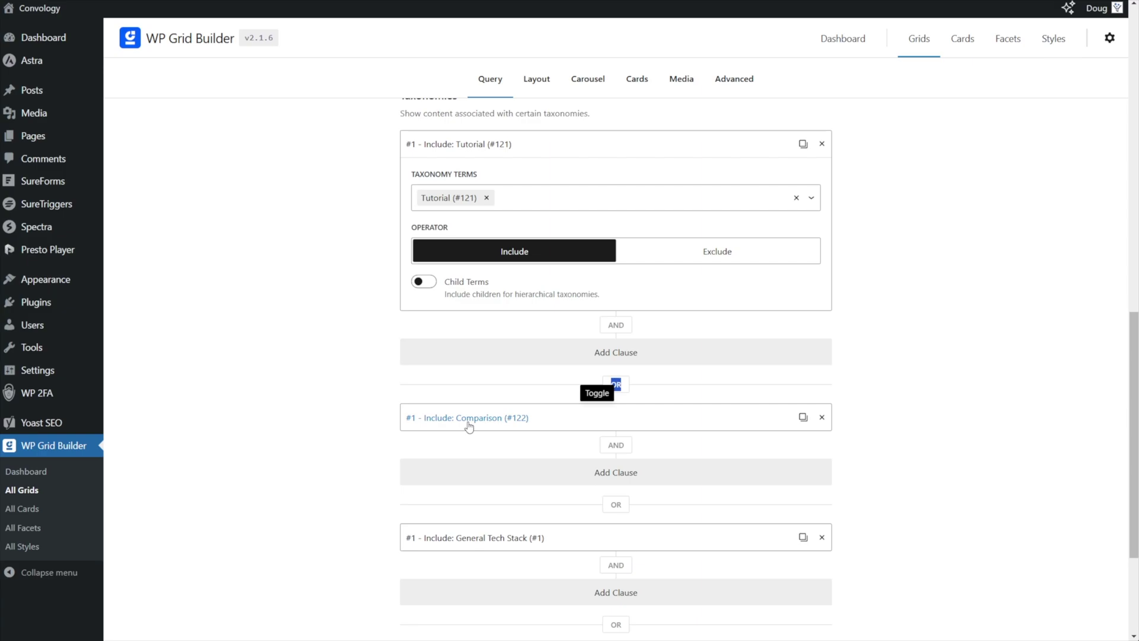
scroll(593, 374, "up", 1)
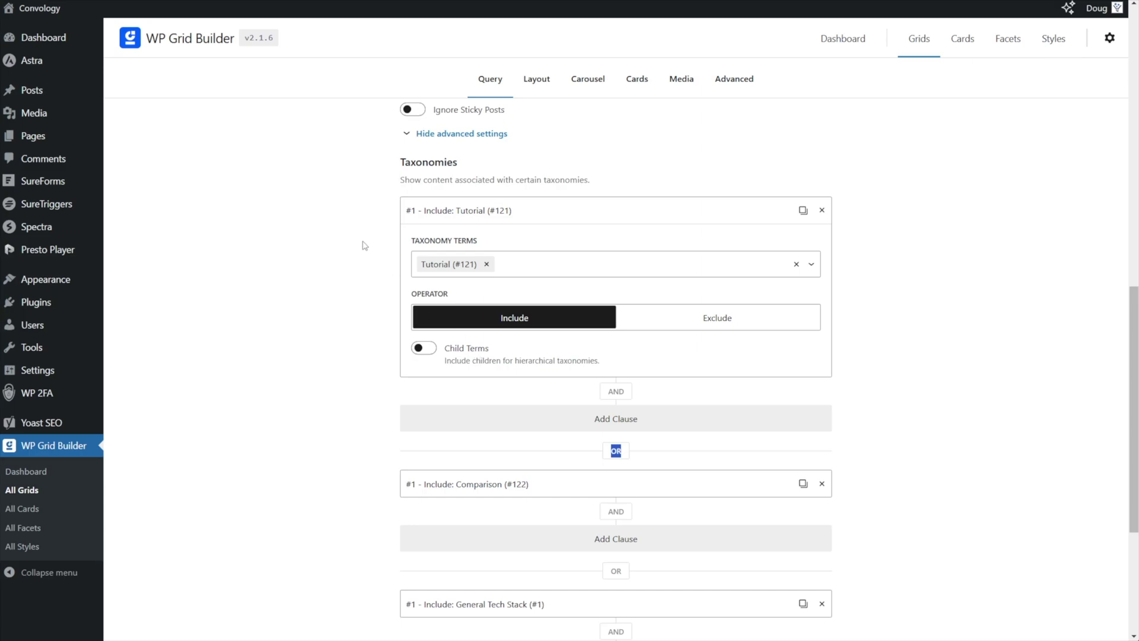
scroll(381, 261, "up", 7)
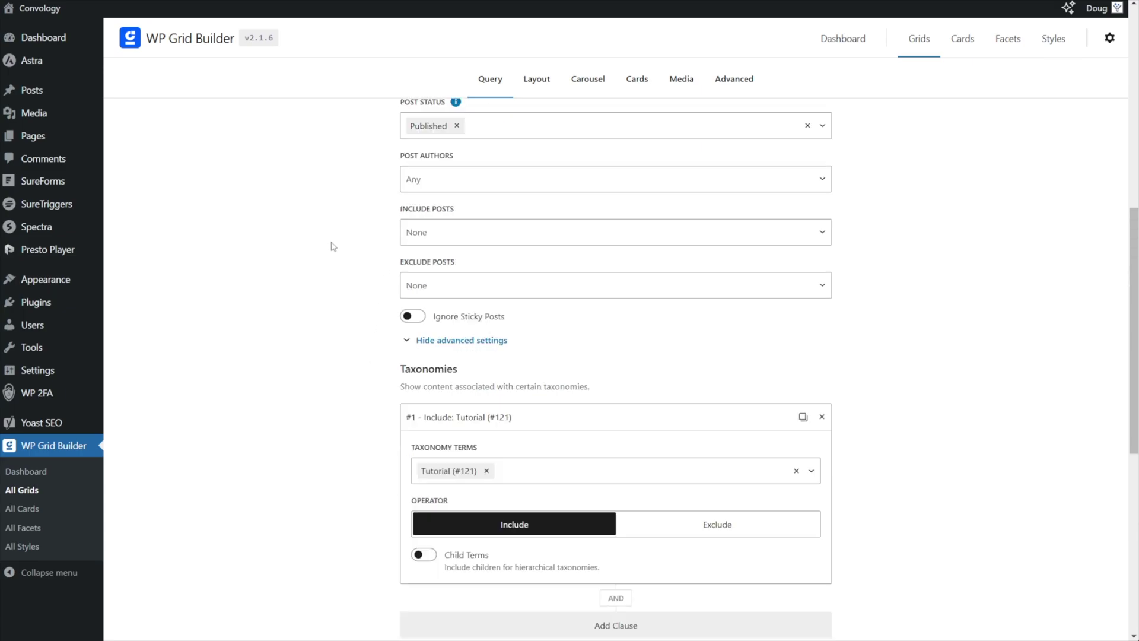
- Open the Blog grid's Layout settings and compare the column layout with the live Tutorials page
left_click(537, 79)
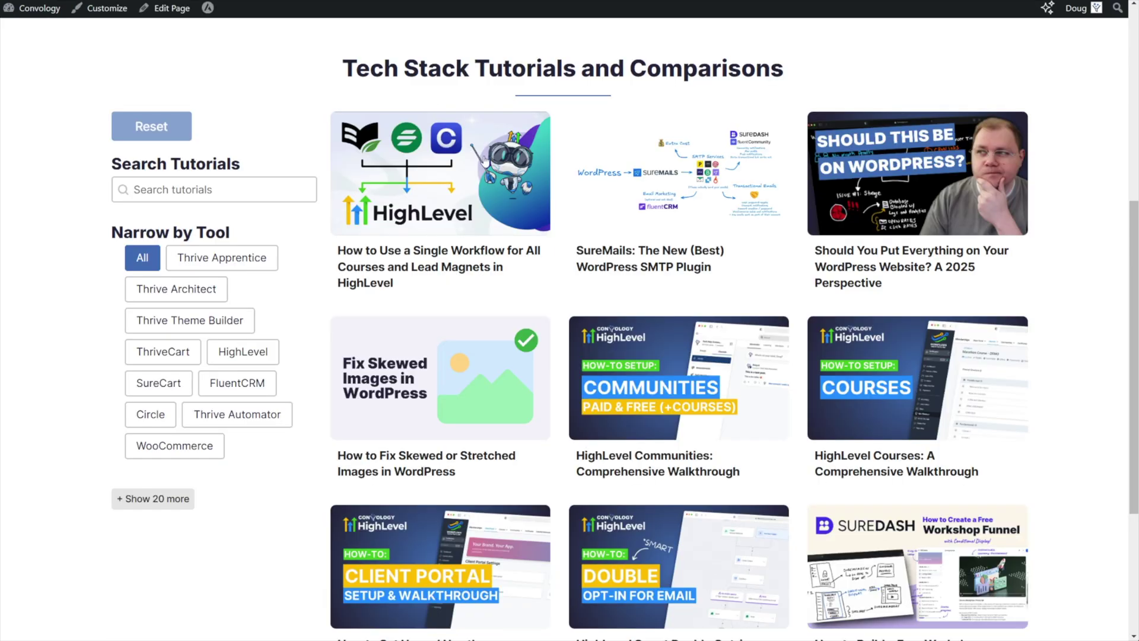
scroll(604, 352, "down", 1)
scroll(604, 352, "up", 1)
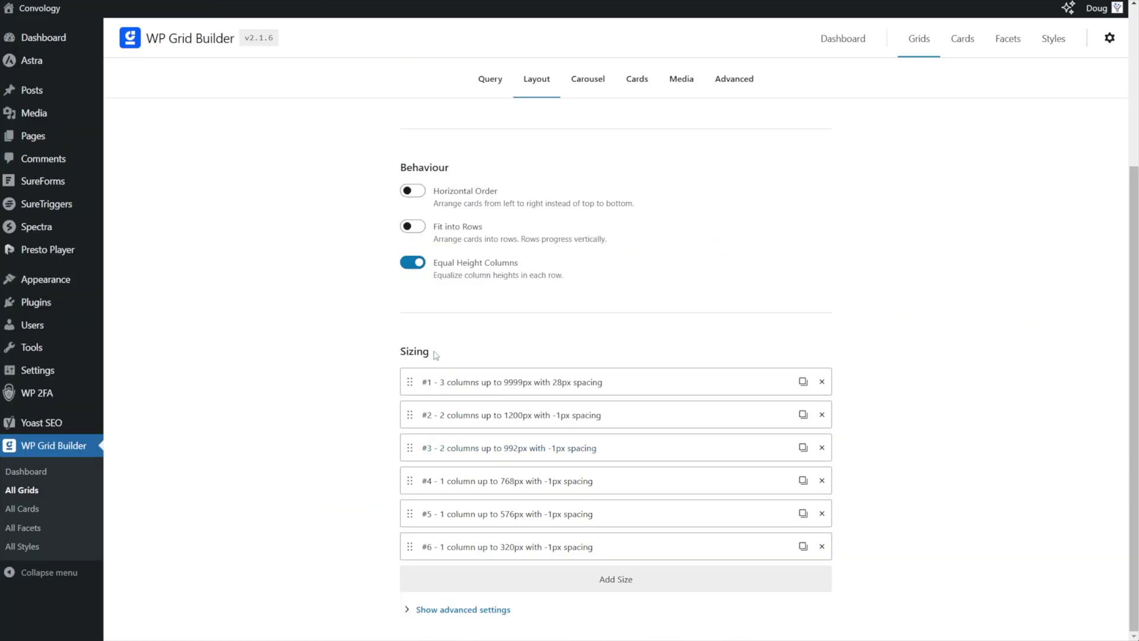
- Open the browser's device emulation for the live Tutorials page and set the dimensions to Responsive
left_click_drag(436, 354, 397, 355)
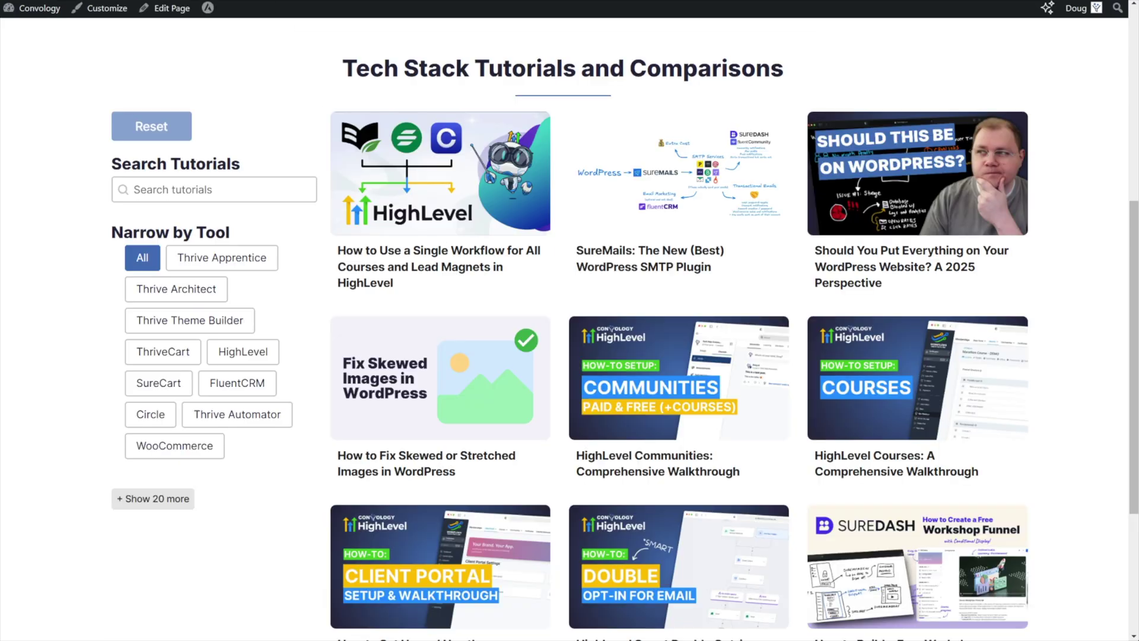
right_click(287, 102)
left_click(342, 440)
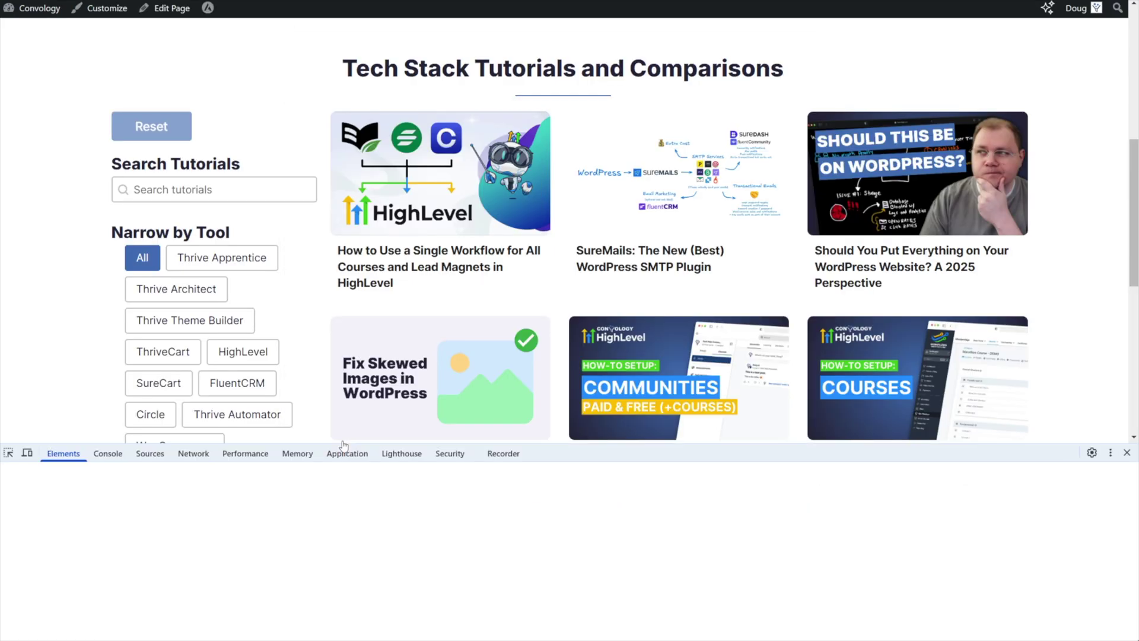
left_click(26, 454)
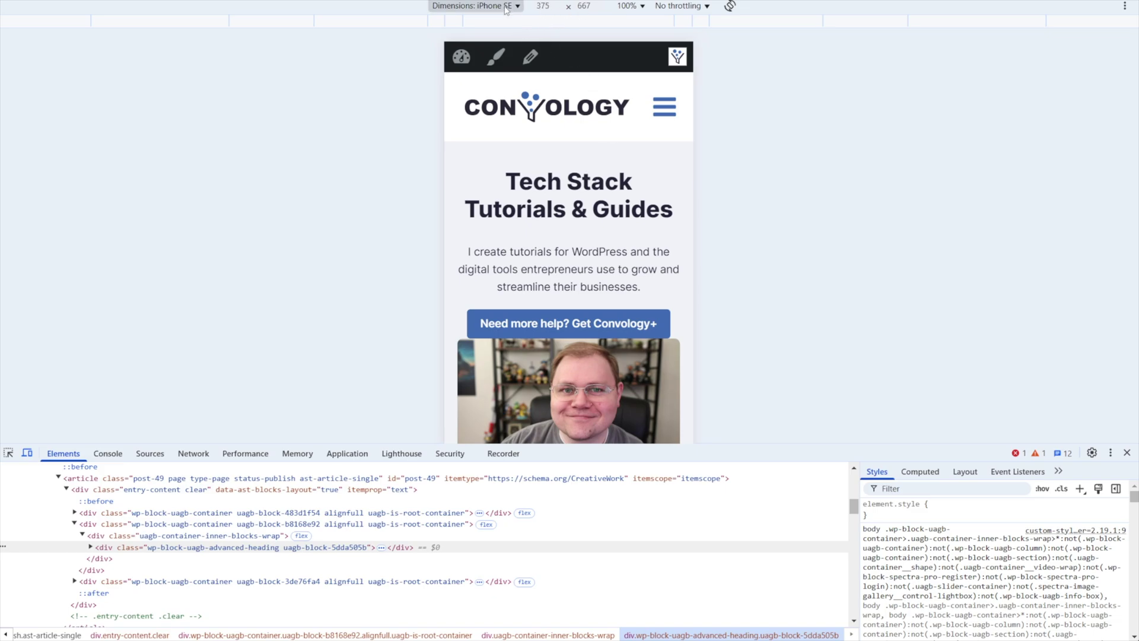
left_click(475, 6)
left_click(477, 30)
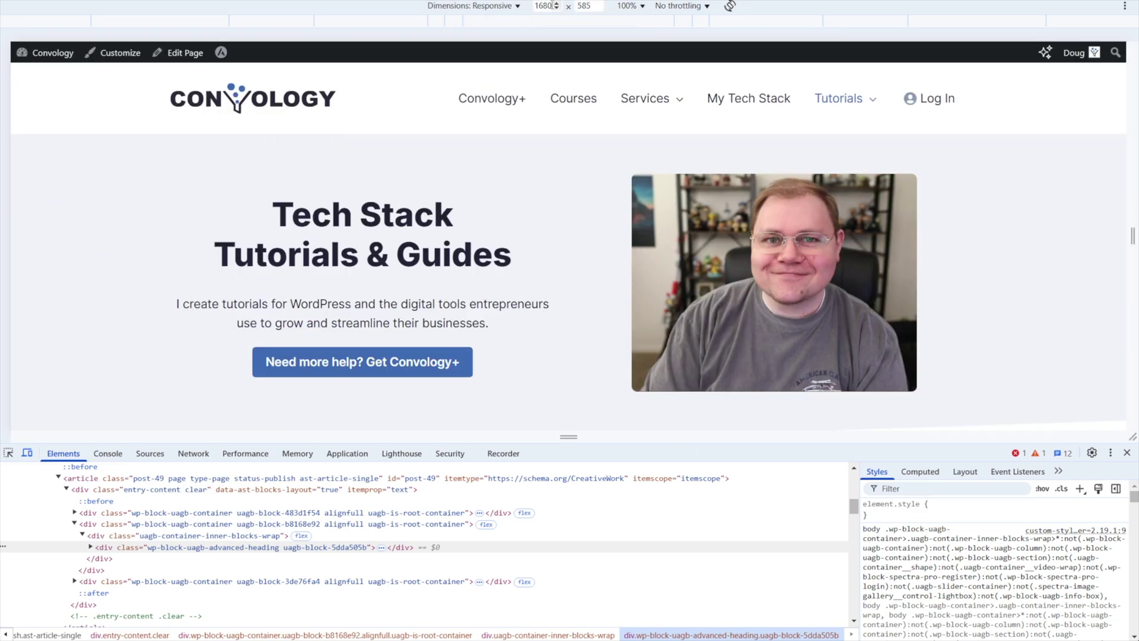
- Set the responsive preview width to 1200 px to check the grid's column count at that breakpoint
double_click(549, 6)
type("1200")
key("Return")
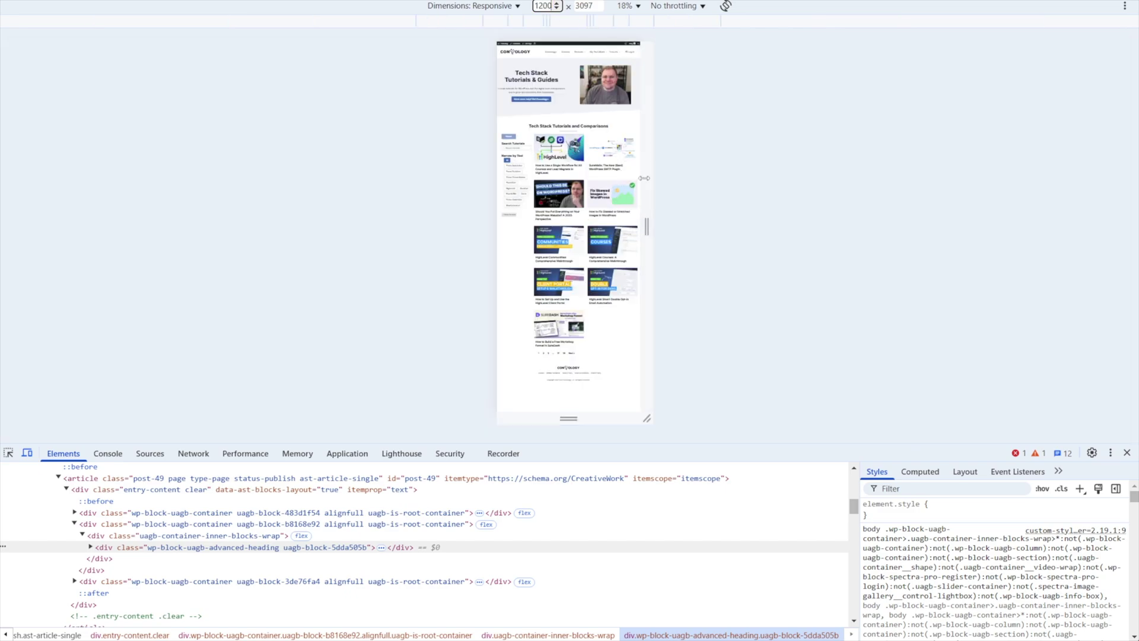
- Resize the responsive preview above and around the 1200 px breakpoint, including a 100% zoom view, to compare the grid's columns
left_click_drag(646, 237, 994, 244)
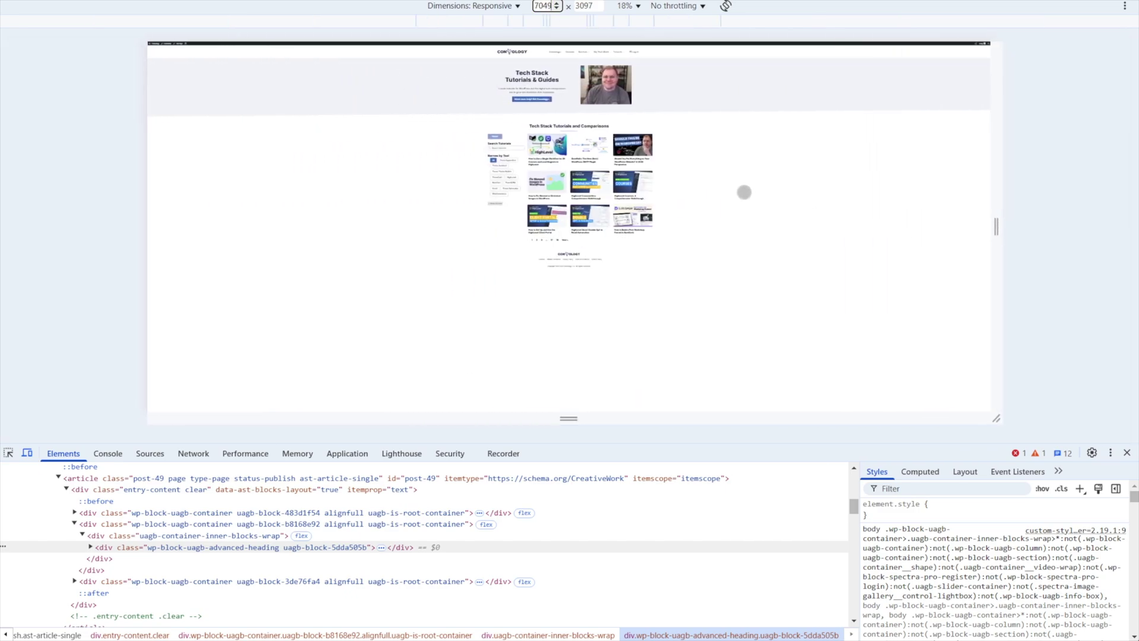
left_click(642, 8)
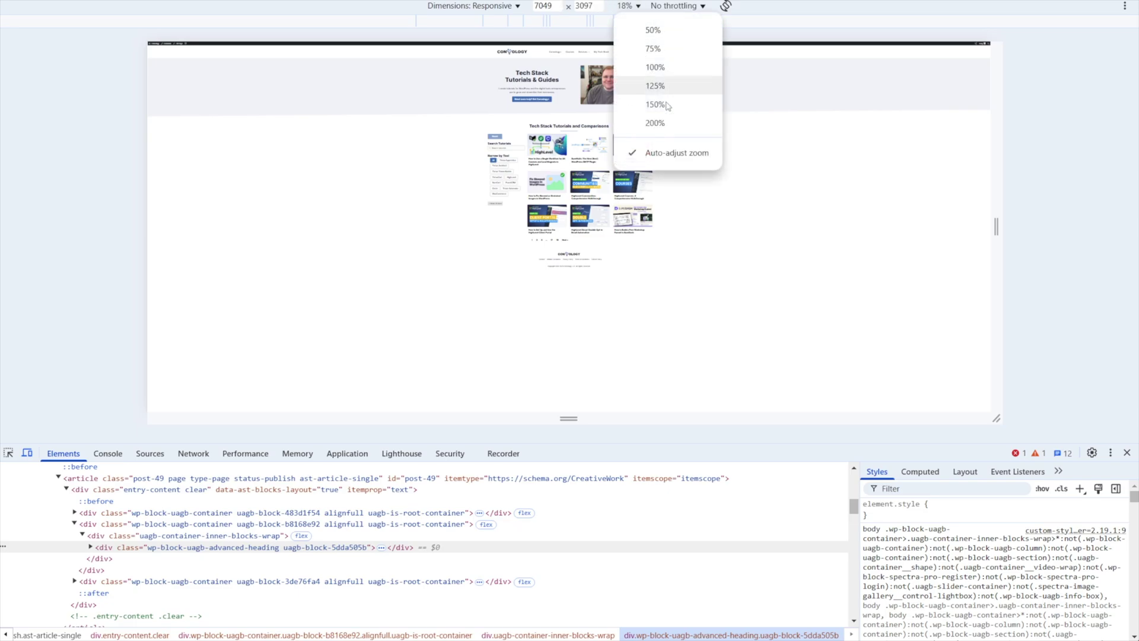
left_click(669, 66)
scroll(685, 228, "down", 1)
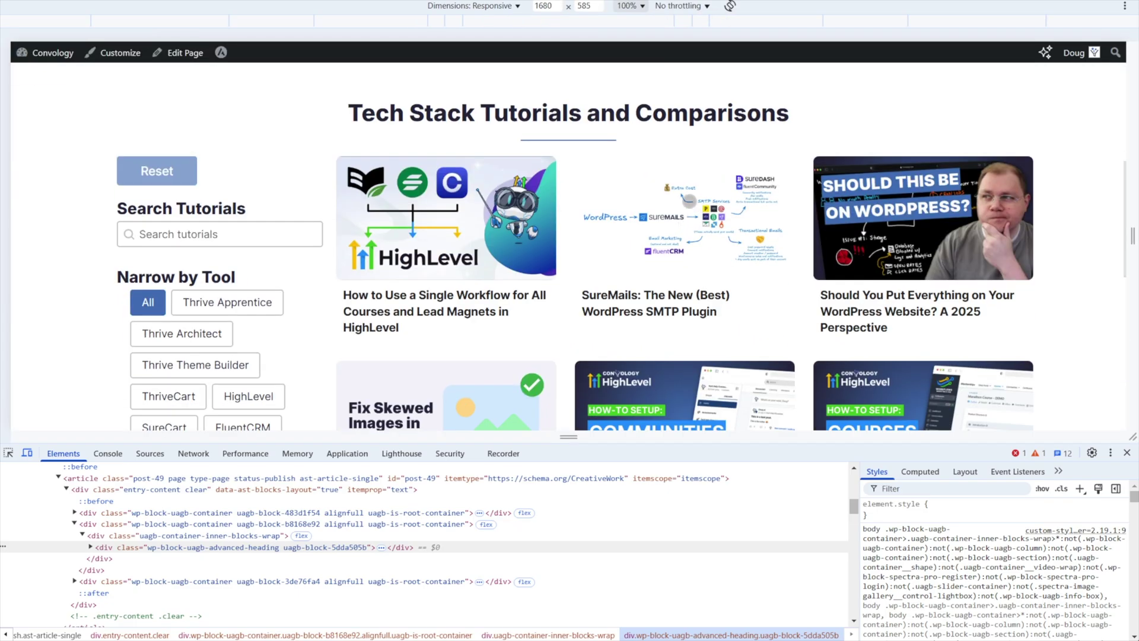
left_click(556, 8)
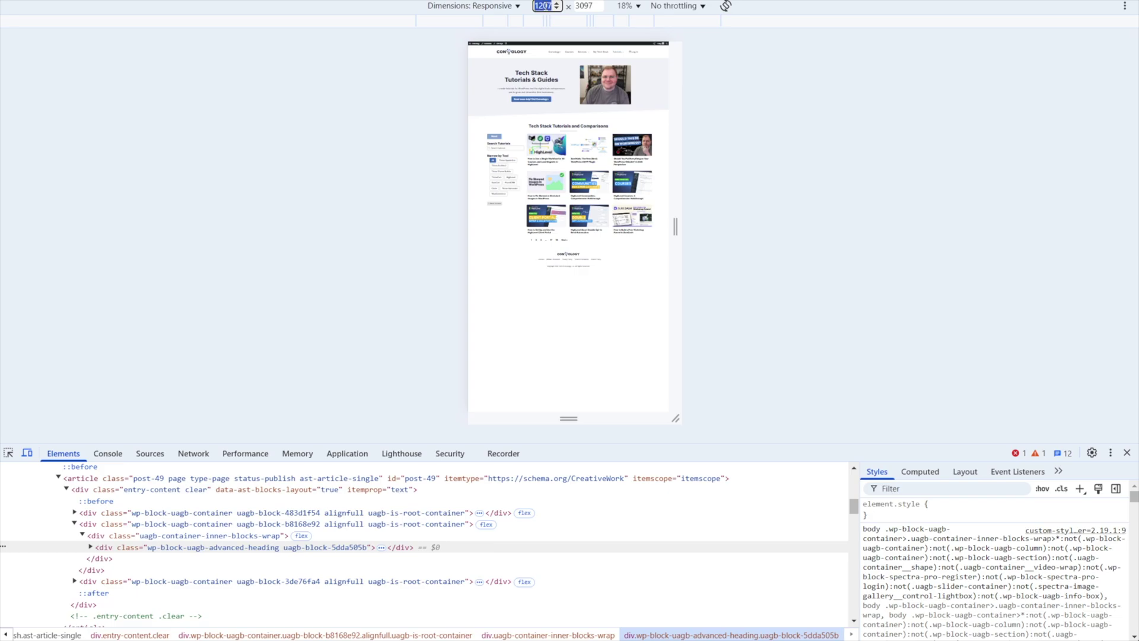
key("Return")
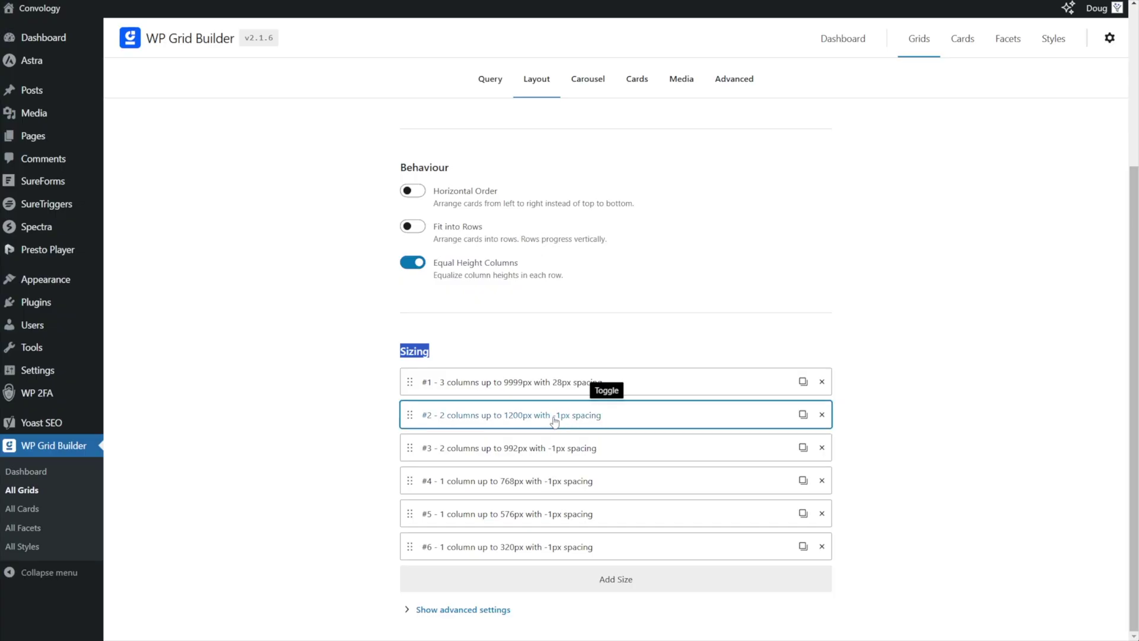
- Inspect the browser width, columns and inherited spacing settings of the 1200px and 768px sizing entries in the Blog grid's layout
left_click(568, 420)
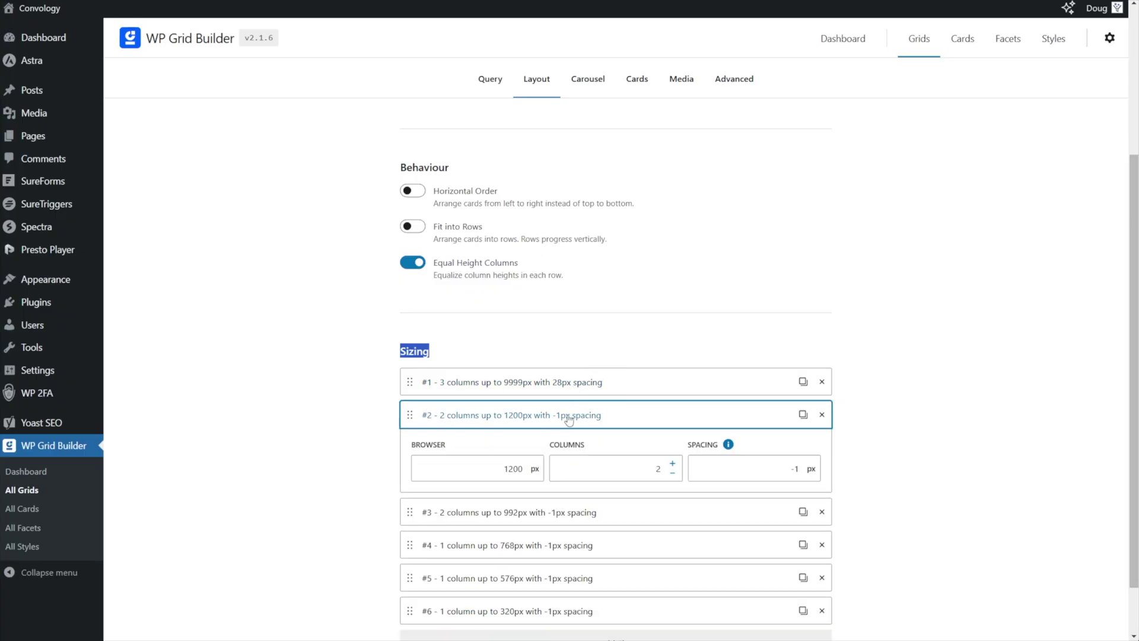
mouse_move(728, 448)
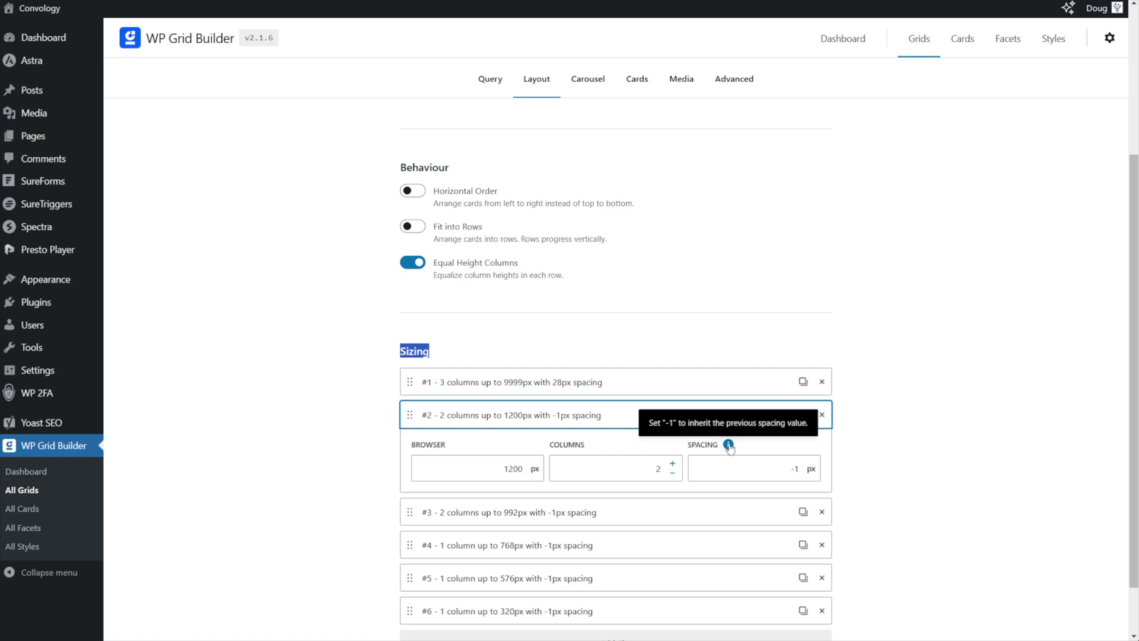
left_click(528, 419)
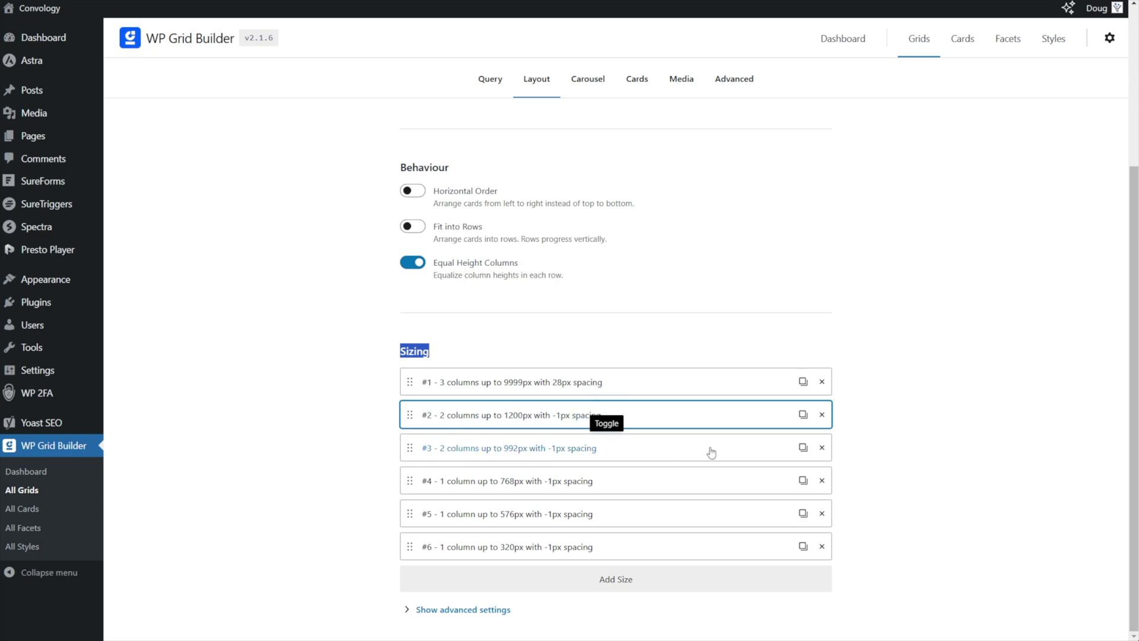
left_click(412, 446)
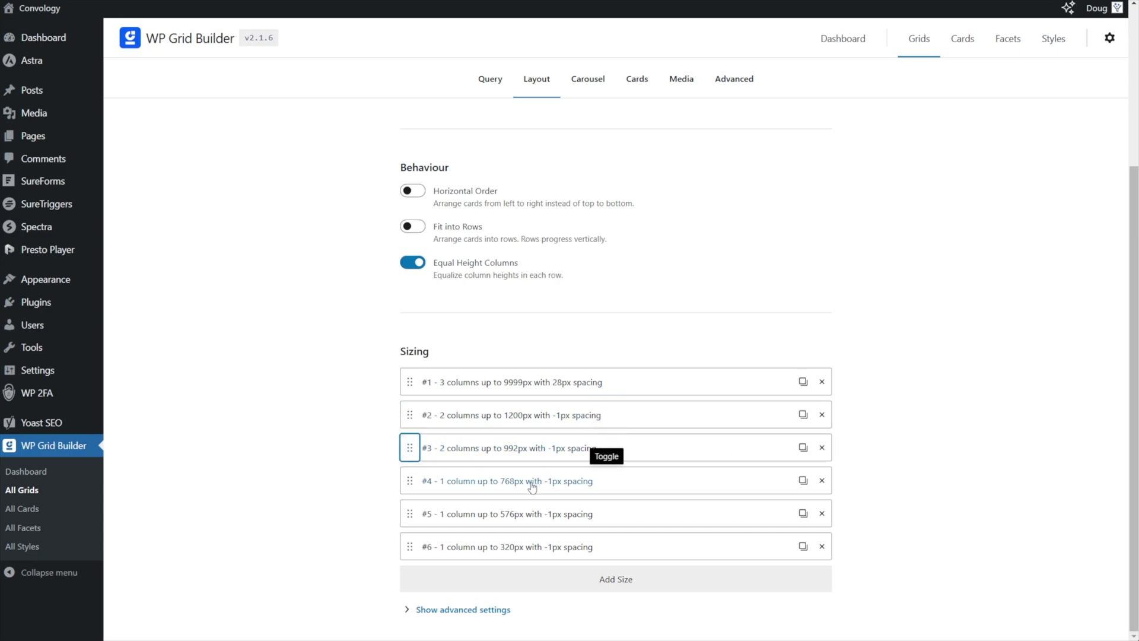
left_click(508, 482)
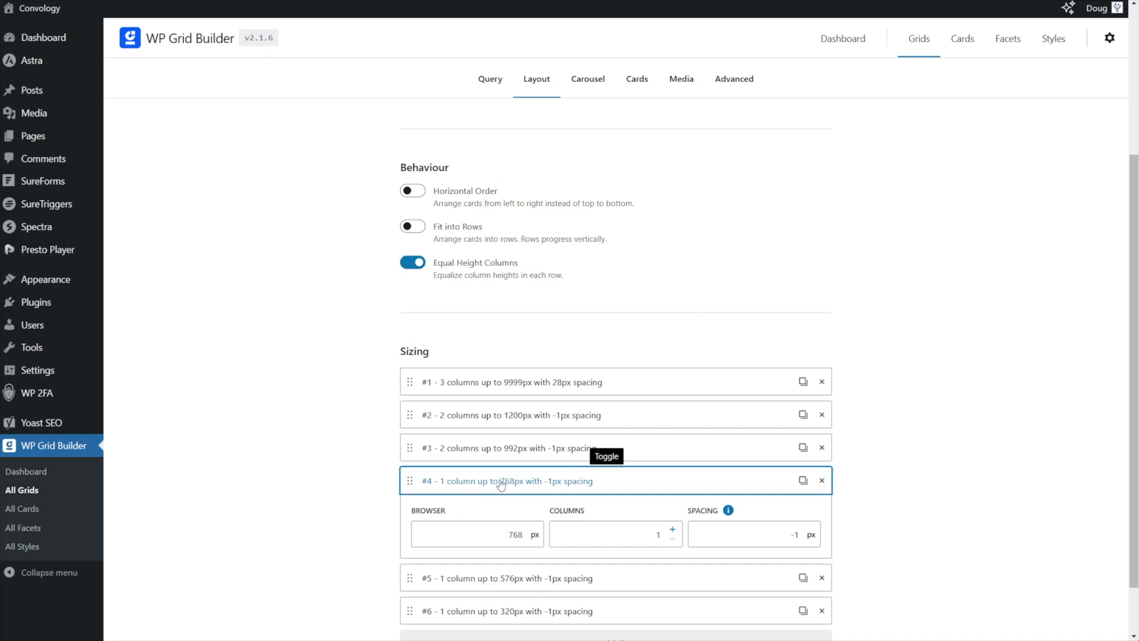
- Show the Layout's advanced settings and compare the Builder's Blog Pagination area with the pagination on the live Tutorials page
scroll(476, 479, "down", 1)
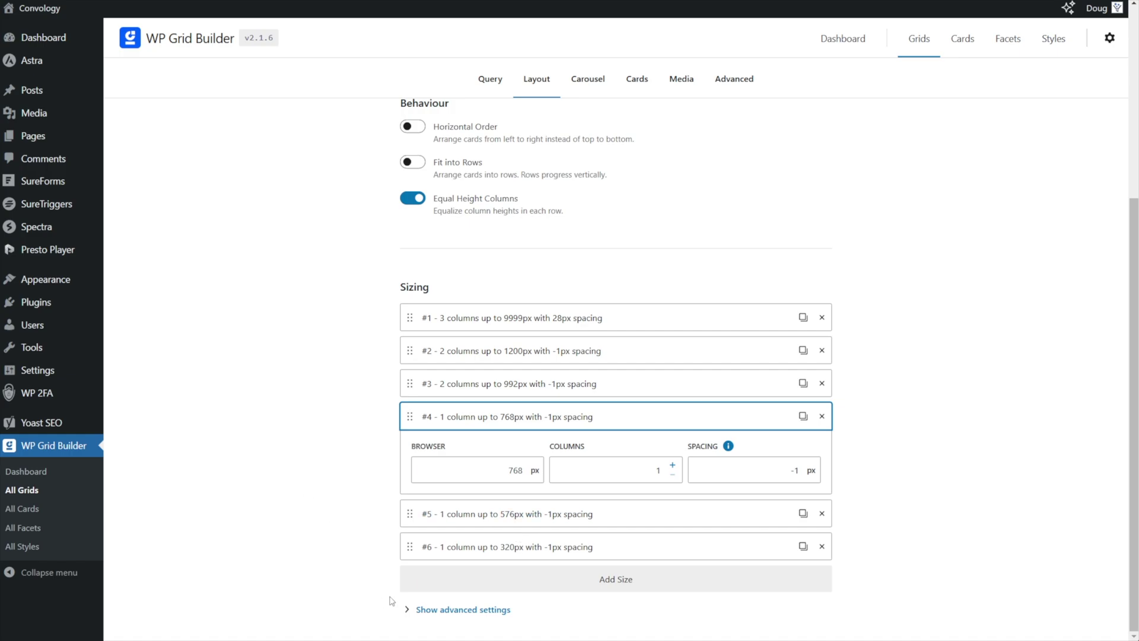
left_click(422, 610)
scroll(295, 541, "down", 3)
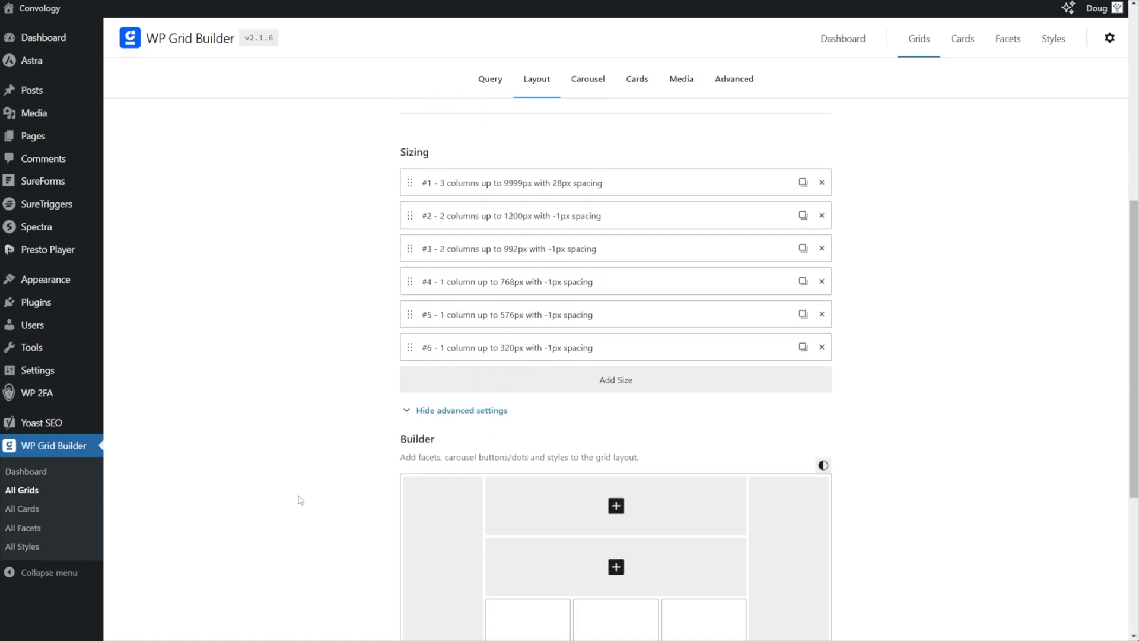
scroll(284, 504, "down", 4)
scroll(275, 465, "up", 1)
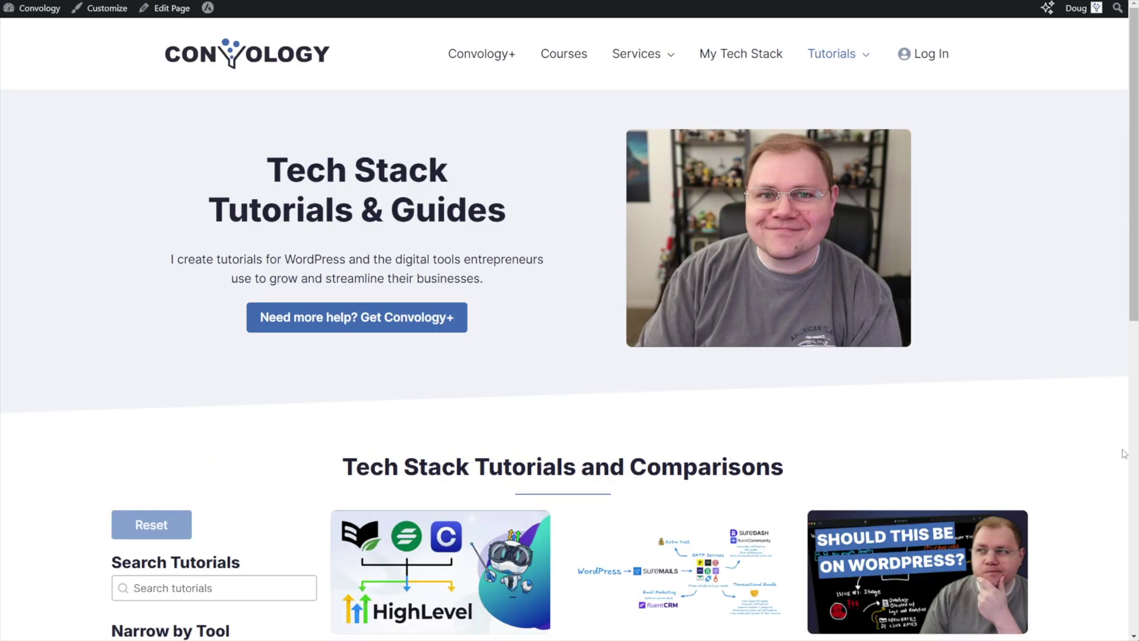
scroll(516, 422, "down", 10)
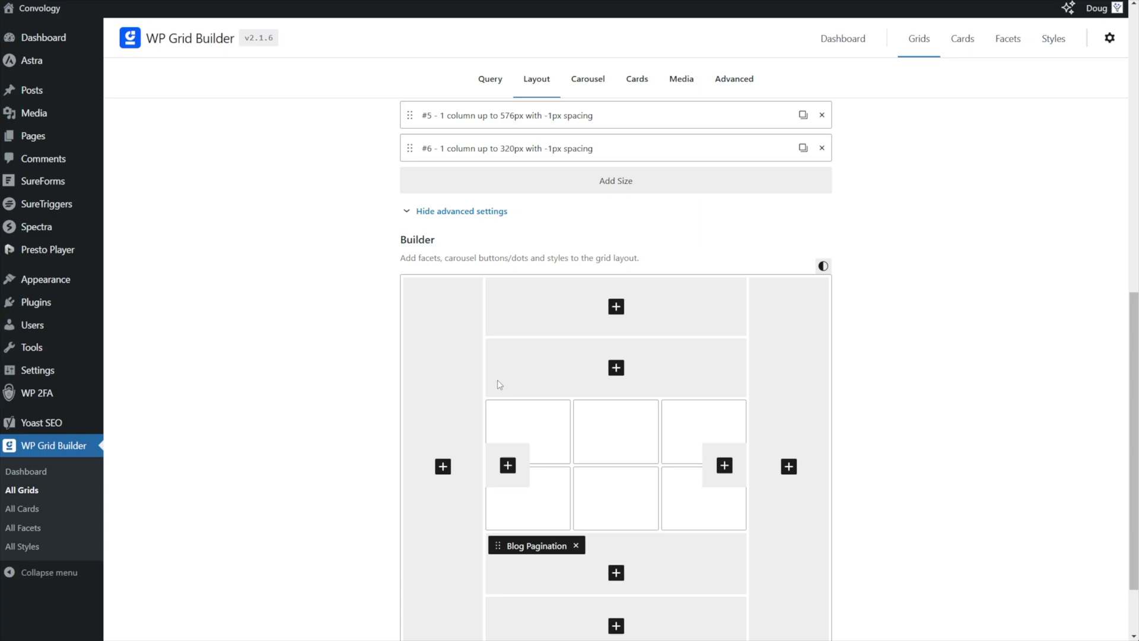
scroll(591, 533, "down", 1)
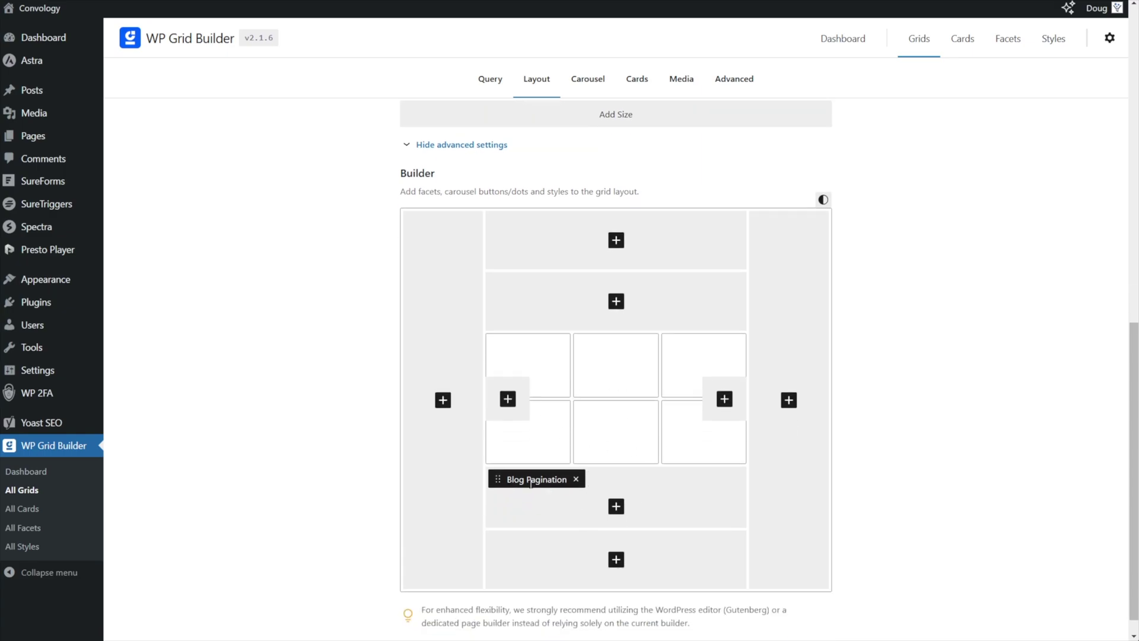
- Inspect the facet, padding, margin and alignment settings of the Builder area that holds Blog Pagination, leaving them as they are
left_click(611, 508)
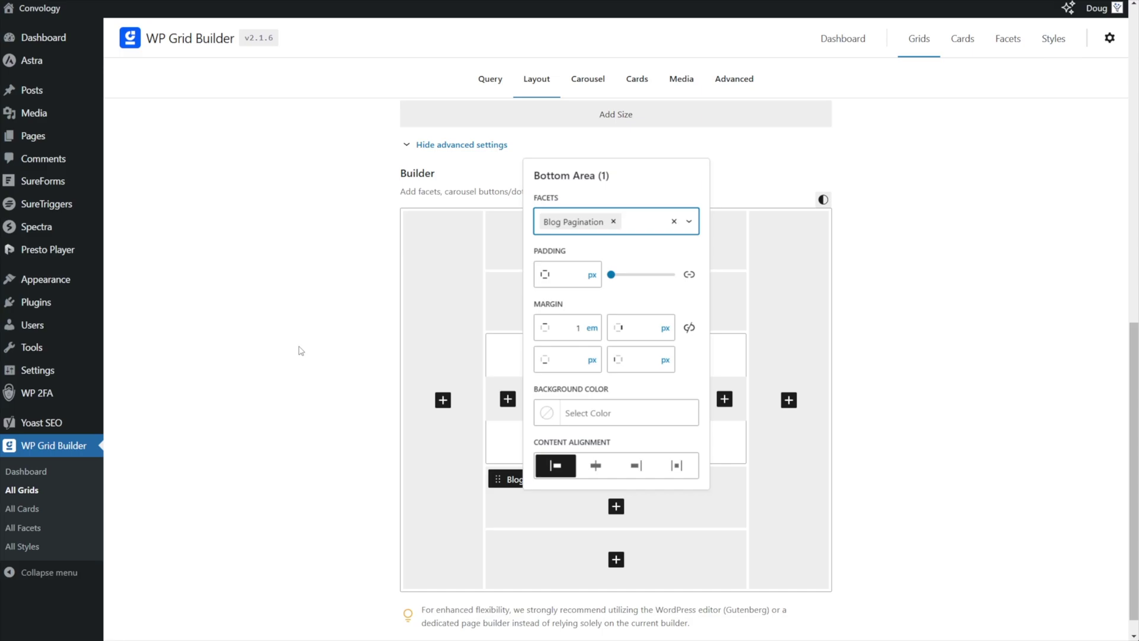
left_click(275, 325)
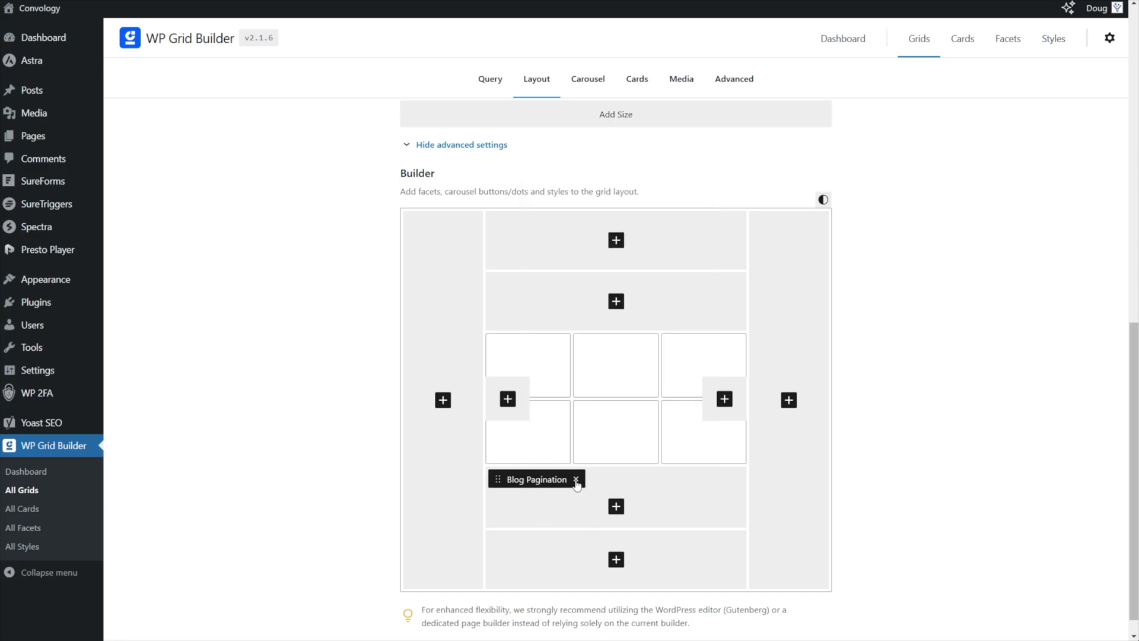
left_click(614, 507)
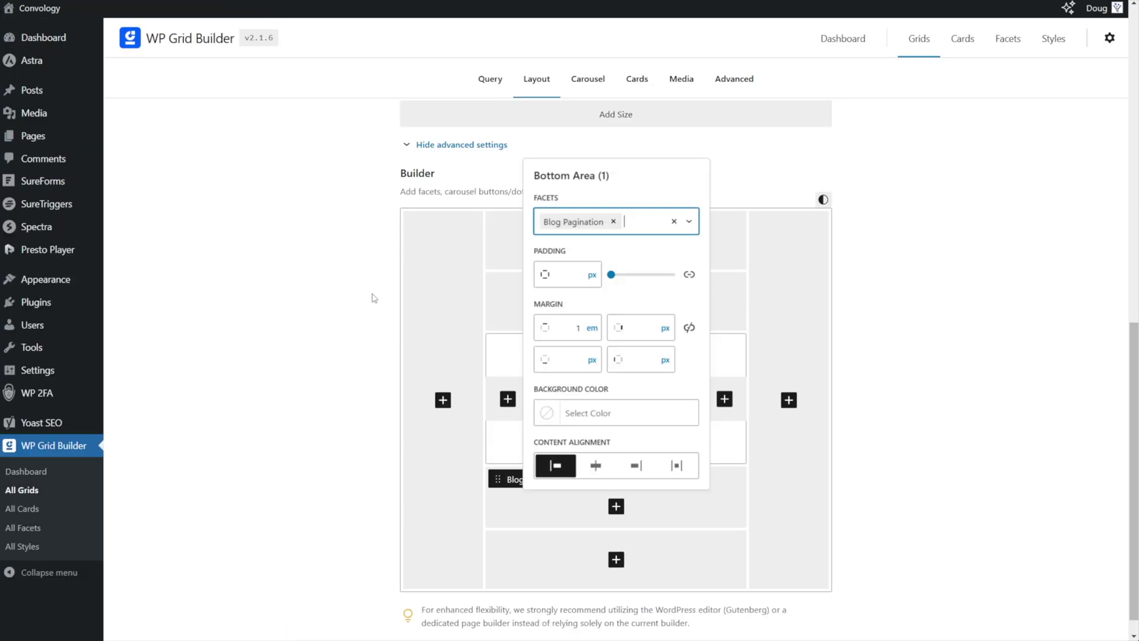
left_click(370, 341)
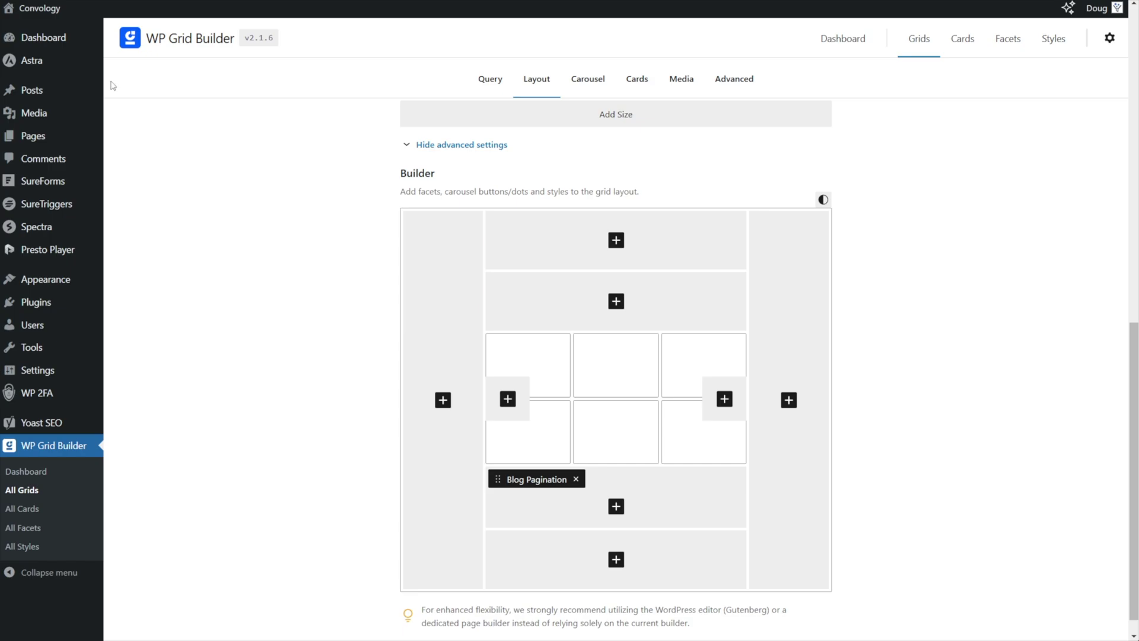
- Toggle the Layout's advanced settings and compare the live Tutorials page's filters and grid with the Builder's facet areas
left_click(418, 150)
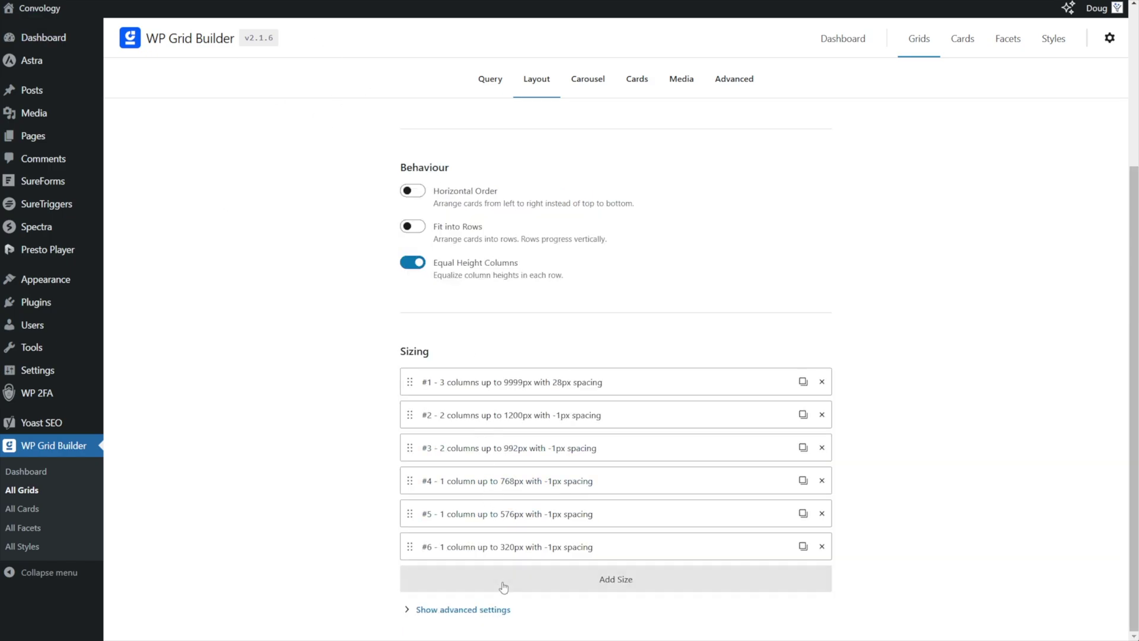
left_click(463, 621)
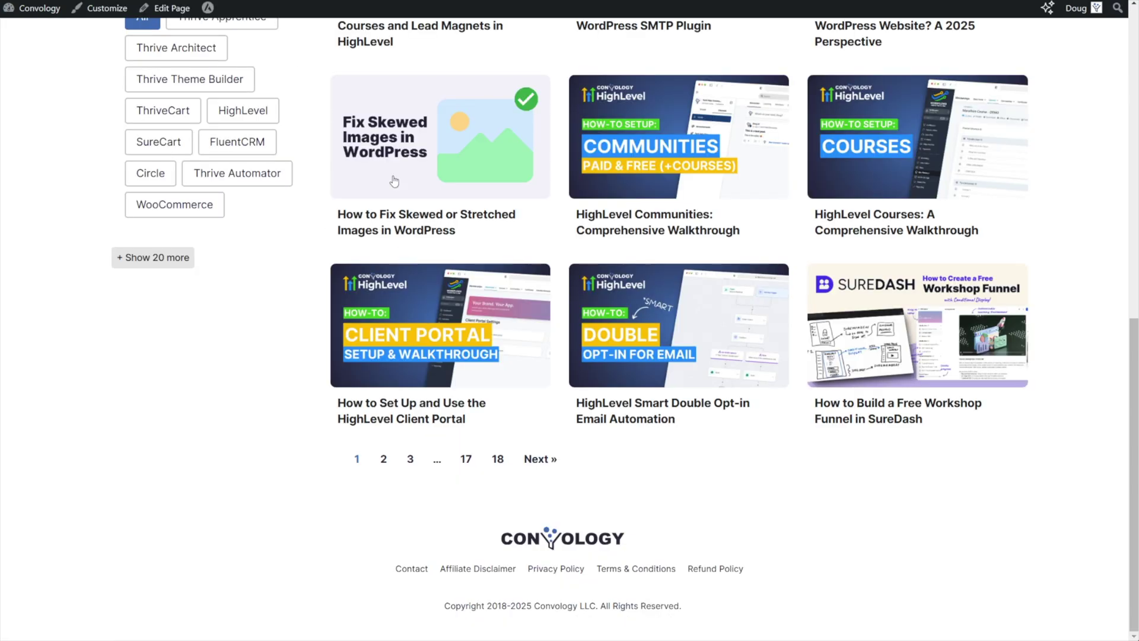
scroll(439, 83, "up", 15)
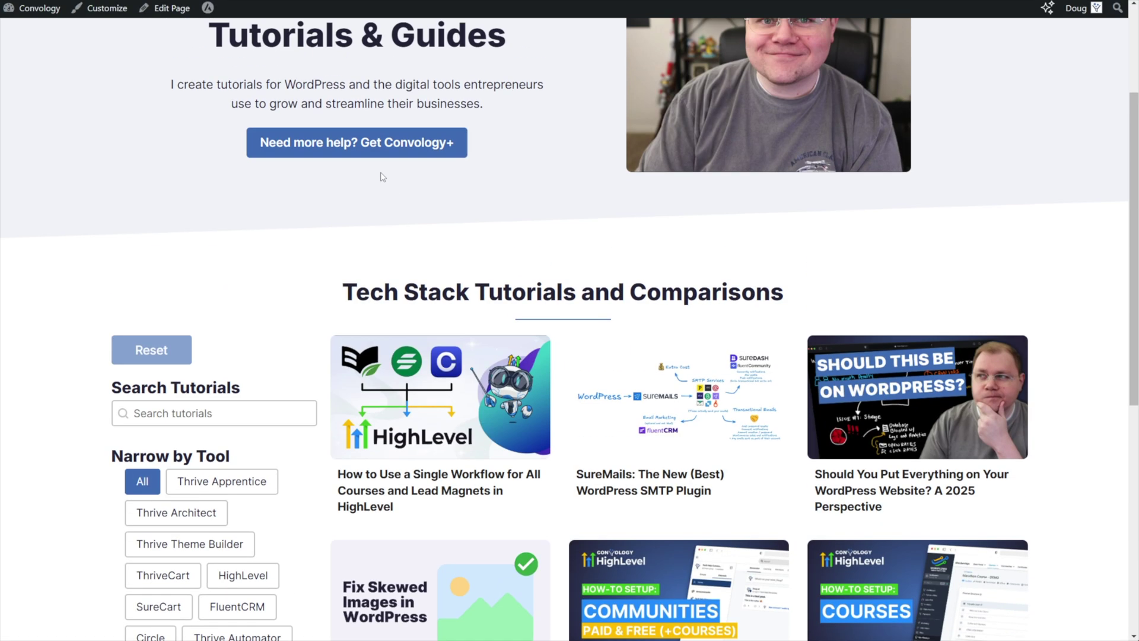
left_click(287, 54)
scroll(614, 329, "down", 8)
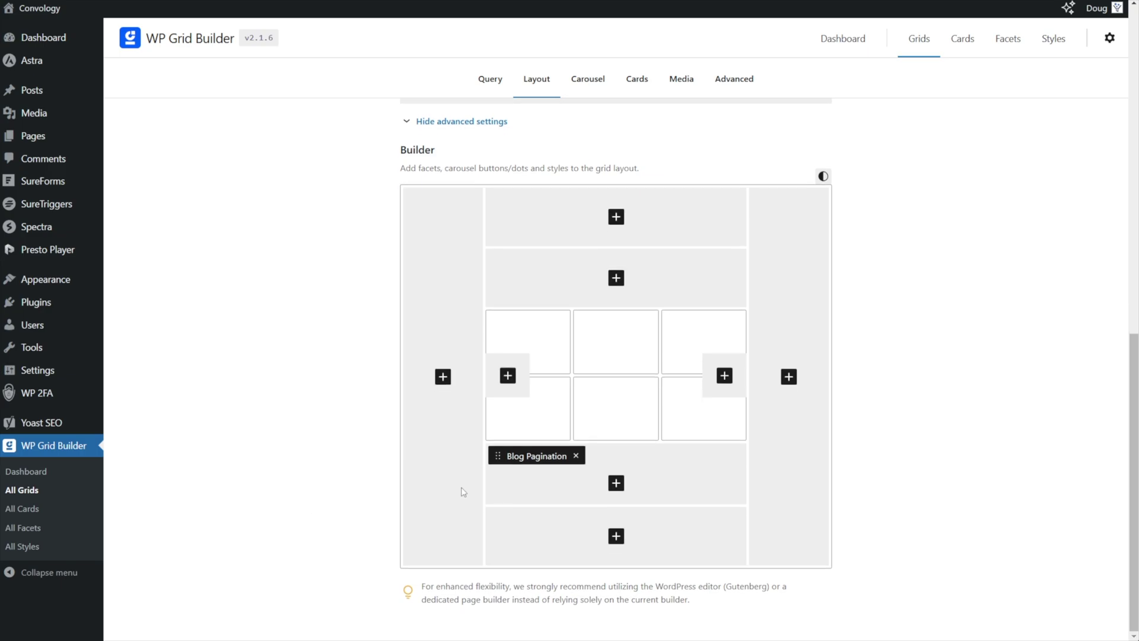
- Open the WP Grid Builder facets list and start adding a new facet
scroll(444, 379, "up", 3)
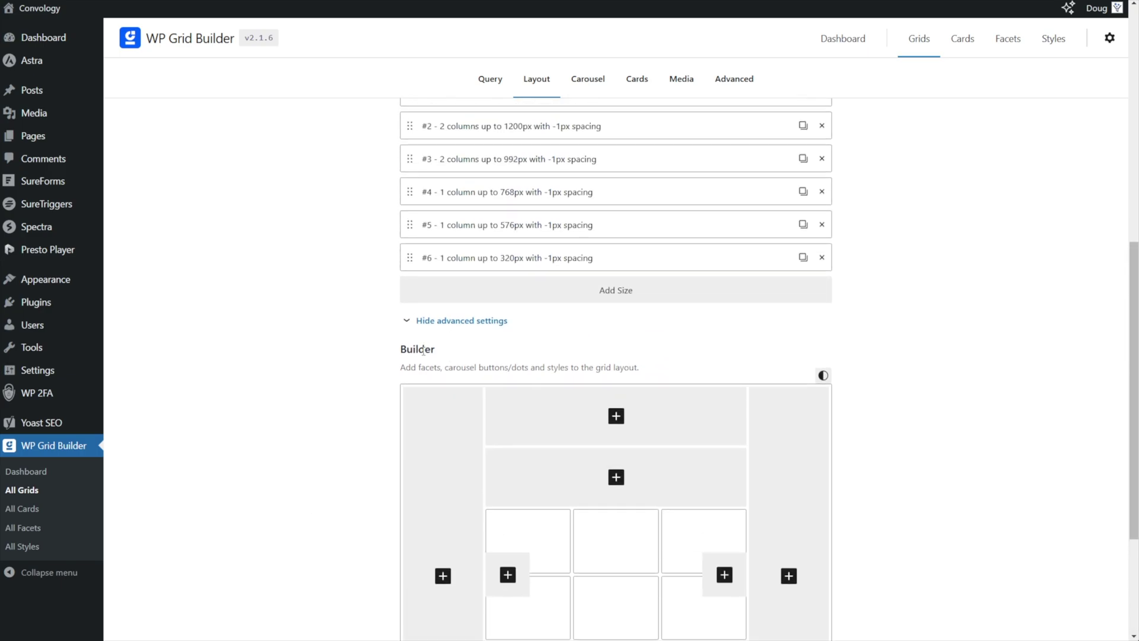
scroll(423, 350, "up", 7)
left_click(1000, 45)
left_click(645, 46)
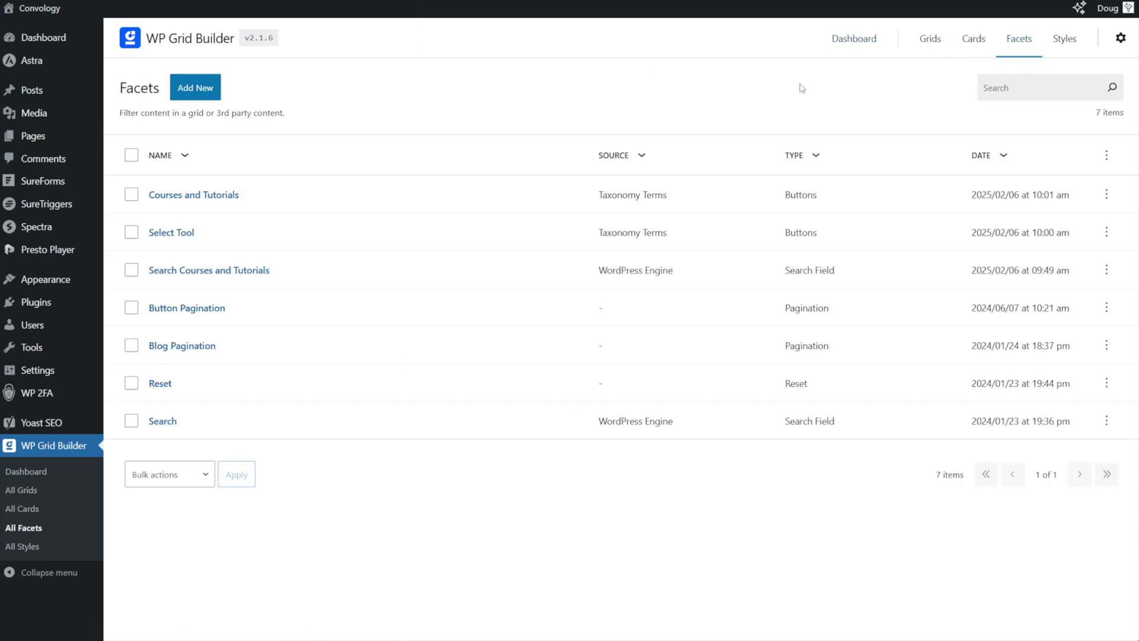
left_click(196, 90)
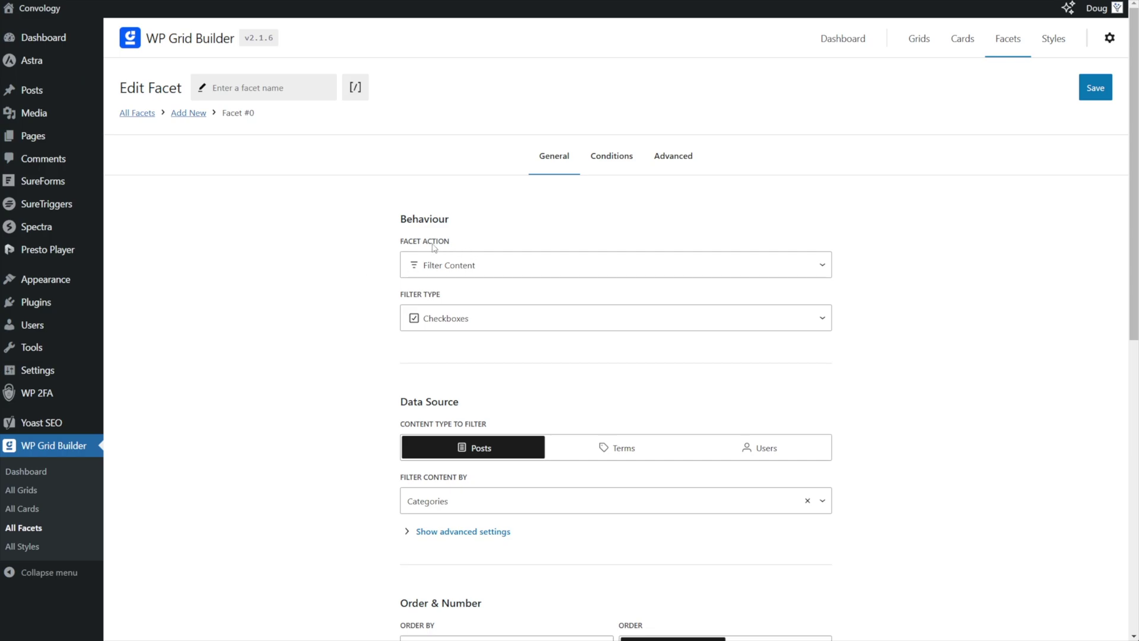
- Review the available facet actions and choose Filter Content for the new facet
left_click_drag(401, 242, 449, 245)
left_click(454, 267)
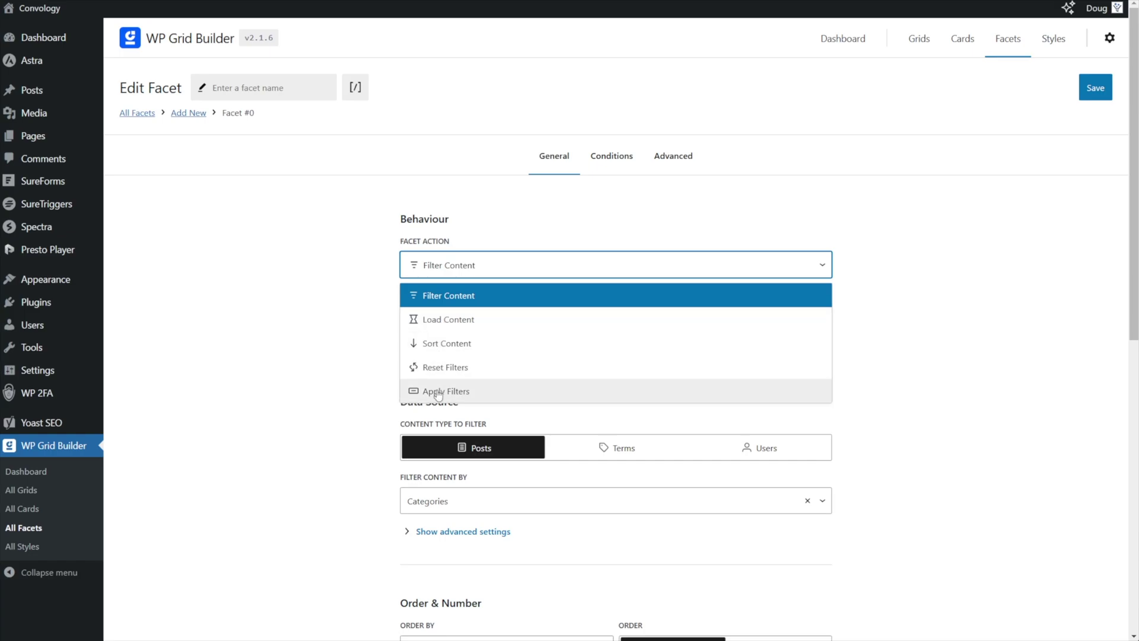
left_click(446, 299)
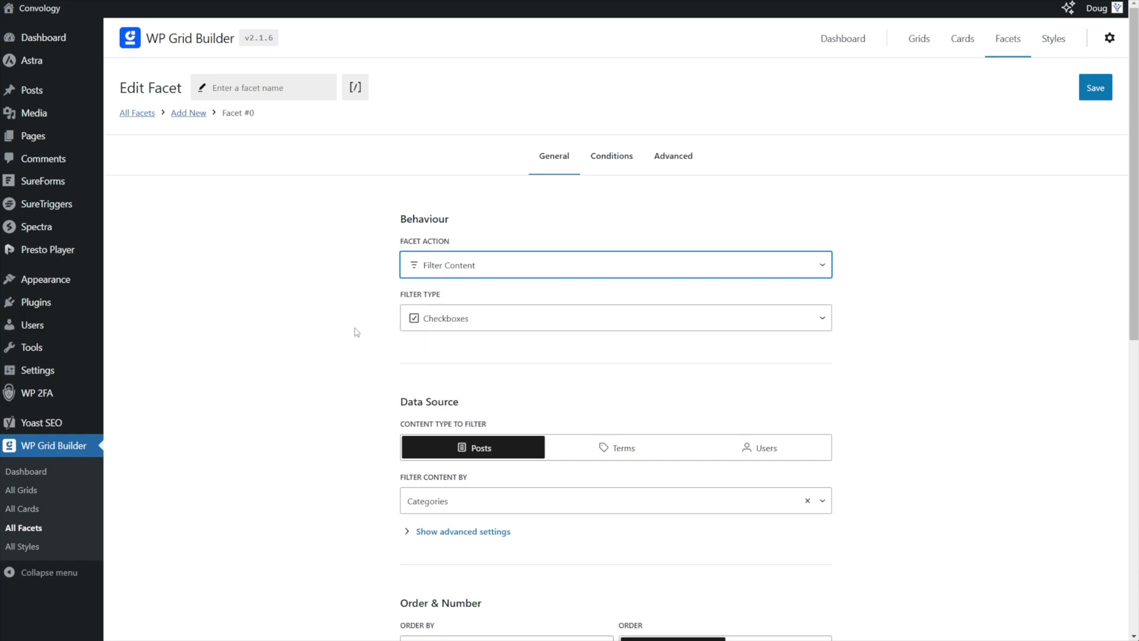
- Review the available filter types for the new facet and set the filter type to Buttons
left_click(451, 326)
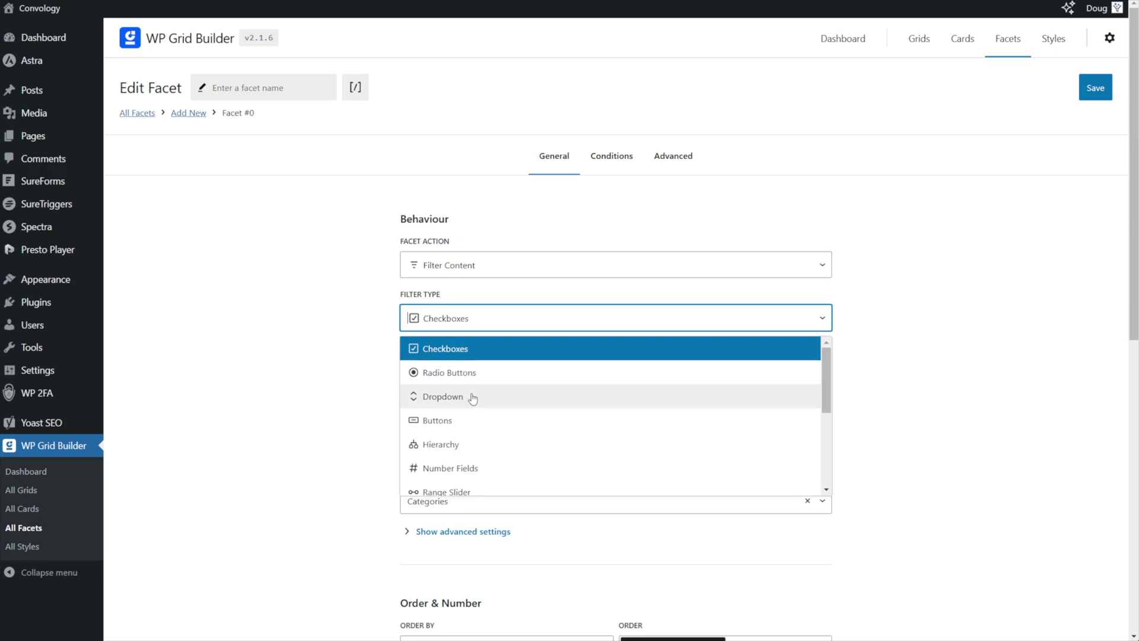
scroll(474, 452, "down", 2)
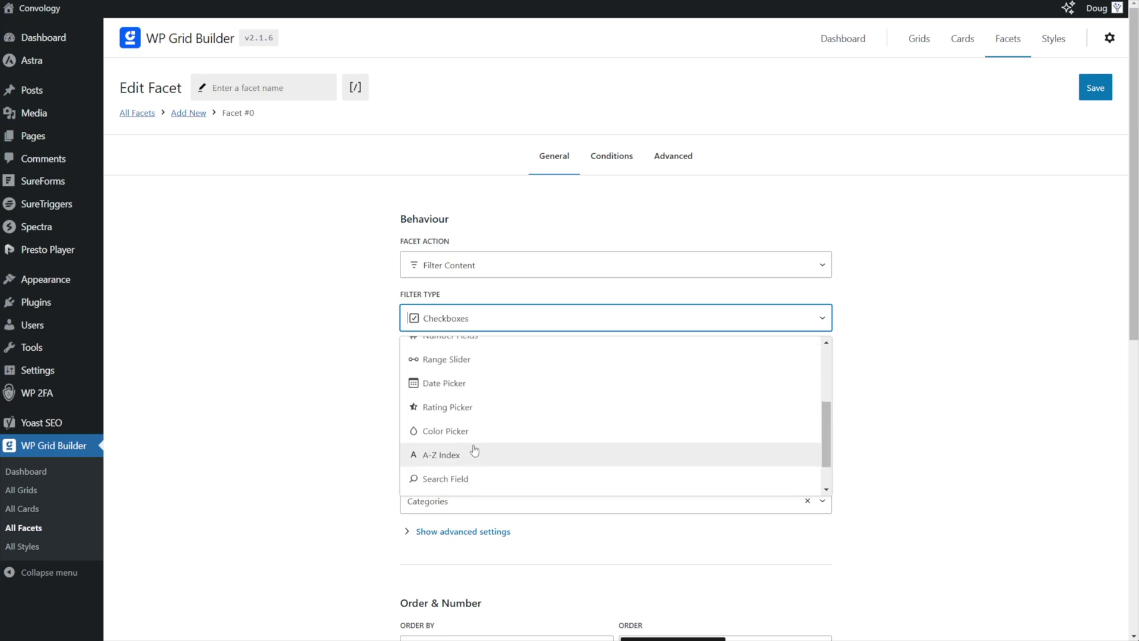
scroll(475, 452, "down", 1)
scroll(476, 451, "up", 4)
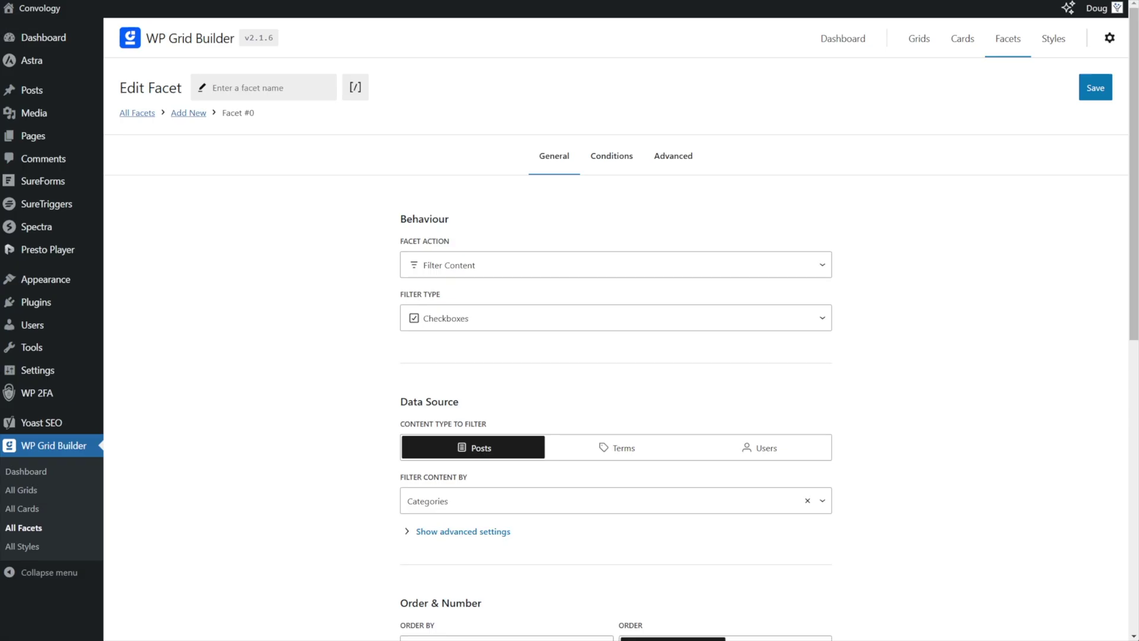
left_click(466, 310)
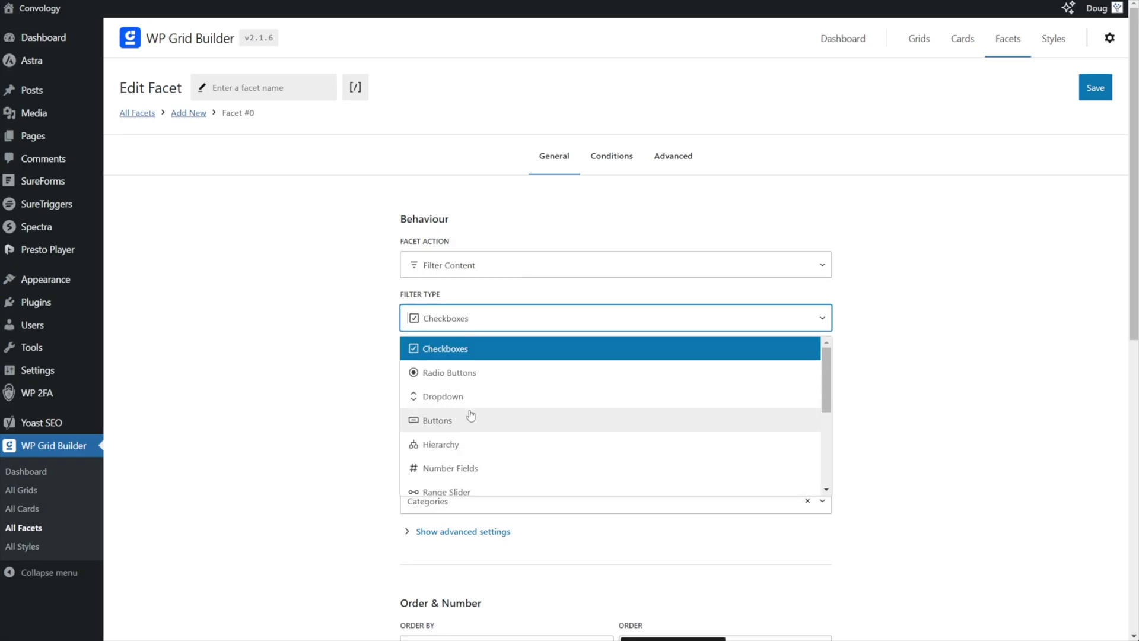
left_click(468, 420)
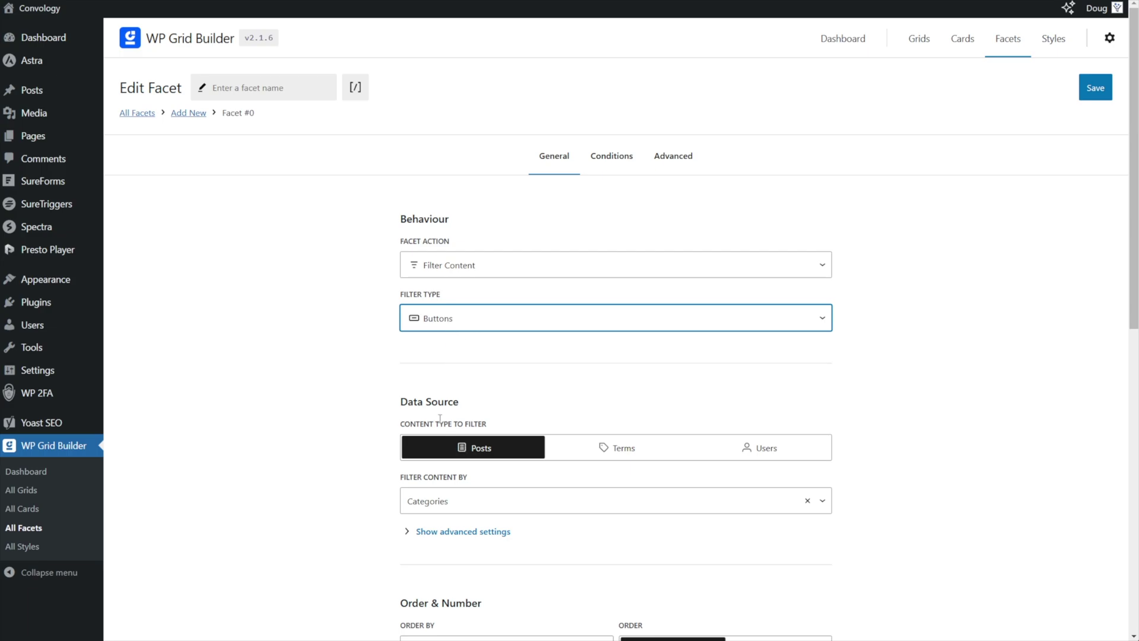
- Keep Posts as the content type to filter and change the facet's filter source to the Tags taxonomy
scroll(449, 387, "down", 1)
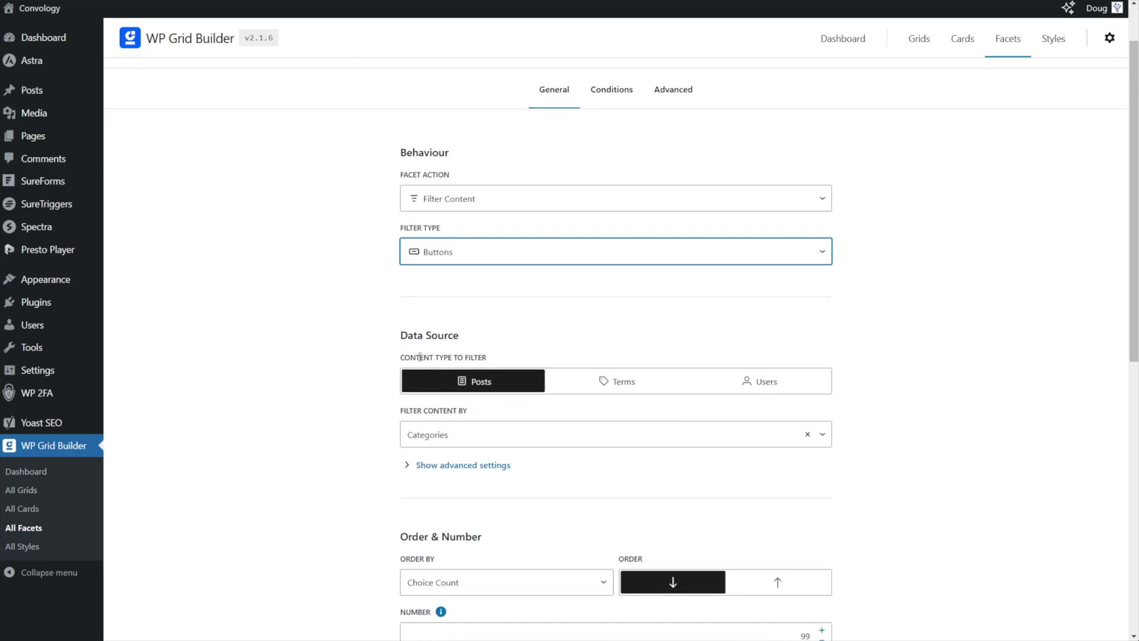
left_click_drag(399, 360, 528, 368)
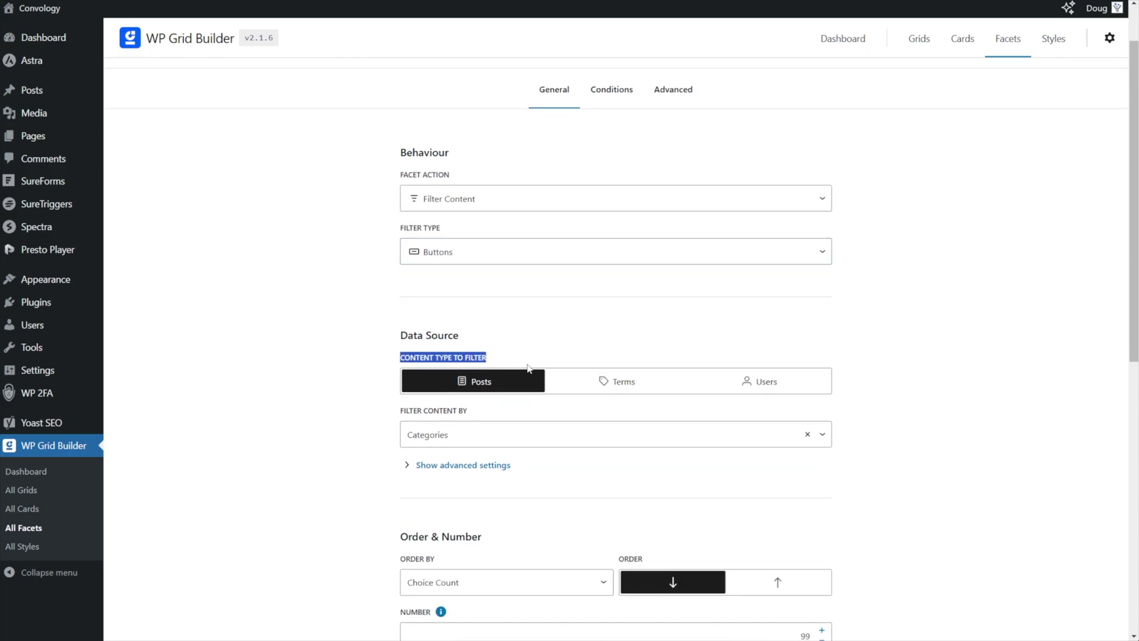
left_click(330, 371)
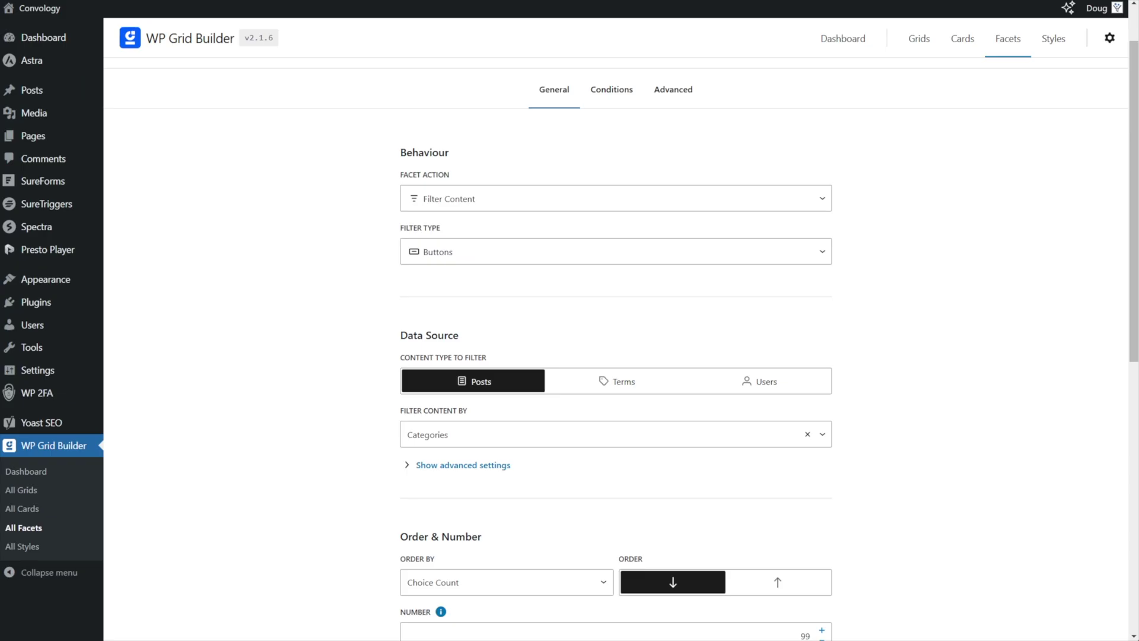
scroll(350, 421, "down", 1)
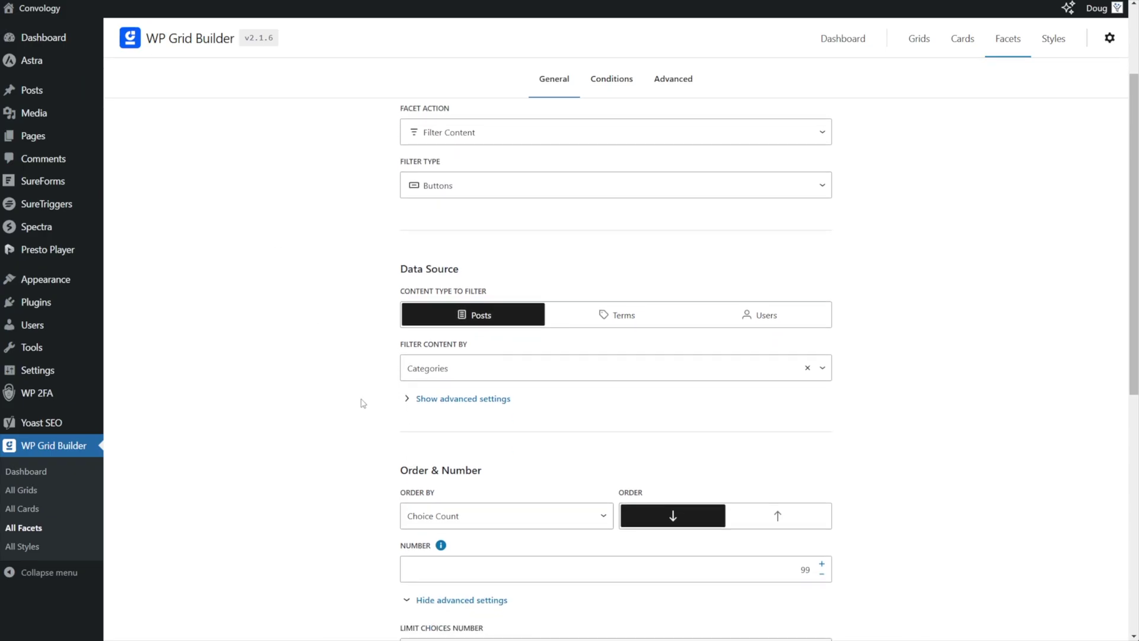
left_click(431, 369)
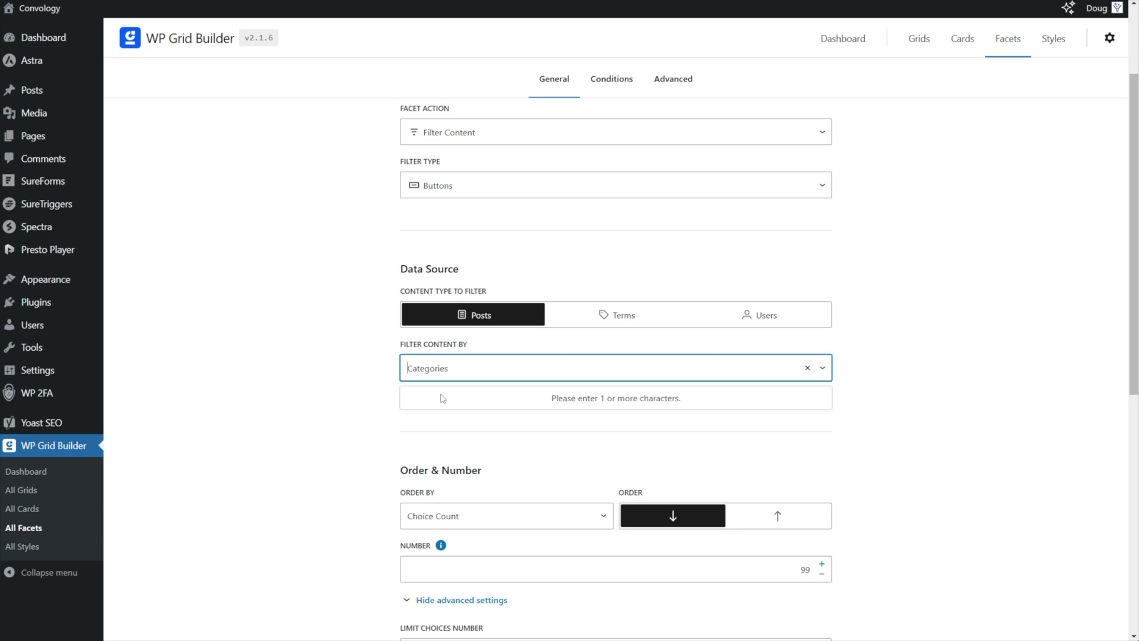
left_click(456, 375)
left_click(806, 368)
left_click(474, 375)
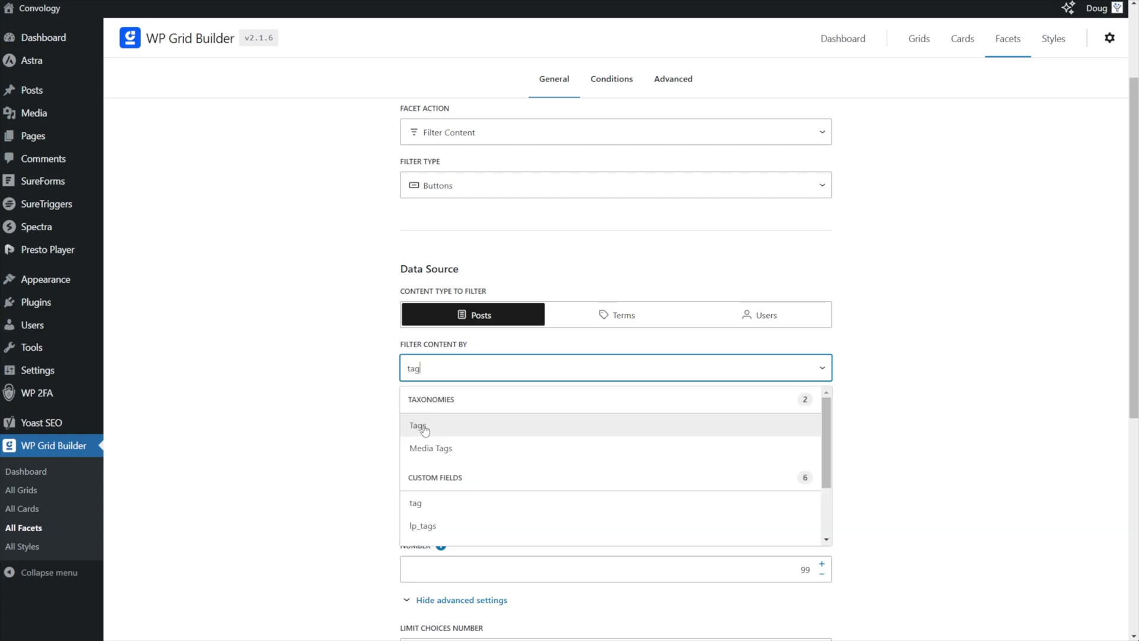
left_click(423, 429)
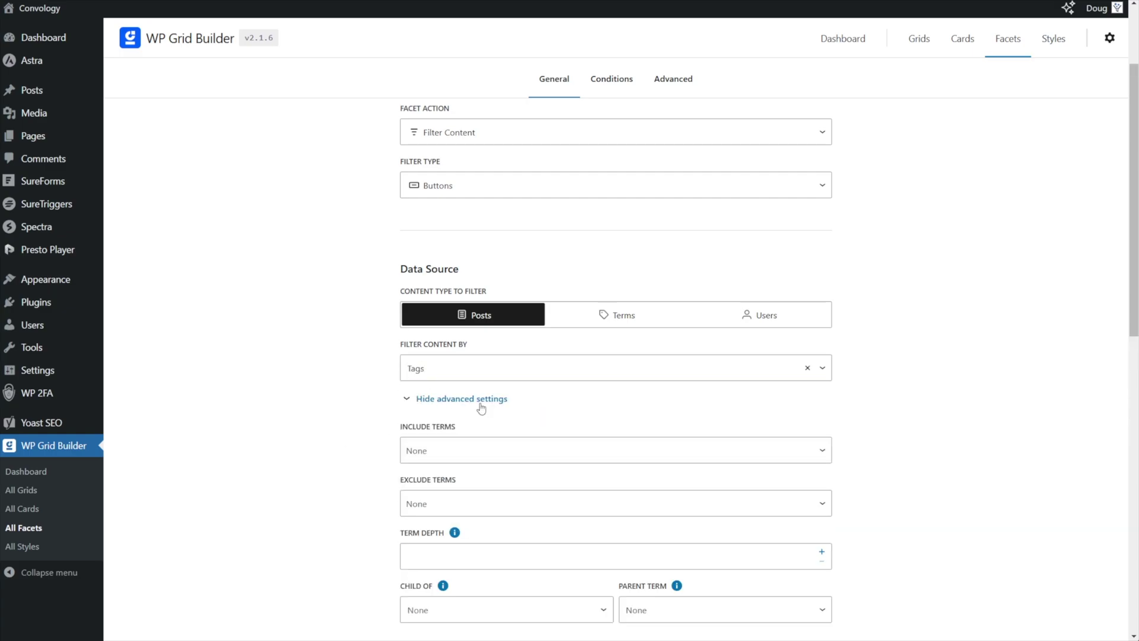
- Review the Data Source advanced settings and the Order & Number options, including the choice ordering and limit settings, leaving their values as they are
scroll(367, 401, "down", 2)
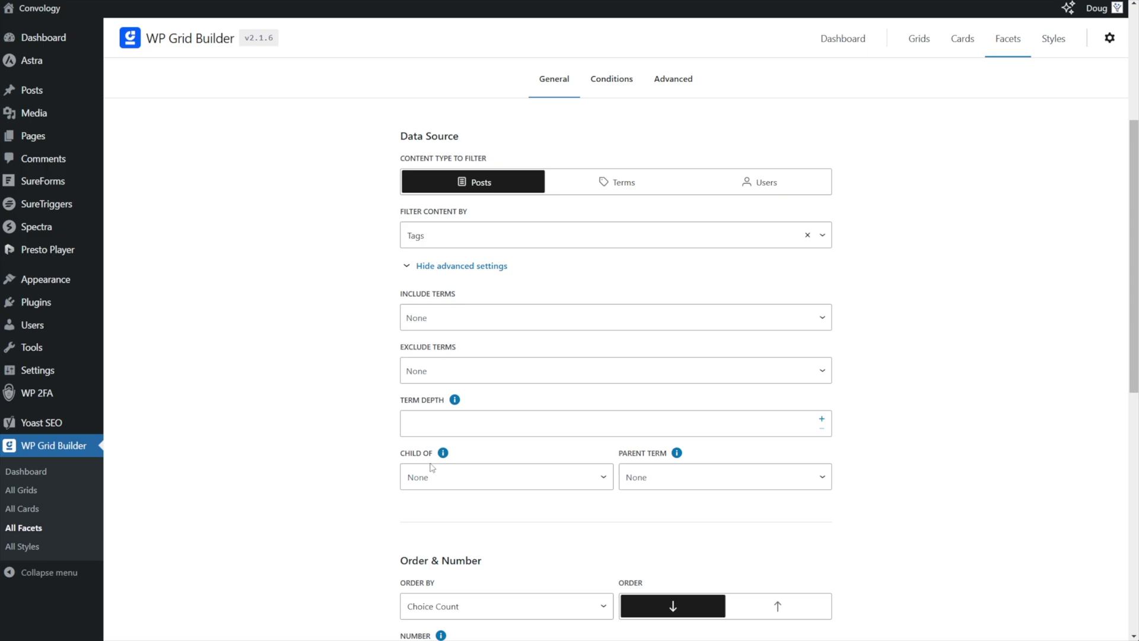
left_click(424, 267)
scroll(350, 326, "up", 1)
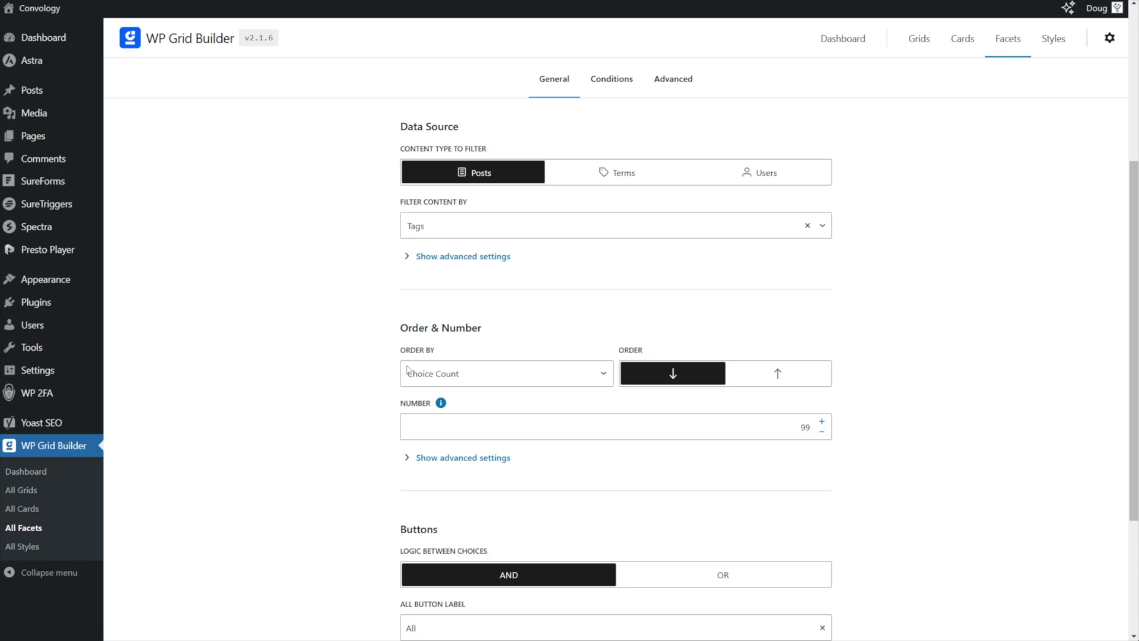
left_click(431, 374)
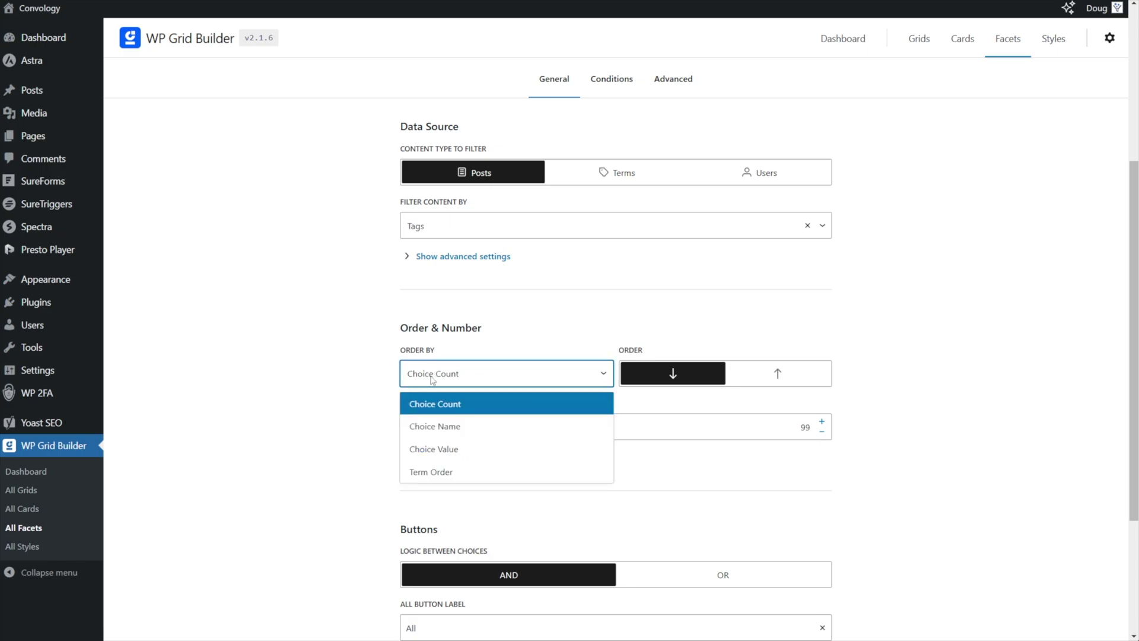
left_click(307, 470)
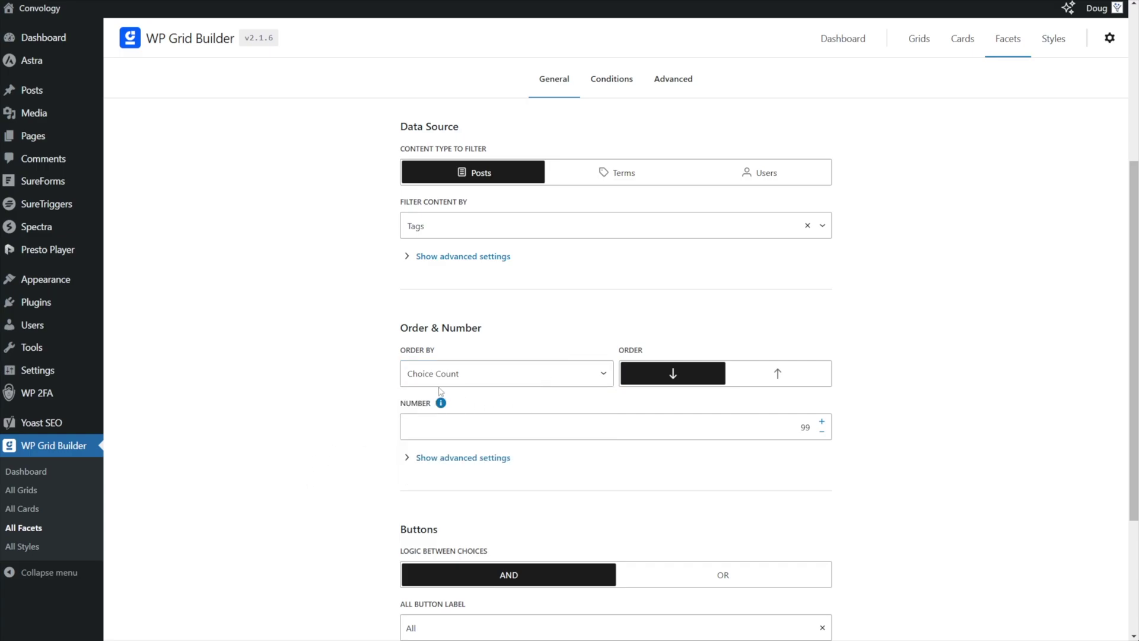
left_click(439, 457)
scroll(397, 427, "down", 2)
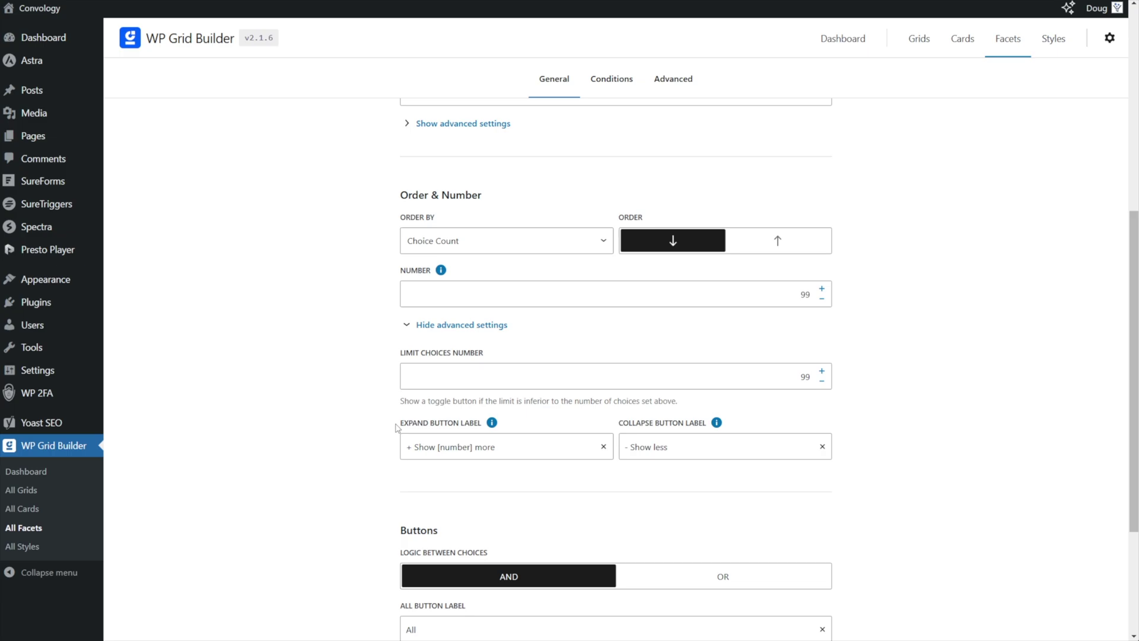
left_click(442, 327)
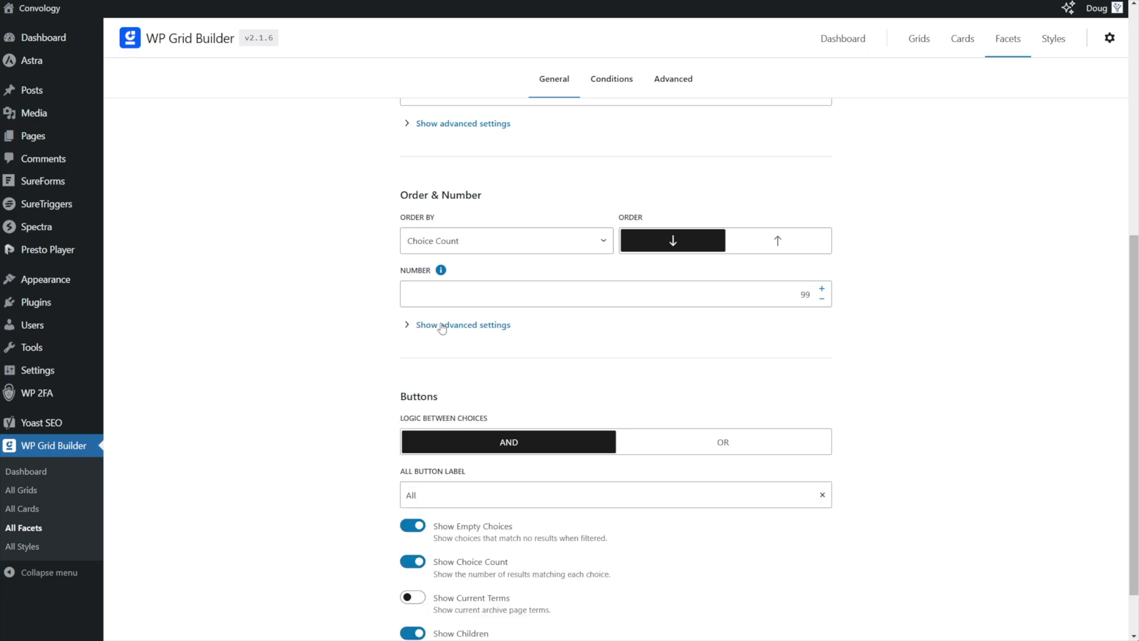
- Turn off Show Empty Choices, Show Choice Count and Show Children in the facet's Buttons settings
scroll(345, 312, "down", 1)
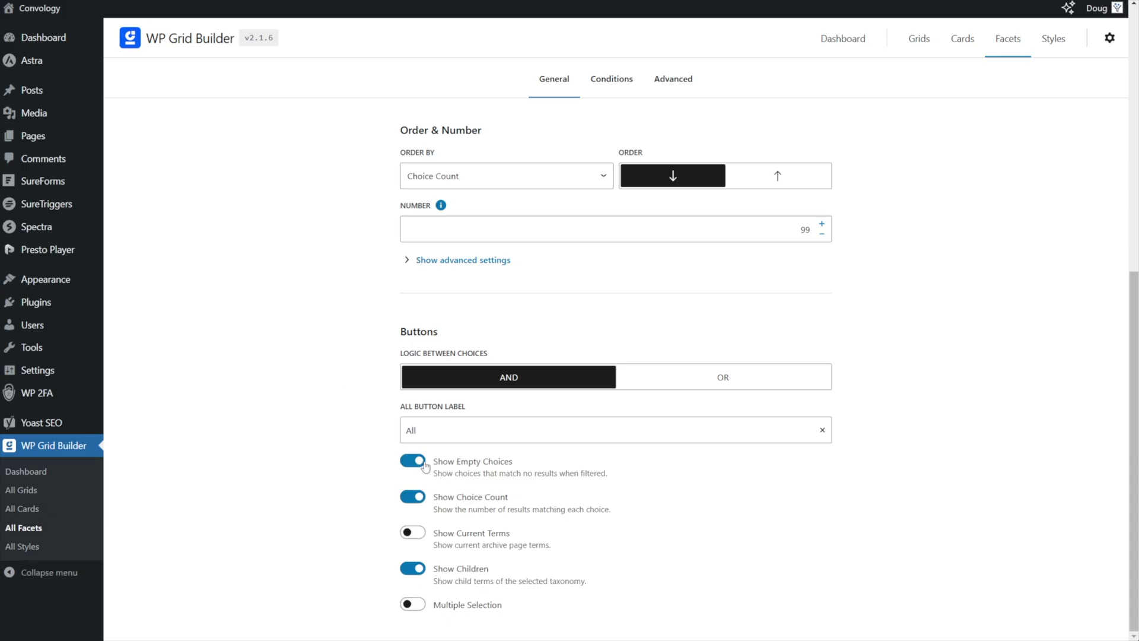
left_click(419, 461)
key("Tab")
key("space")
key("Tab")
key("Tab")
key("space")
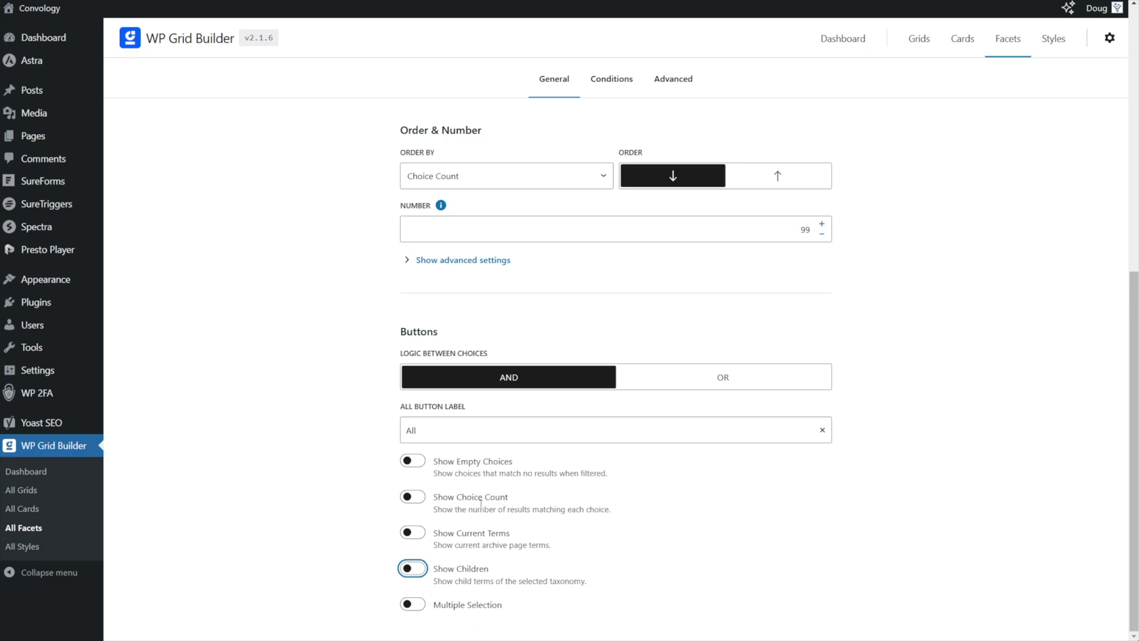
left_click(337, 563)
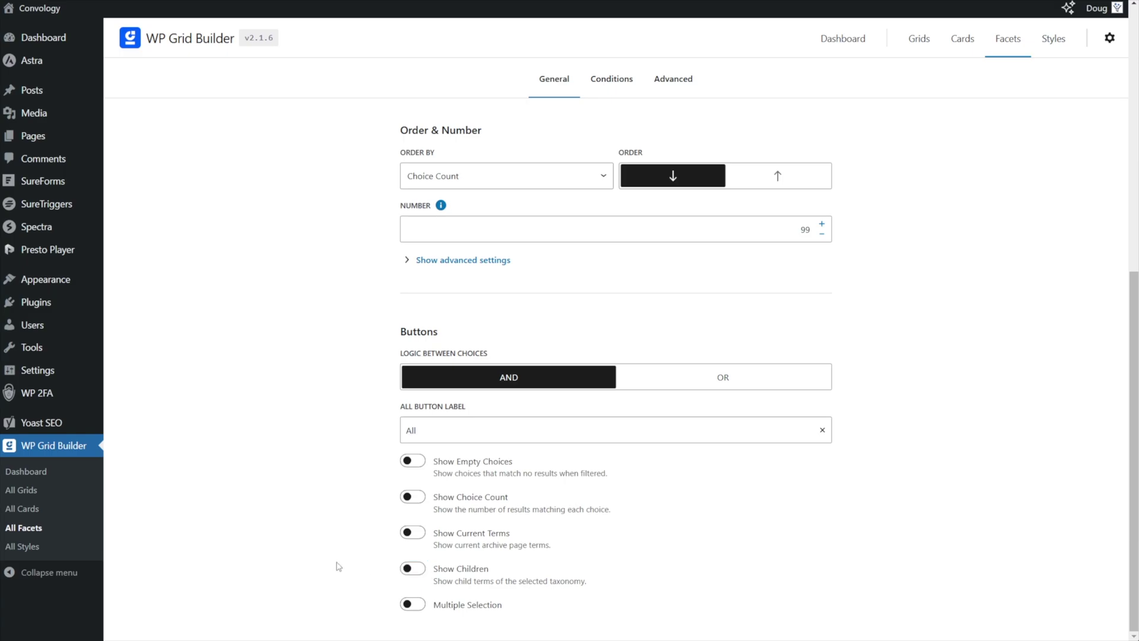
- Enable Multiple Selection for the facet and try the Thrive Apprentice and HighLevel filters on the live Tutorials page
left_click(415, 608)
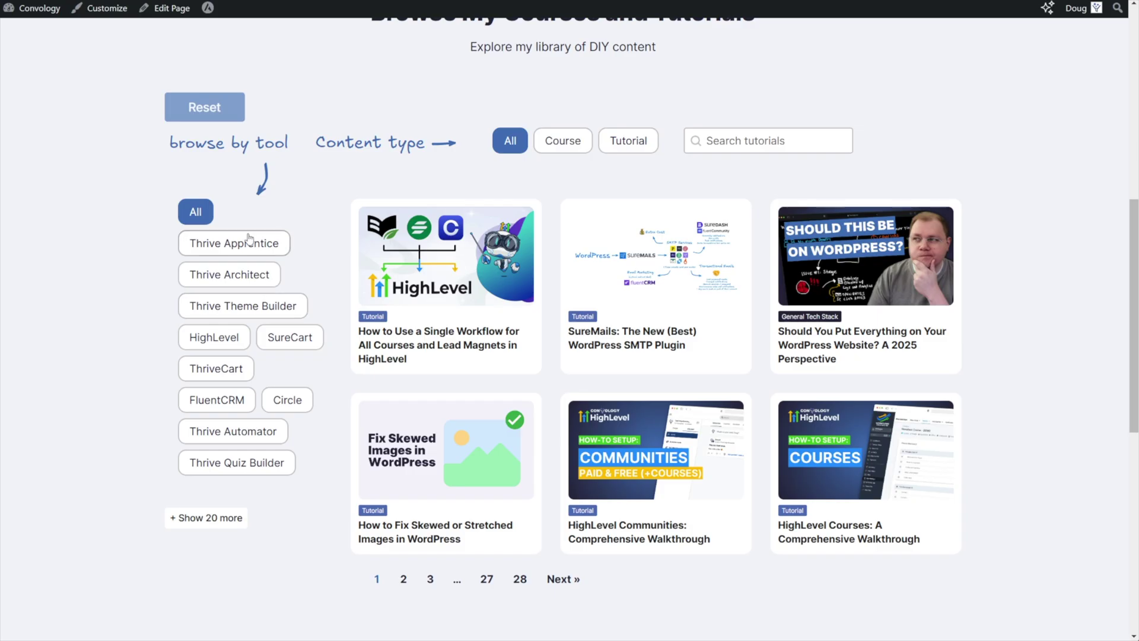
left_click(248, 244)
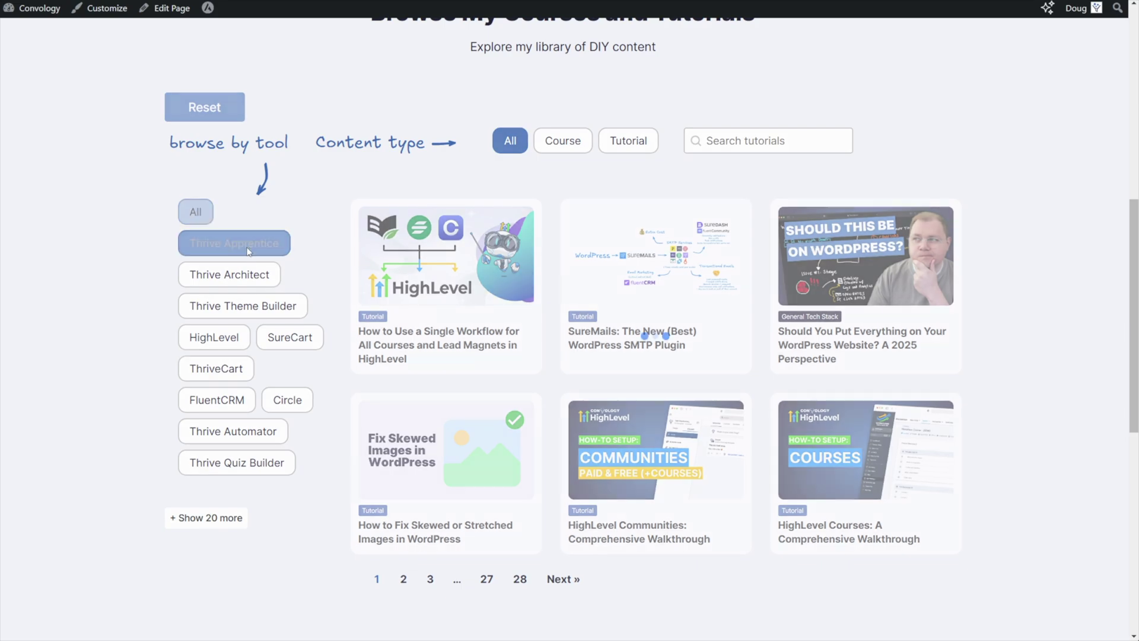
left_click(212, 338)
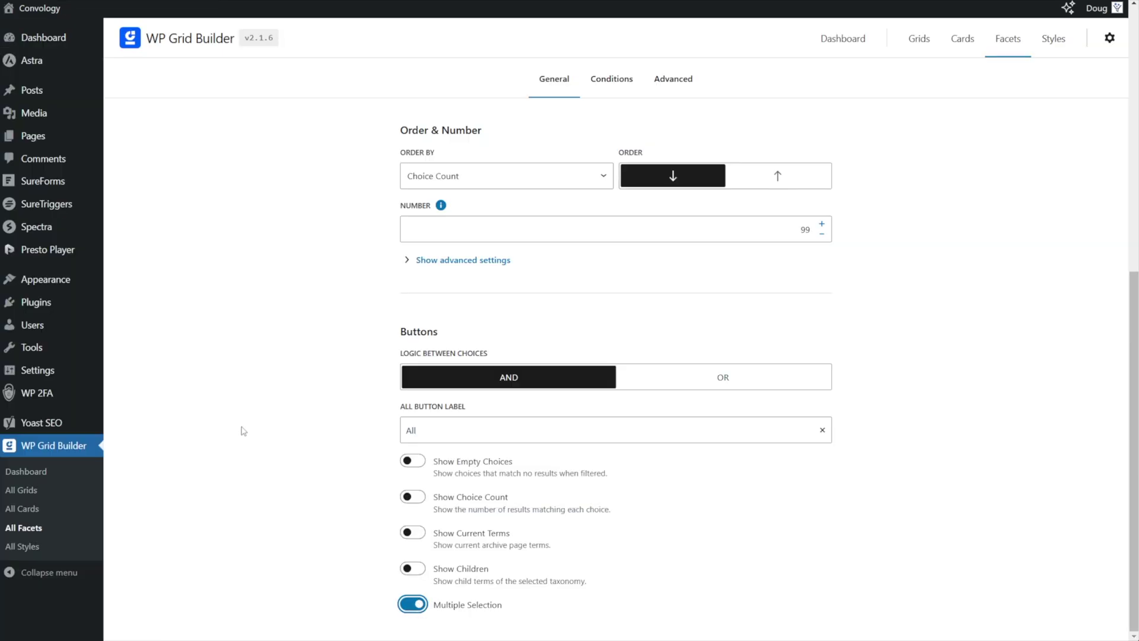
- Add a conditional action to the facet and set its action to Reveal Facet
left_click(612, 79)
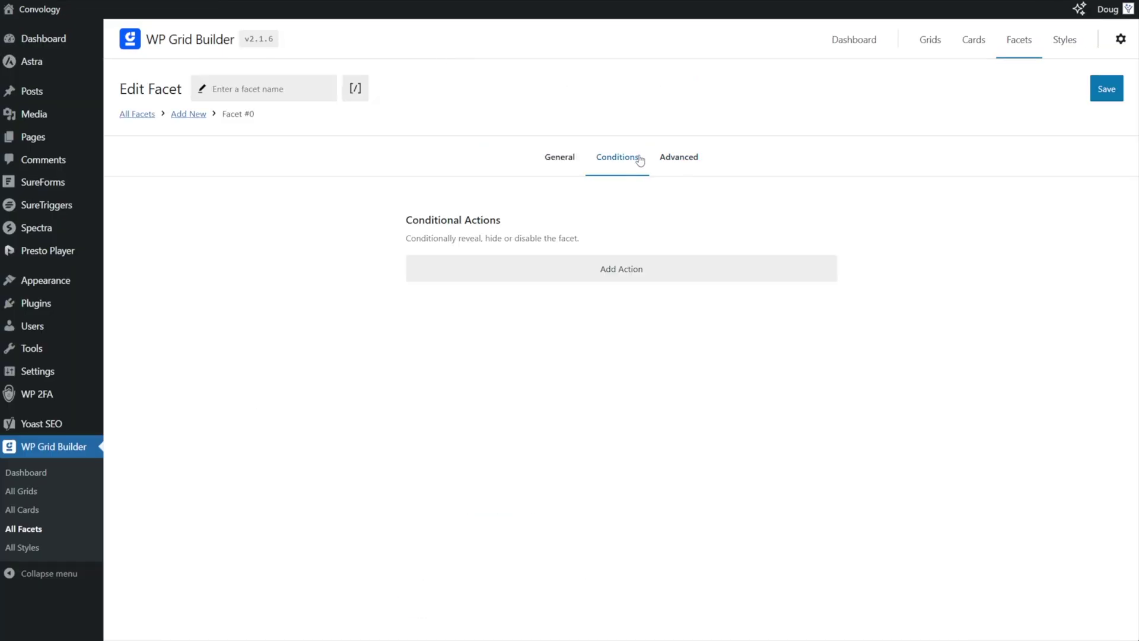
left_click(586, 274)
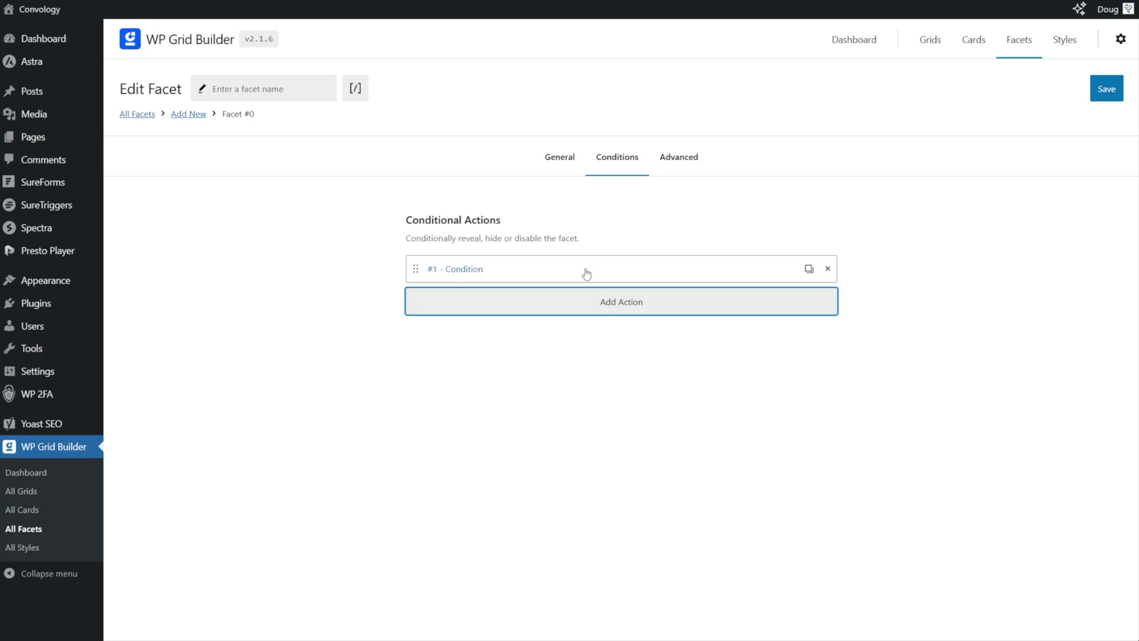
left_click(585, 273)
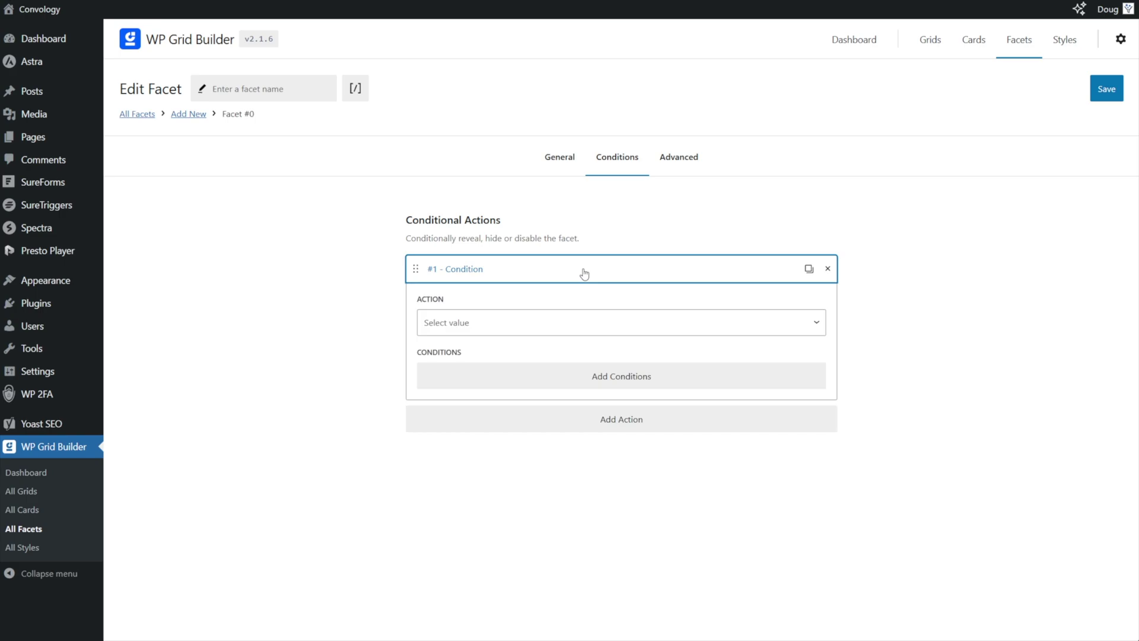
left_click(532, 323)
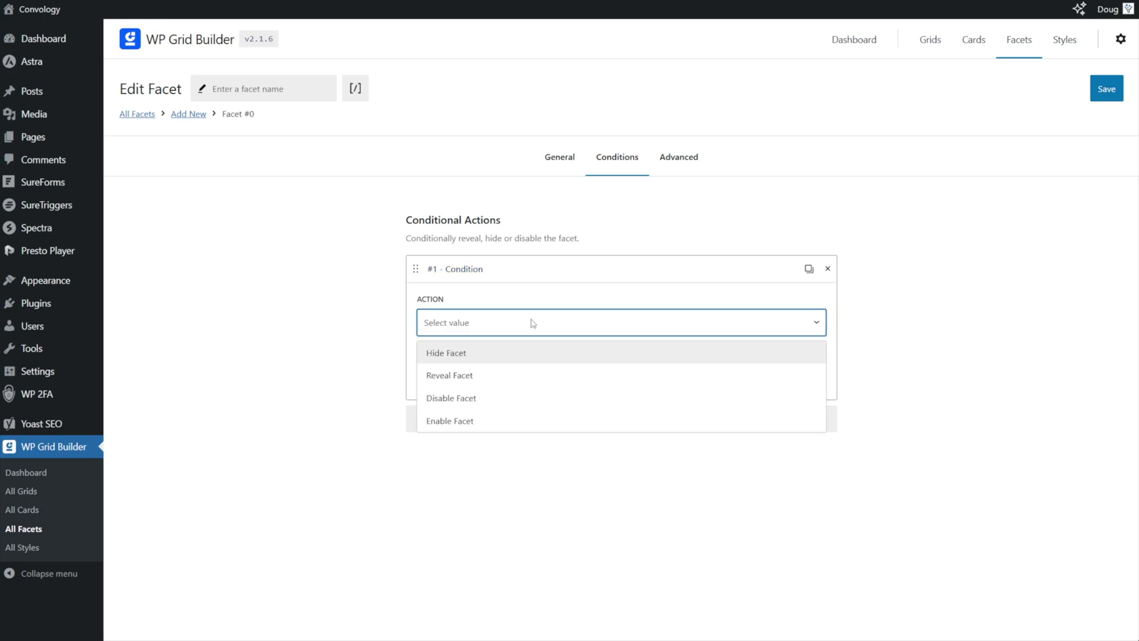
left_click(476, 380)
- Try a condition requiring Current User Login Is Logged In, and delete the whole conditional action
left_click(584, 385)
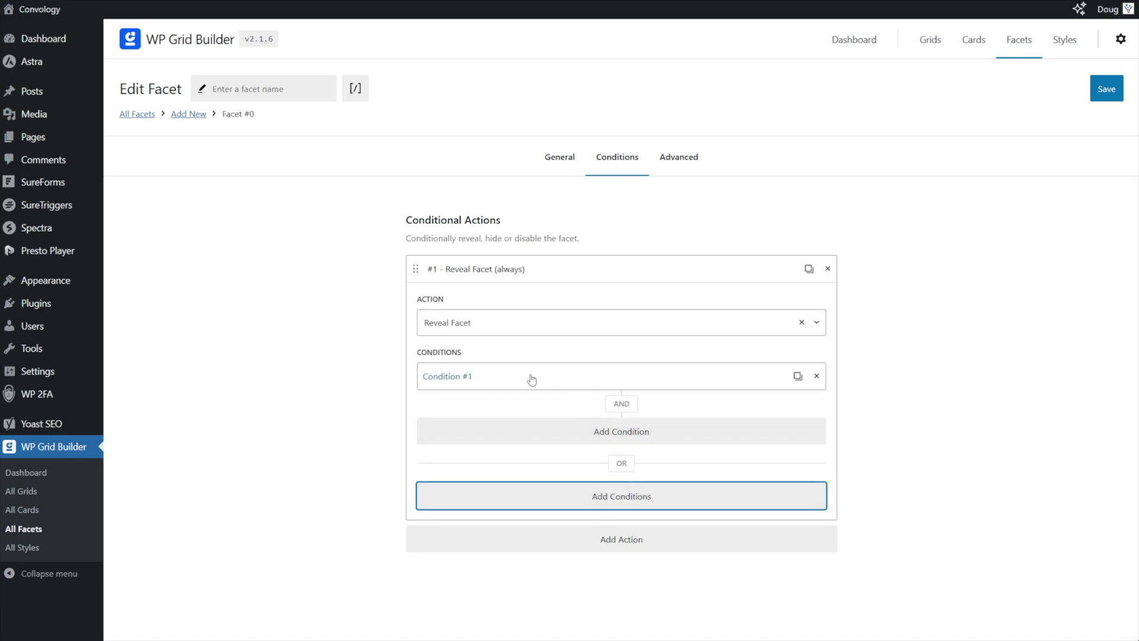
left_click(617, 431)
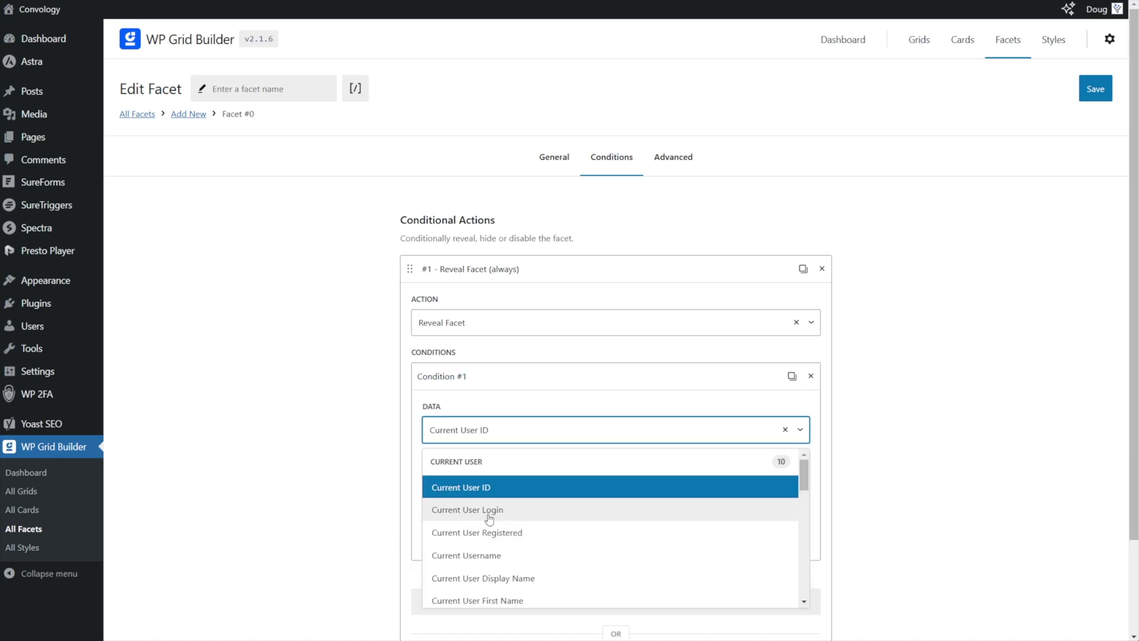
left_click(490, 510)
left_click(467, 484)
left_click(462, 512)
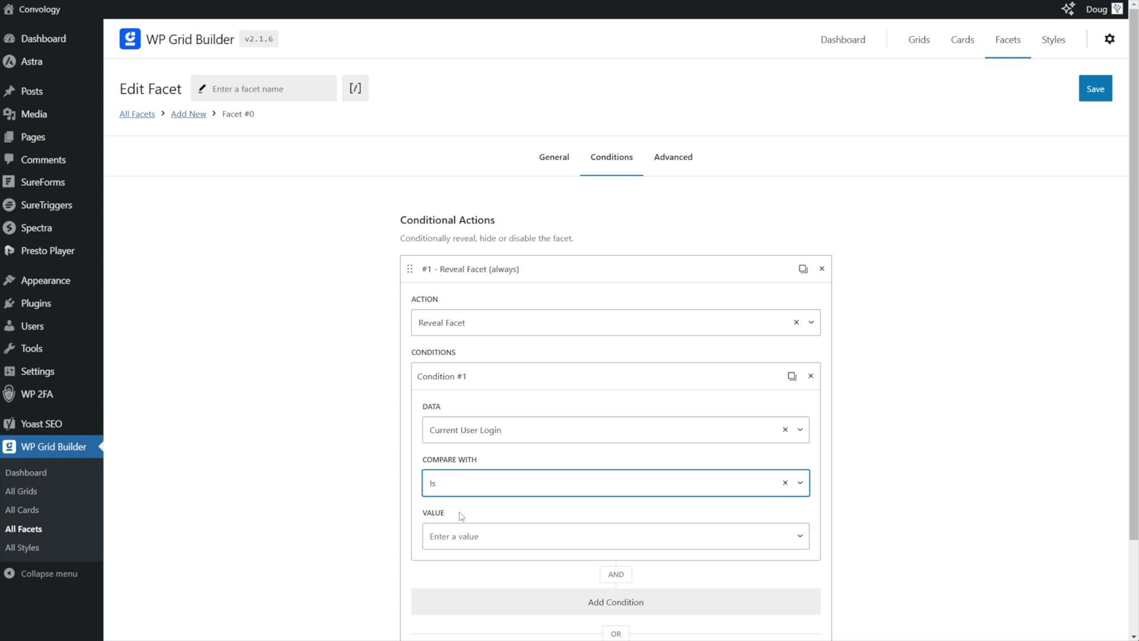
left_click(458, 536)
left_click(467, 568)
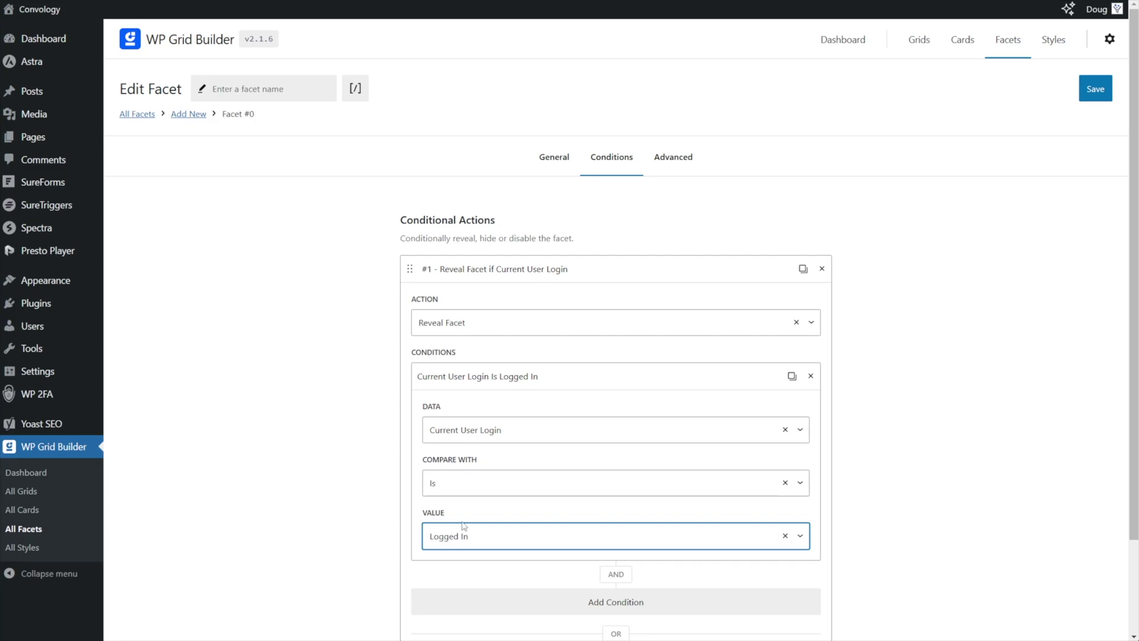
left_click(821, 269)
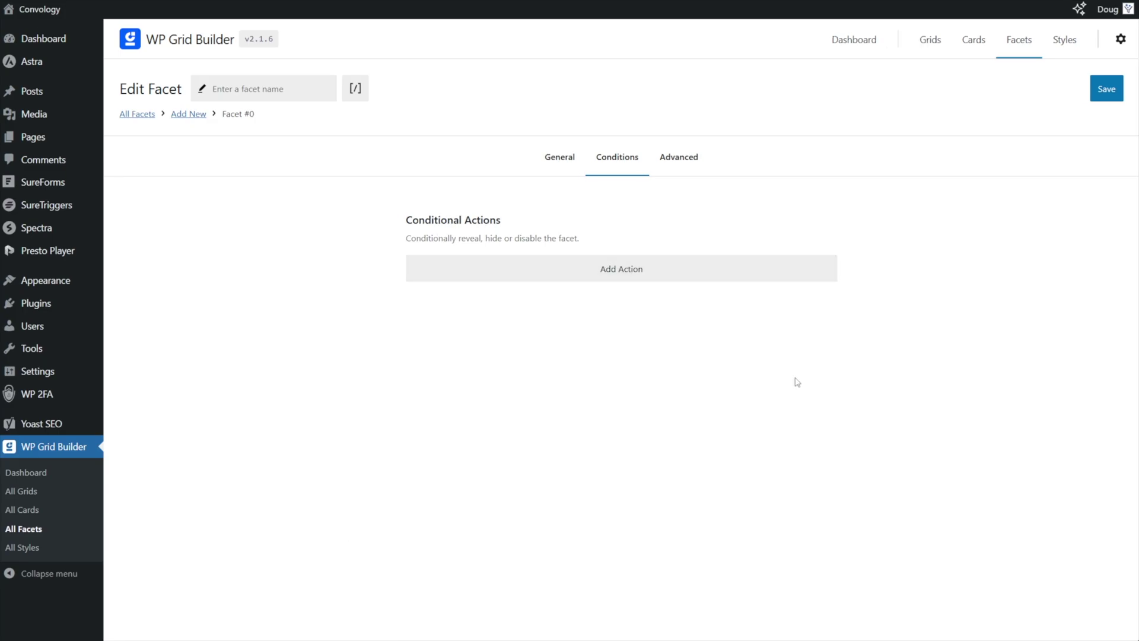
- Look at the facet's advanced naming settings for slug, title and CSS class, and return to its general settings
left_click(680, 158)
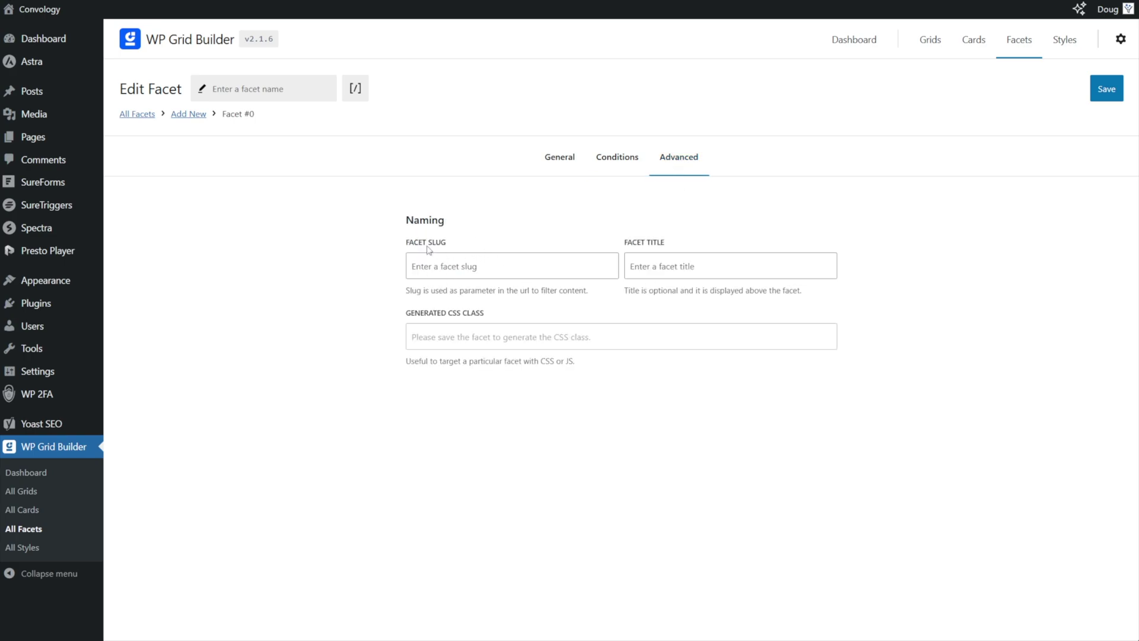
left_click(558, 157)
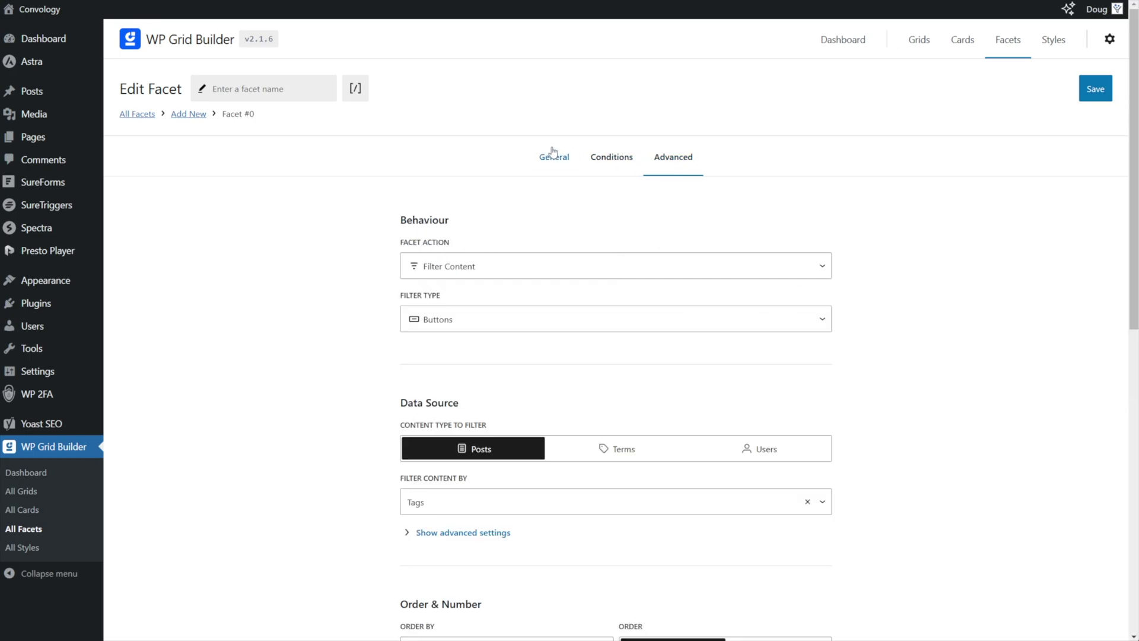
- Look through the available facet actions and filter types, keeping Filter Content as the facet's action
left_click(462, 265)
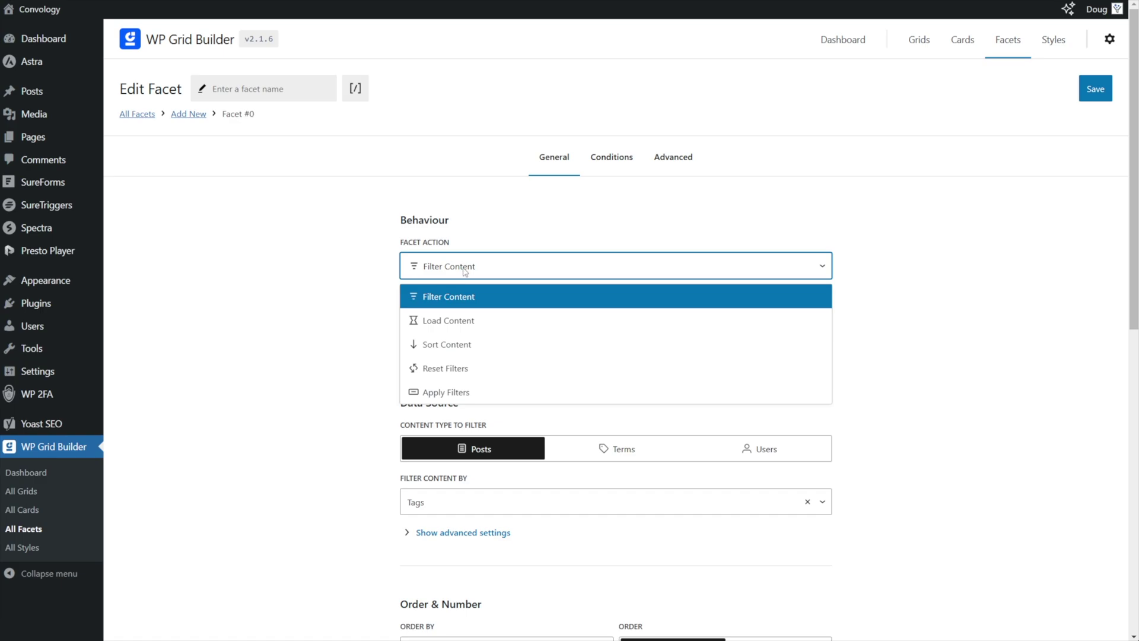
left_click(462, 297)
left_click(455, 320)
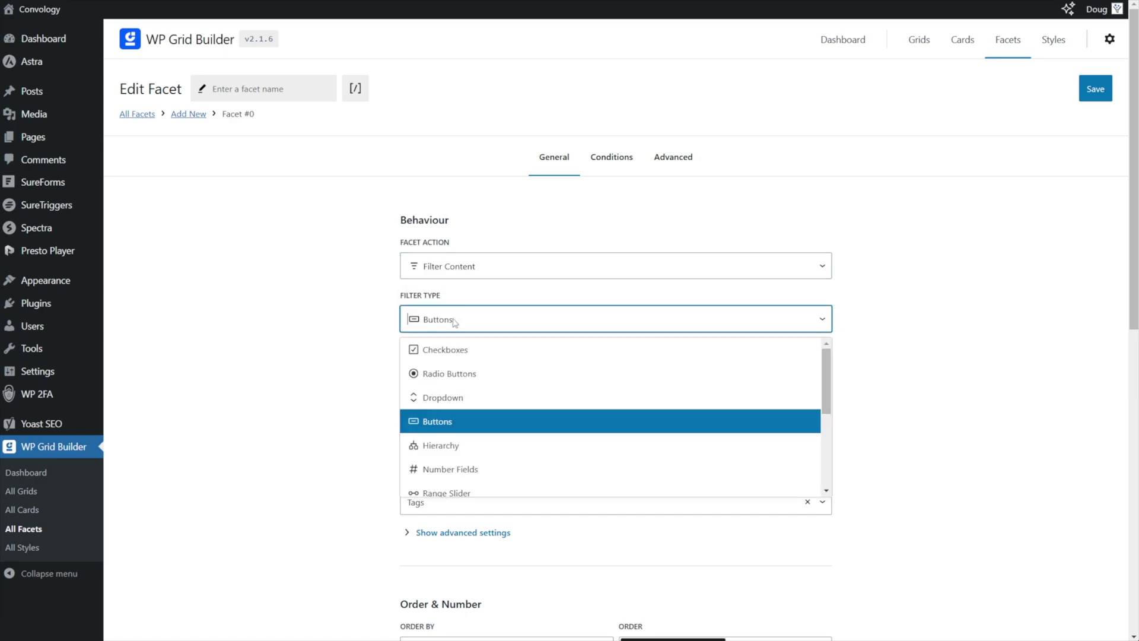
left_click(455, 270)
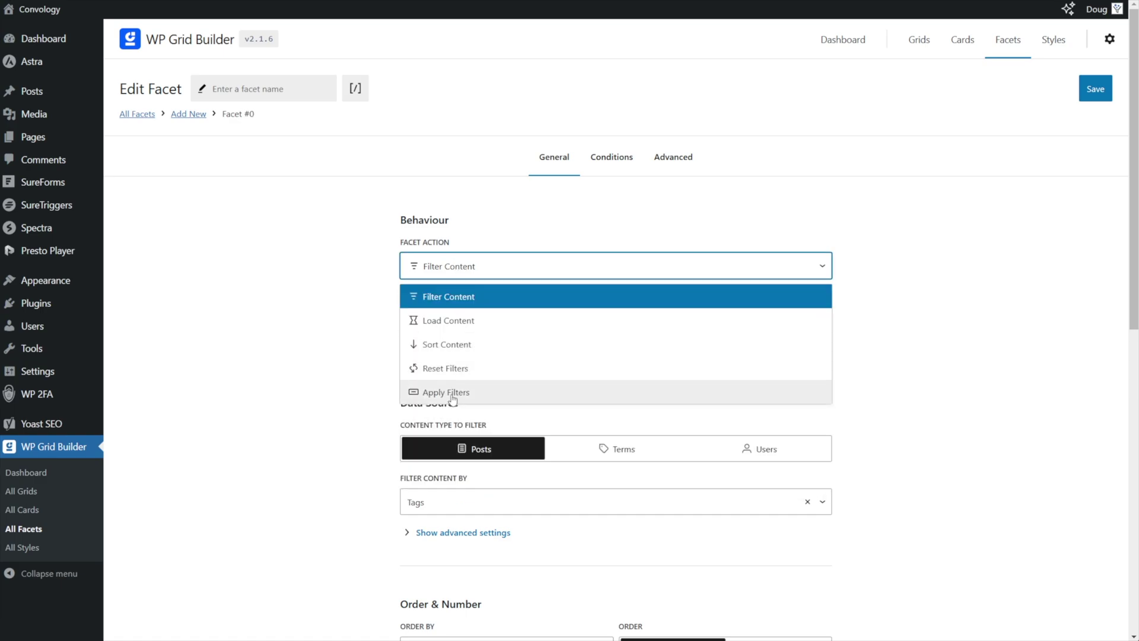
left_click(442, 295)
- Switch the facet action to Load Content and look at its load types, keeping Pagination
left_click(464, 272)
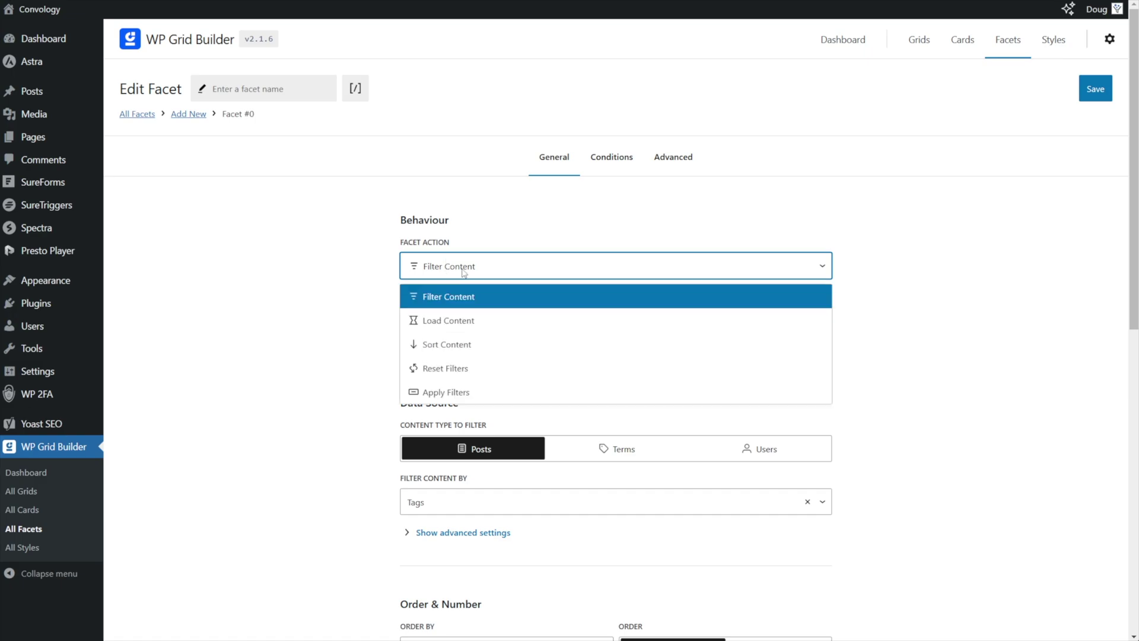
left_click(455, 321)
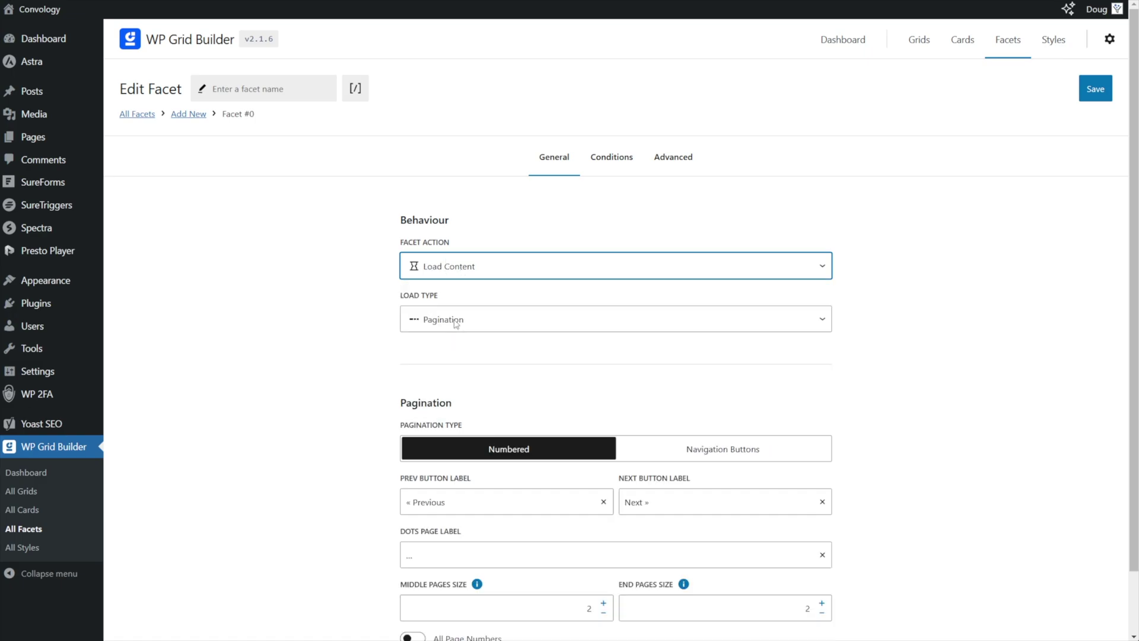
left_click(454, 323)
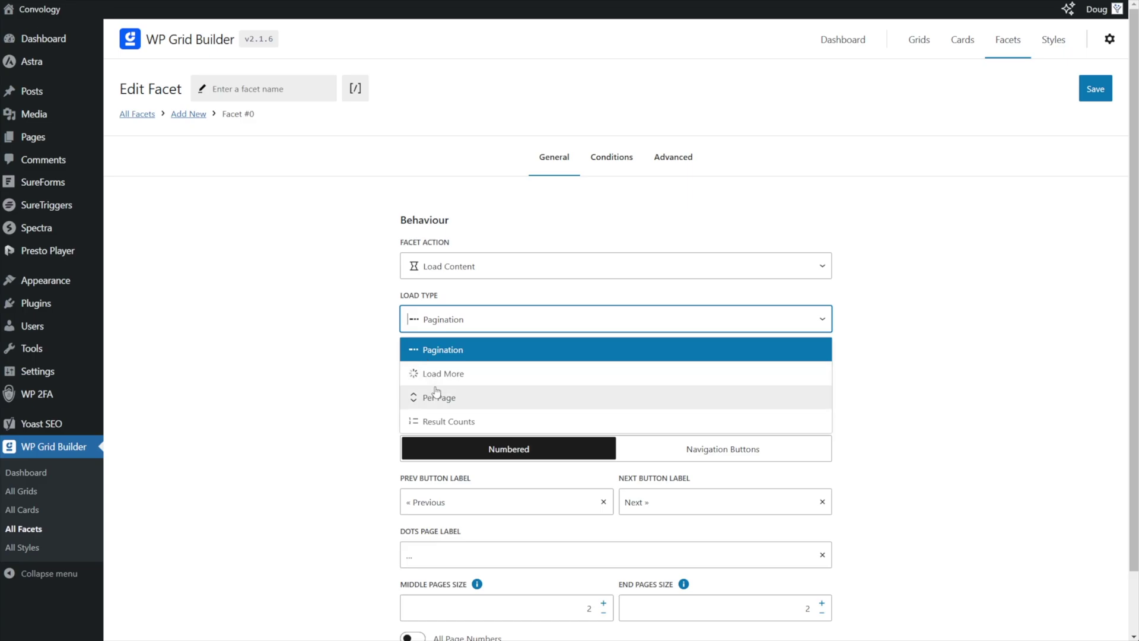
left_click(325, 334)
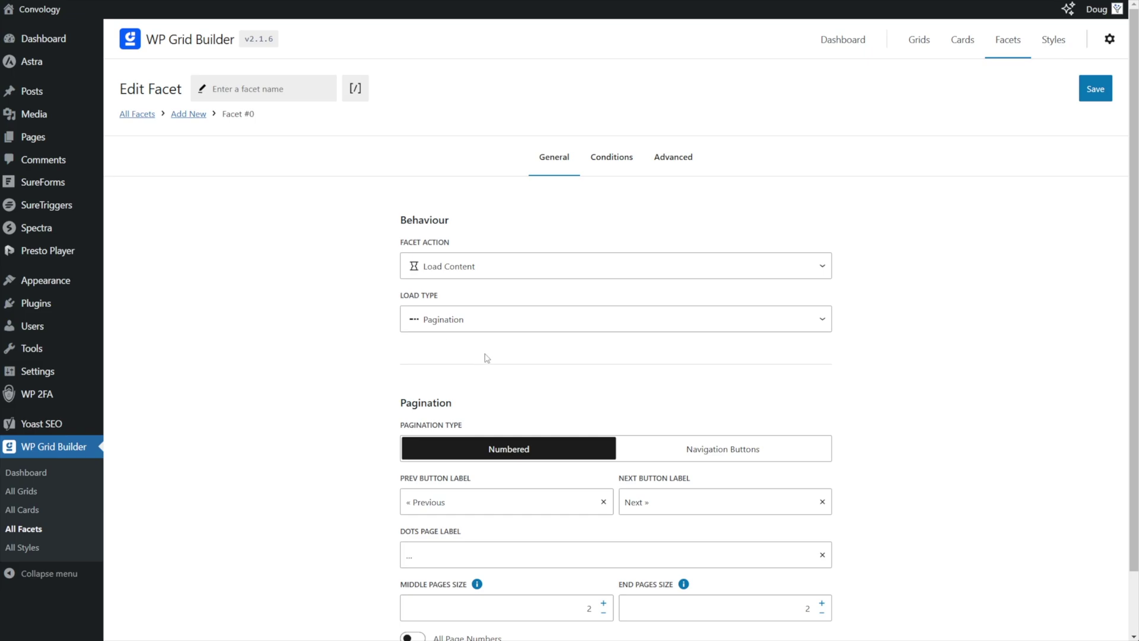
- Try the Reset Filters, Apply Filters and Sort Content actions on the facet in turn
left_click(454, 270)
left_click(454, 366)
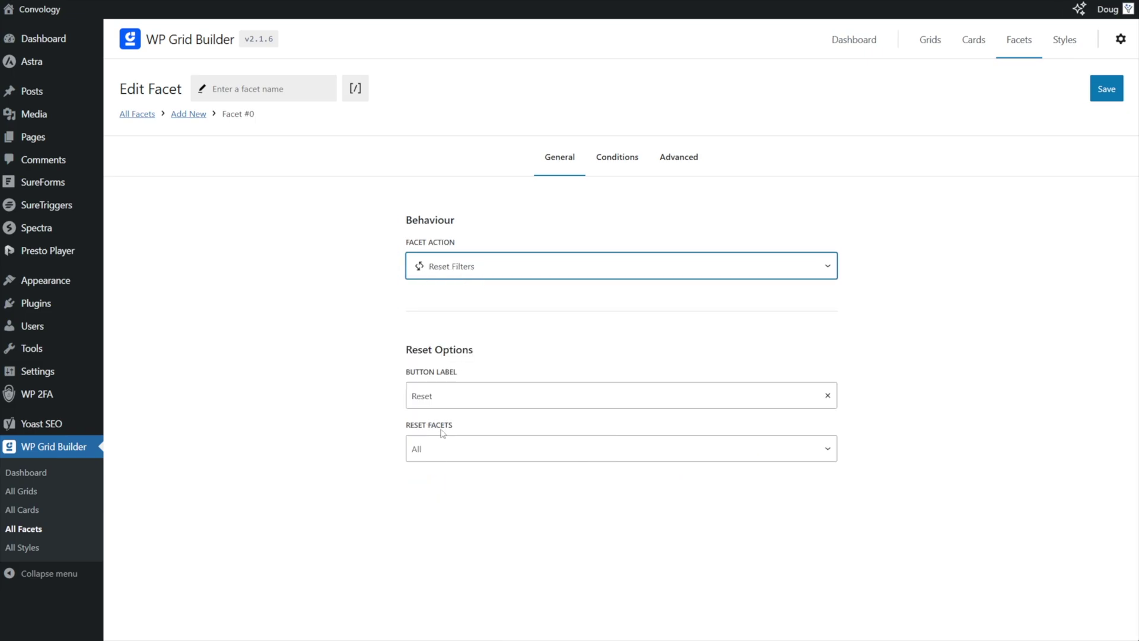
left_click(427, 272)
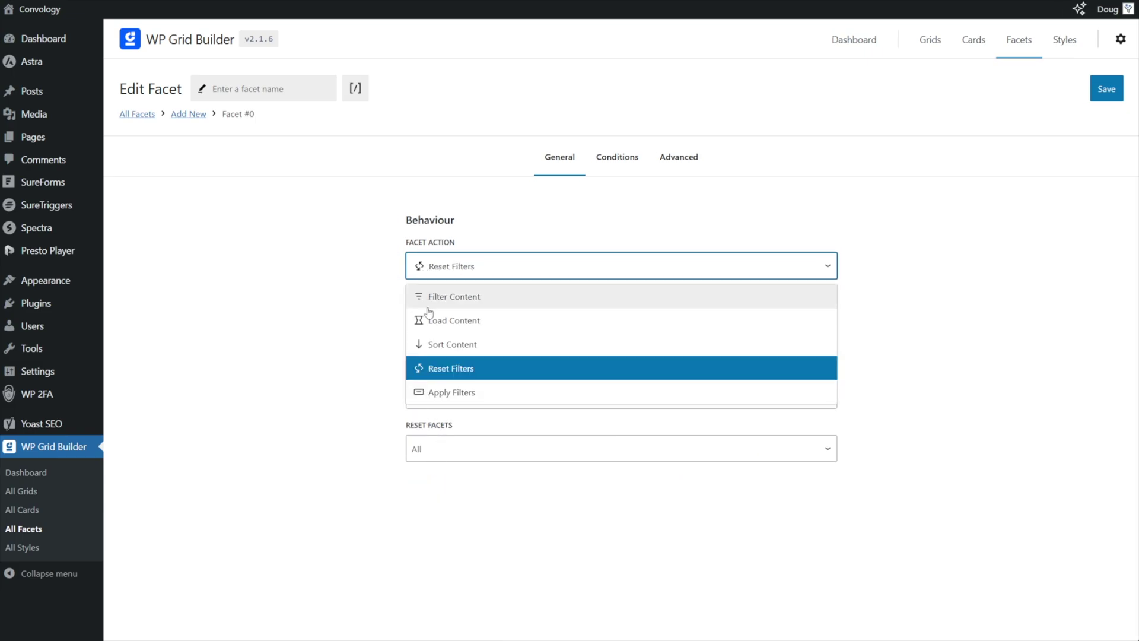
left_click(431, 396)
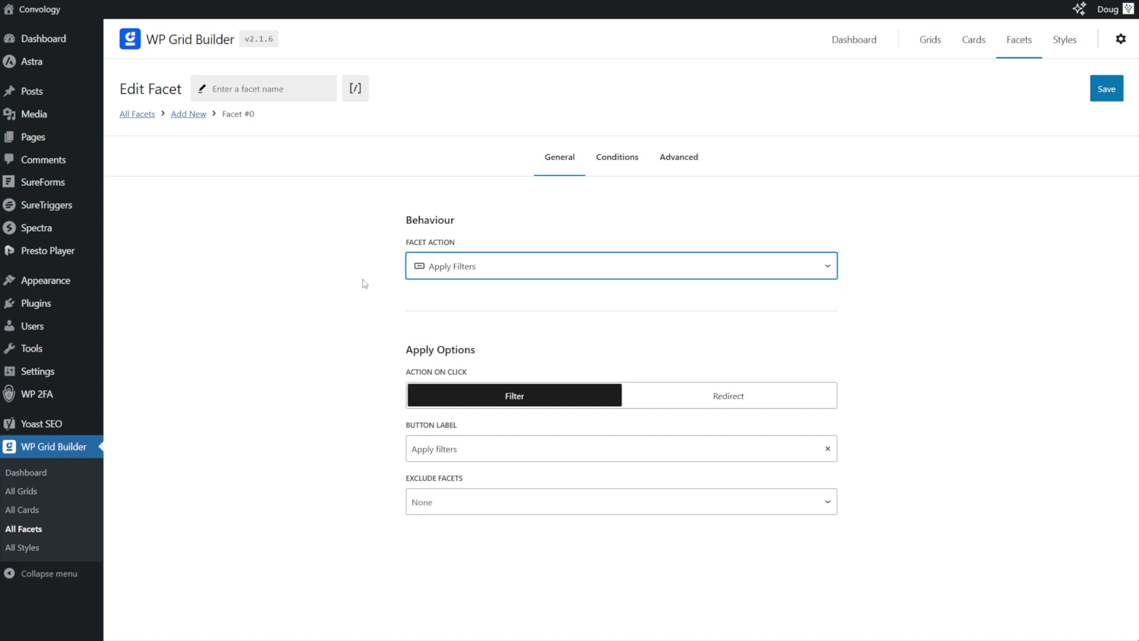
left_click(468, 275)
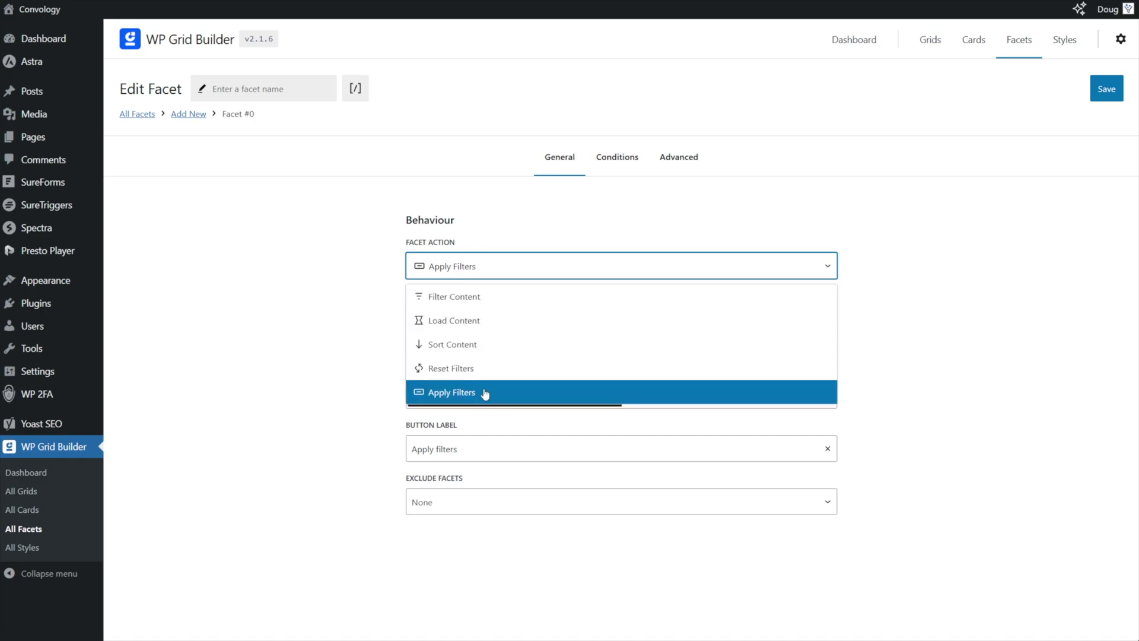
left_click(461, 347)
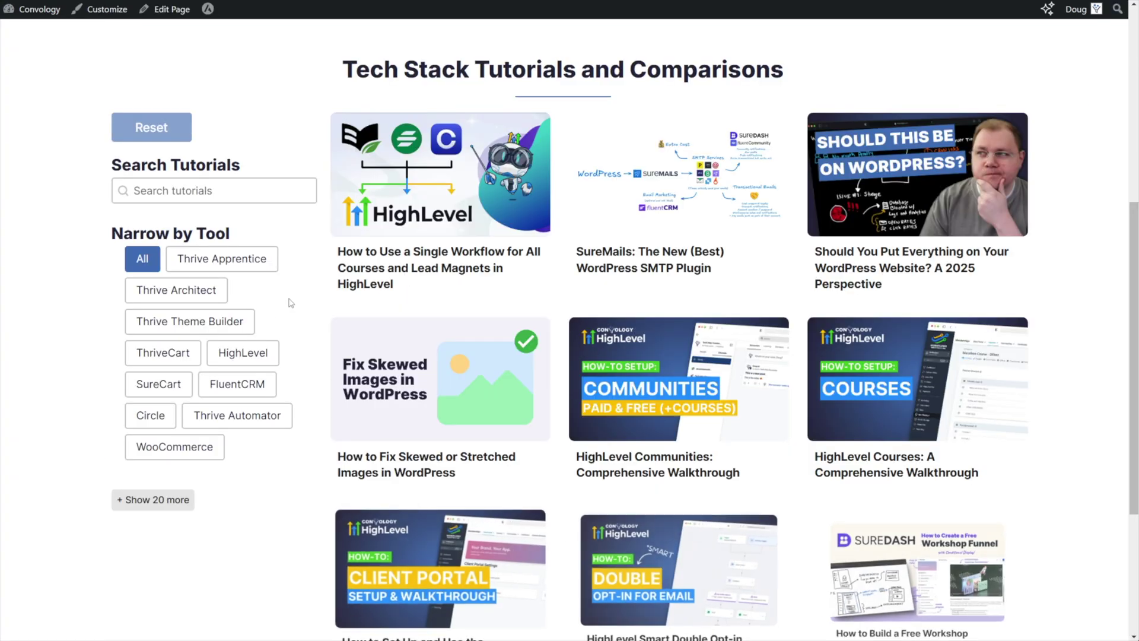
- Copy the Select Tool facet's shortcode, and open the Blog grid to copy its shortcode as well
scroll(276, 307, "up", 3)
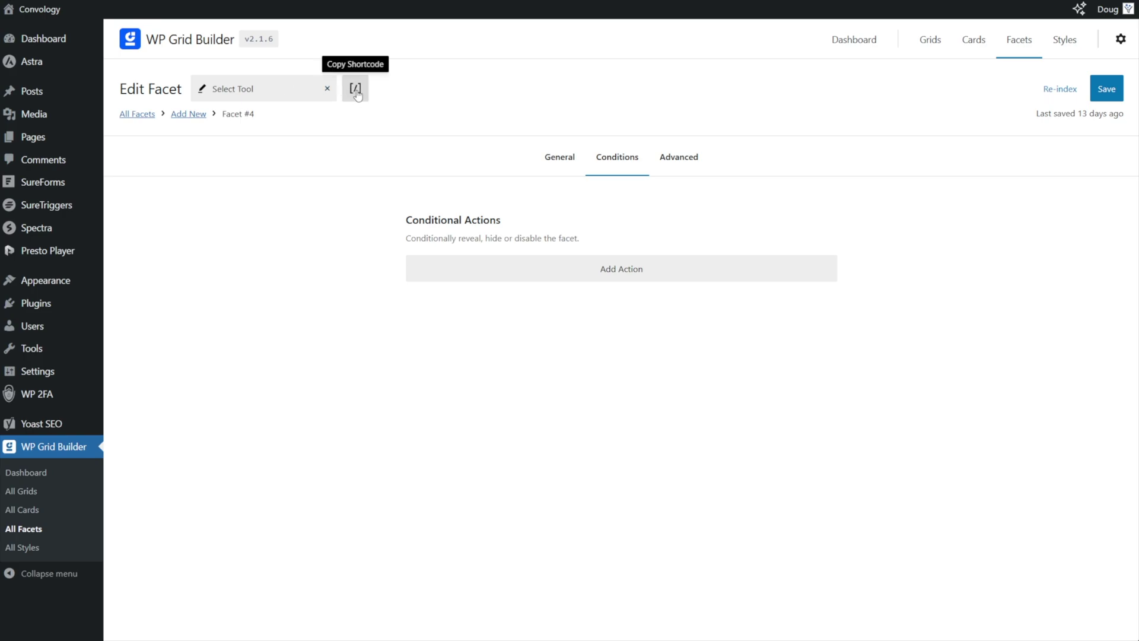
left_click(357, 92)
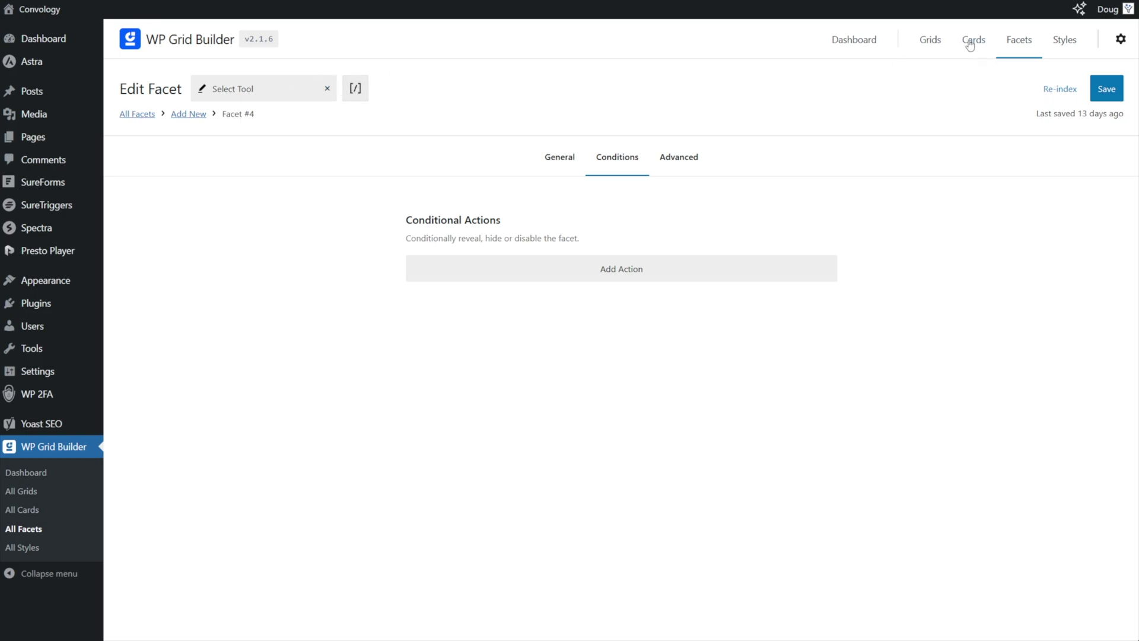
left_click(939, 41)
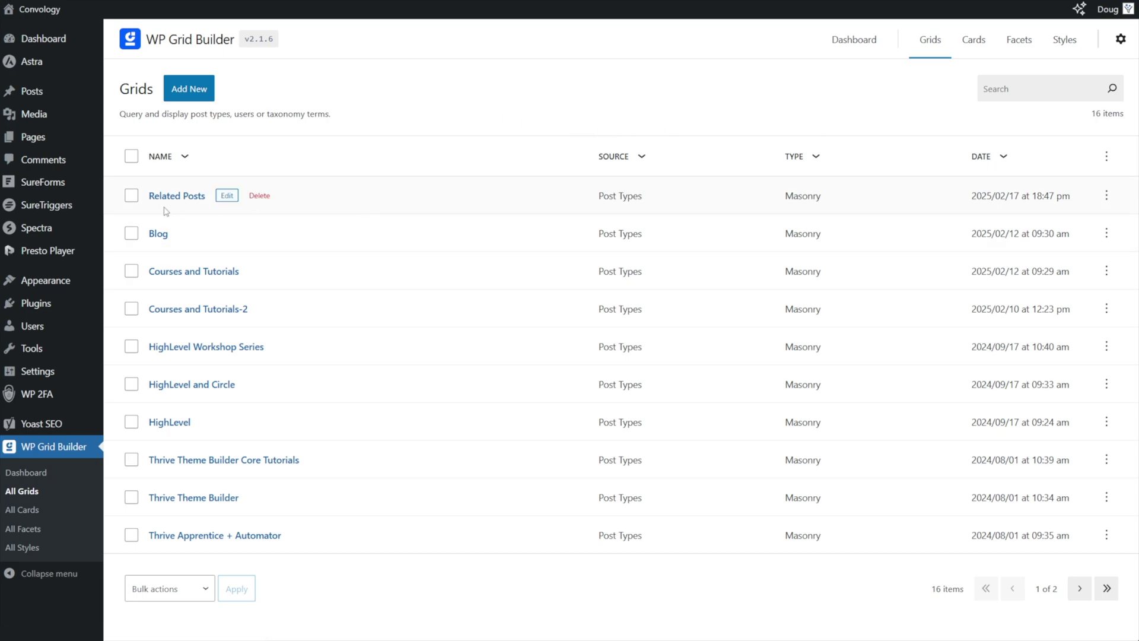
left_click(164, 236)
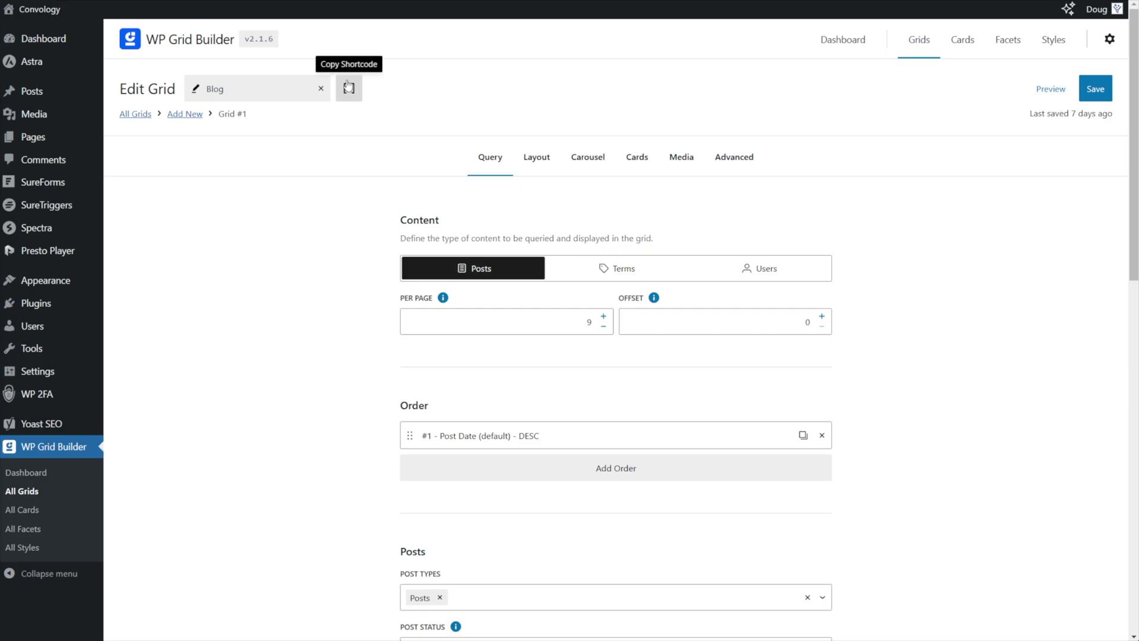
left_click(348, 86)
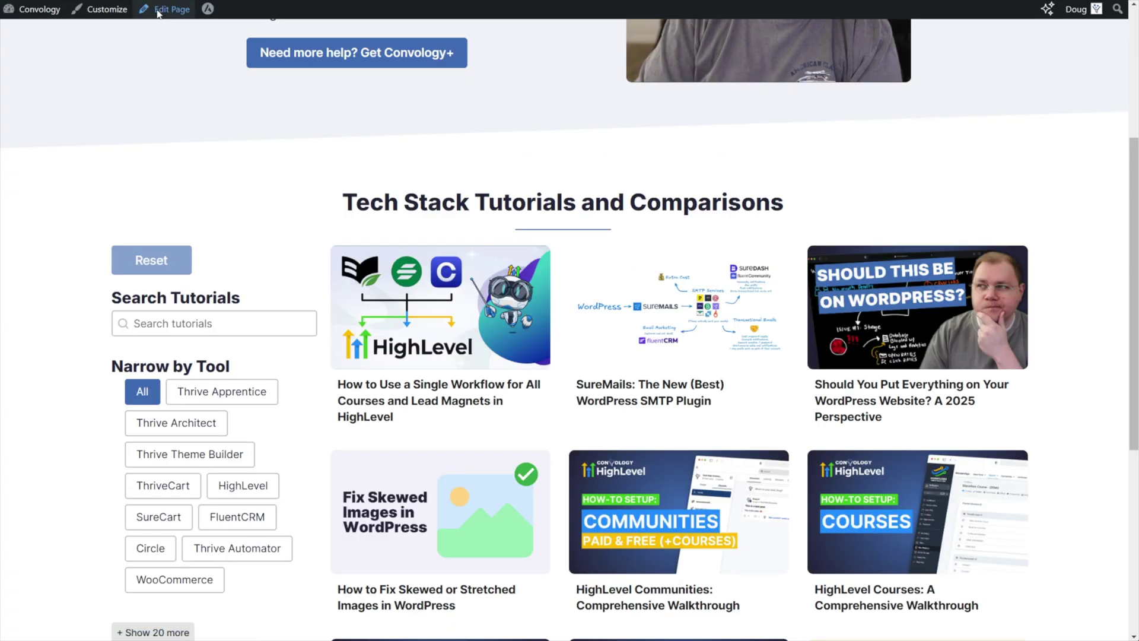
- Open the live Tutorials page for editing and show its block List View
left_click(161, 10)
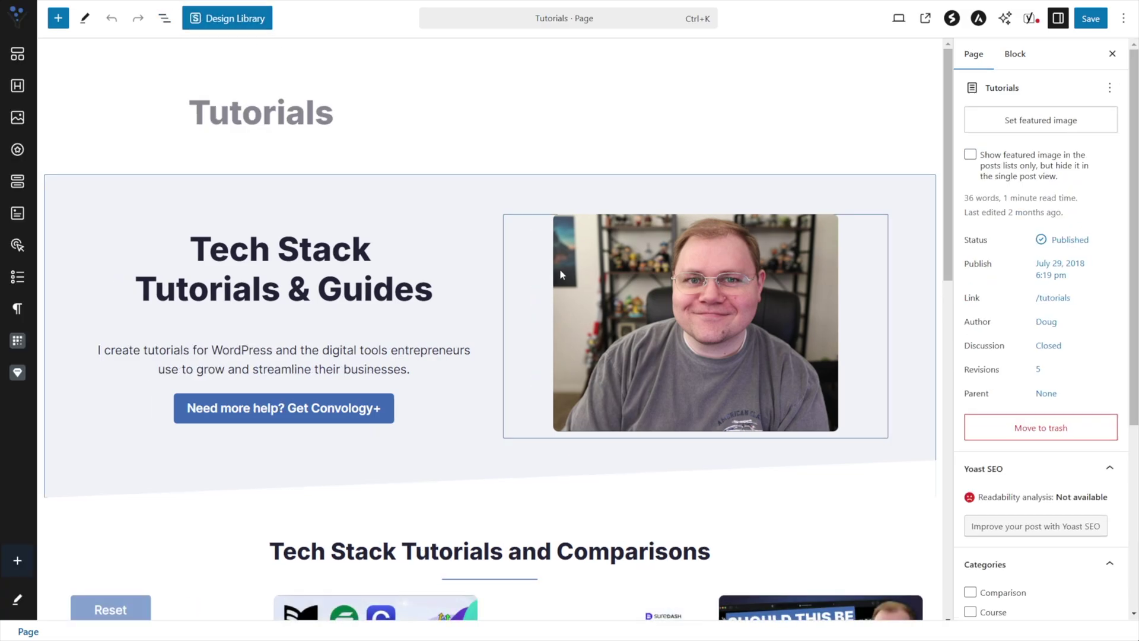
scroll(551, 262, "down", 5)
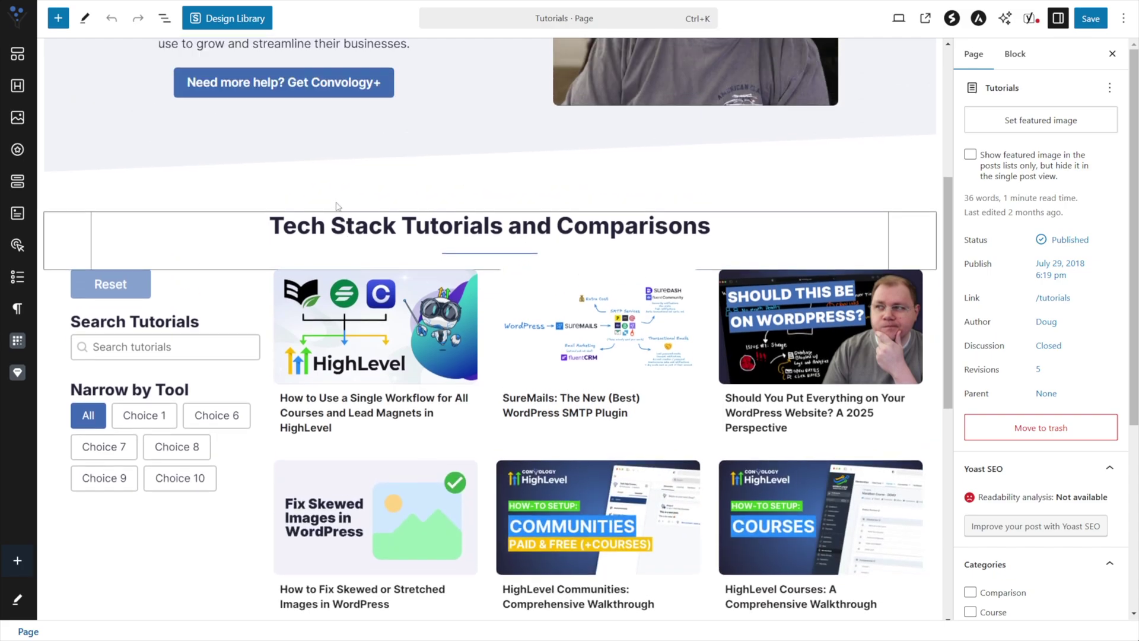
scroll(338, 206, "up", 2)
left_click(165, 19)
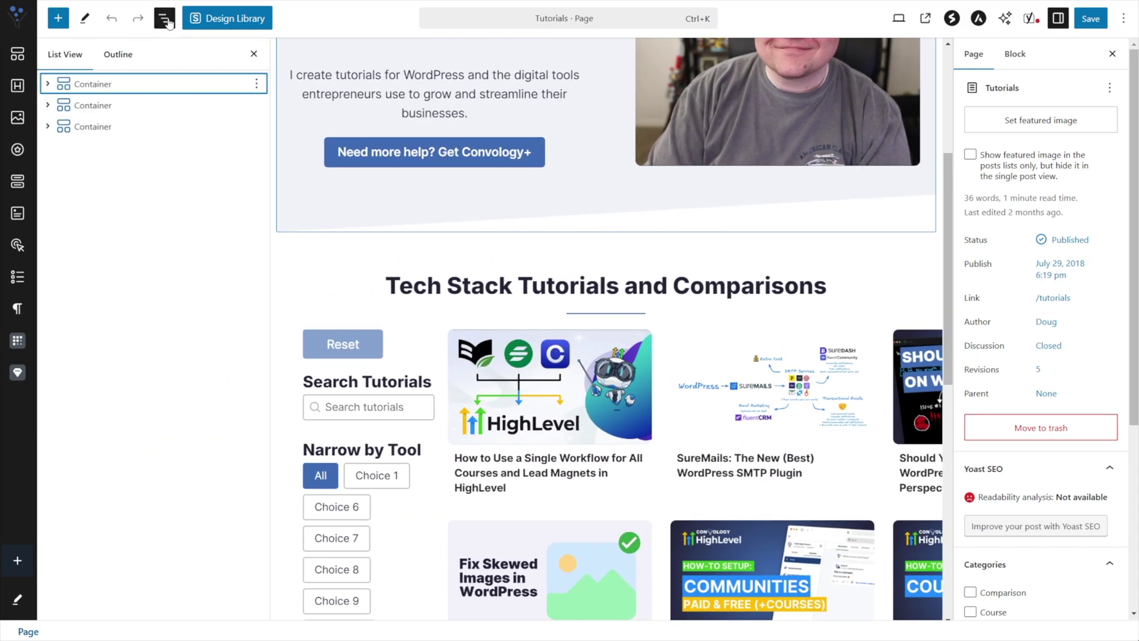
- Expand the third container in the block structure and examine its facet container and the Grid block beside it
left_click(69, 127)
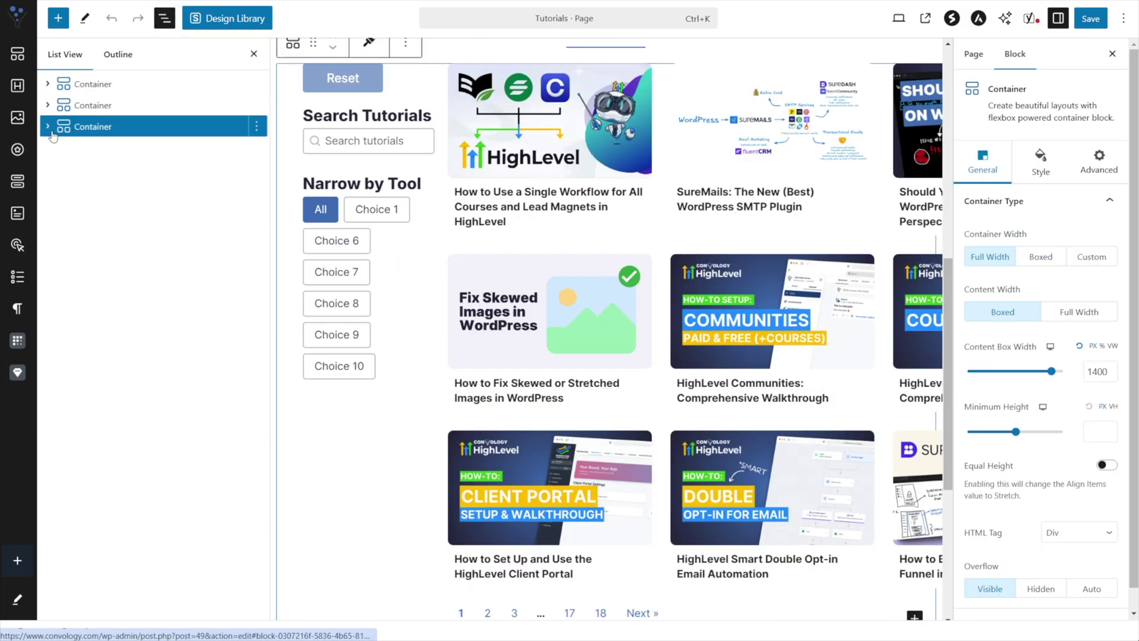
left_click(48, 127)
left_click(64, 147)
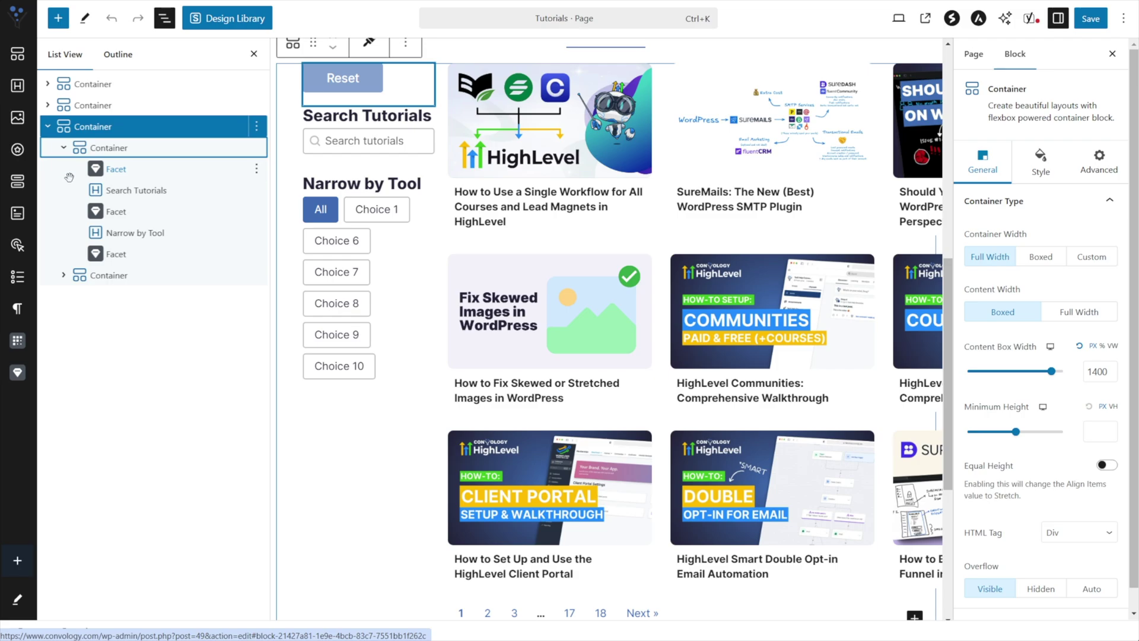
left_click(64, 275)
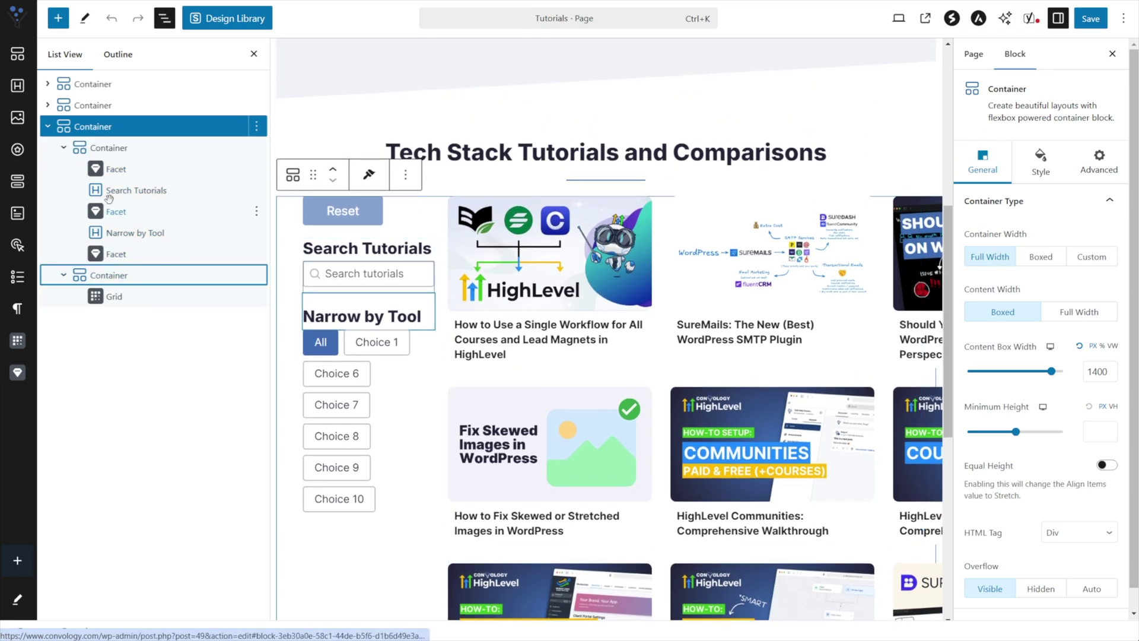
left_click(100, 150)
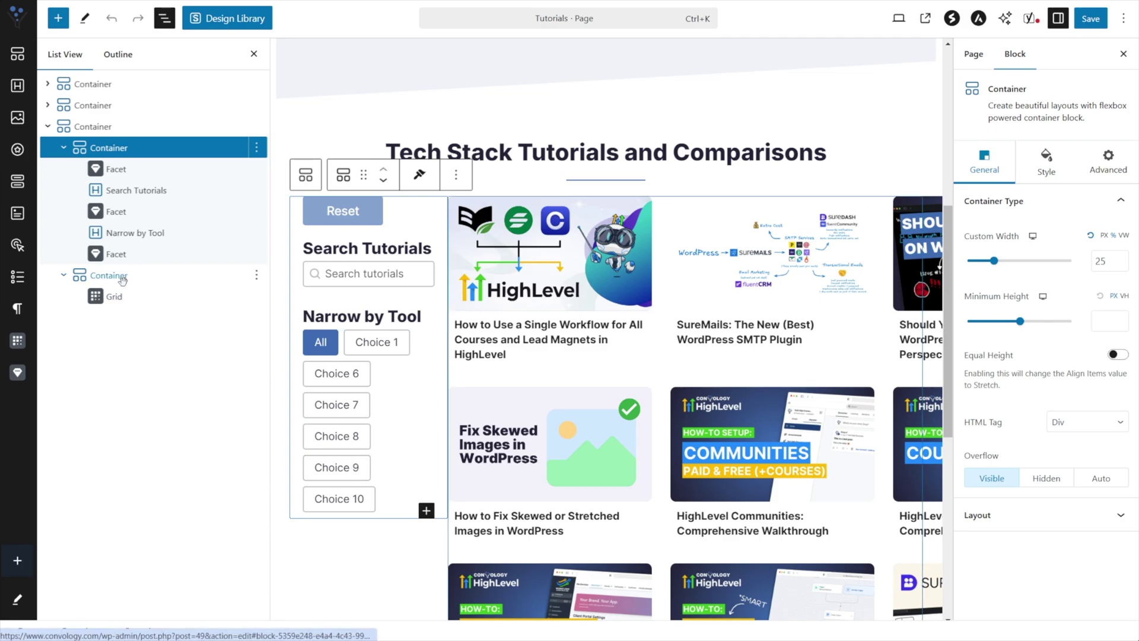
left_click(113, 295)
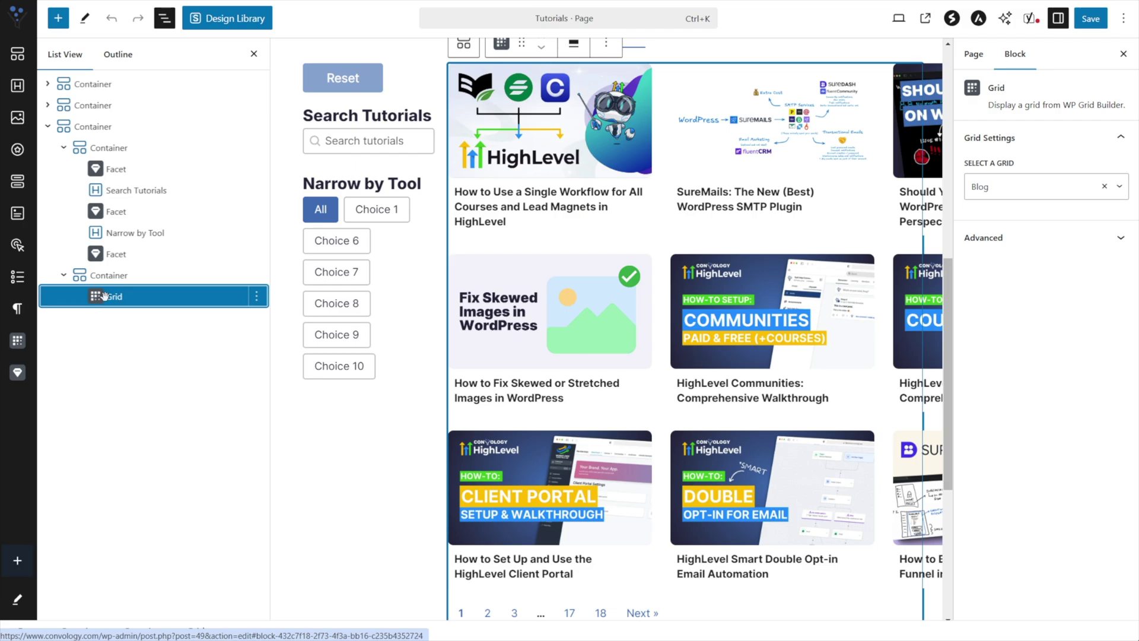
- Search the block library for "wp grid", look at the Grid and Facet blocks, and close the library
left_click(58, 22)
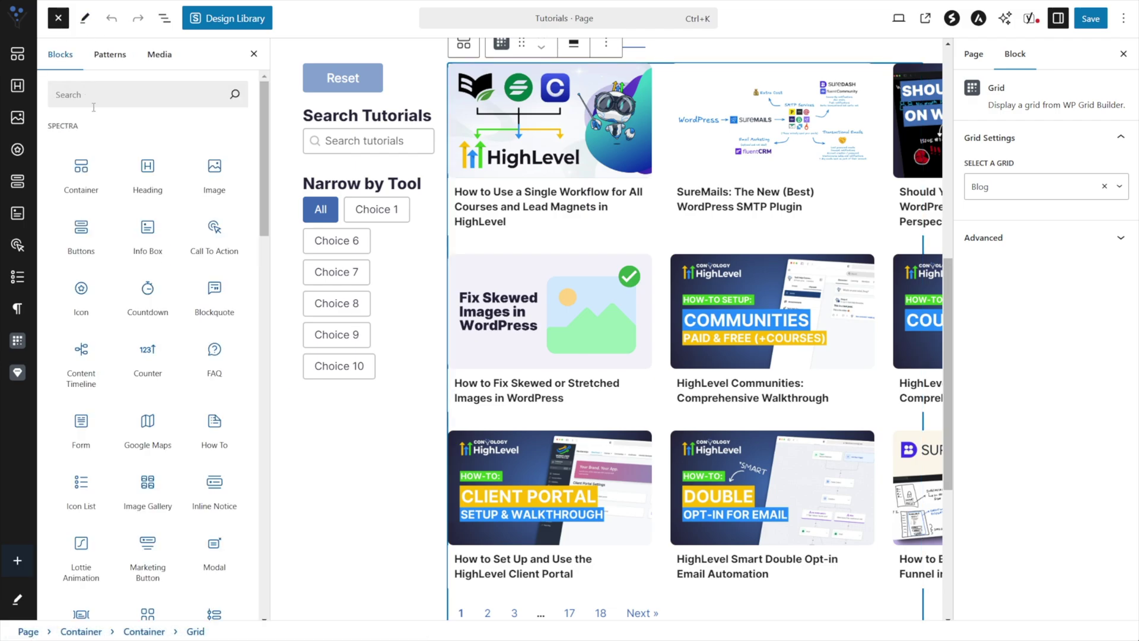
left_click(82, 95)
type("wp grid")
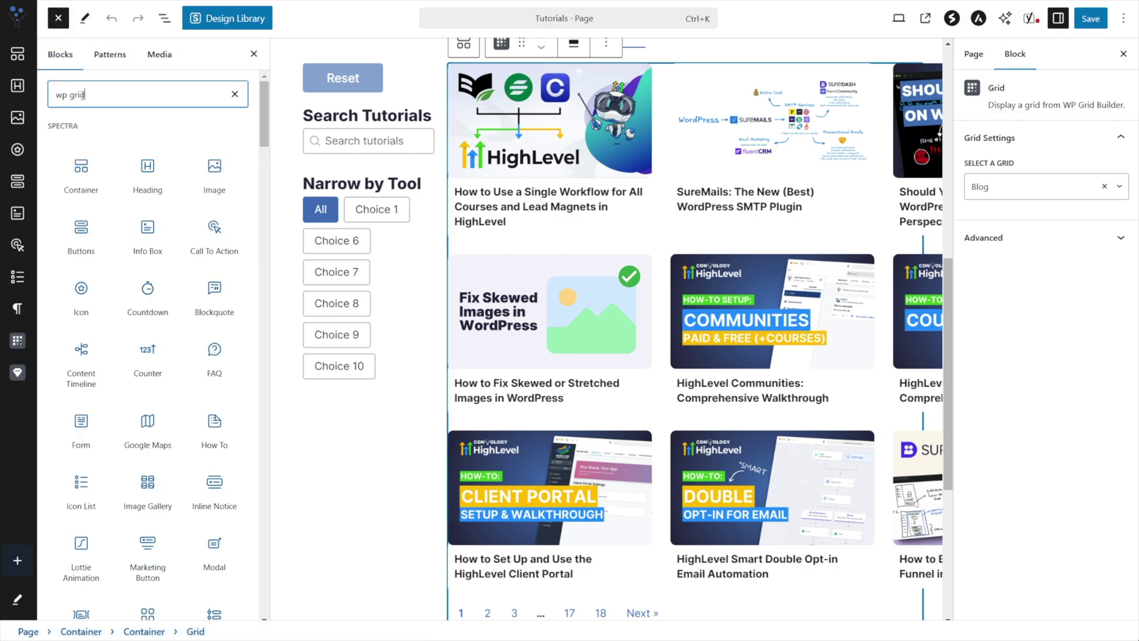
mouse_move(104, 180)
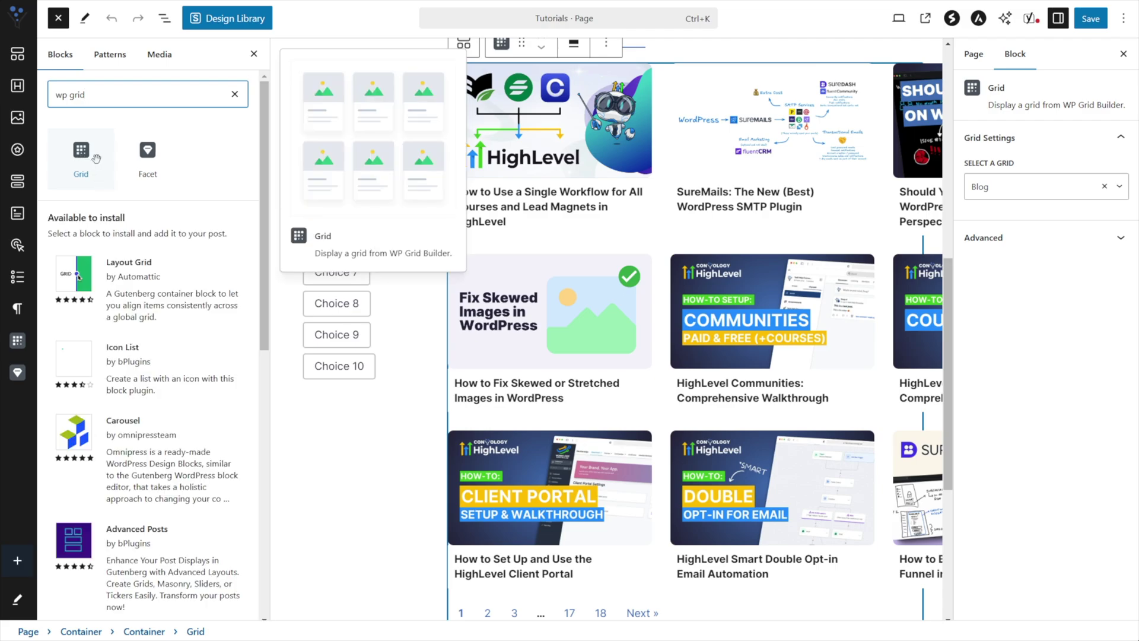
mouse_move(149, 157)
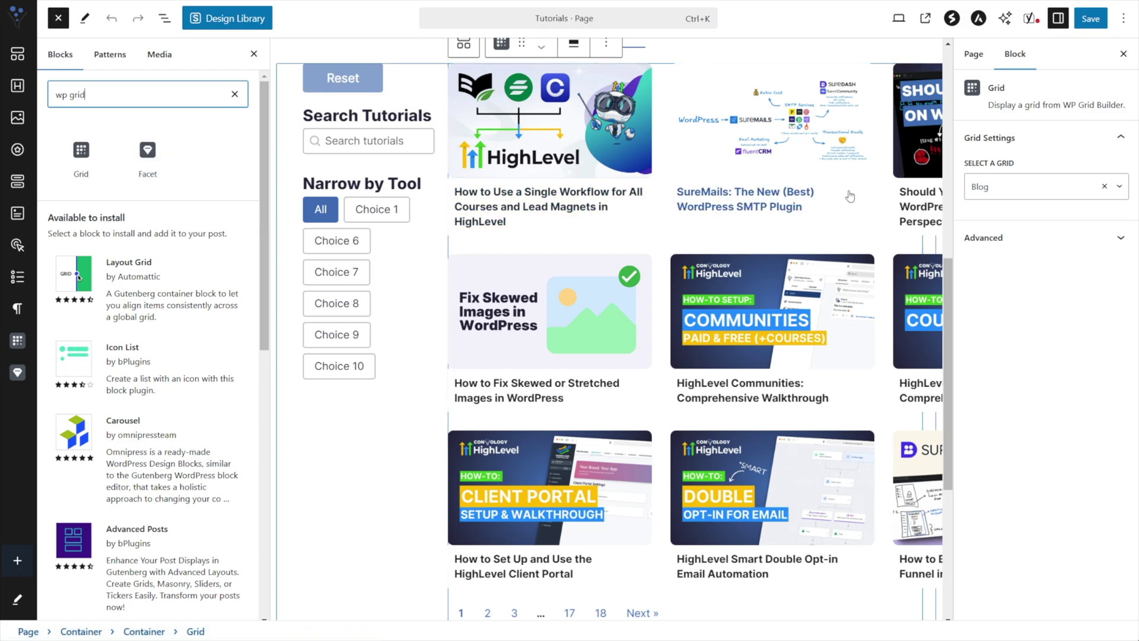
left_click(254, 54)
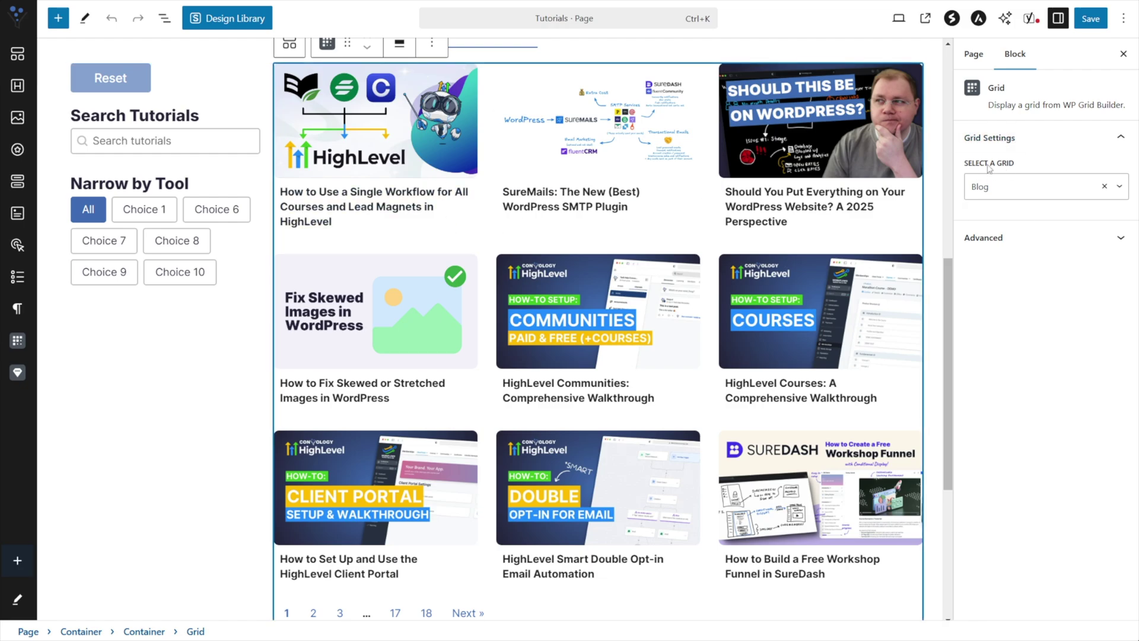
- Search for "blog" in the Grid block's settings and select the Blog grid
left_click(1019, 190)
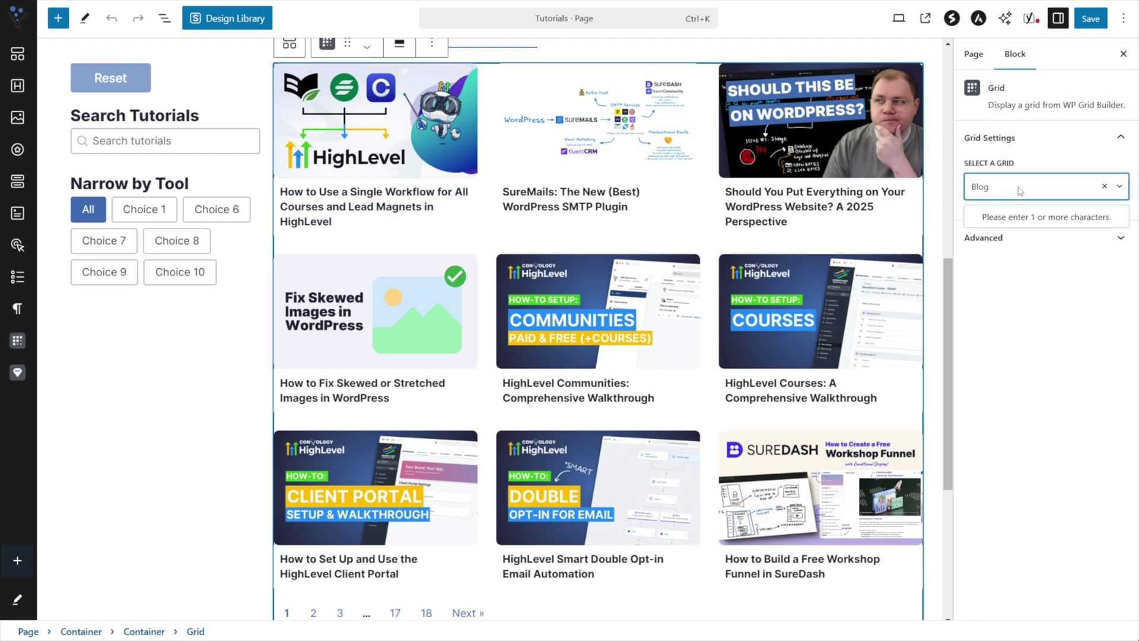
type("blog")
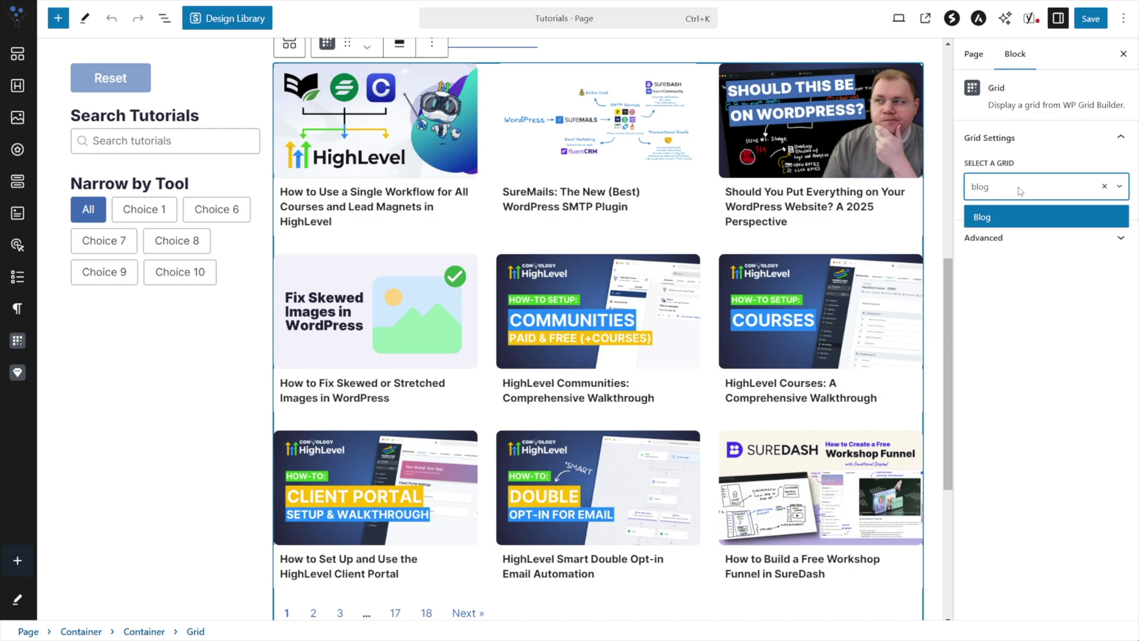
left_click(987, 222)
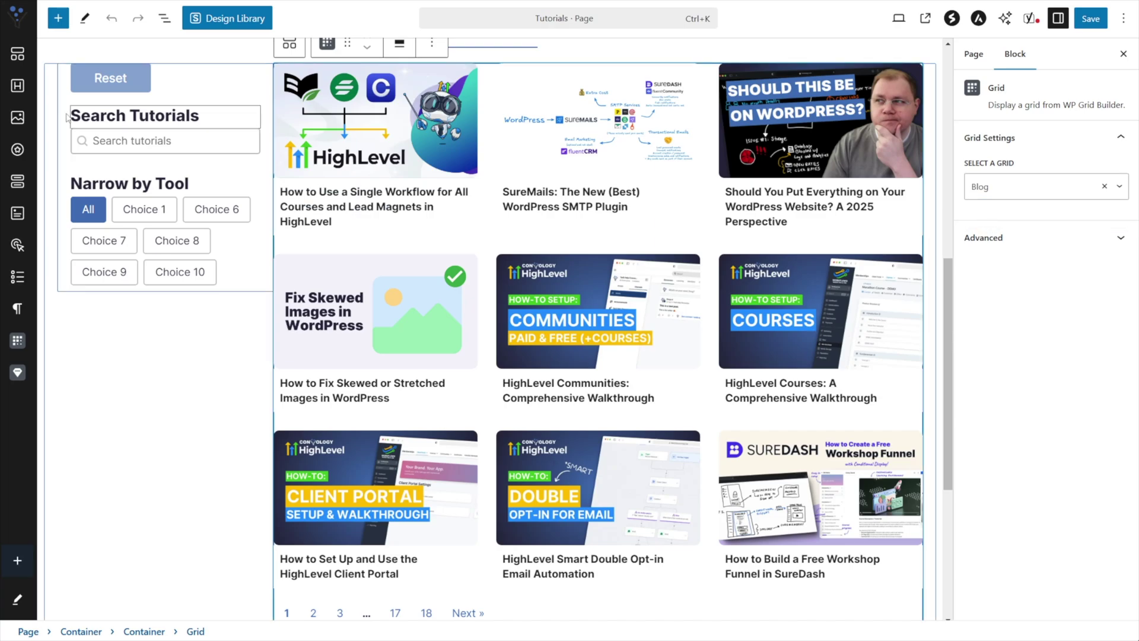
- Select the Reset facet block above the tutorial search and examine its facet and content-to-filter settings
scroll(475, 296, "up", 3)
left_click(145, 208)
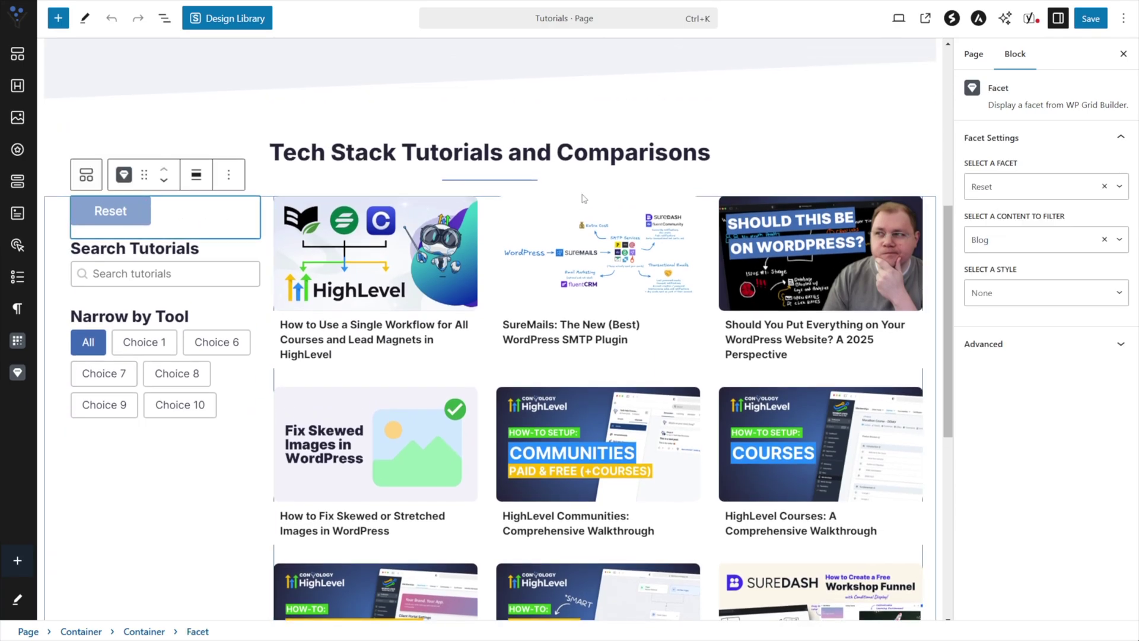
left_click_drag(967, 165, 1035, 171)
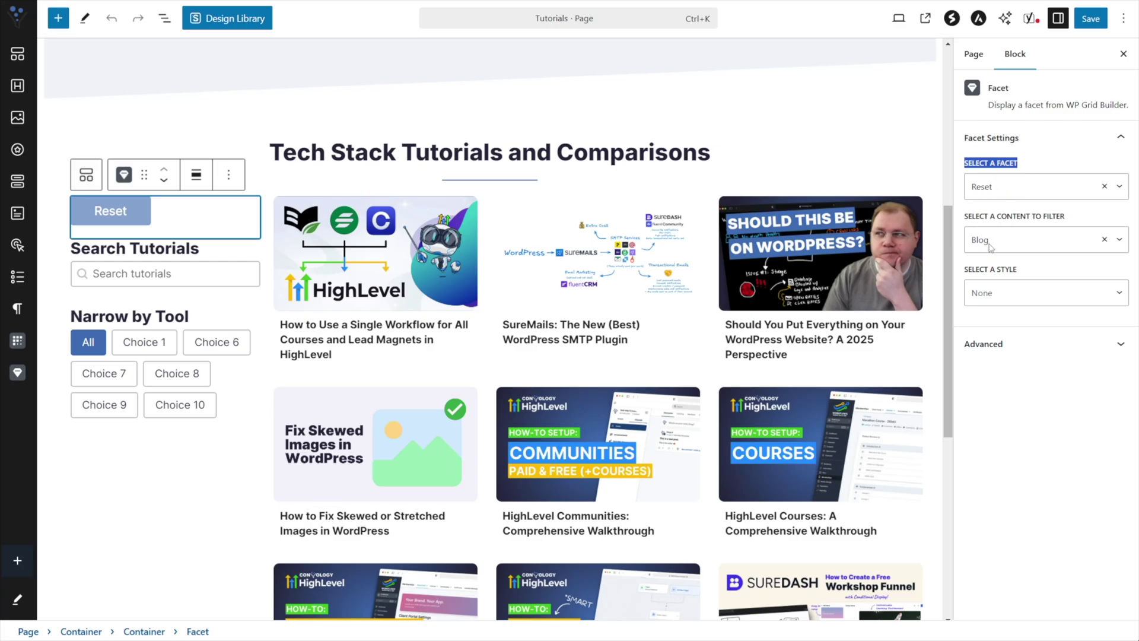
- Select the Grid block, the Reset facet and the tutorial search facet in turn to compare their grid and content-to-filter settings
left_click(597, 303)
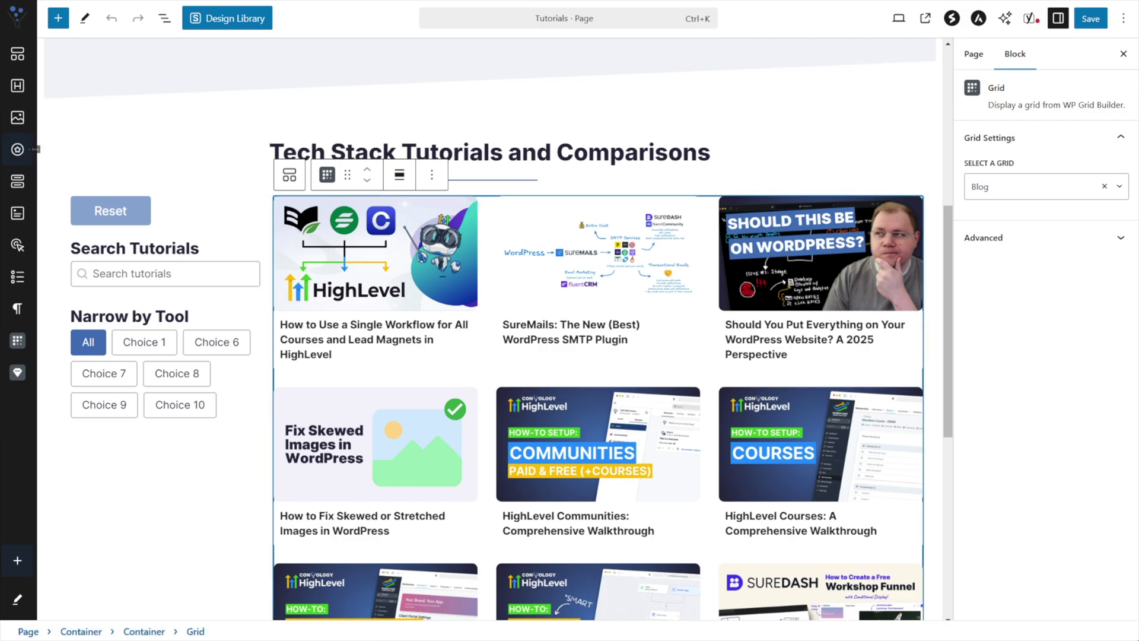
left_click(179, 209)
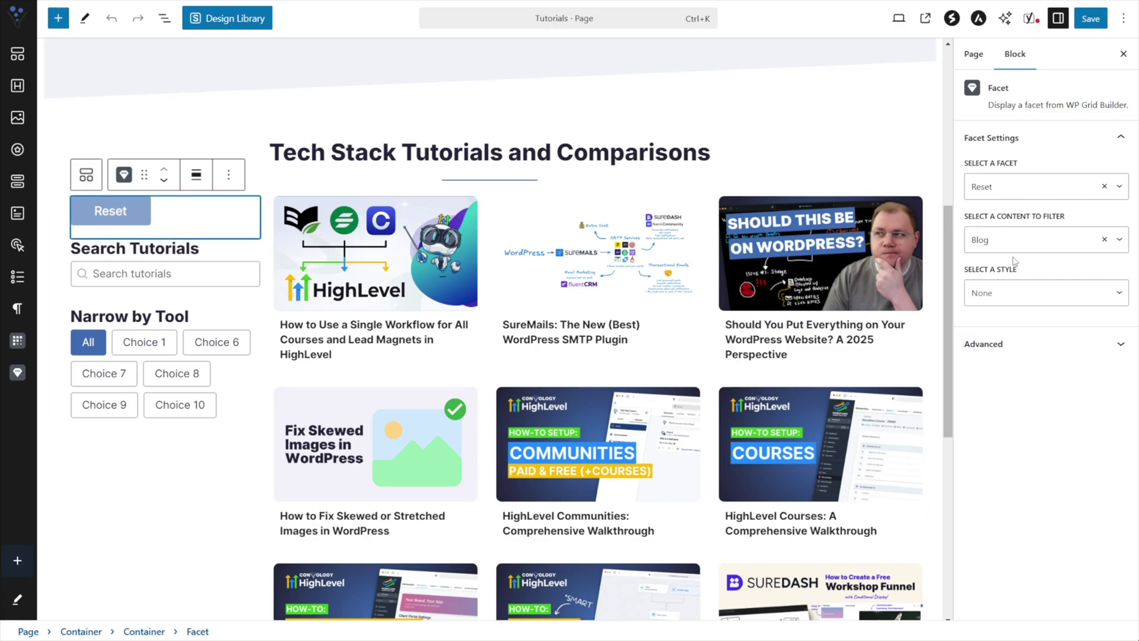
left_click(136, 248)
left_click(141, 263)
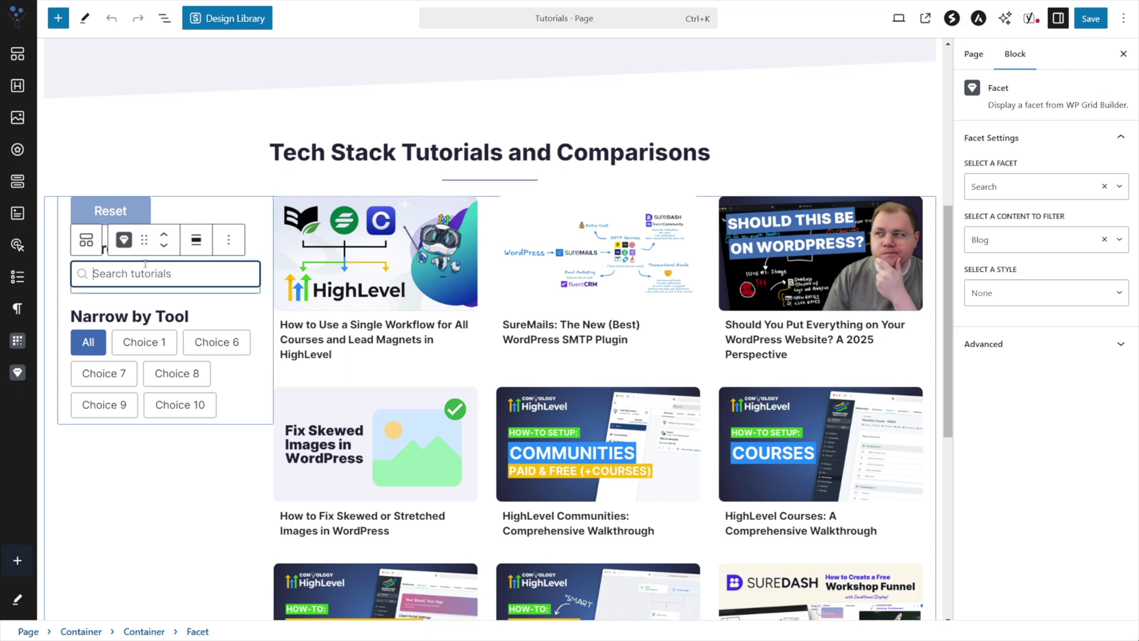
- Examine the Search Tutorials heading block by highlighting its text, and inspect the separate search facet block beneath it
left_click(157, 258)
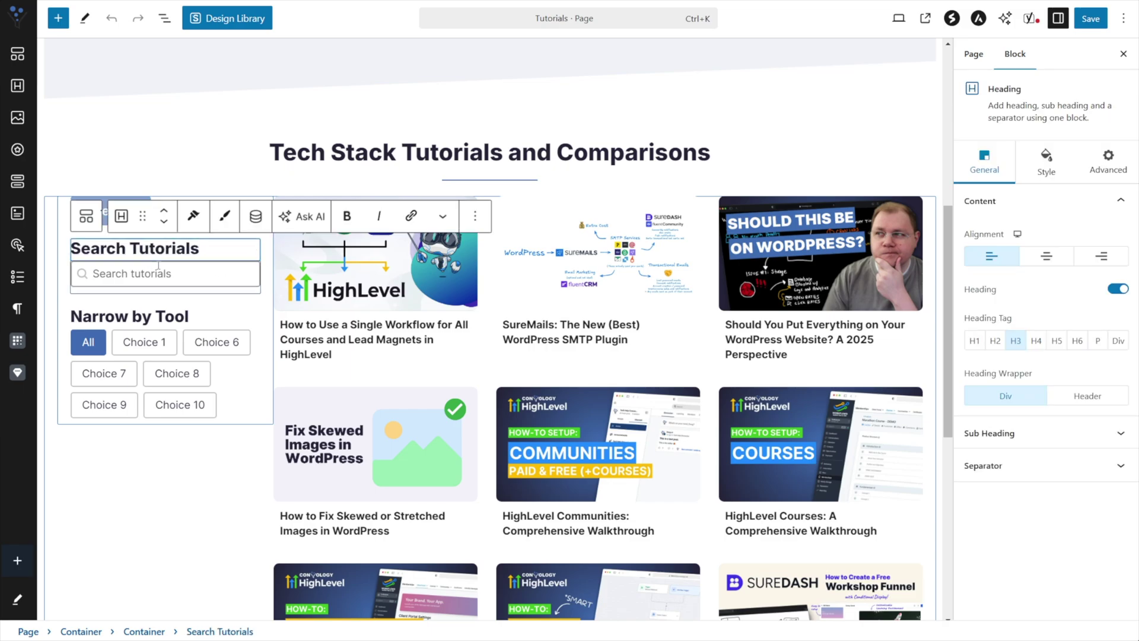
left_click_drag(200, 248, 70, 249)
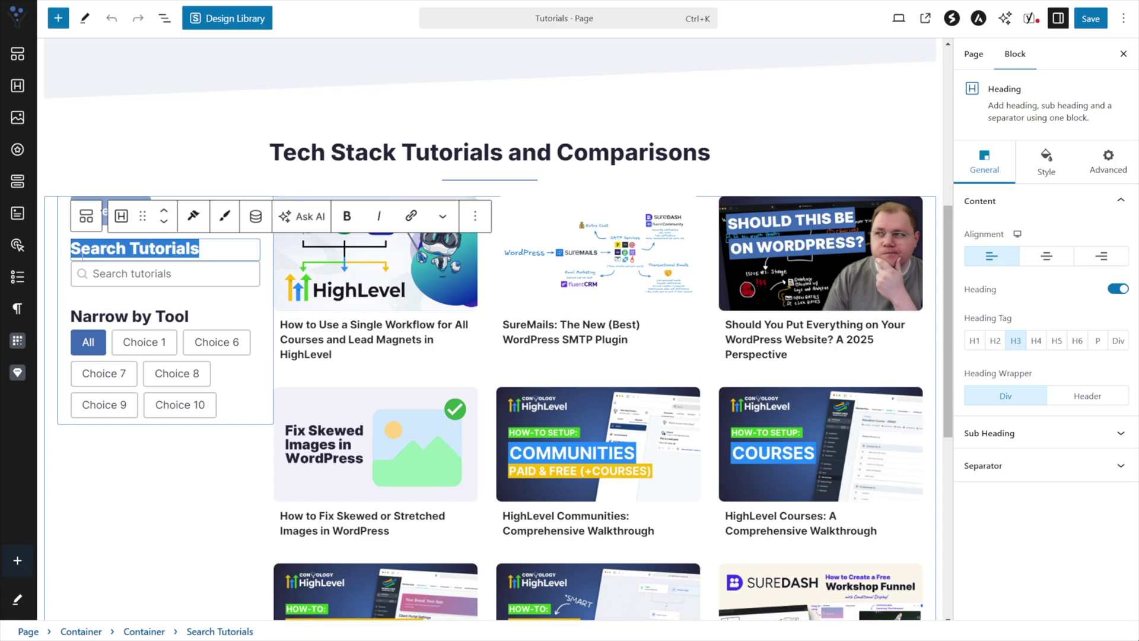
left_click(125, 274)
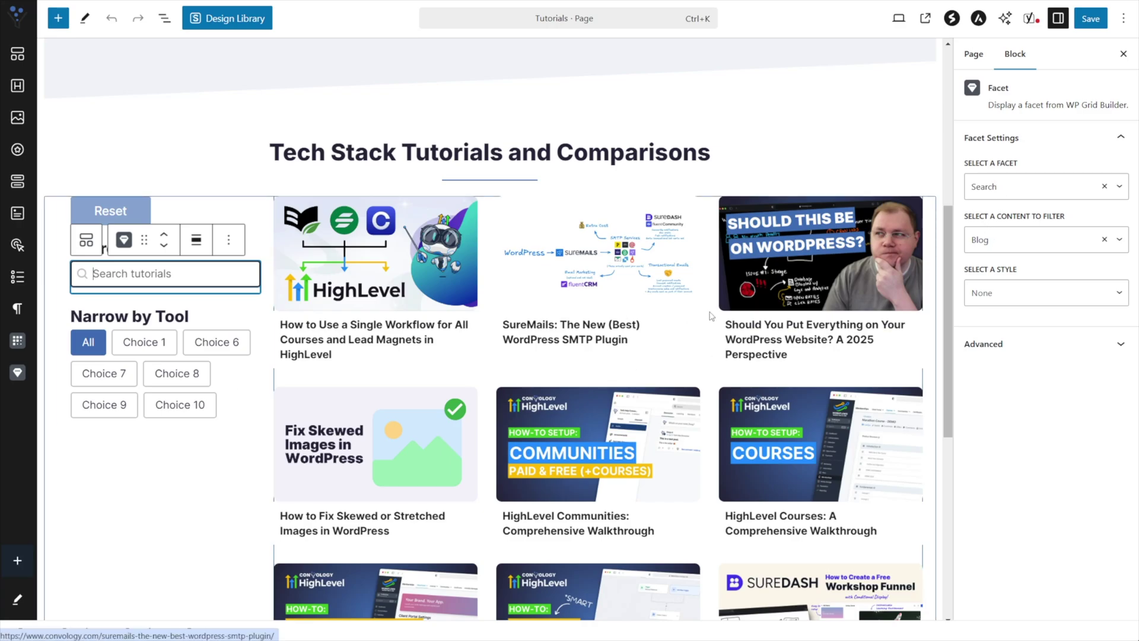
left_click(236, 392)
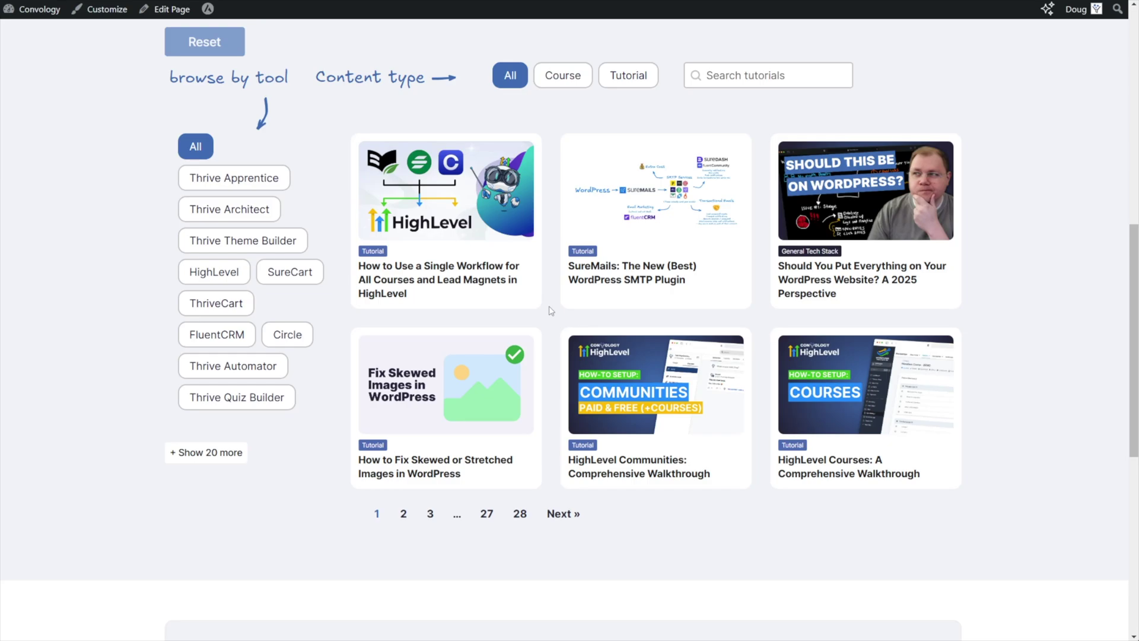
- On the live courses and tutorials page, filter the grid by content type Course and switch the filter to Tutorial
scroll(551, 310, "up", 1)
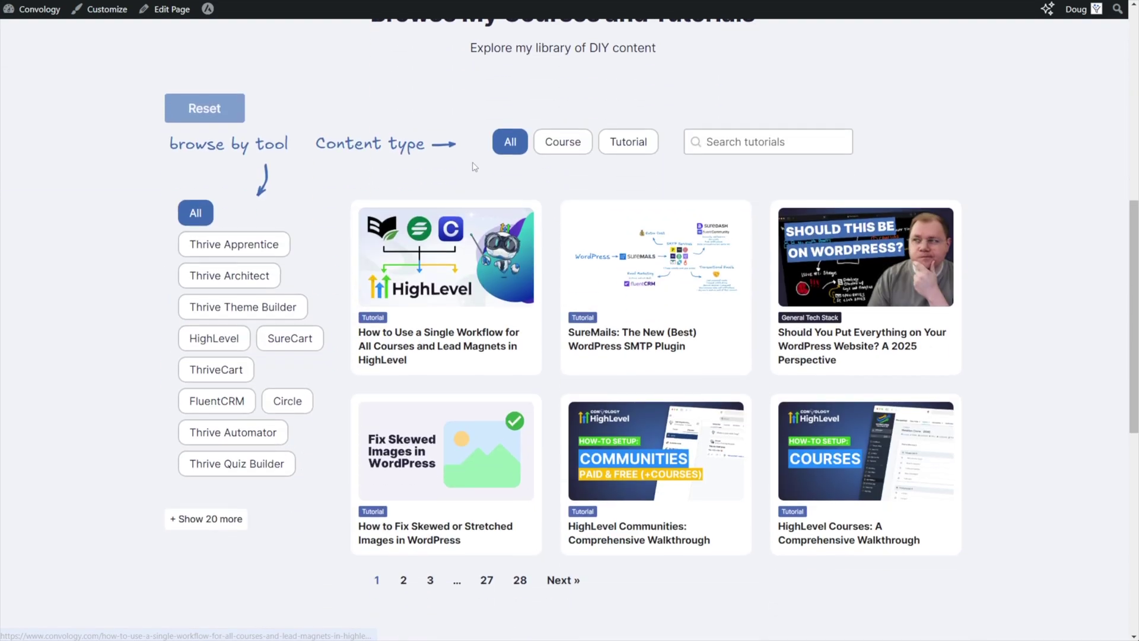
left_click(562, 142)
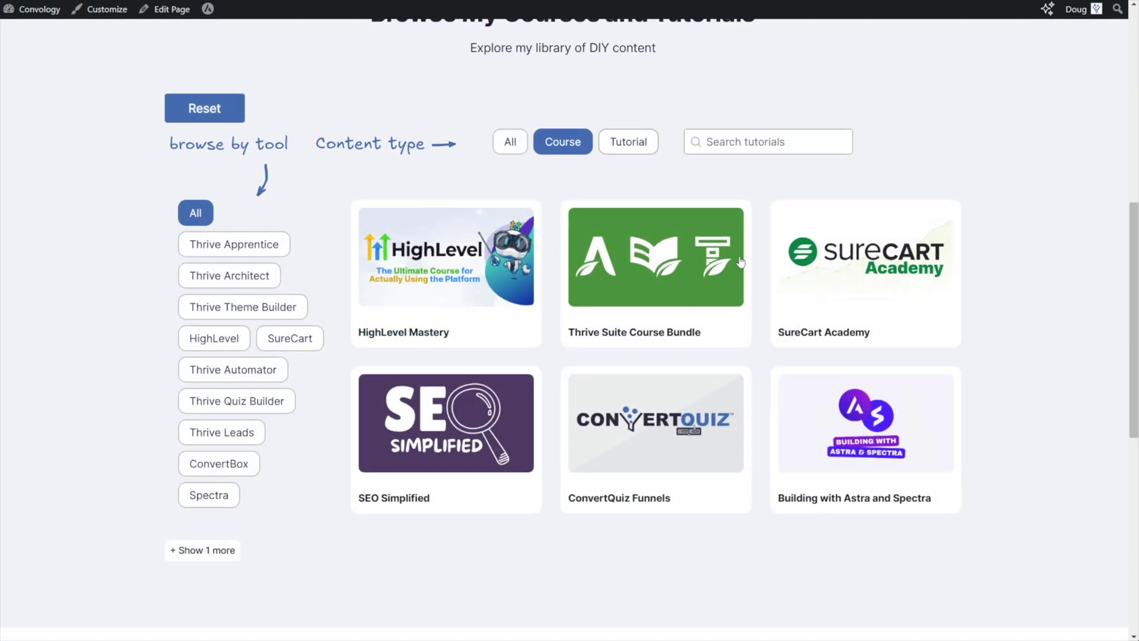
left_click(632, 141)
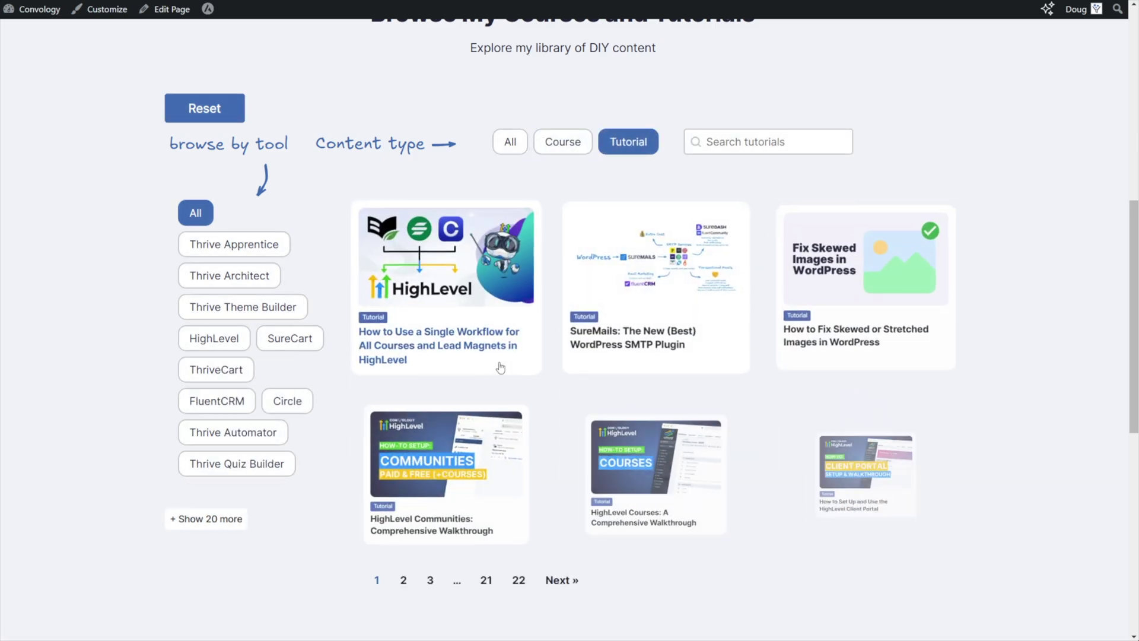